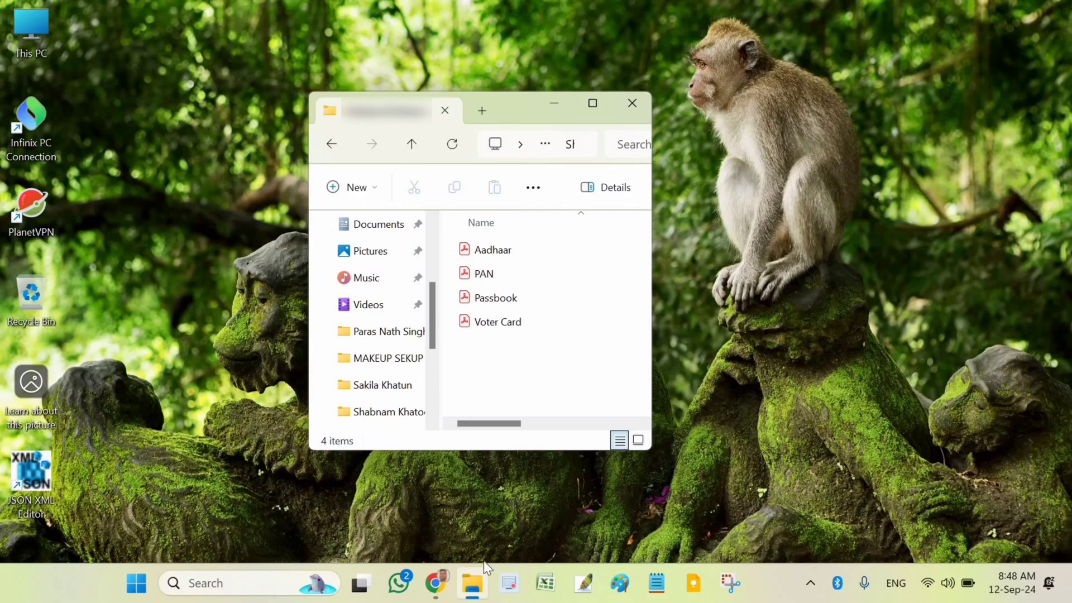
{"action": "left_click", "coordinate": [435, 593]}
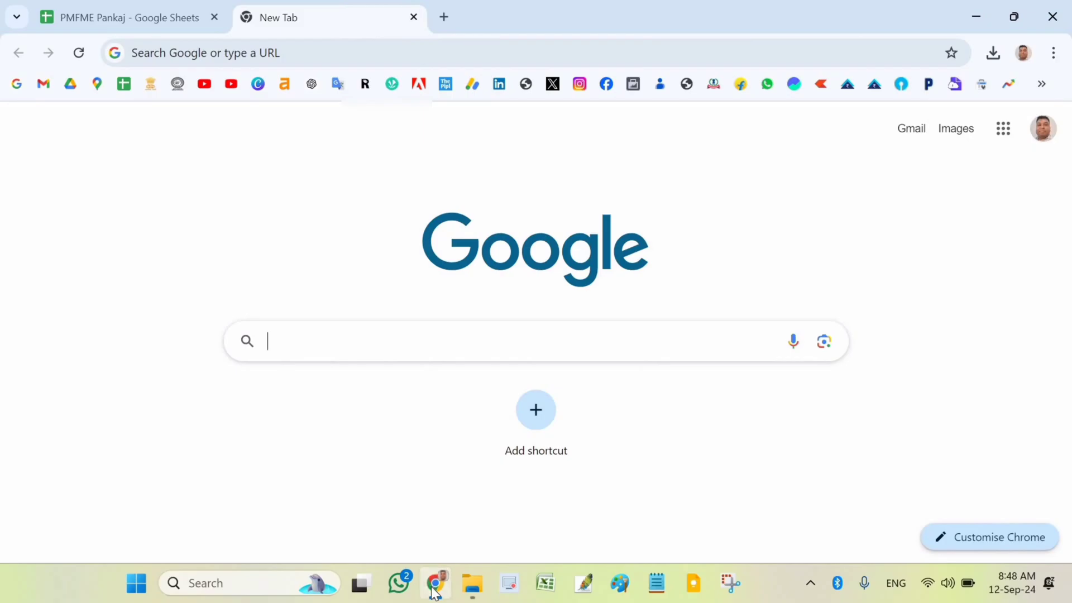
{"action": "left_click", "coordinate": [435, 594]}
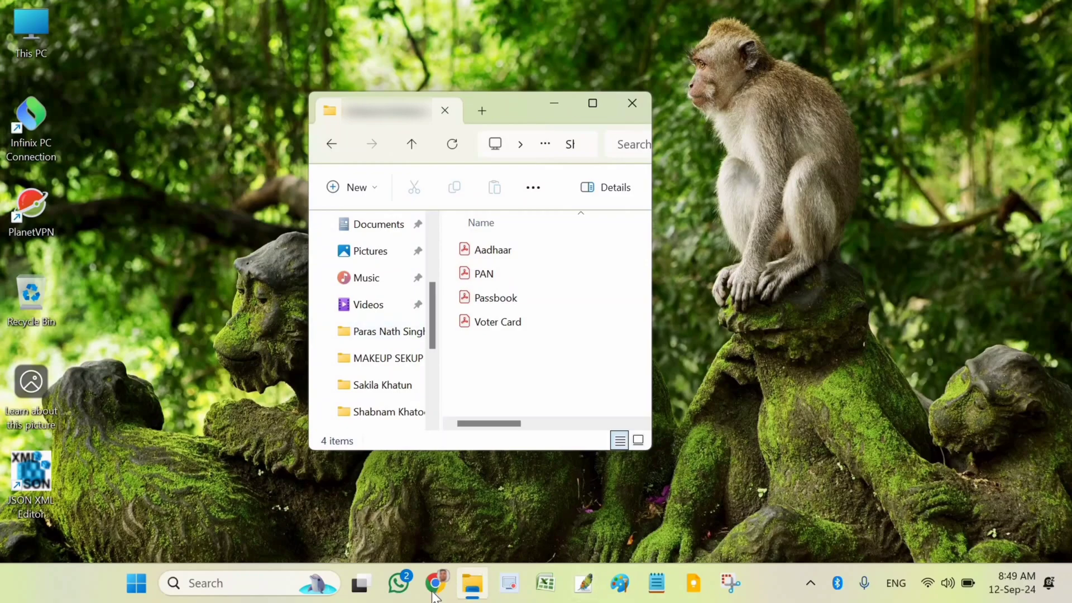
Step: Go through the Aadhaar, PAN, Passbook and Voter Card PDF files in the open folder
{"action": "mouse_move", "coordinate": [435, 591]}
{"action": "left_click", "coordinate": [509, 252]}
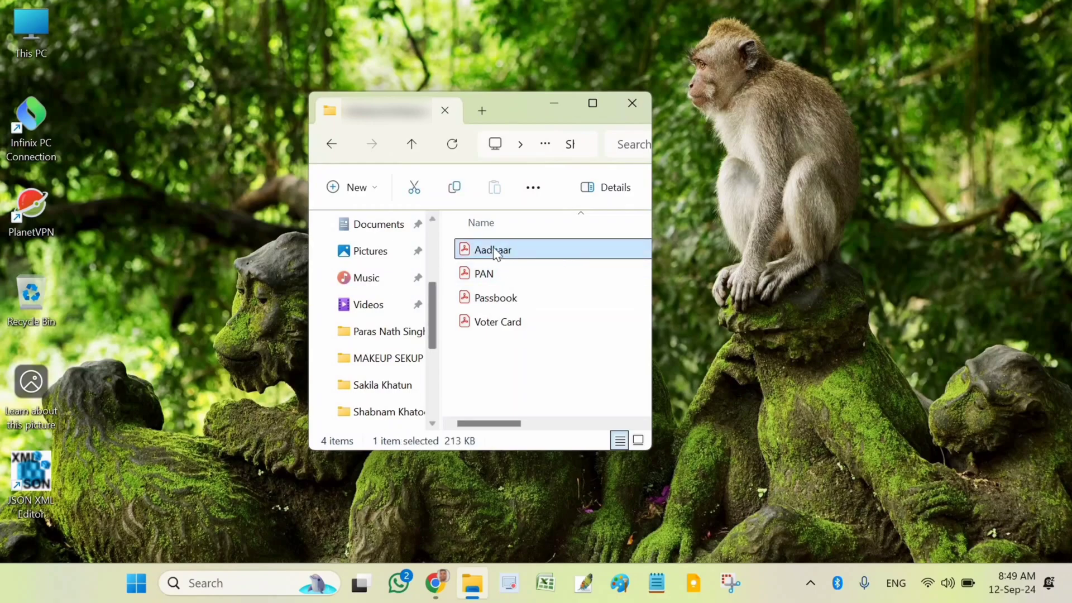
{"action": "left_click", "coordinate": [493, 277]}
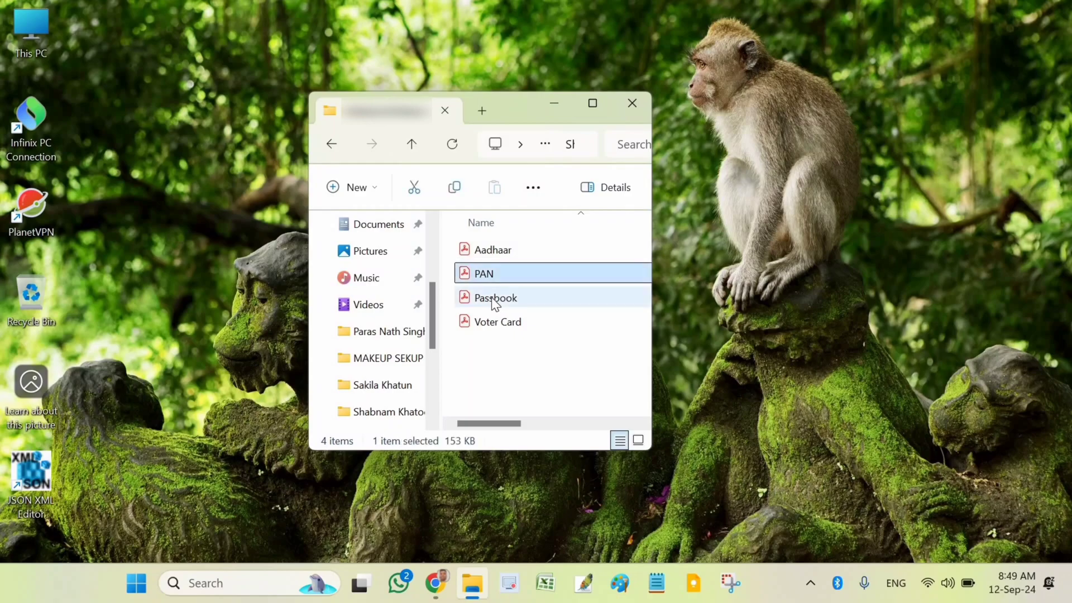
{"action": "left_click", "coordinate": [493, 300]}
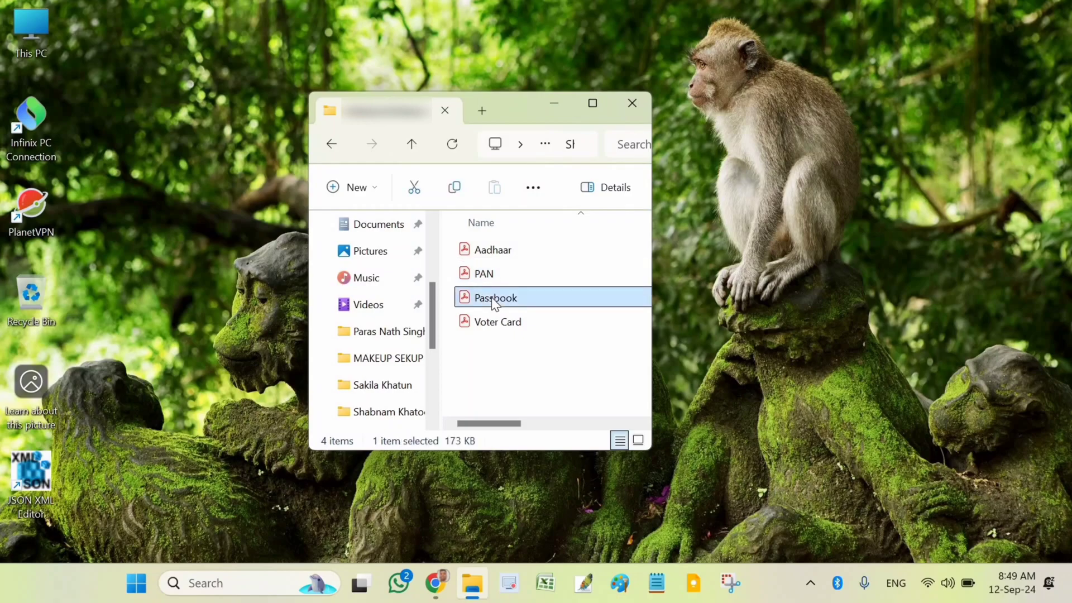
{"action": "left_click", "coordinate": [523, 327]}
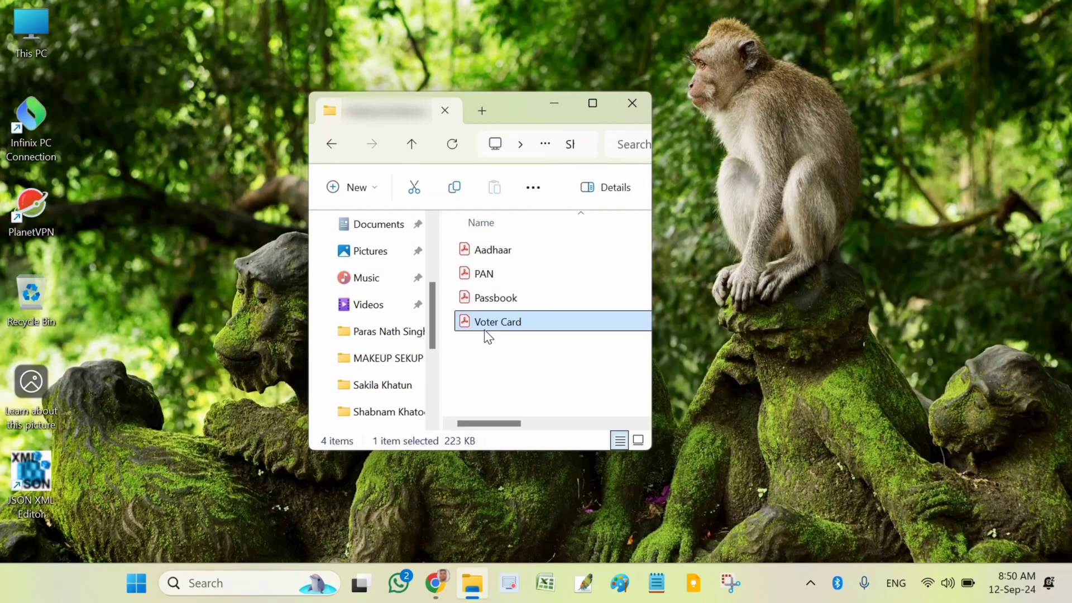
Step: Switch to Chrome, search Google for "pmfme" and open the Welcome to PMFME-MOFPI website
{"action": "left_click", "coordinate": [435, 582]}
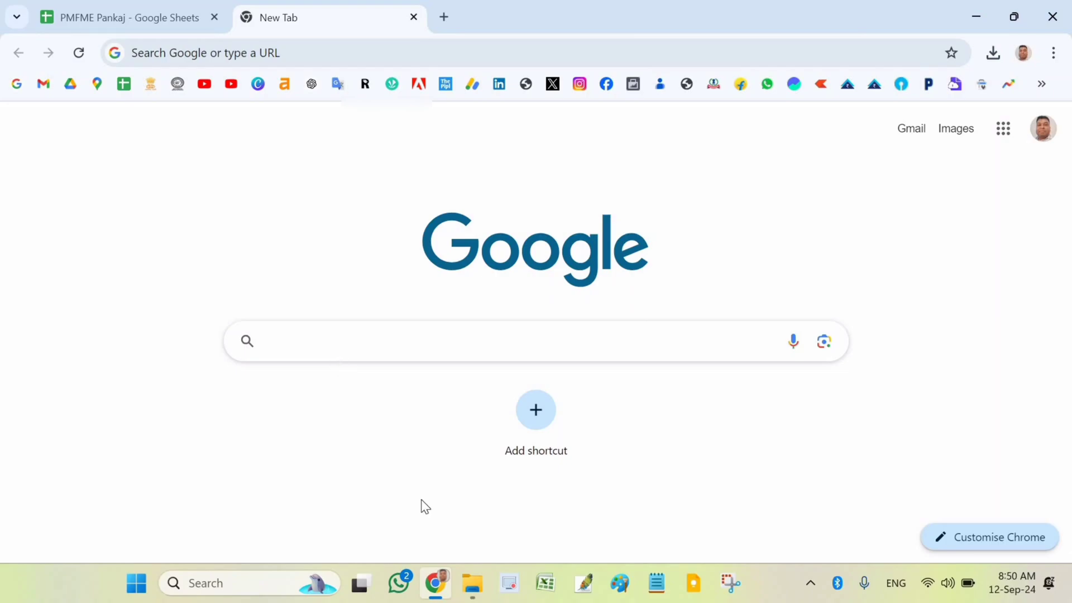
{"action": "left_click", "coordinate": [299, 344]}
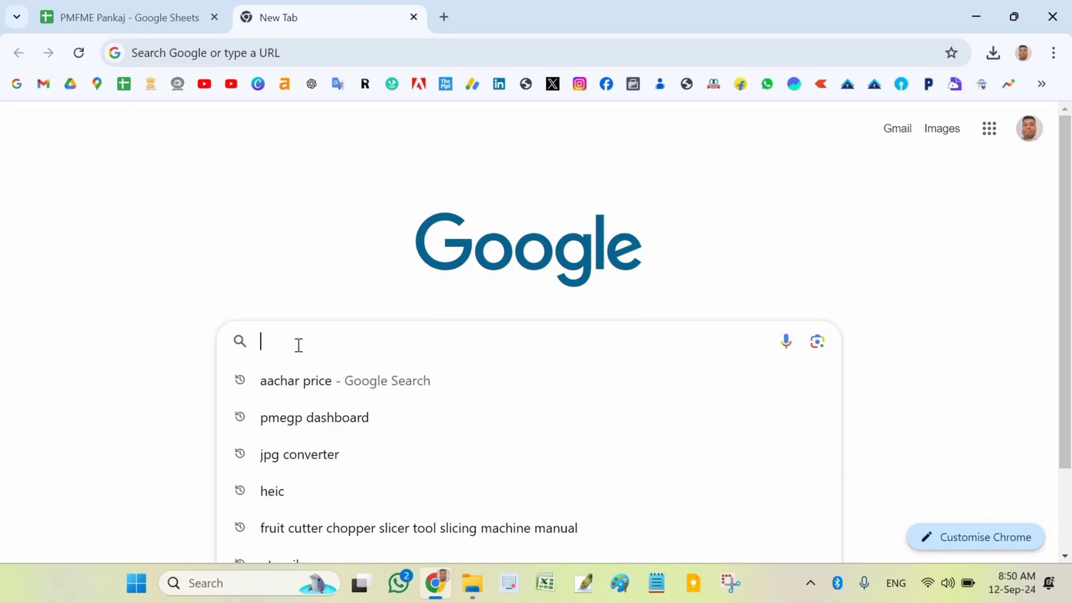
{"action": "type", "text": "p"}
{"action": "key", "text": "BackSpace"}
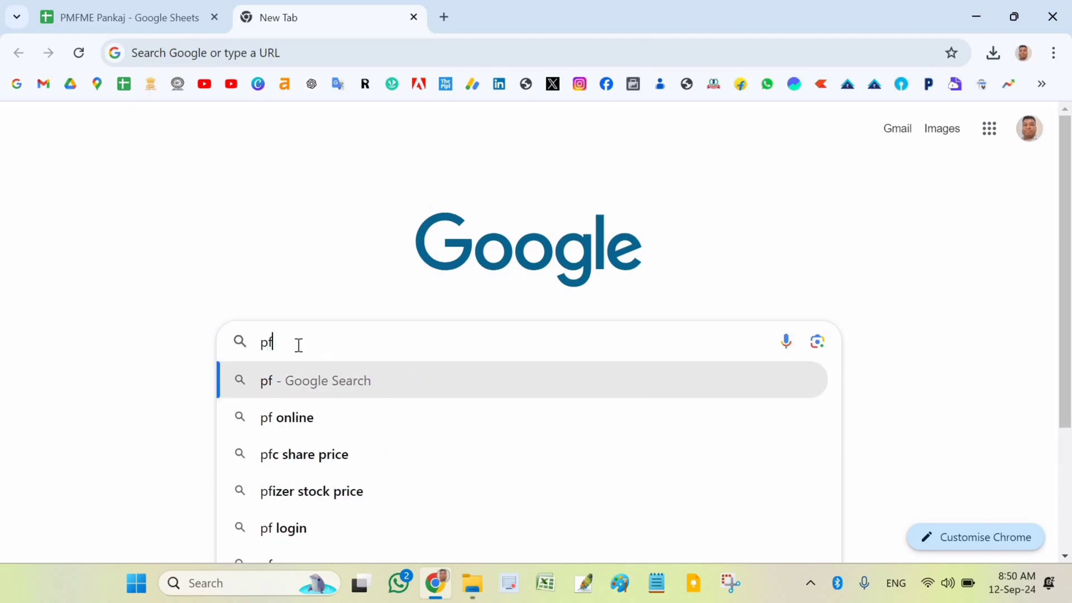
{"action": "type", "text": "mfme"}
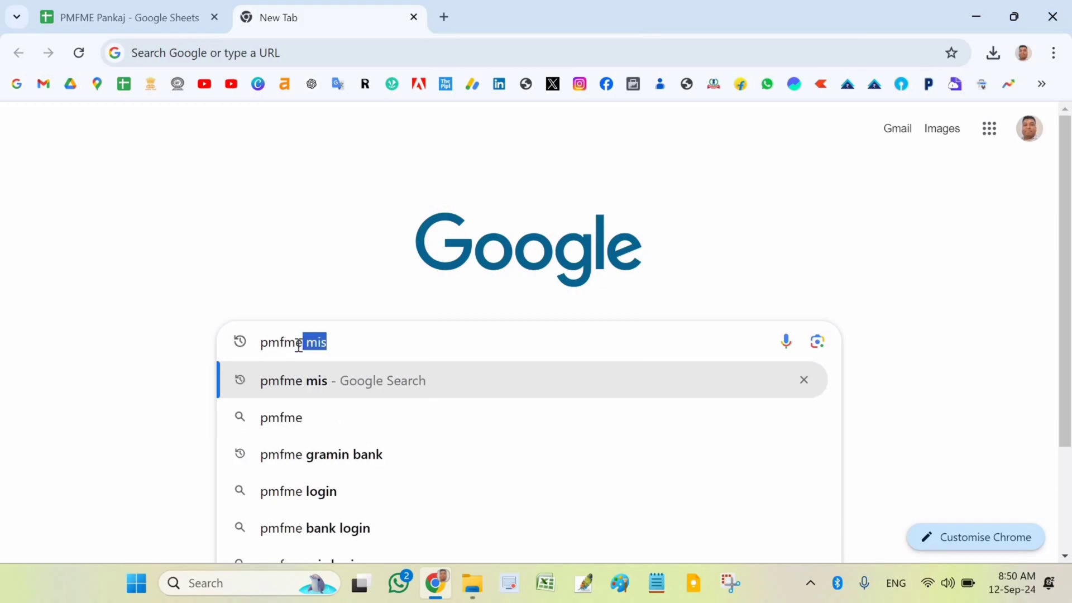
{"action": "key", "text": "BackSpace"}
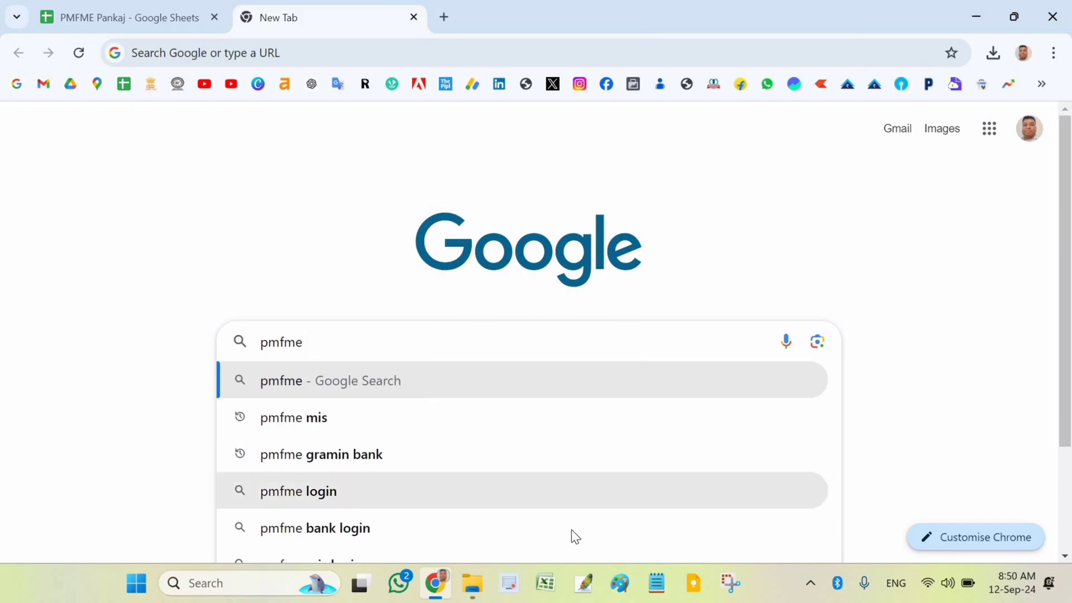
{"action": "key", "text": "Return"}
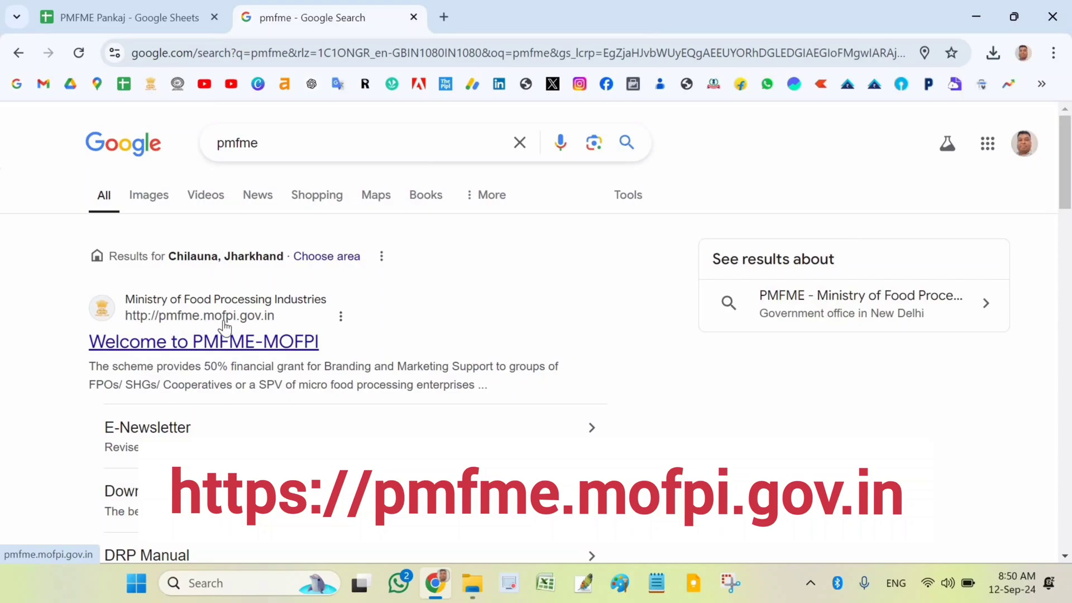
{"action": "left_click", "coordinate": [235, 351]}
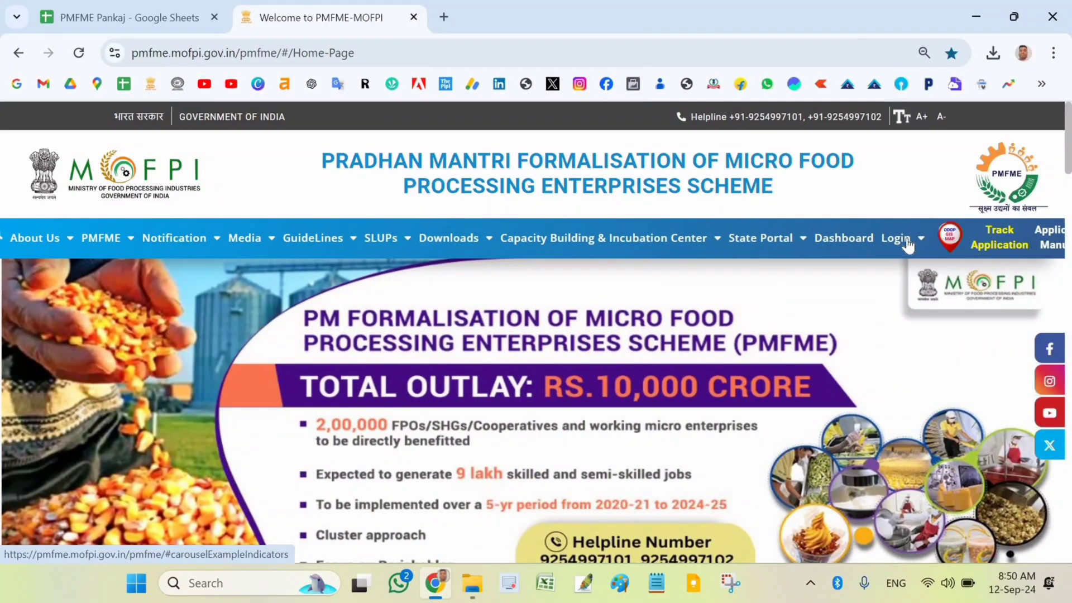
Step: Open the Applicant Registration form for new users and set the type of beneficiary to Individual
{"action": "mouse_move", "coordinate": [910, 244]}
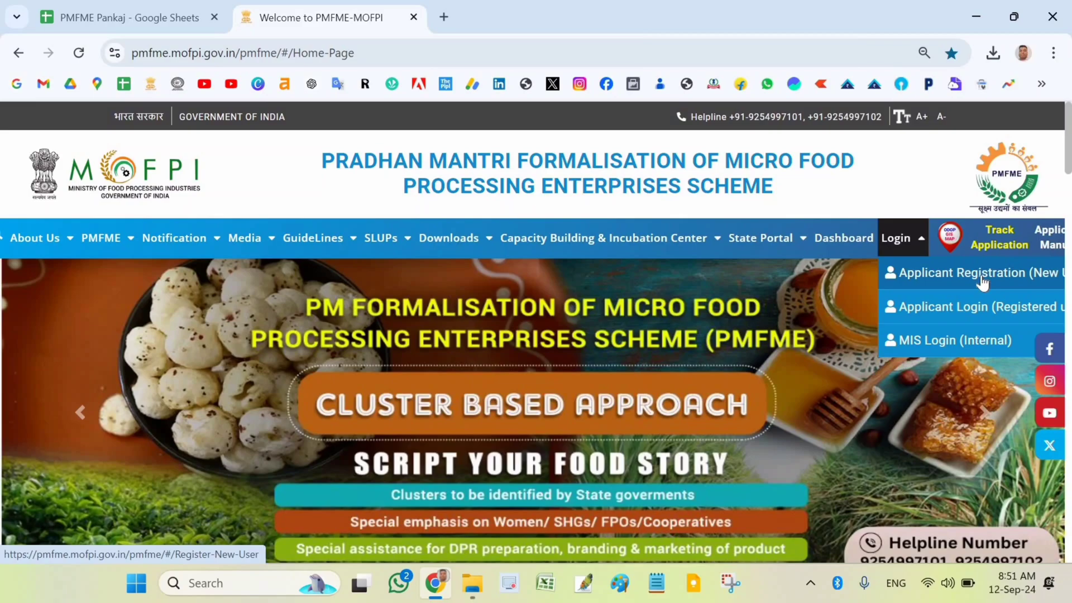
{"action": "left_click", "coordinate": [982, 279]}
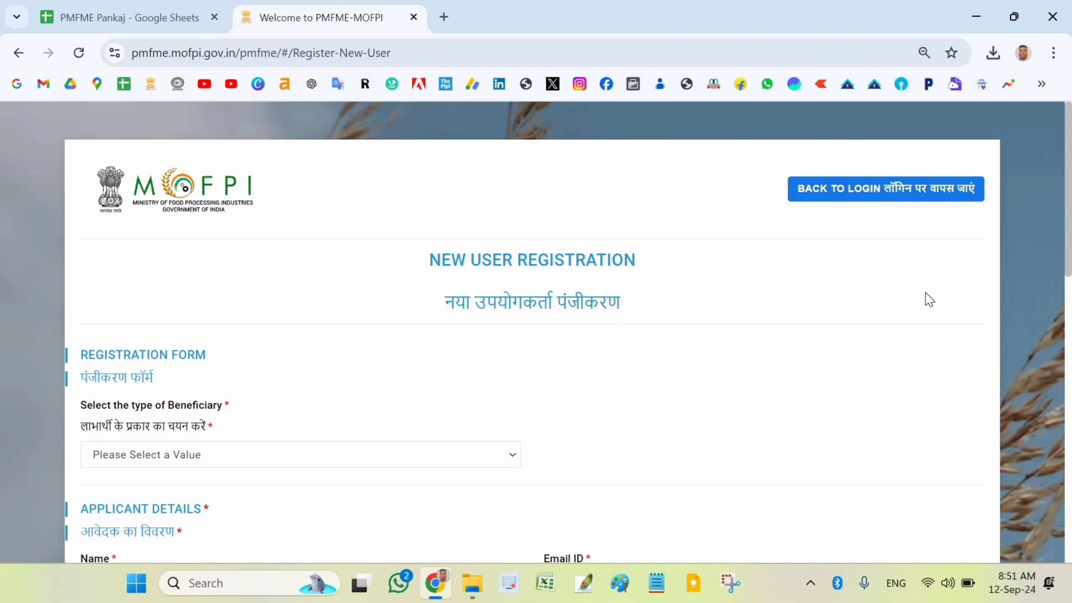
{"action": "scroll", "coordinate": [855, 317], "scroll_direction": "down", "scroll_amount": 10}
{"action": "scroll", "coordinate": [855, 317], "scroll_direction": "up", "scroll_amount": 6}
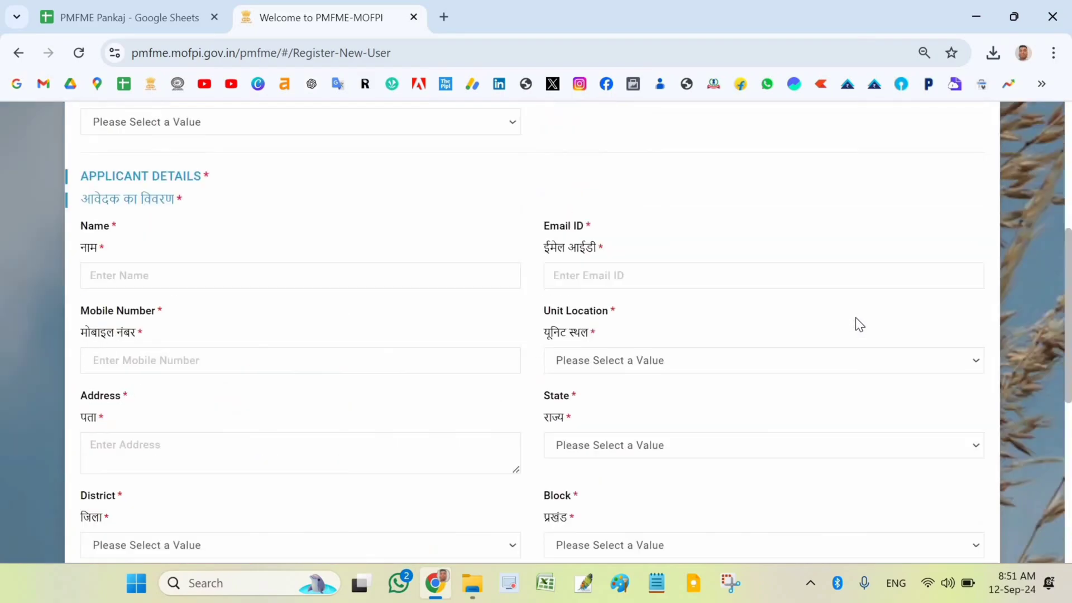
{"action": "scroll", "coordinate": [855, 317], "scroll_direction": "up", "scroll_amount": 5}
{"action": "scroll", "coordinate": [745, 300], "scroll_direction": "down", "scroll_amount": 3}
{"action": "scroll", "coordinate": [688, 339], "scroll_direction": "up", "scroll_amount": 3}
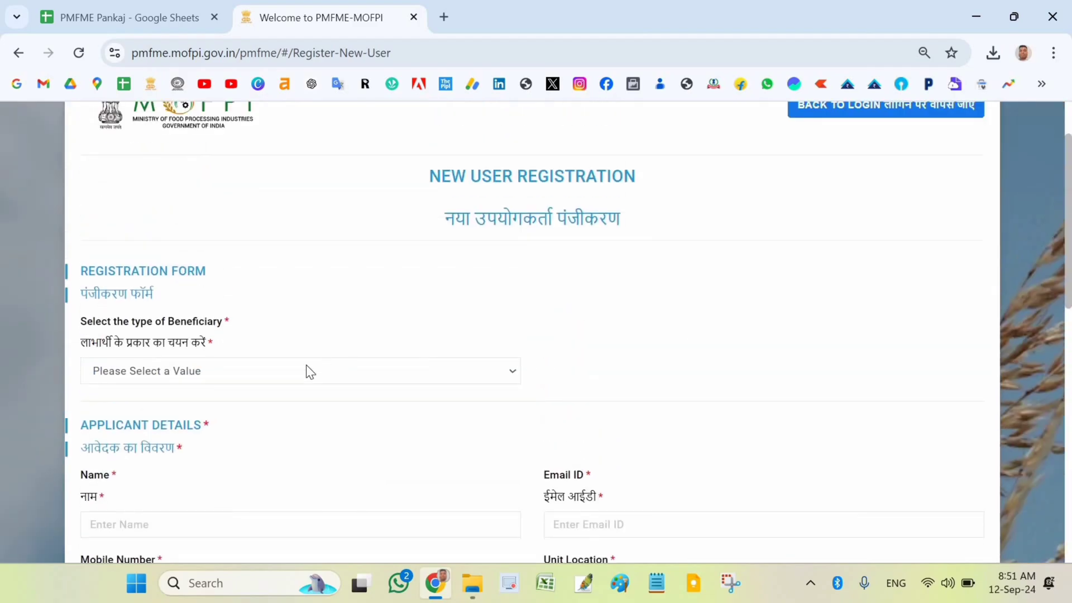
{"action": "left_click", "coordinate": [246, 378]}
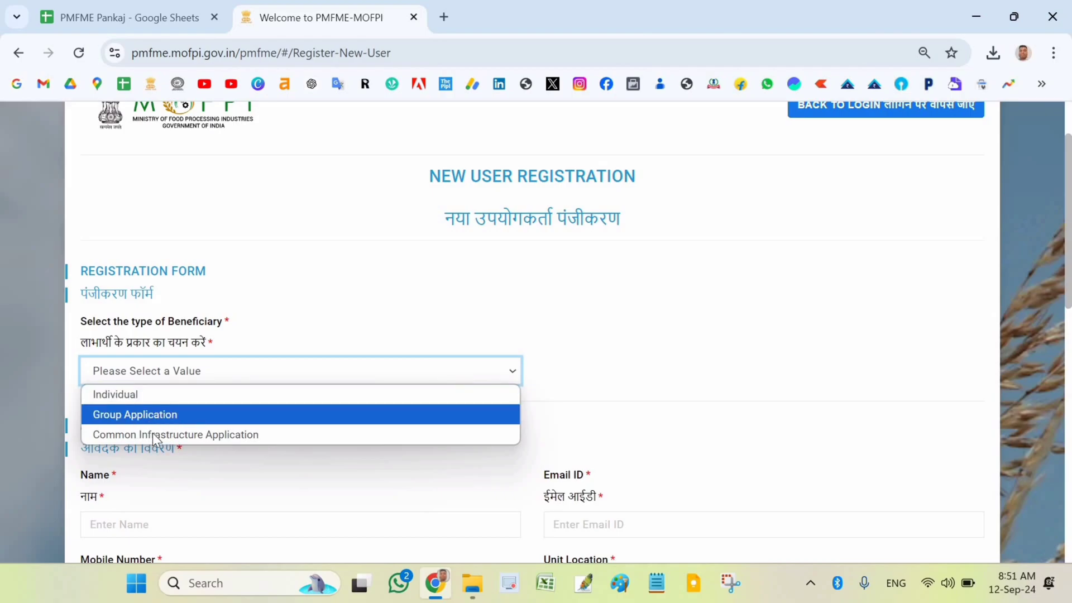
{"action": "left_click", "coordinate": [130, 394]}
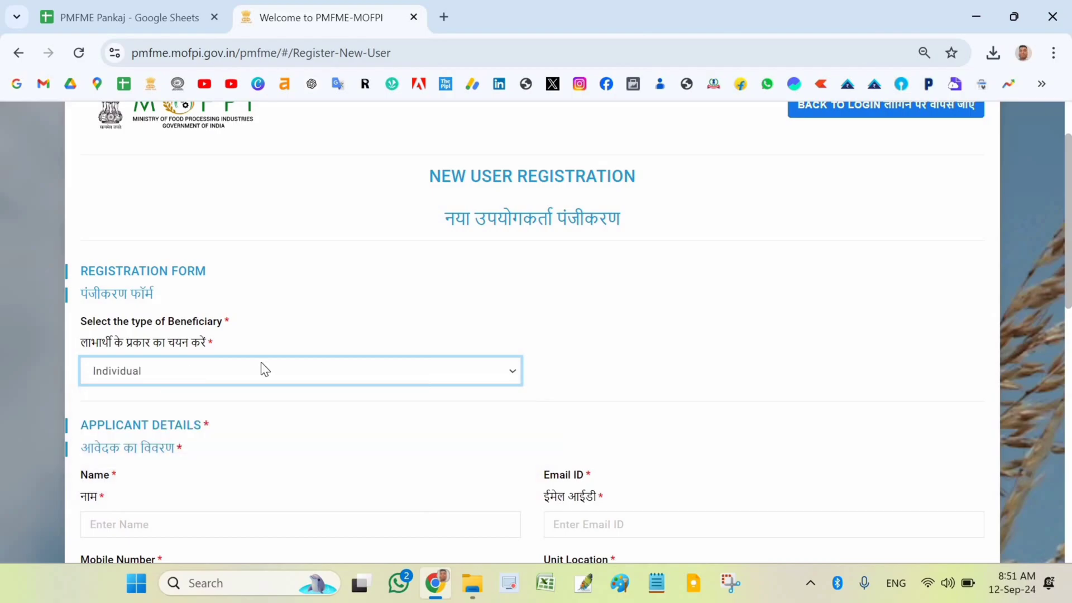
{"action": "scroll", "coordinate": [222, 328], "scroll_direction": "down", "scroll_amount": 1}
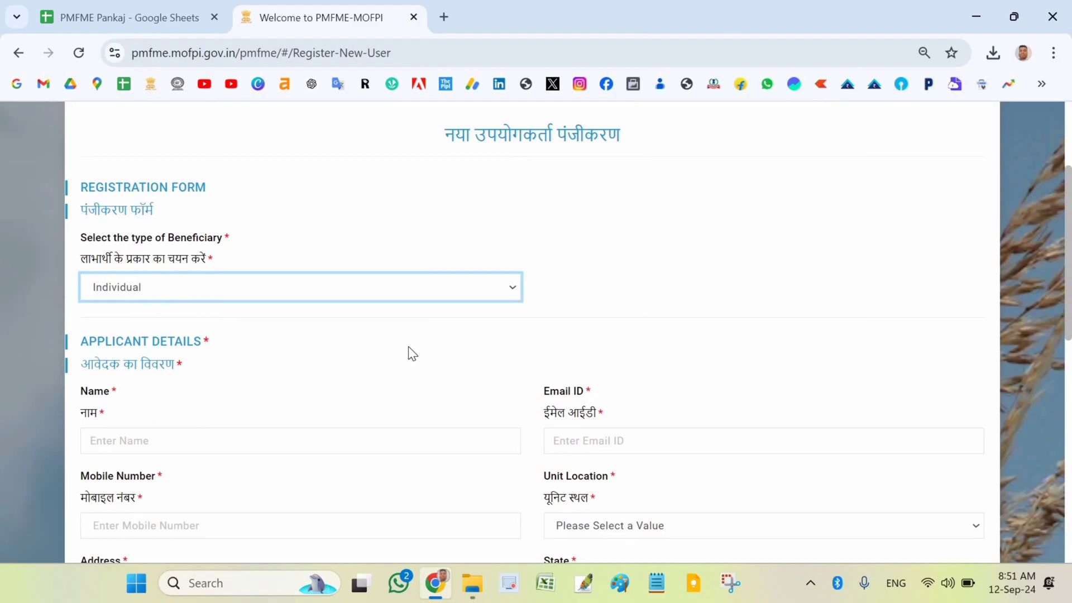
{"action": "scroll", "coordinate": [168, 354], "scroll_direction": "down", "scroll_amount": 1}
{"action": "left_click", "coordinate": [125, 349]}
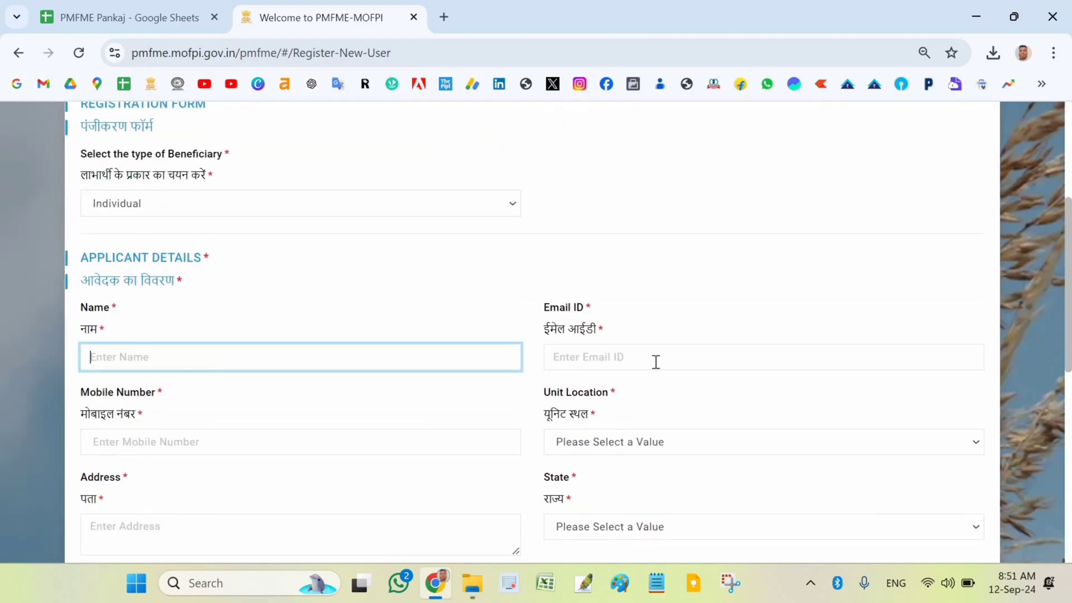
{"action": "left_click", "coordinate": [642, 366]}
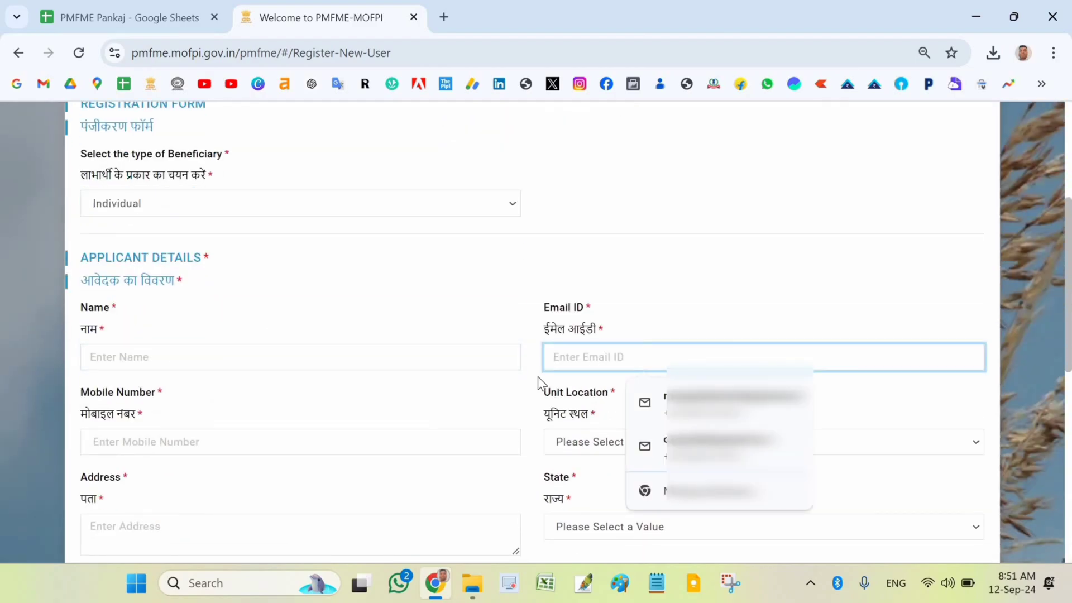
{"action": "left_click", "coordinate": [154, 420]}
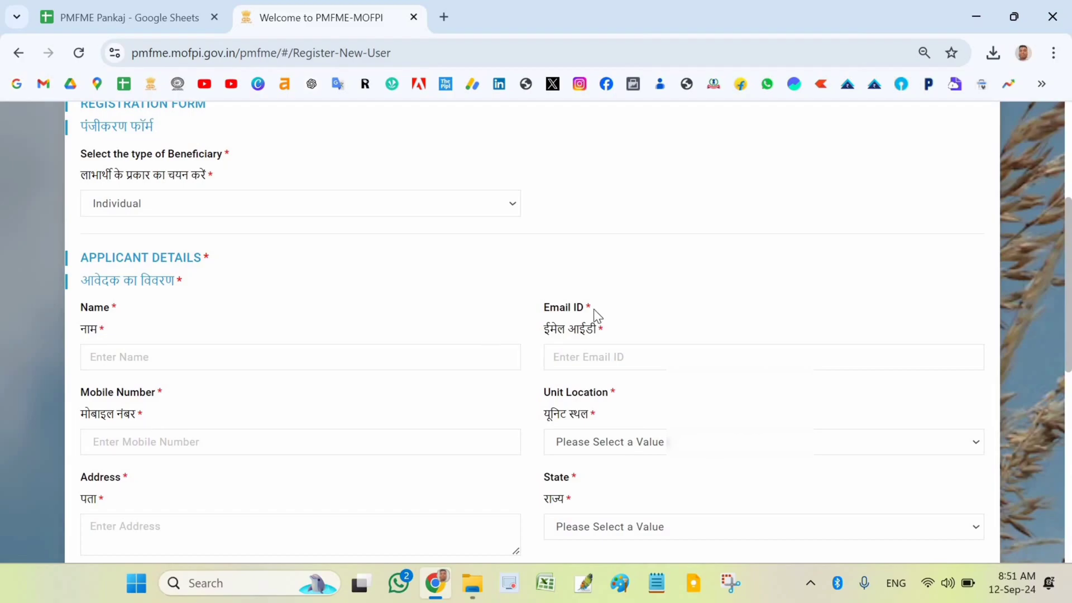
Step: Set the applicant's unit location to Rural and the state to Jharkhand
{"action": "scroll", "coordinate": [626, 343], "scroll_direction": "down", "scroll_amount": 1}
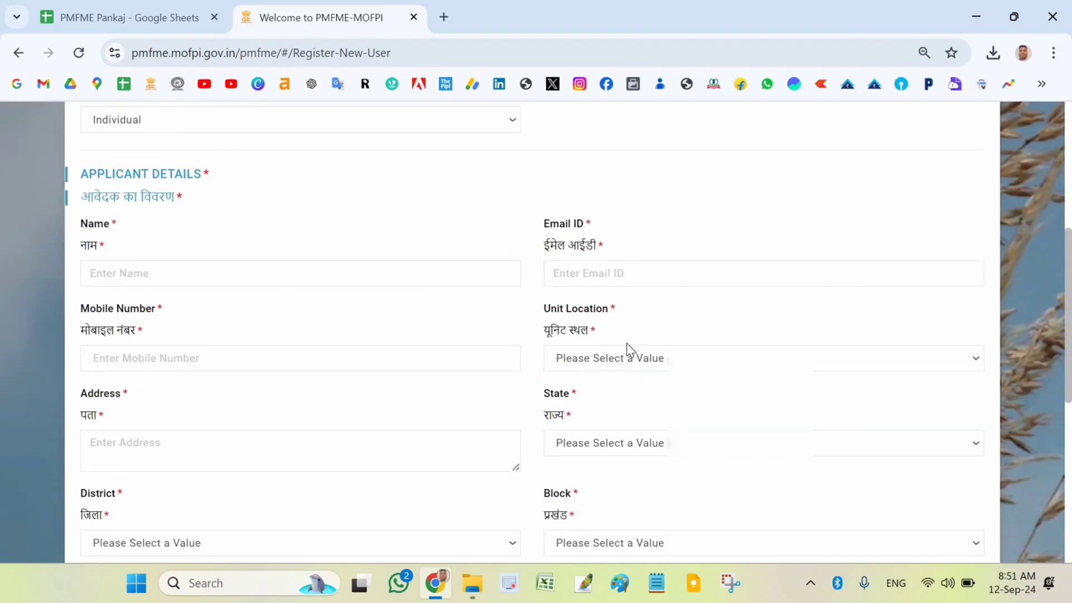
{"action": "left_click", "coordinate": [681, 361]}
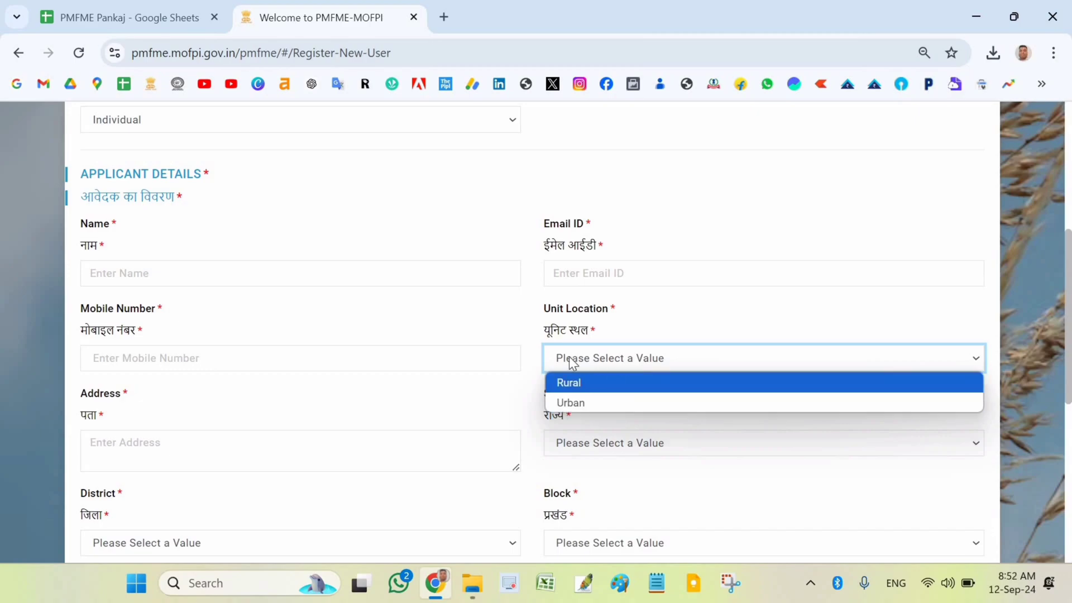
{"action": "left_click", "coordinate": [569, 382]}
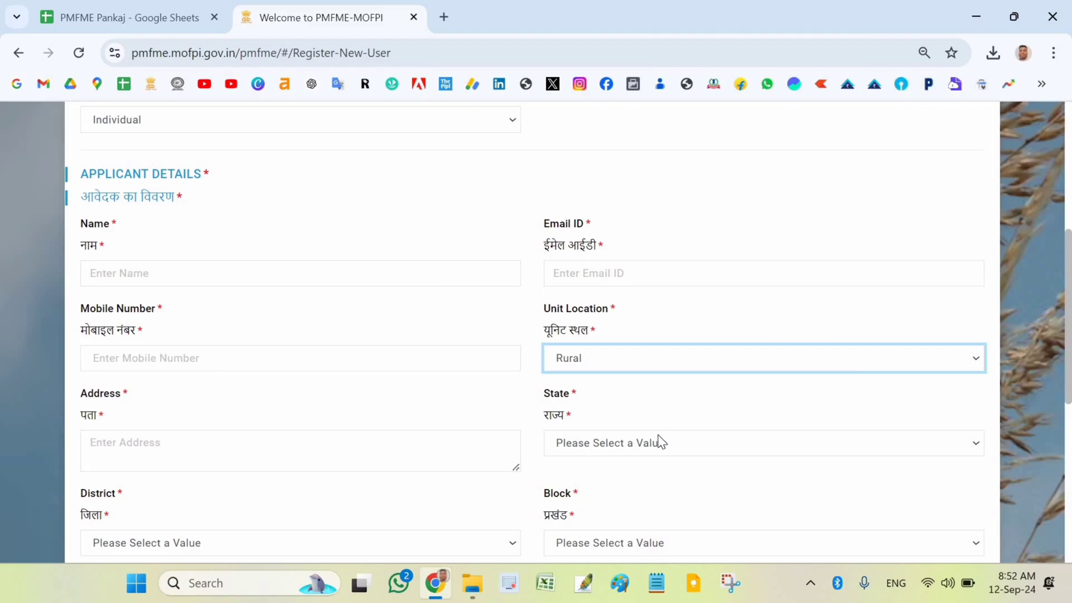
{"action": "scroll", "coordinate": [614, 362], "scroll_direction": "down", "scroll_amount": 1}
{"action": "left_click", "coordinate": [632, 357]}
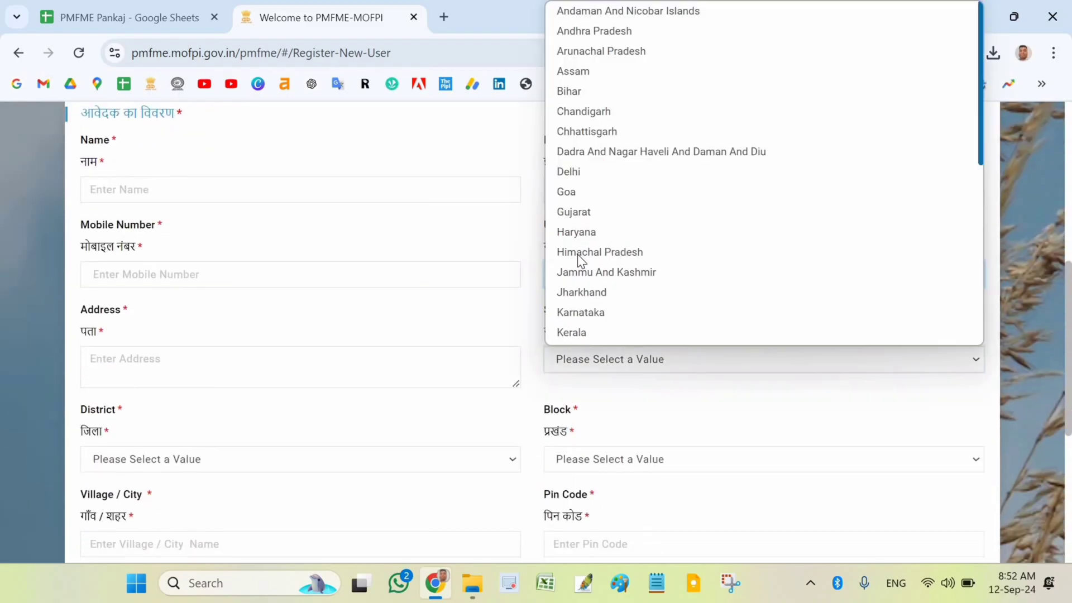
{"action": "scroll", "coordinate": [581, 262], "scroll_direction": "down", "scroll_amount": 1}
{"action": "key", "text": "Down"}
{"action": "key", "text": "Return"}
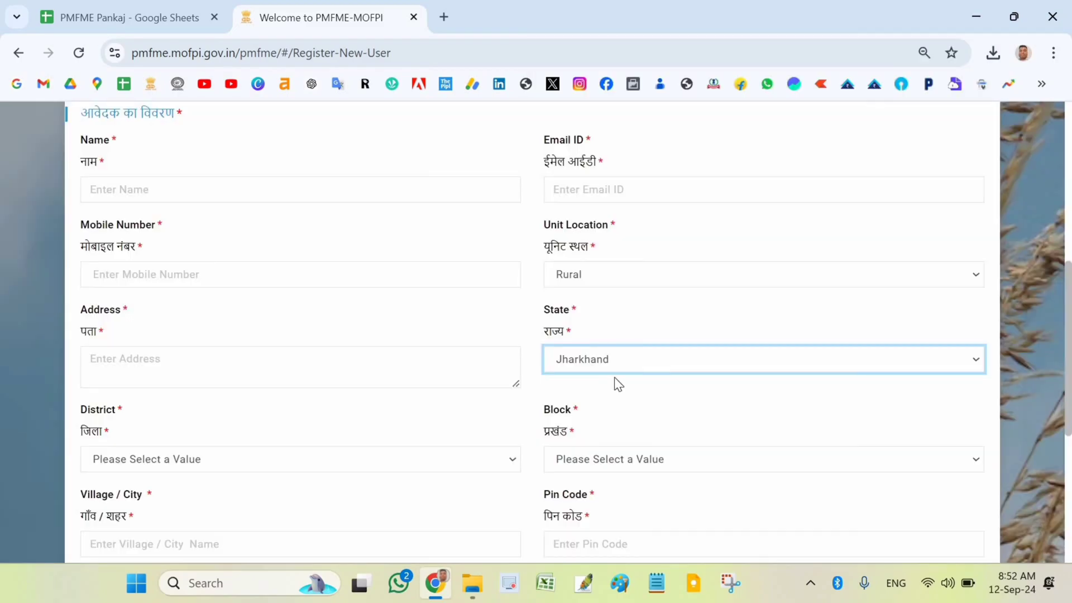
Step: Choose Godda as the applicant's district and THAKURGANGTI as the block
{"action": "scroll", "coordinate": [214, 394], "scroll_direction": "down", "scroll_amount": 1}
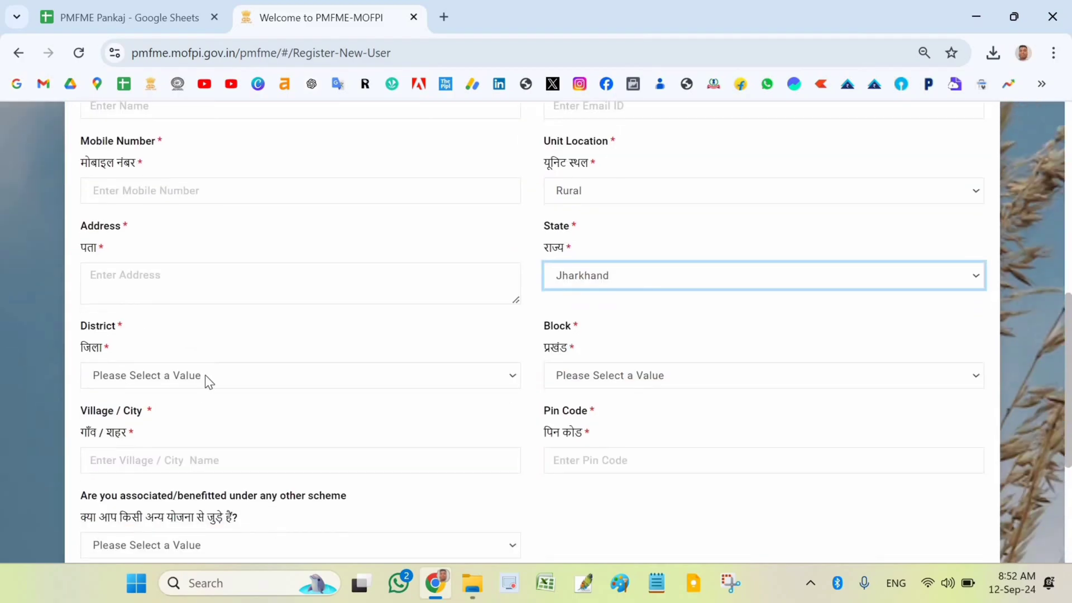
{"action": "left_click", "coordinate": [241, 374]}
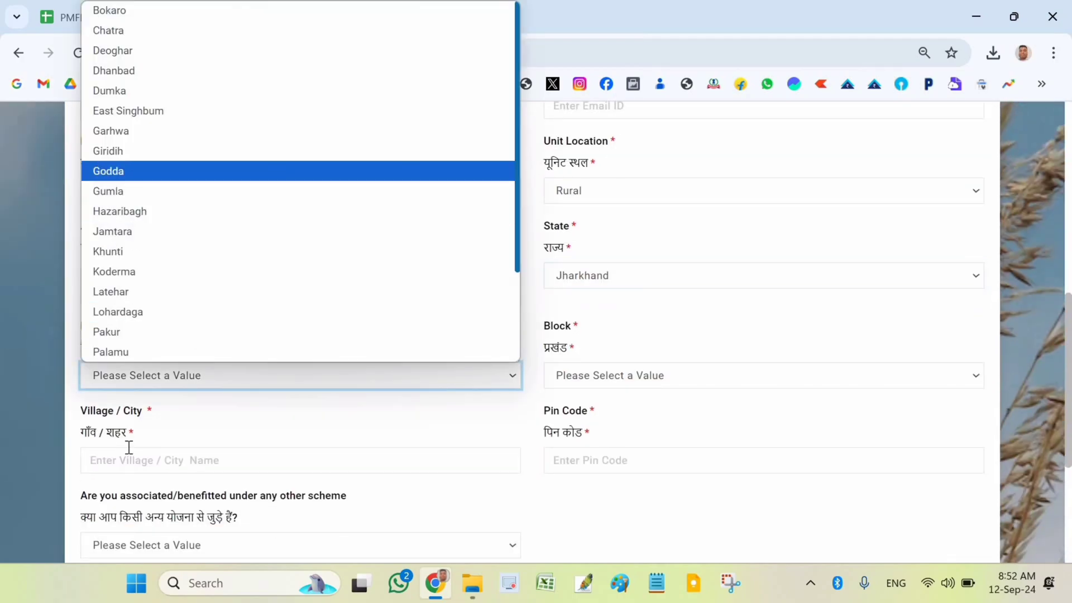
{"action": "key", "text": "Return"}
{"action": "left_click", "coordinate": [598, 372]}
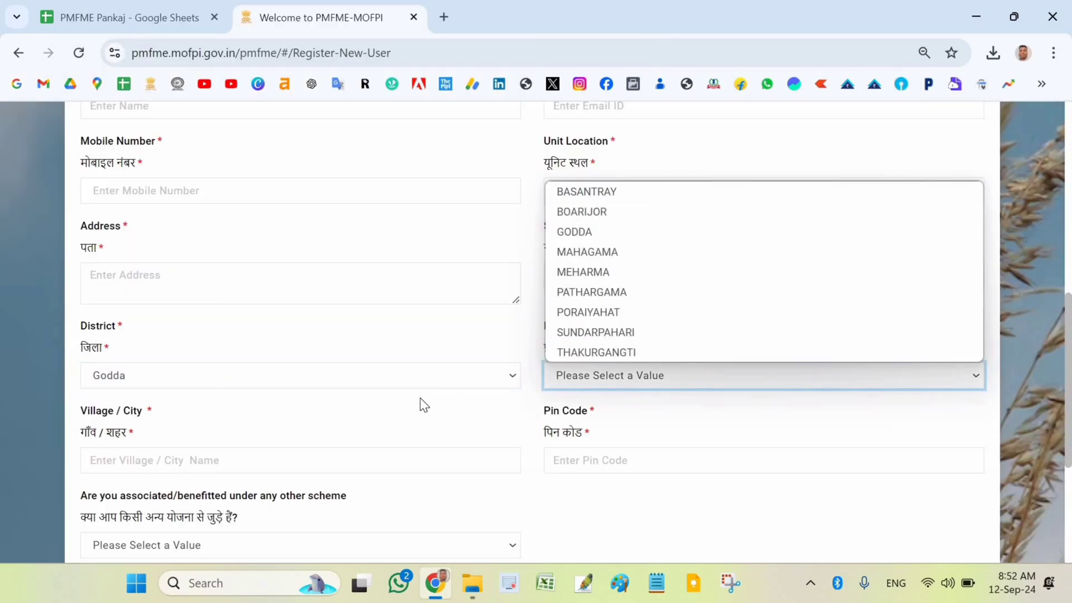
{"action": "key", "text": "Return"}
Step: Answer the question about being associated with or benefitted under any other scheme with Not Applicable
{"action": "scroll", "coordinate": [597, 480], "scroll_direction": "down", "scroll_amount": 1}
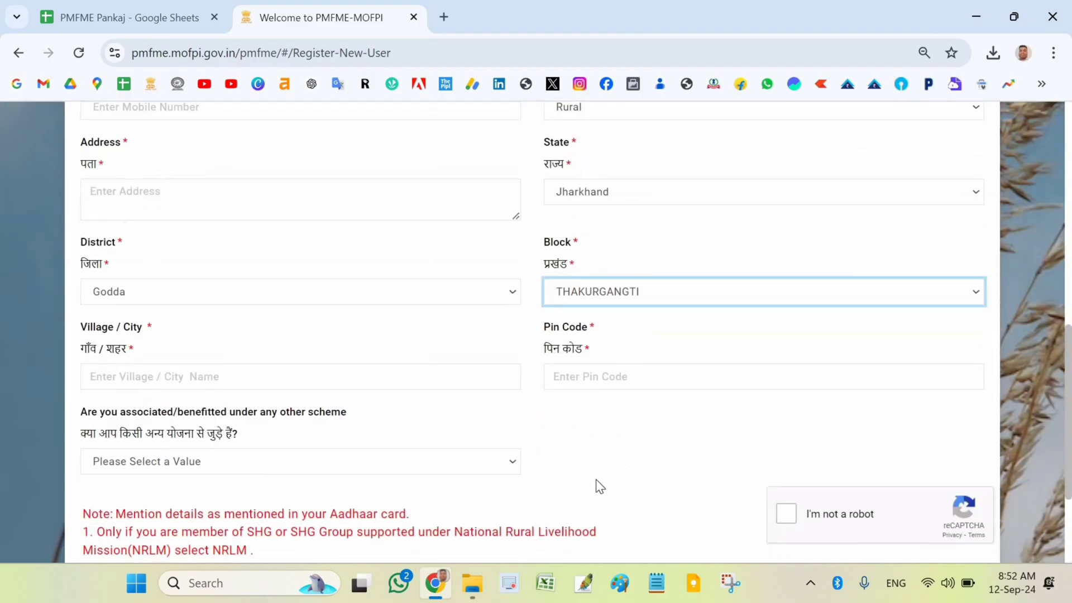
{"action": "scroll", "coordinate": [598, 450], "scroll_direction": "down", "scroll_amount": 1}
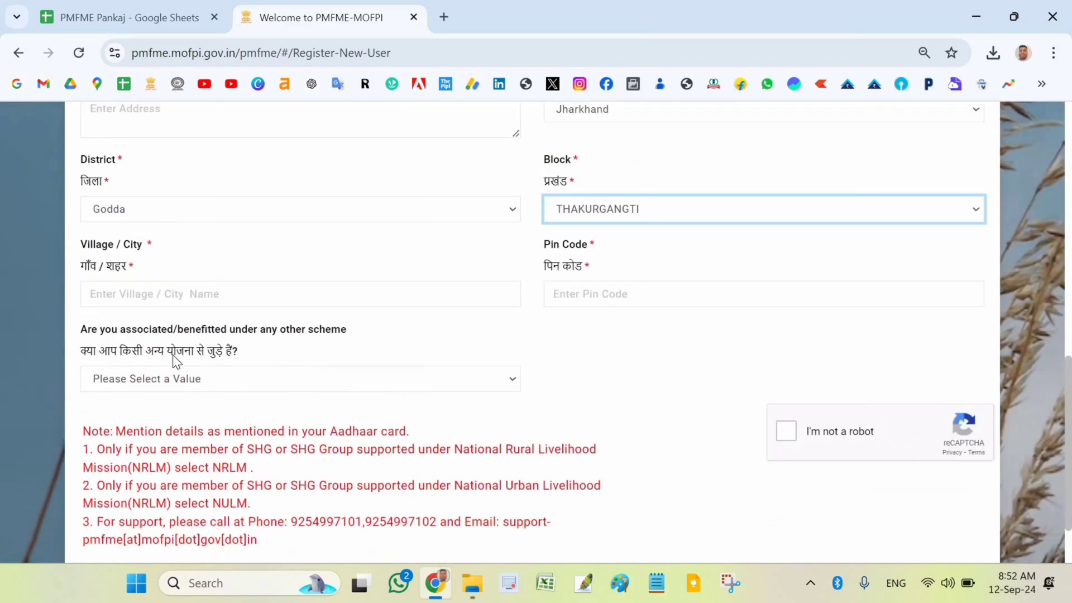
{"action": "left_click", "coordinate": [184, 379]}
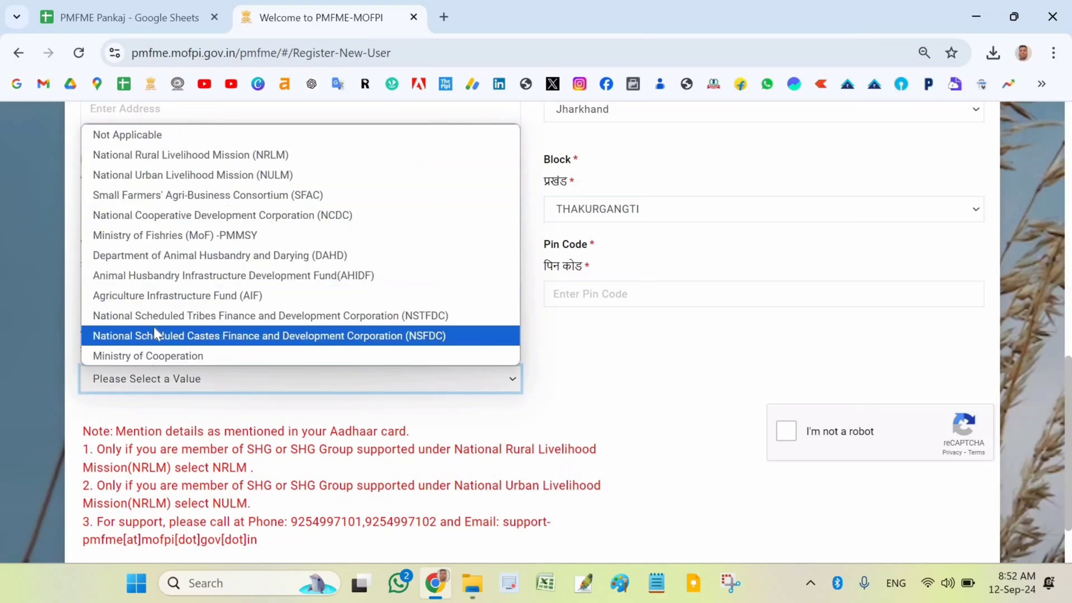
{"action": "left_click", "coordinate": [134, 135]}
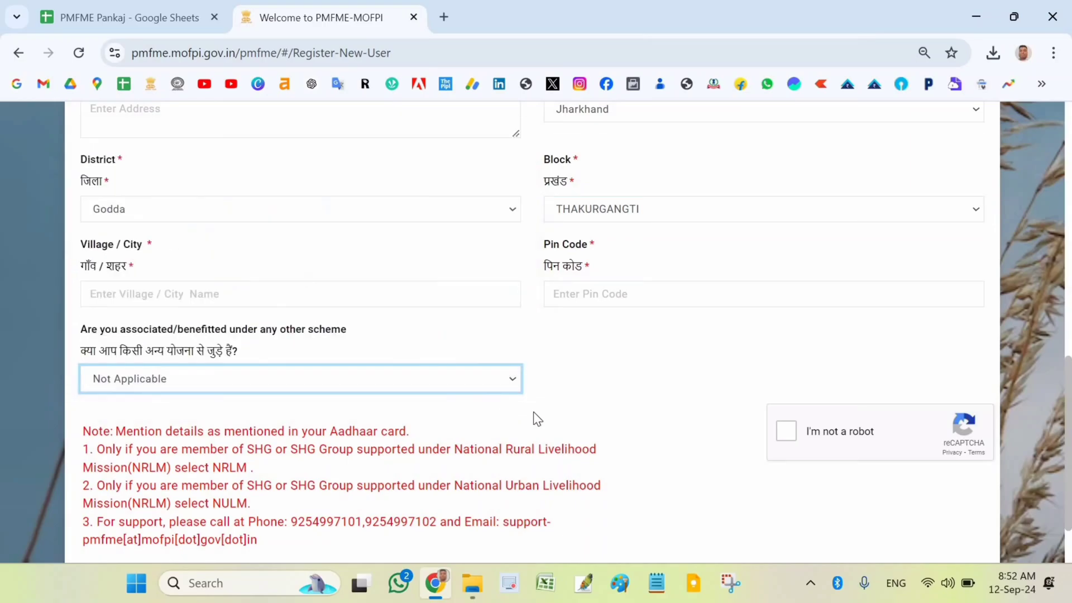
Step: Look over the registration form's applicant fields, Aadhaar note and verification section
{"action": "left_click", "coordinate": [598, 404]}
{"action": "scroll", "coordinate": [598, 403], "scroll_direction": "up", "scroll_amount": 6}
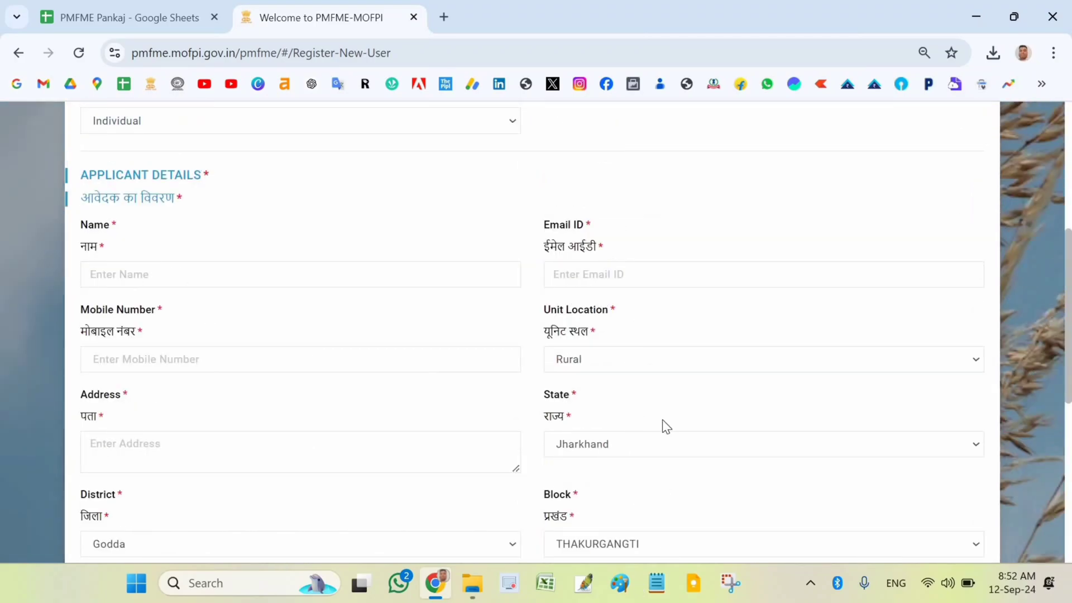
{"action": "scroll", "coordinate": [606, 425], "scroll_direction": "down", "scroll_amount": 3}
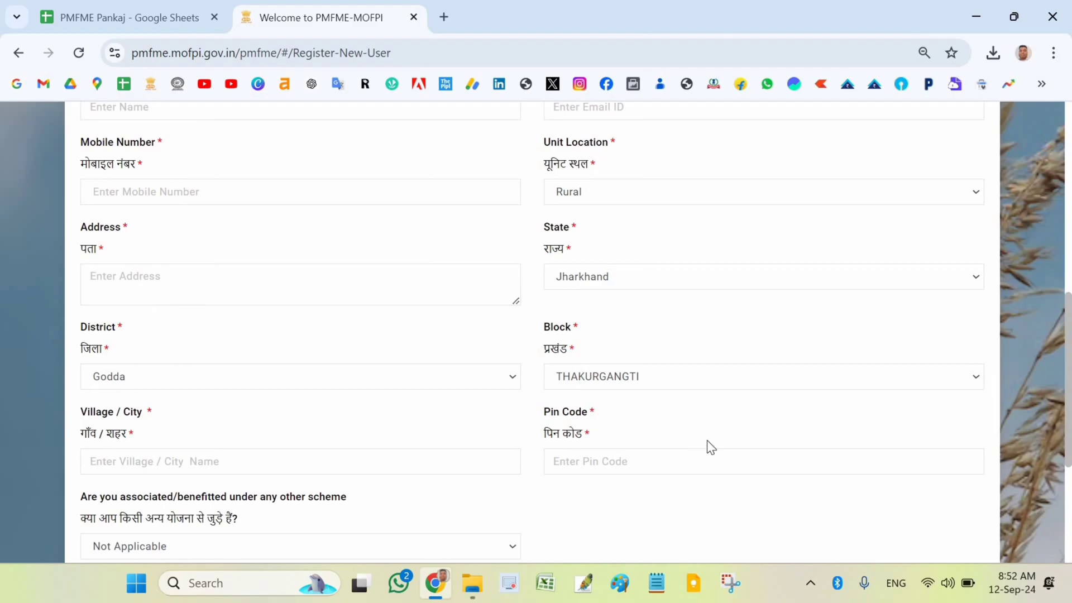
{"action": "scroll", "coordinate": [693, 446], "scroll_direction": "down", "scroll_amount": 3}
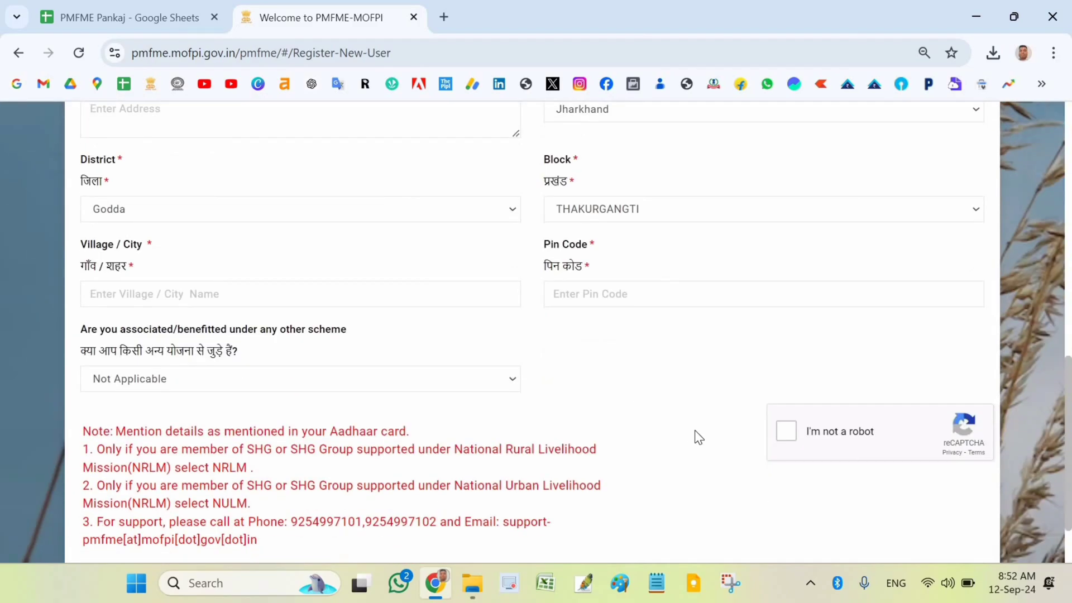
{"action": "scroll", "coordinate": [558, 428], "scroll_direction": "down", "scroll_amount": 2}
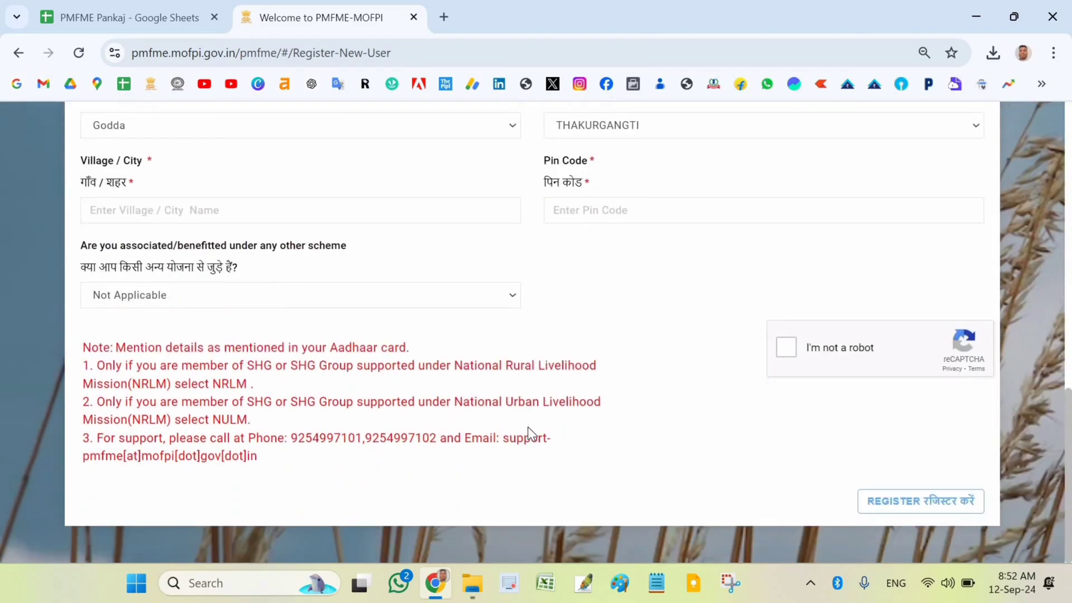
{"action": "scroll", "coordinate": [528, 428], "scroll_direction": "up", "scroll_amount": 3}
{"action": "scroll", "coordinate": [527, 426], "scroll_direction": "up", "scroll_amount": 4}
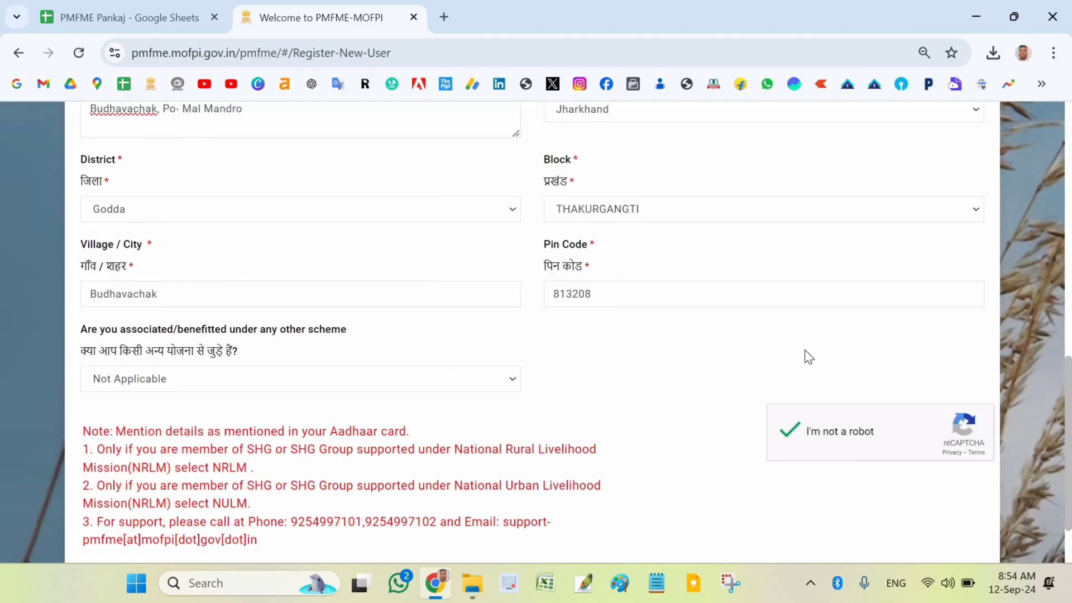
Step: Submit the completed applicant registration form and confirm the registration from its preview
{"action": "scroll", "coordinate": [805, 352], "scroll_direction": "down", "scroll_amount": 2}
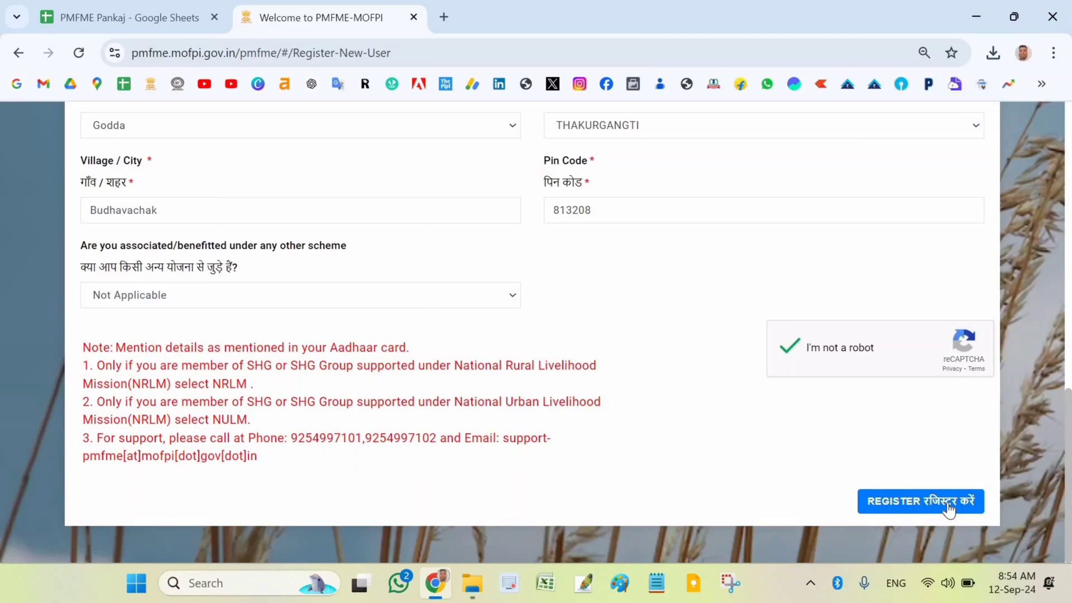
{"action": "left_click", "coordinate": [928, 507]}
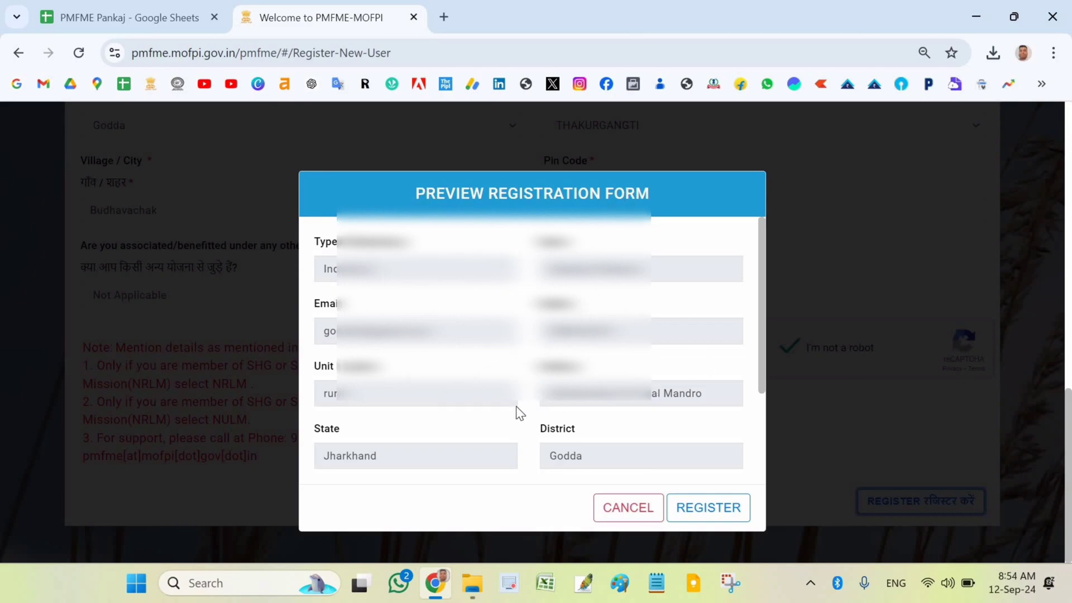
{"action": "left_click", "coordinate": [709, 514]}
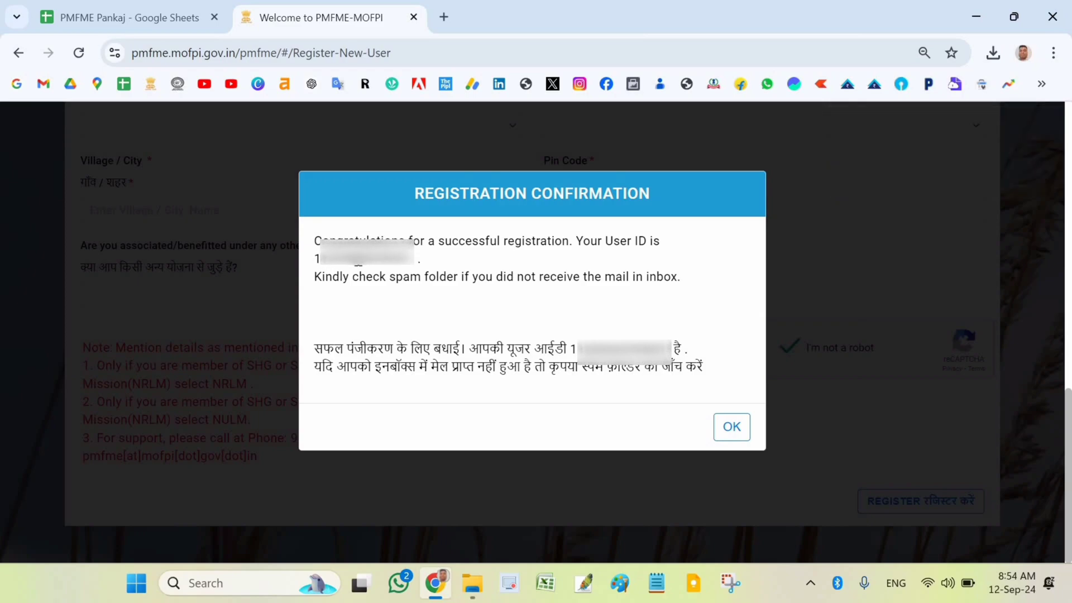
Step: Copy the new User ID from the registration confirmation
{"action": "double_click", "coordinate": [357, 262]}
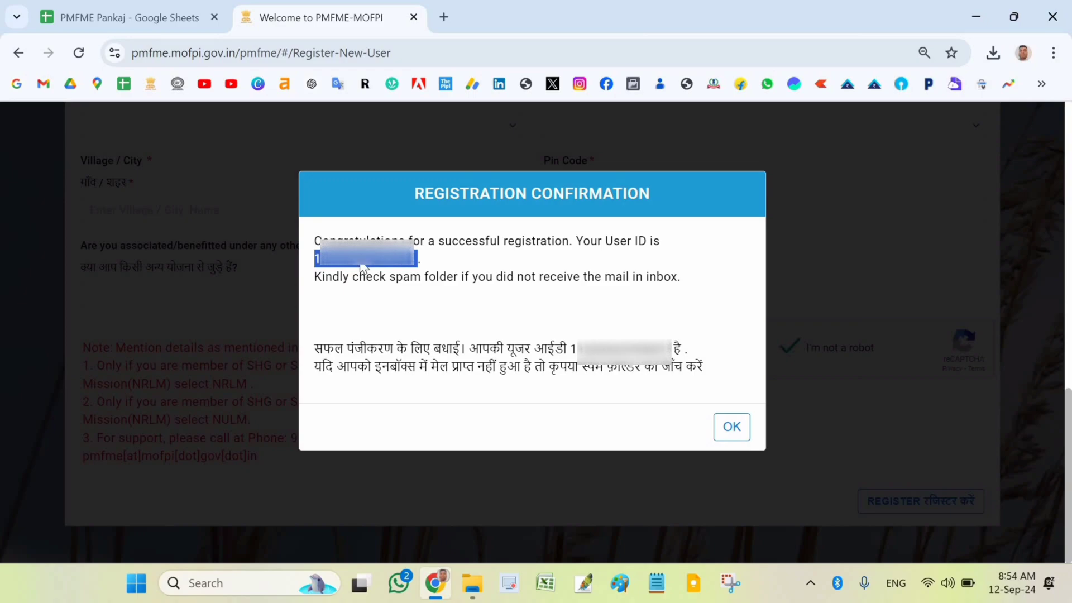
{"action": "right_click", "coordinate": [360, 266]}
{"action": "left_click", "coordinate": [384, 280]}
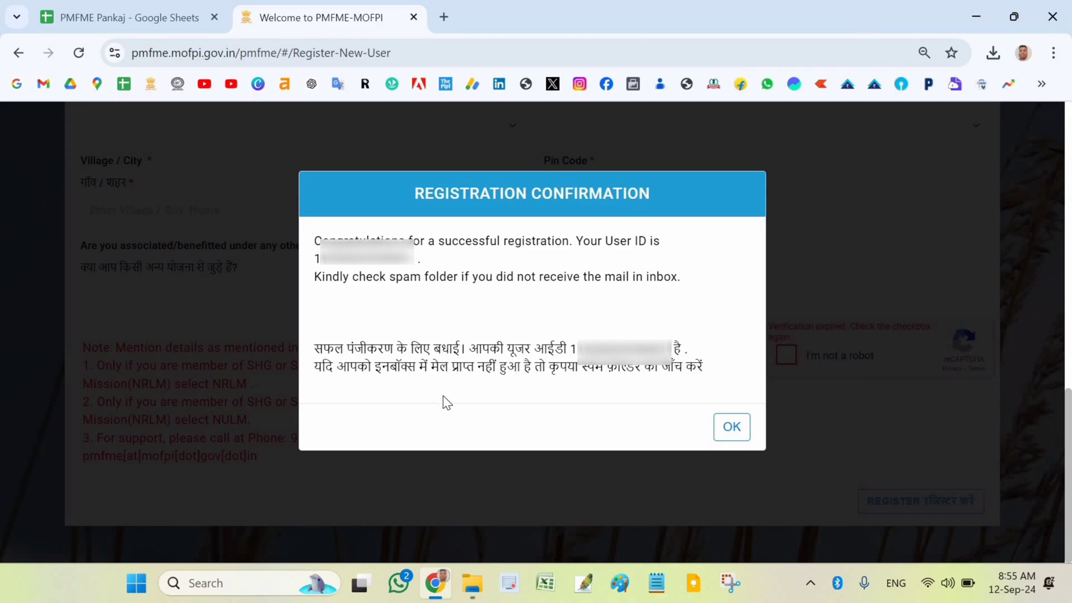
Step: Switch to the applicant's Gmail inbox, open the PM FME Portal Registration e-mail and follow its account link
{"action": "left_click", "coordinate": [443, 16]}
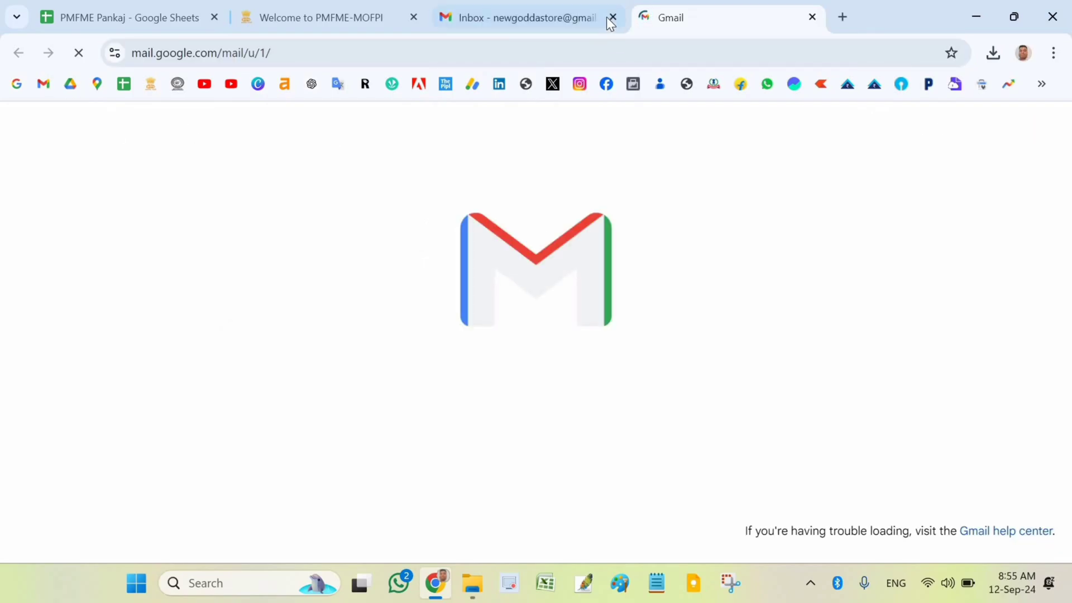
{"action": "left_click", "coordinate": [613, 17]}
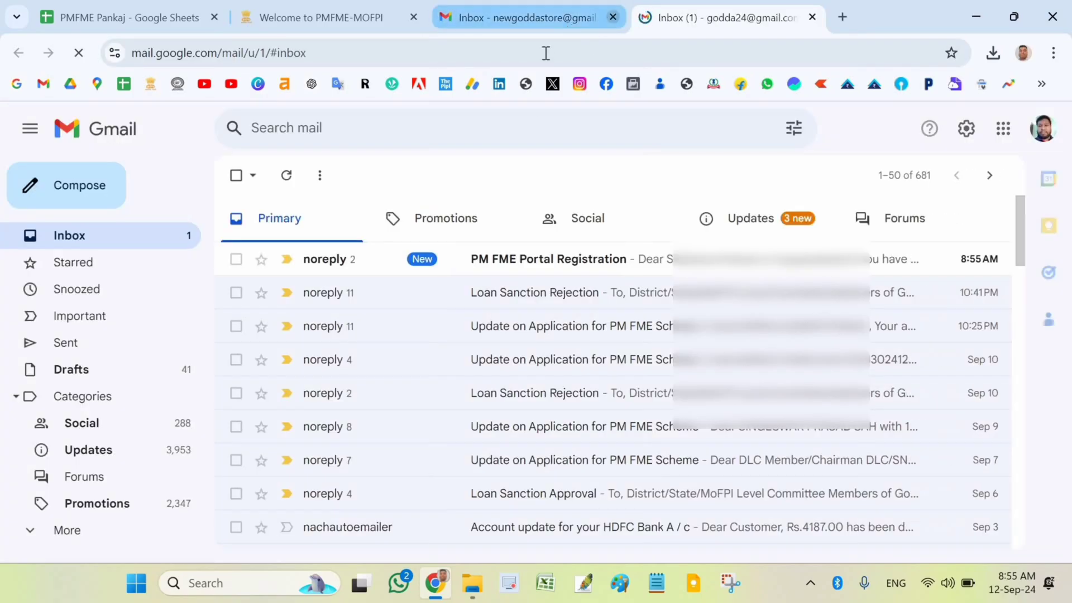
{"action": "left_click", "coordinate": [523, 261]}
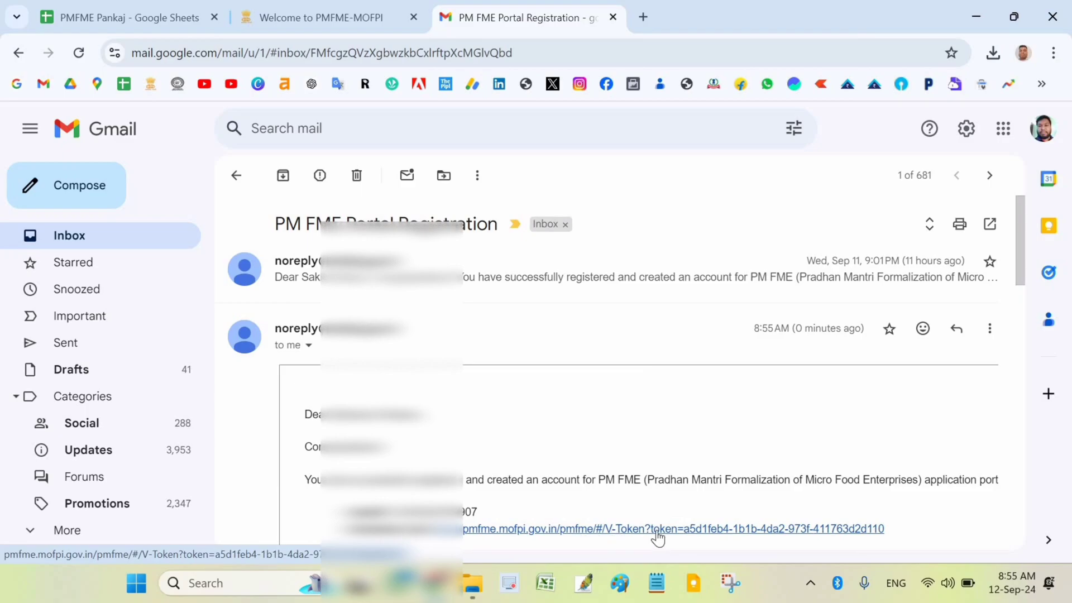
{"action": "left_click", "coordinate": [587, 525]}
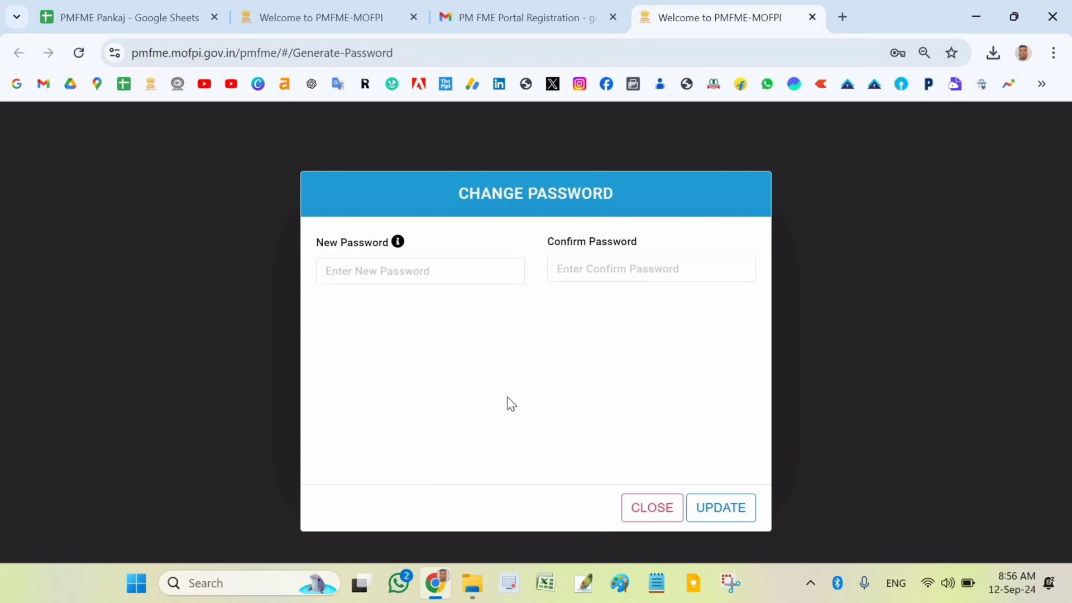
Step: Enter and confirm a new account password, update it, and decline saving it in the browser
{"action": "left_click", "coordinate": [413, 274]}
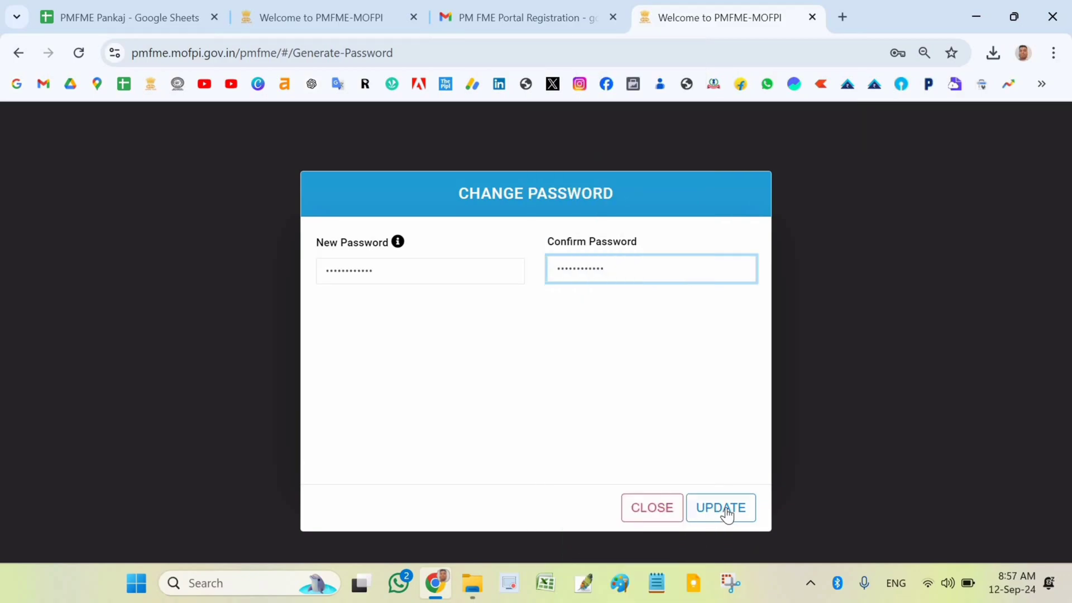
{"action": "left_click", "coordinate": [725, 507]}
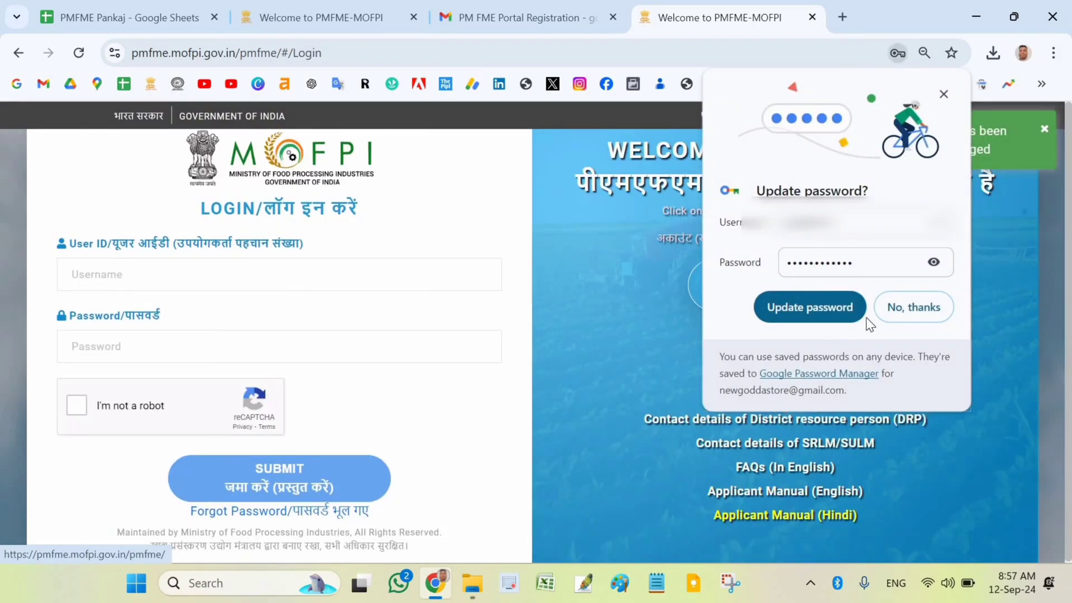
{"action": "left_click", "coordinate": [904, 306]}
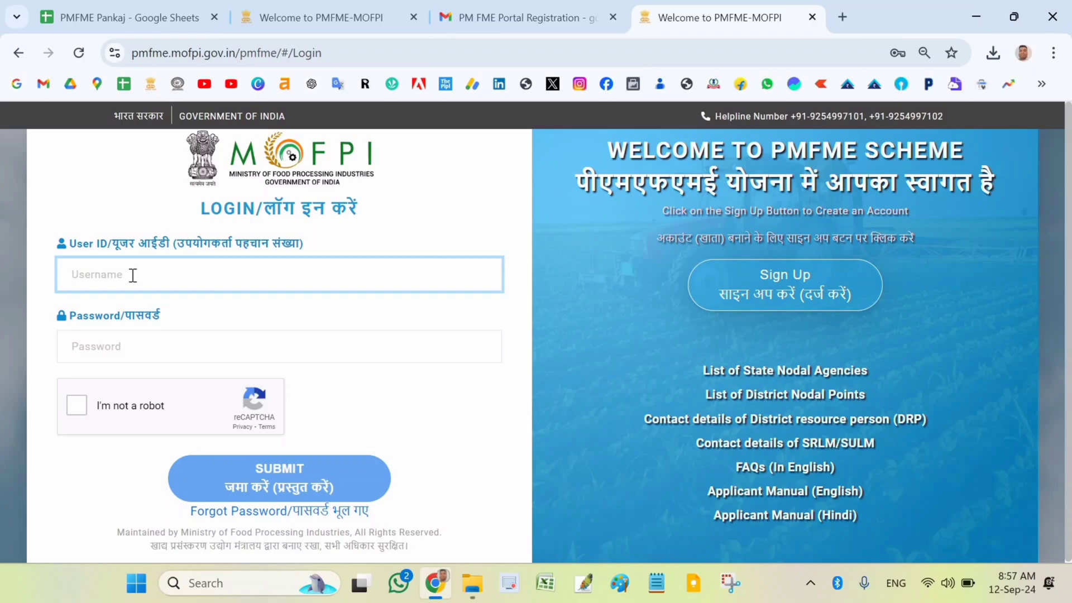
Step: Log in to the PMFME portal with the copied User ID and the account password, completing the reCAPTCHA check
{"action": "key", "text": "ctrl+v"}
{"action": "key", "text": "ctrl+v"}
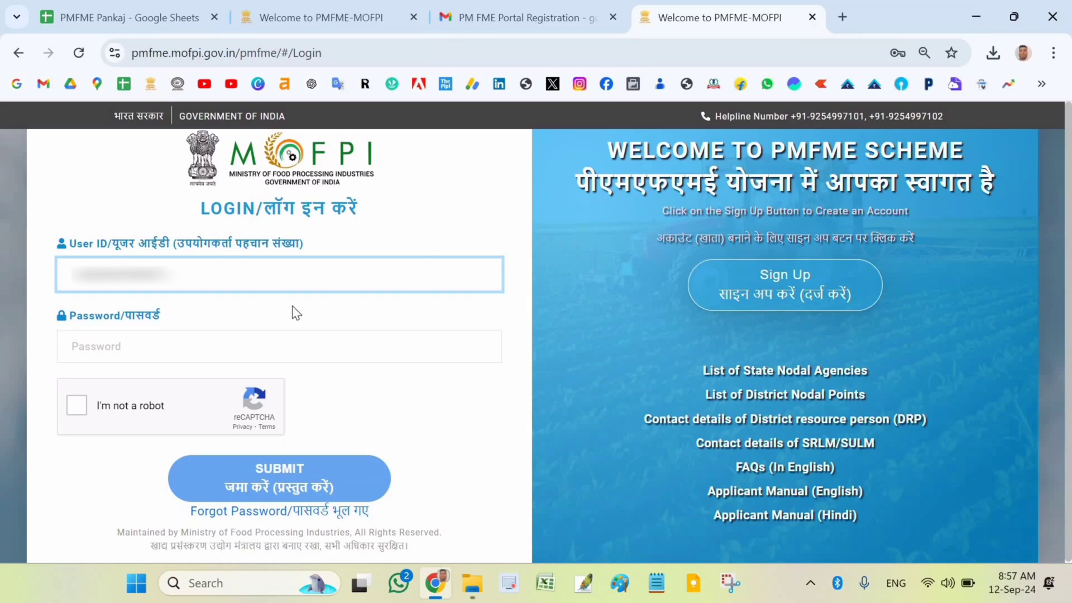
{"action": "left_click", "coordinate": [151, 337]}
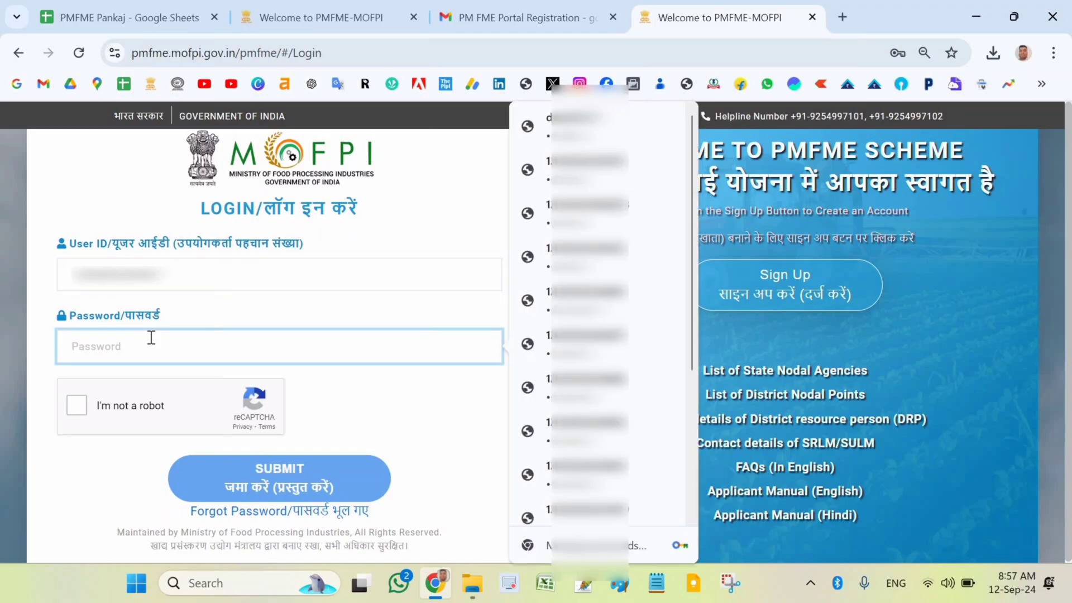
{"action": "type", "text": "*"}
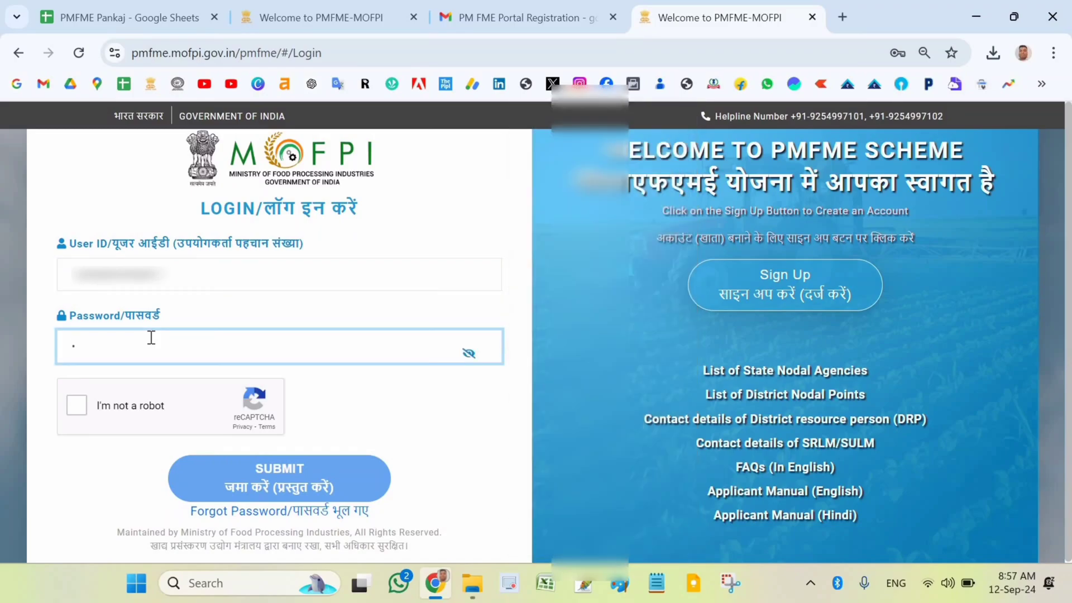
{"action": "type", "text": "***********"}
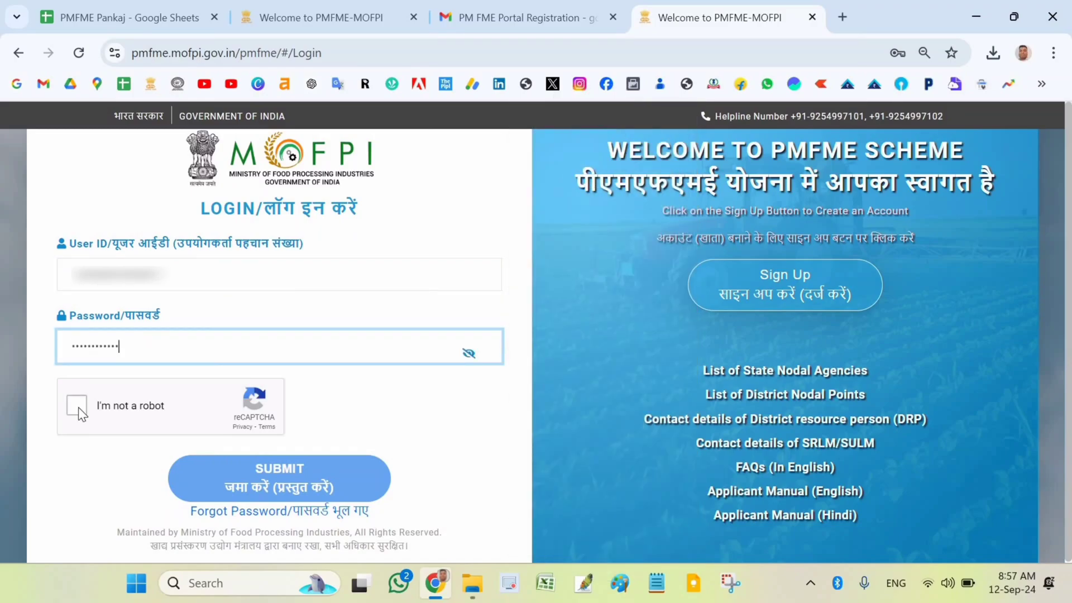
{"action": "left_click", "coordinate": [77, 405]}
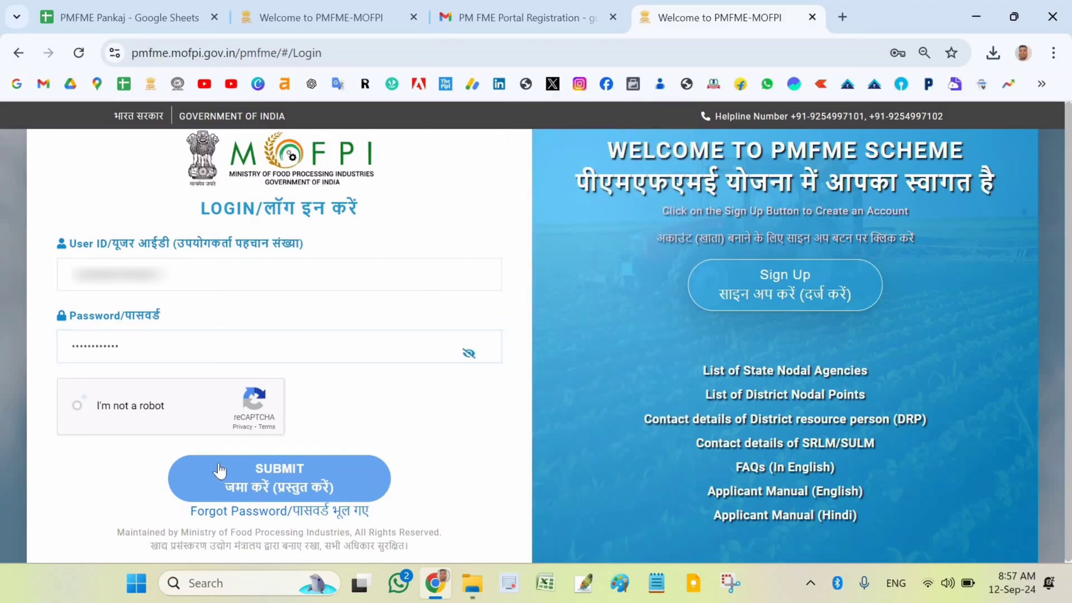
{"action": "left_click", "coordinate": [286, 479]}
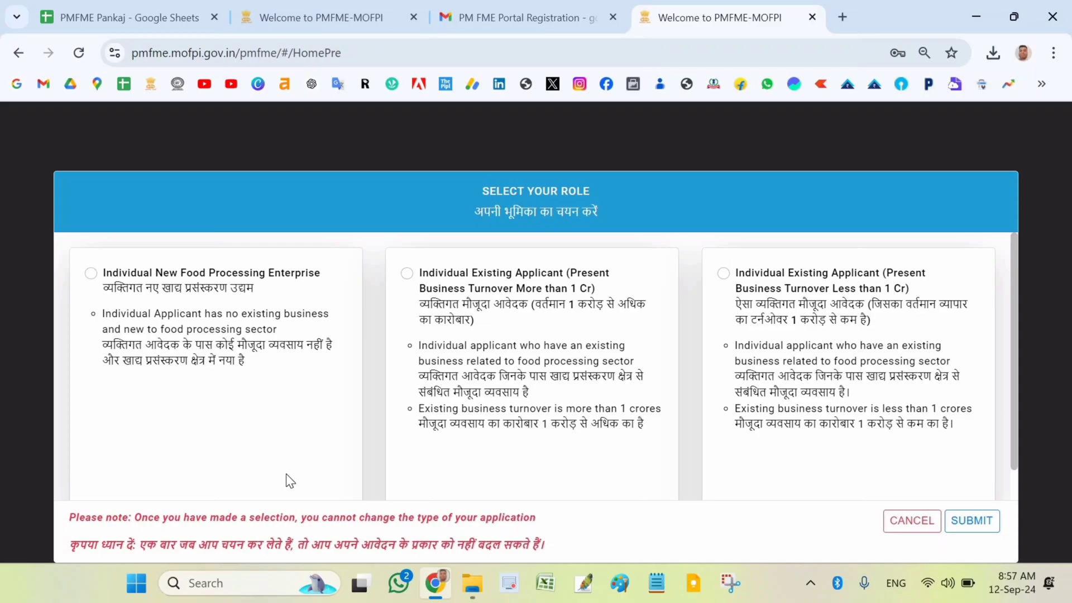
Step: Select the role Individual New Food Processing Enterprise and confirm its submission
{"action": "left_click", "coordinate": [87, 273]}
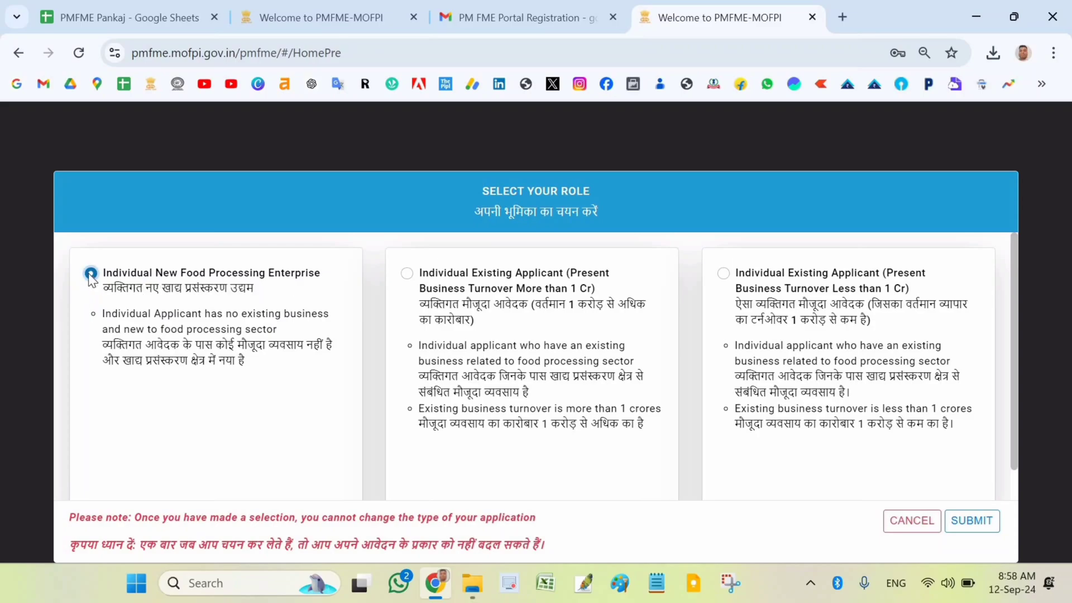
{"action": "scroll", "coordinate": [974, 508], "scroll_direction": "down", "scroll_amount": 1}
{"action": "left_click", "coordinate": [975, 522]}
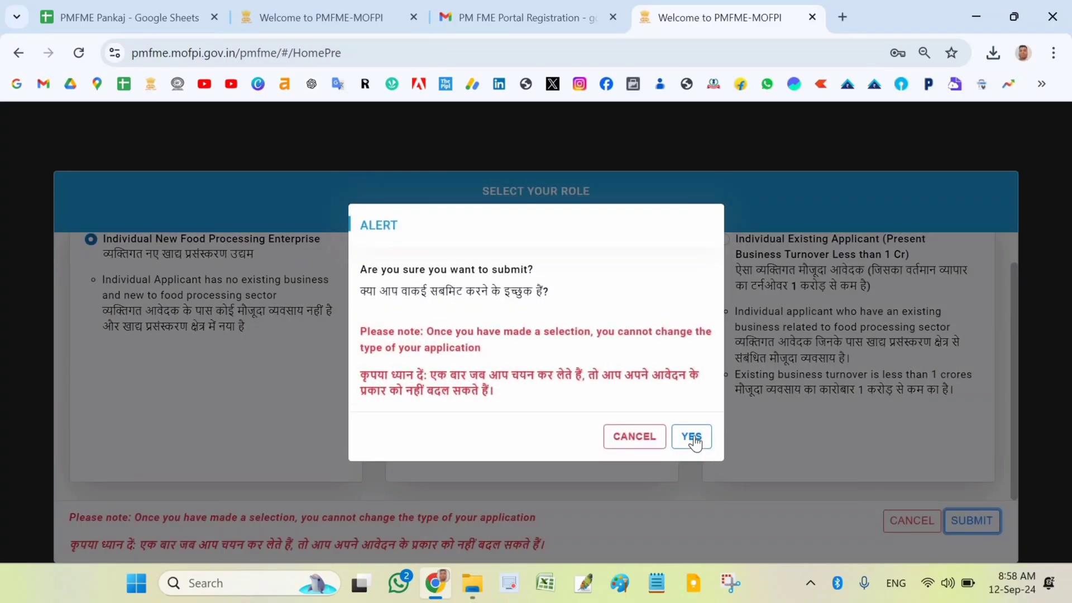
{"action": "left_click", "coordinate": [692, 438]}
{"action": "left_click", "coordinate": [692, 437]}
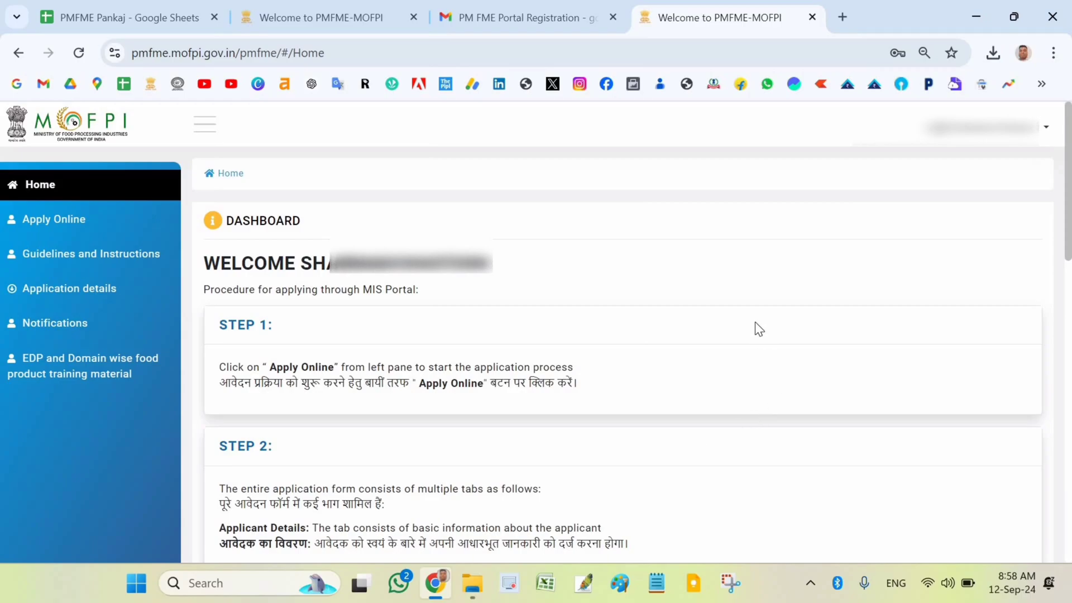
Step: Start the online application and look through the fields of the Applicant Details form
{"action": "left_click", "coordinate": [66, 218]}
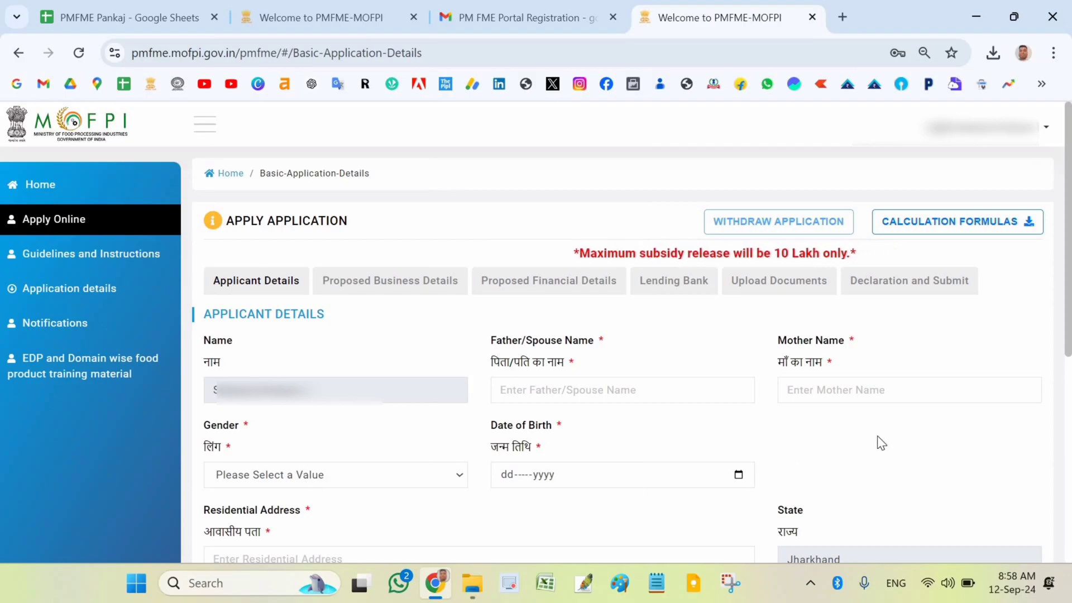
{"action": "scroll", "coordinate": [630, 335], "scroll_direction": "down", "scroll_amount": 5}
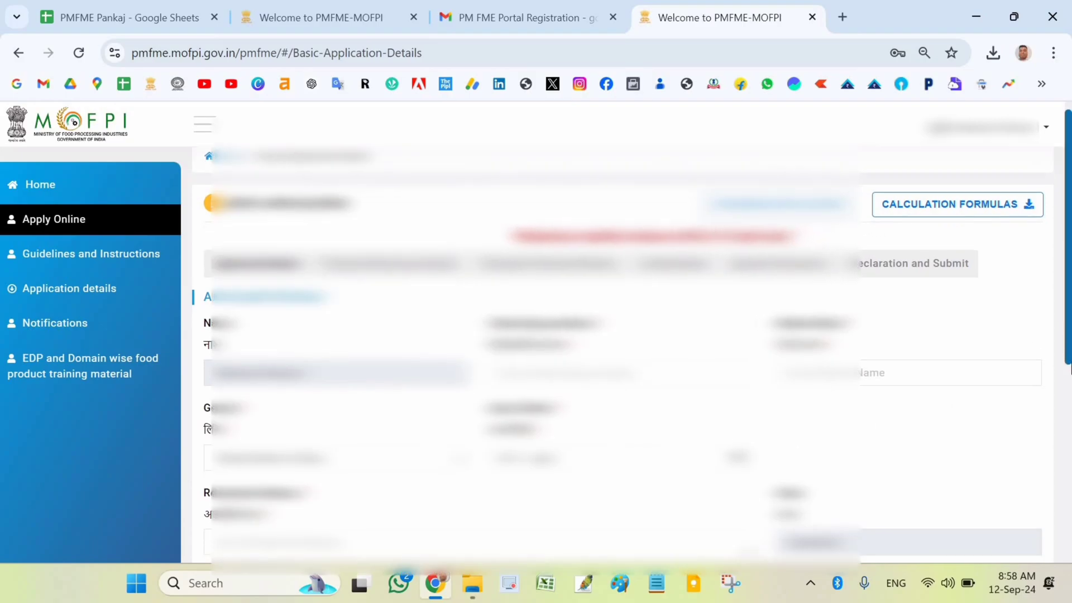
{"action": "scroll", "coordinate": [631, 335], "scroll_direction": "down", "scroll_amount": 4}
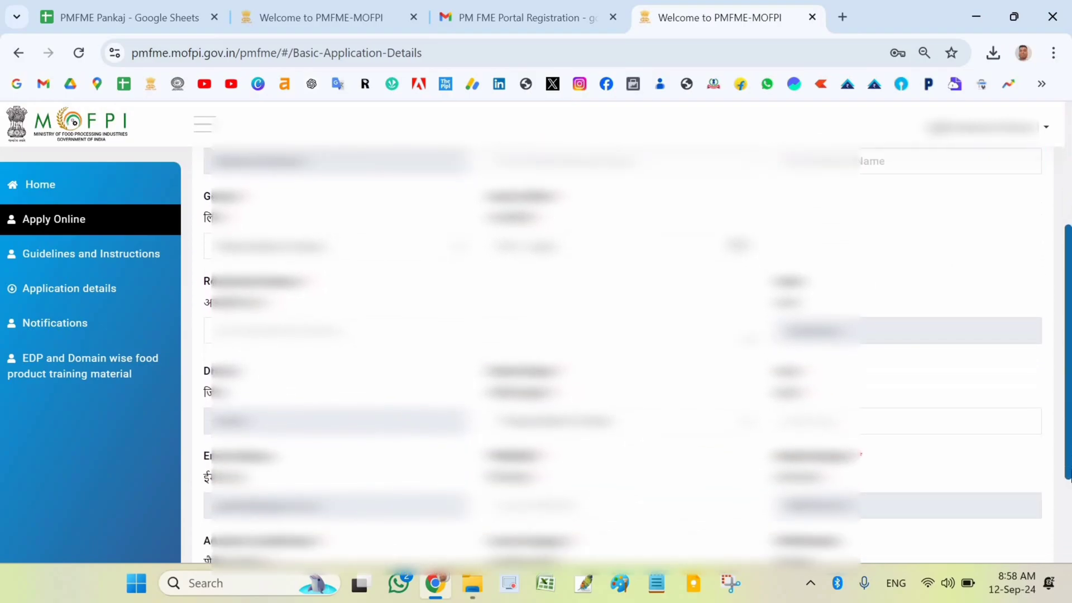
{"action": "scroll", "coordinate": [631, 335], "scroll_direction": "down", "scroll_amount": 1}
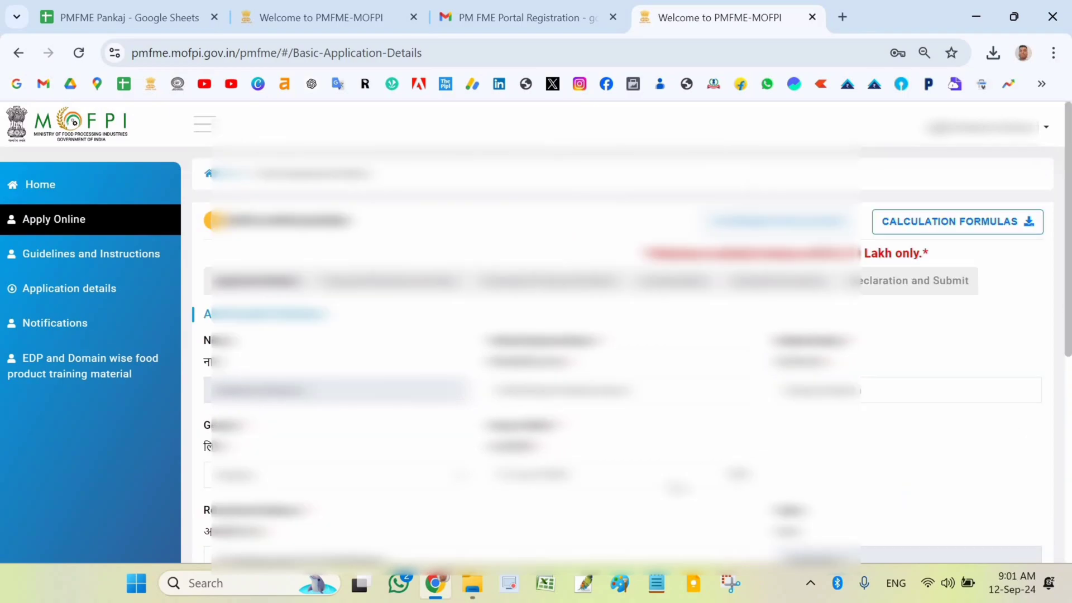
Step: Save the completed Applicant Details section and proceed with the application
{"action": "scroll", "coordinate": [623, 357], "scroll_direction": "down", "scroll_amount": 5}
{"action": "scroll", "coordinate": [623, 357], "scroll_direction": "down", "scroll_amount": 2}
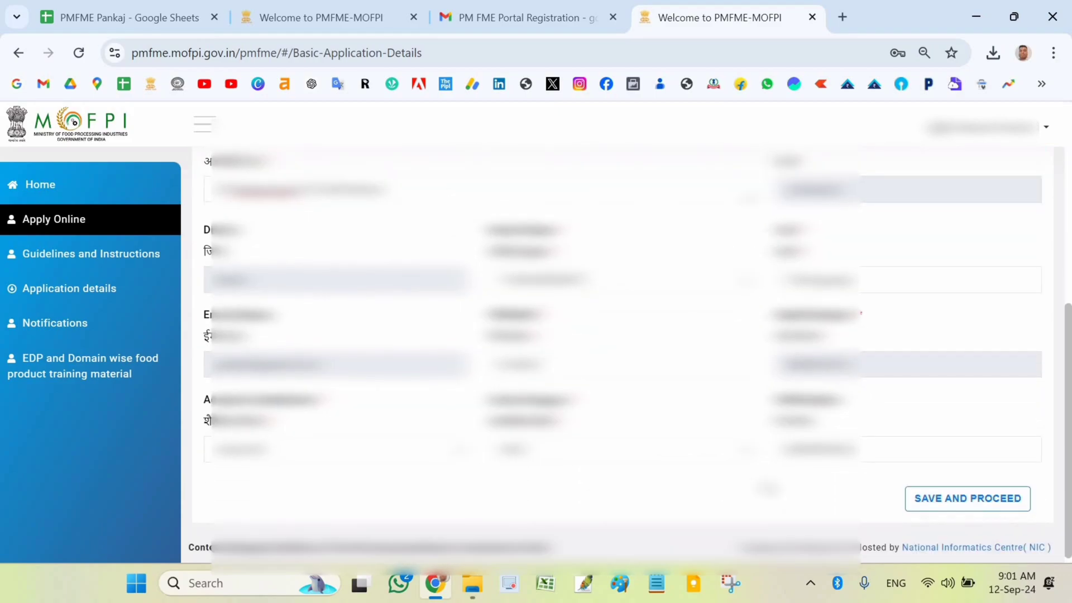
{"action": "left_click", "coordinate": [971, 497]}
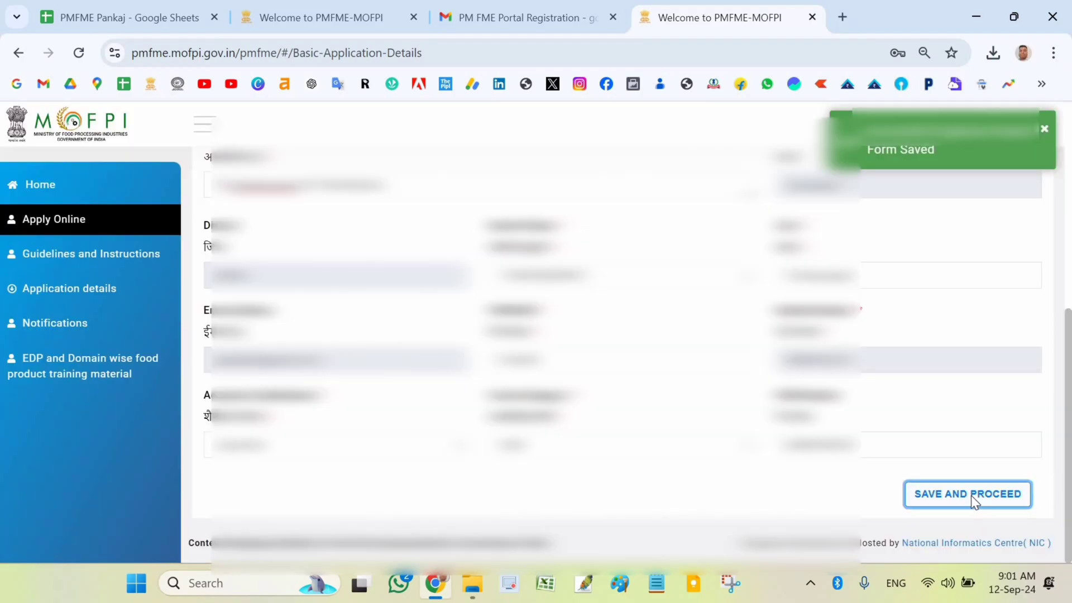
{"action": "left_click", "coordinate": [970, 495]}
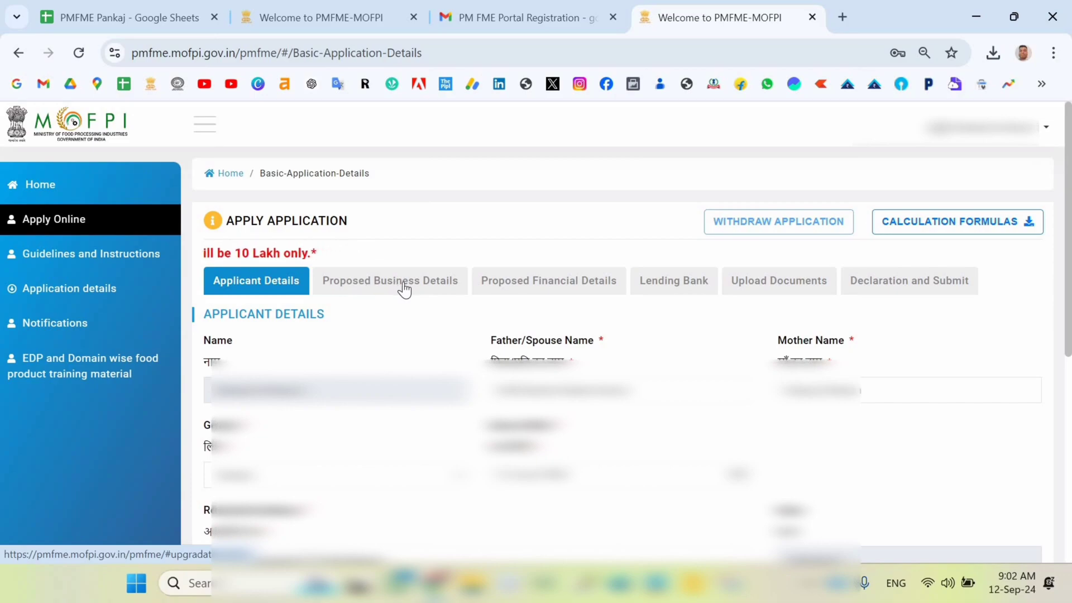
Step: Open the Proposed Business Details section and set the proposed enterprise's name to be the same as the applicant details
{"action": "left_click", "coordinate": [424, 286]}
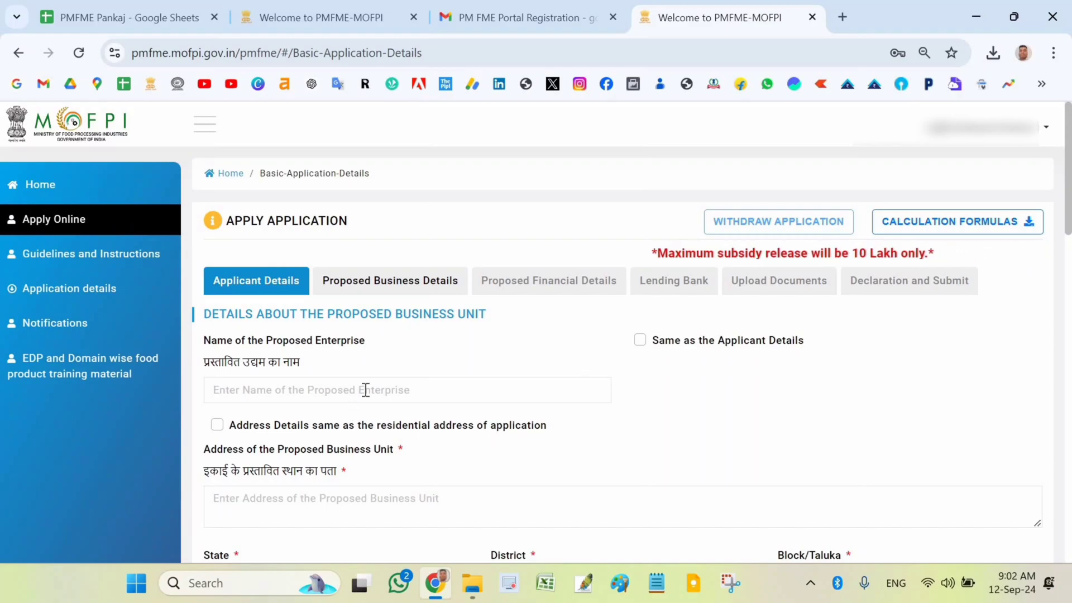
{"action": "left_click", "coordinate": [641, 339]}
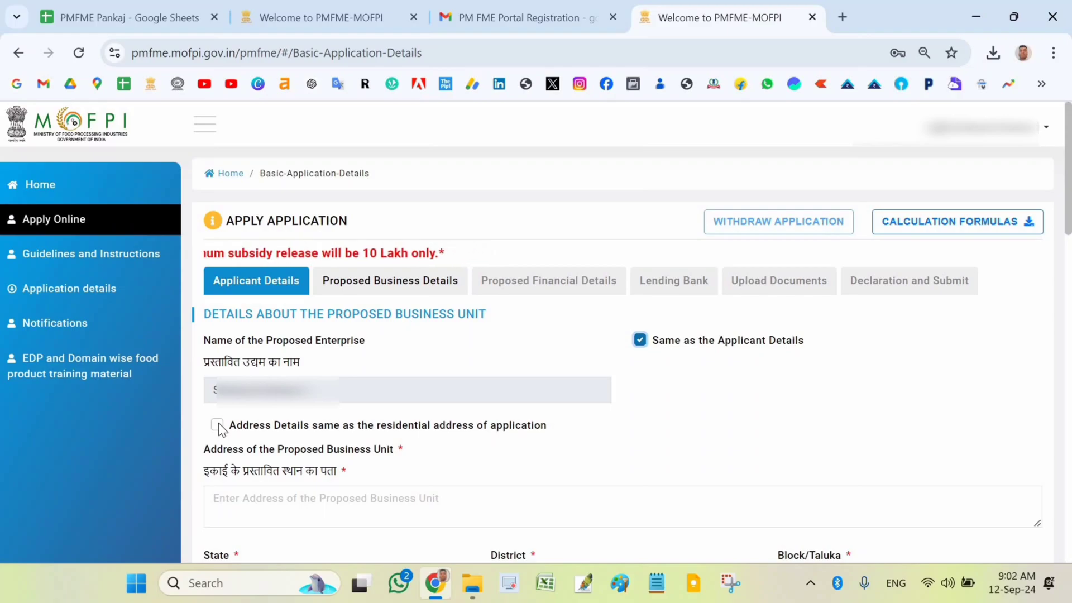
Step: Set the proposed business unit's address to be the same as the residential address of the application
{"action": "left_click", "coordinate": [230, 512]}
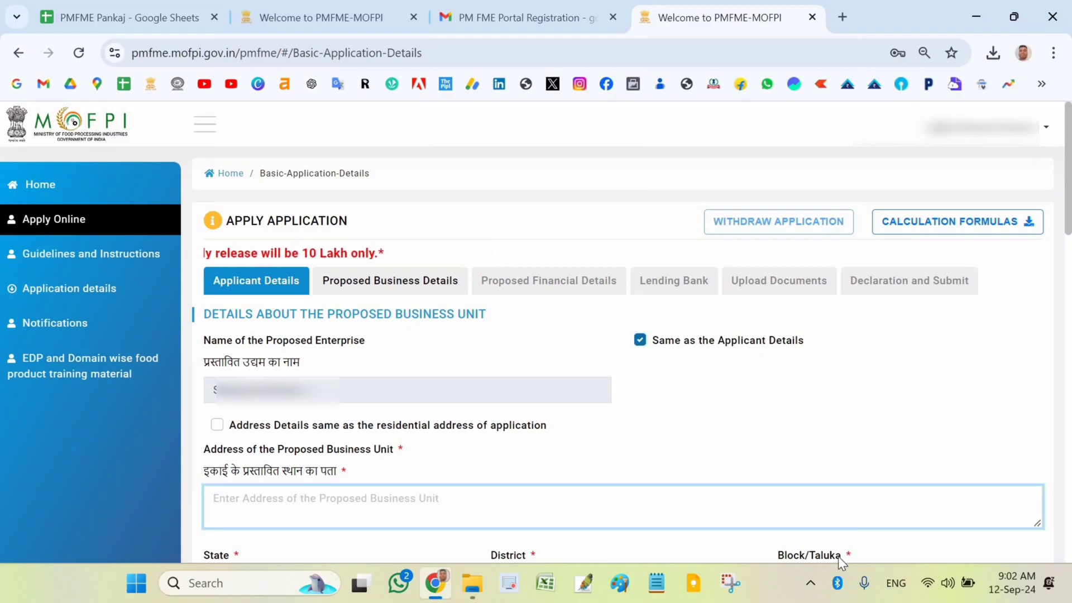
{"action": "left_click", "coordinate": [217, 426]}
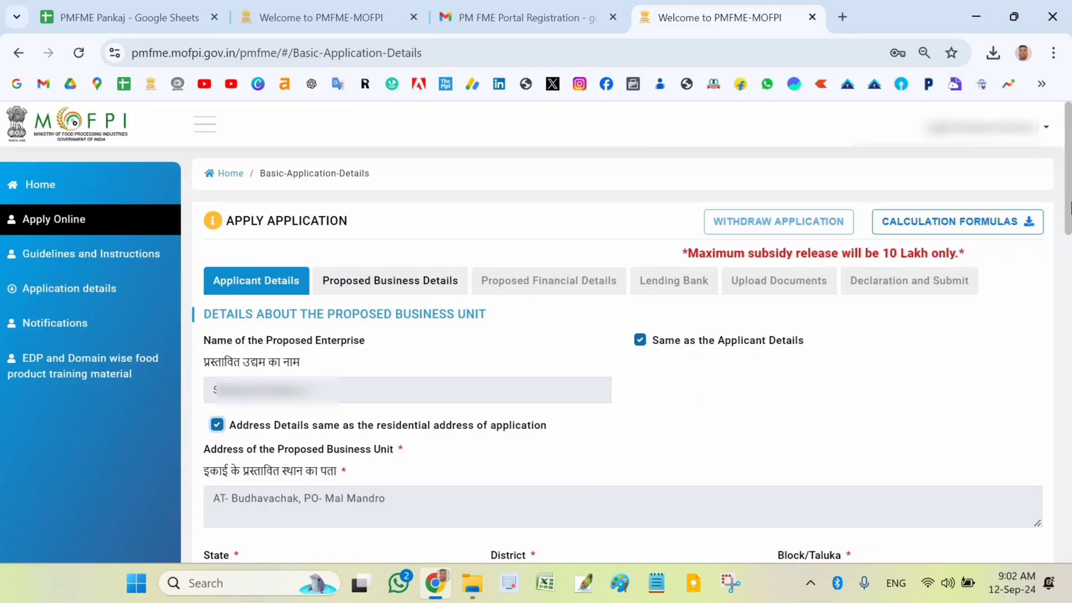
{"action": "left_click_drag", "start_coordinate": [1068, 233], "coordinate": [1070, 402]}
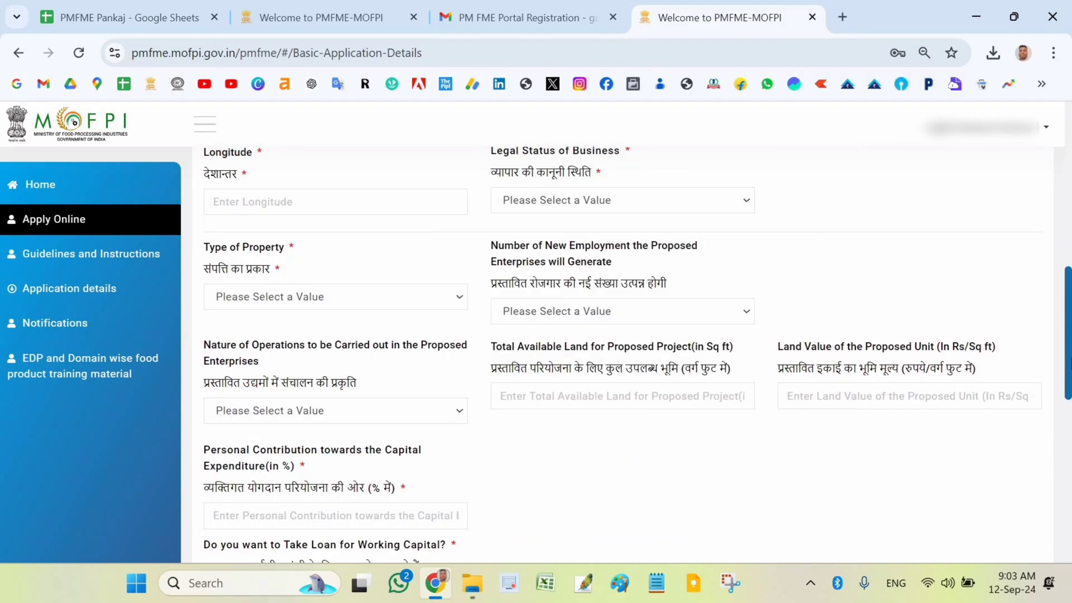
{"action": "left_click_drag", "start_coordinate": [1069, 373], "coordinate": [1070, 352]}
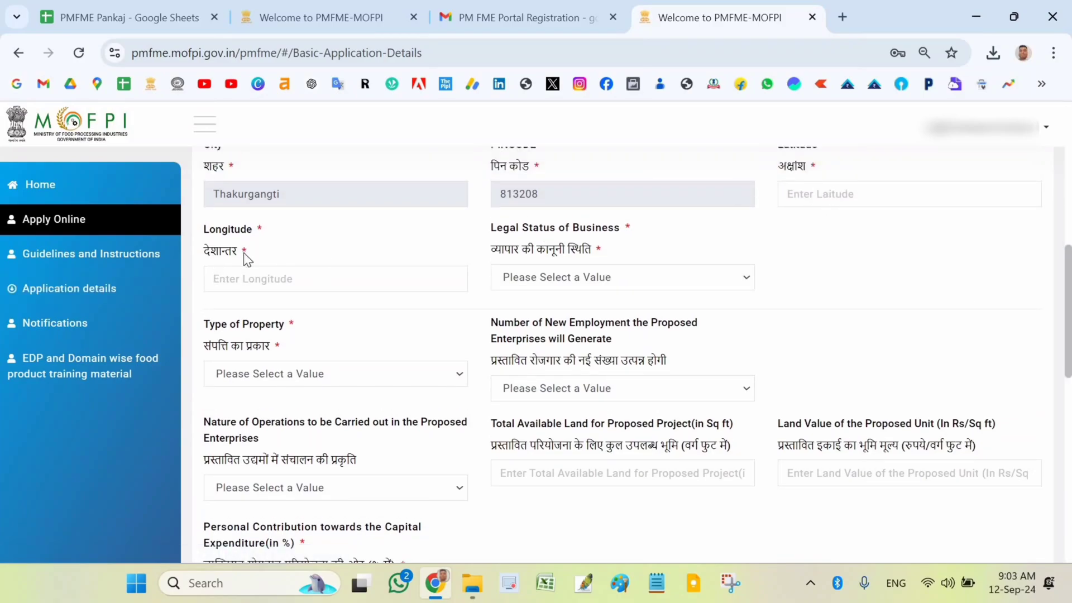
Step: Open Google Maps from the Google apps in a new browser tab
{"action": "left_click", "coordinate": [842, 19]}
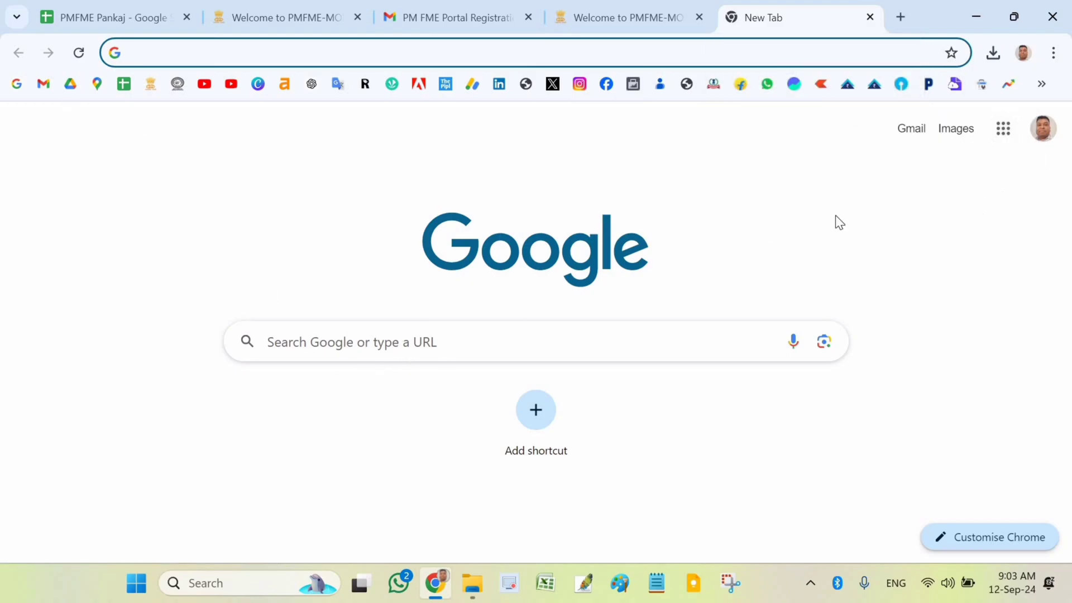
{"action": "left_click", "coordinate": [1003, 130]}
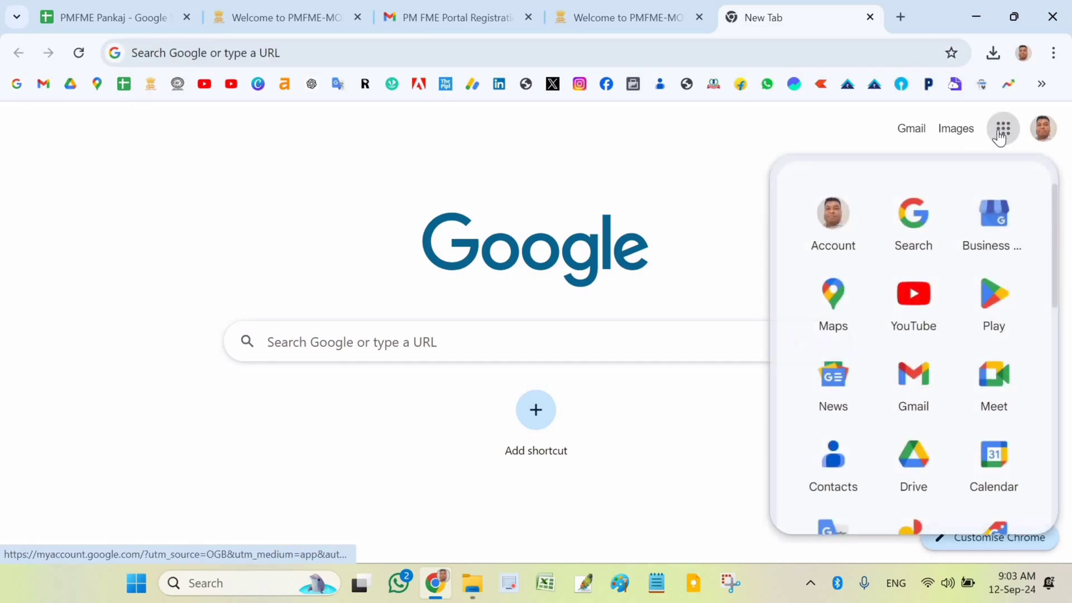
{"action": "left_click", "coordinate": [839, 304]}
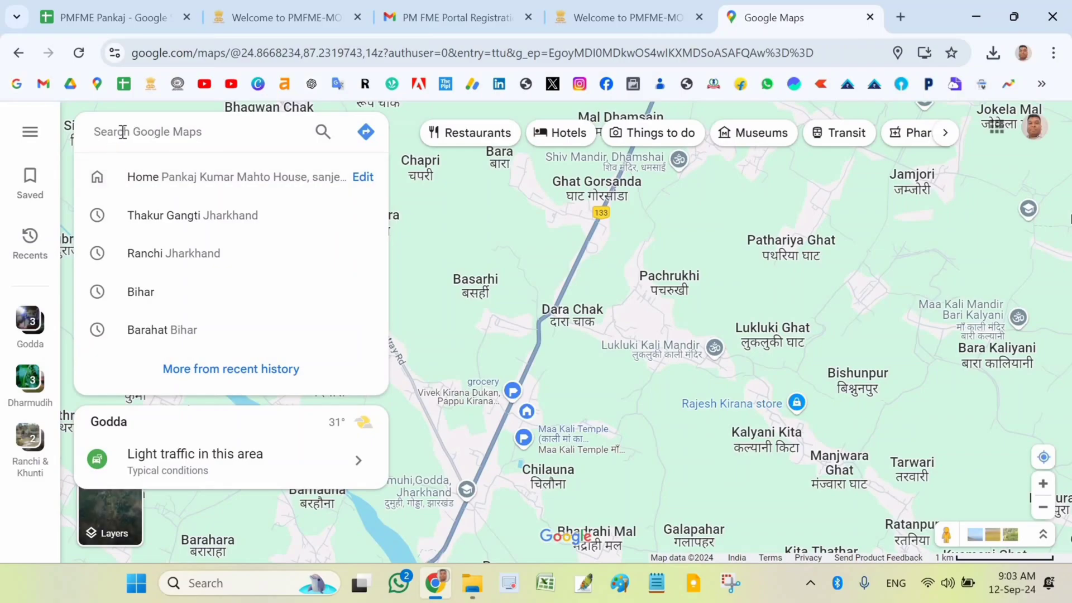
Step: Examine the map along highway 133 from Dara Chak through Mahagama and northward for the unit's location
{"action": "left_click", "coordinate": [702, 215]}
{"action": "left_click_drag", "start_coordinate": [693, 315], "coordinate": [668, 472]}
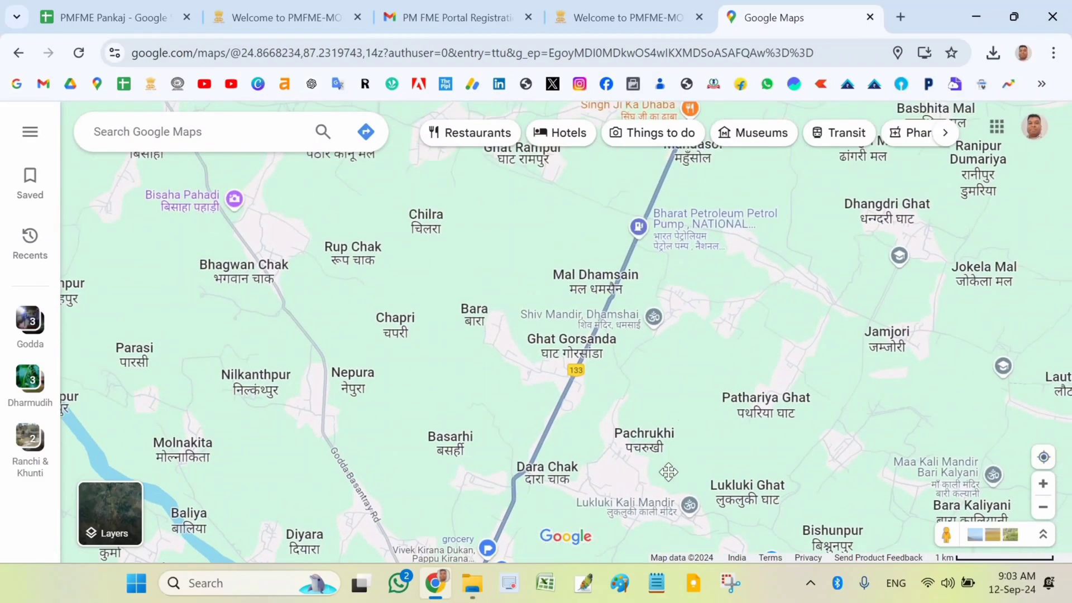
{"action": "left_click_drag", "start_coordinate": [702, 302], "coordinate": [633, 538]}
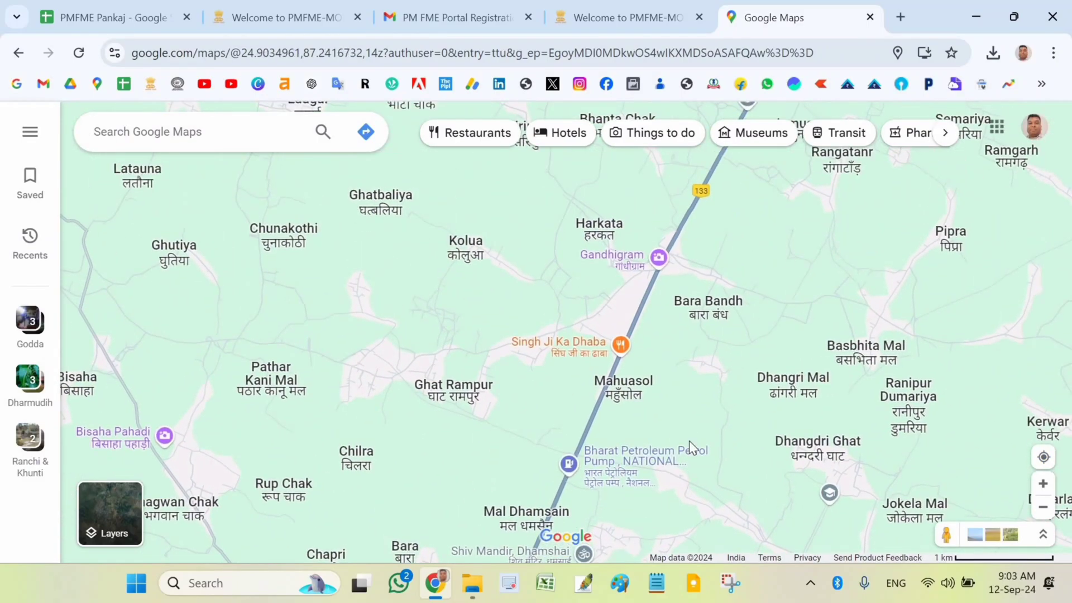
{"action": "left_click_drag", "start_coordinate": [781, 235], "coordinate": [632, 525]}
{"action": "left_click_drag", "start_coordinate": [659, 184], "coordinate": [383, 530]}
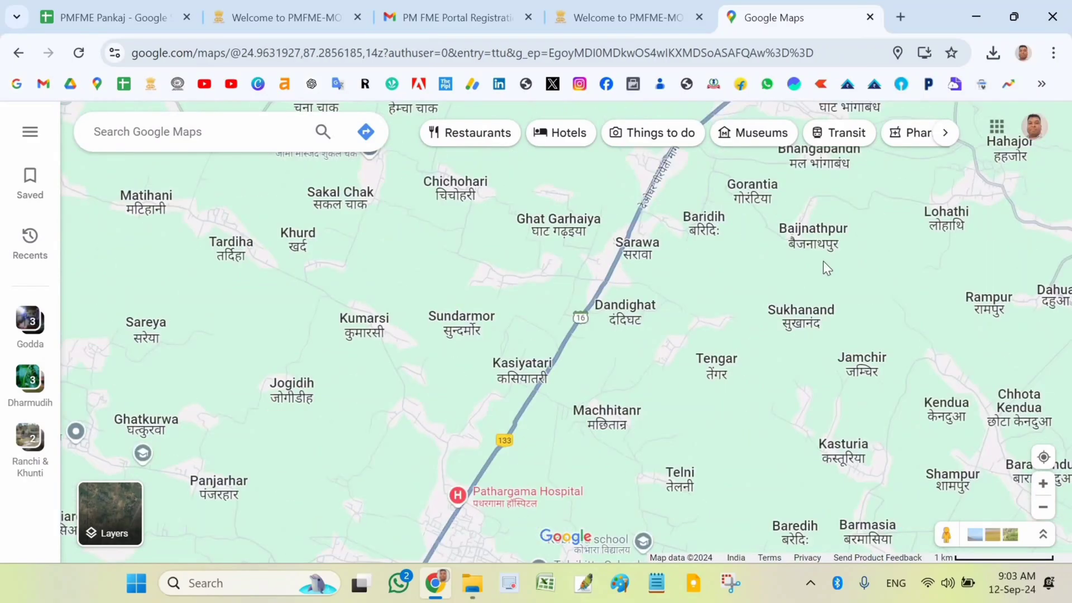
{"action": "left_click_drag", "start_coordinate": [810, 219], "coordinate": [696, 536]}
{"action": "left_click_drag", "start_coordinate": [749, 208], "coordinate": [496, 535]}
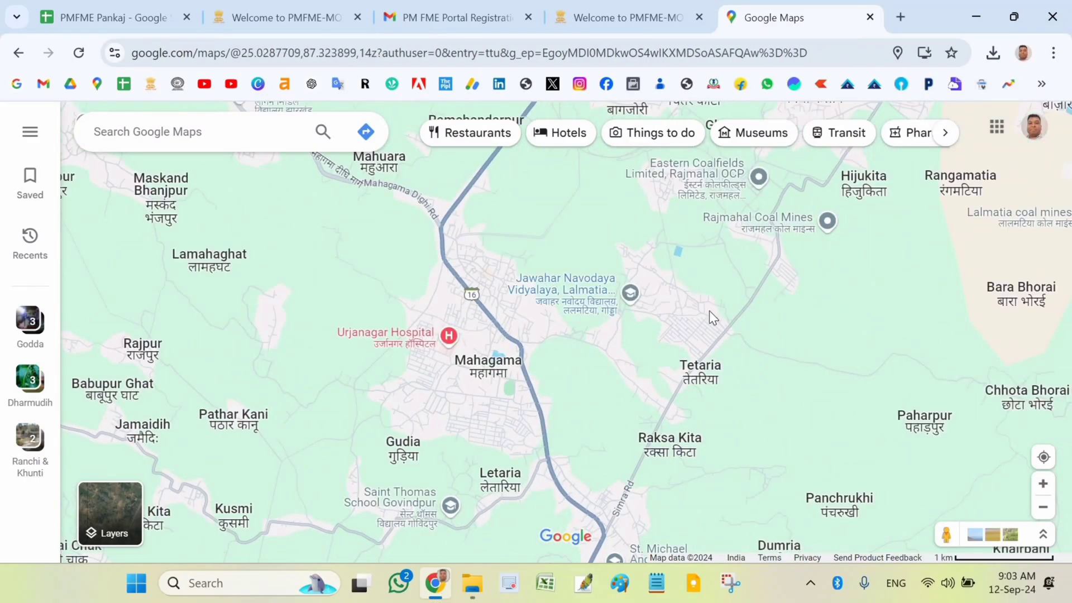
{"action": "left_click_drag", "start_coordinate": [591, 260], "coordinate": [491, 577]}
{"action": "left_click_drag", "start_coordinate": [602, 297], "coordinate": [346, 558]}
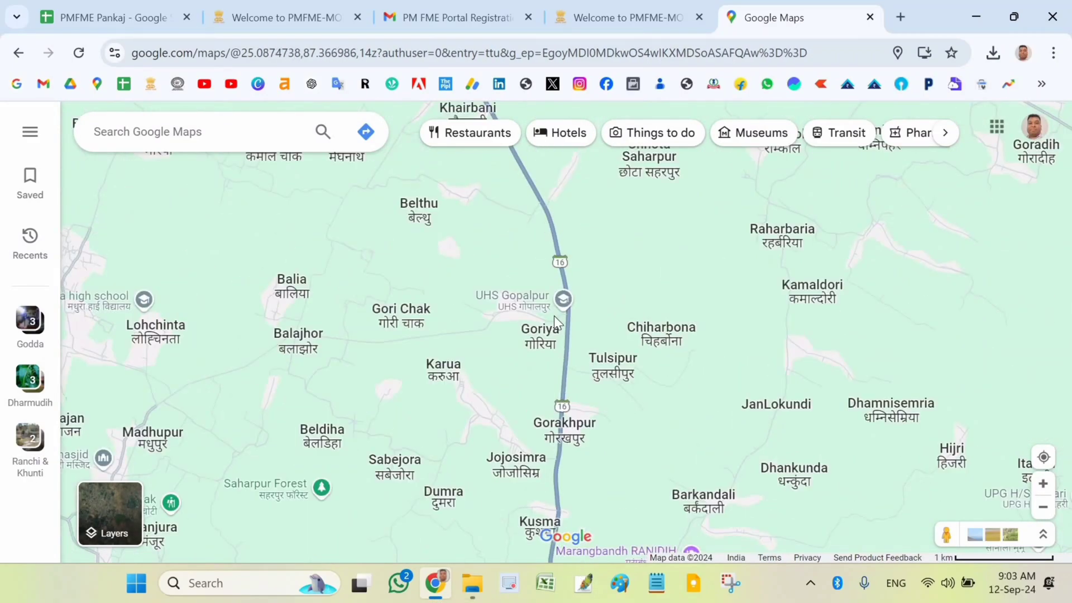
{"action": "left_click_drag", "start_coordinate": [554, 316], "coordinate": [512, 558]}
{"action": "left_click_drag", "start_coordinate": [497, 267], "coordinate": [533, 460]}
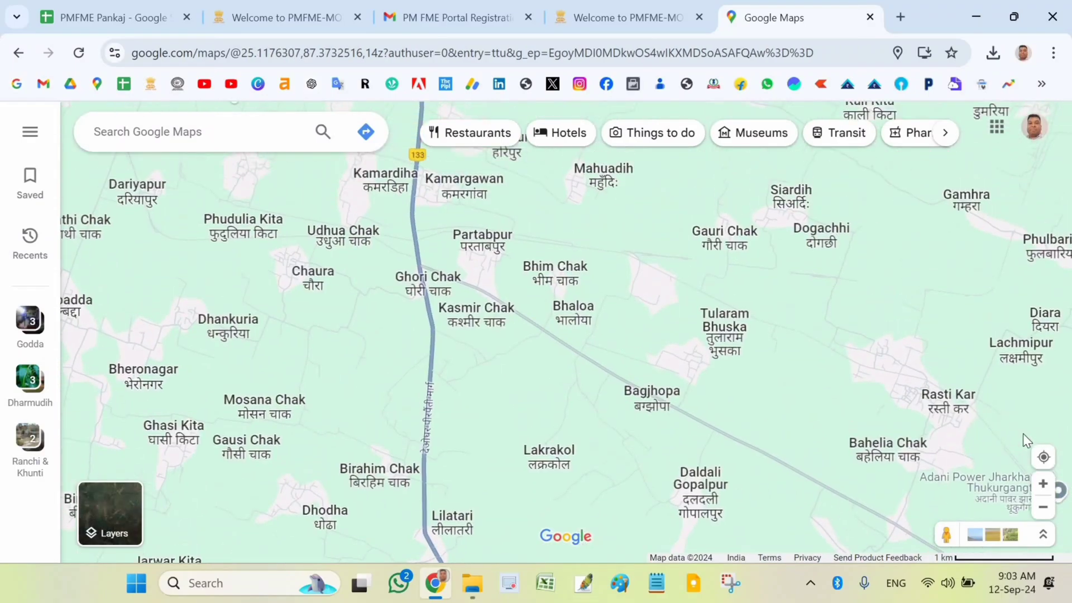
Step: Try to show the current location, and find BudhwaChak near Mandro in Jharkhand on the map
{"action": "left_click", "coordinate": [1043, 459]}
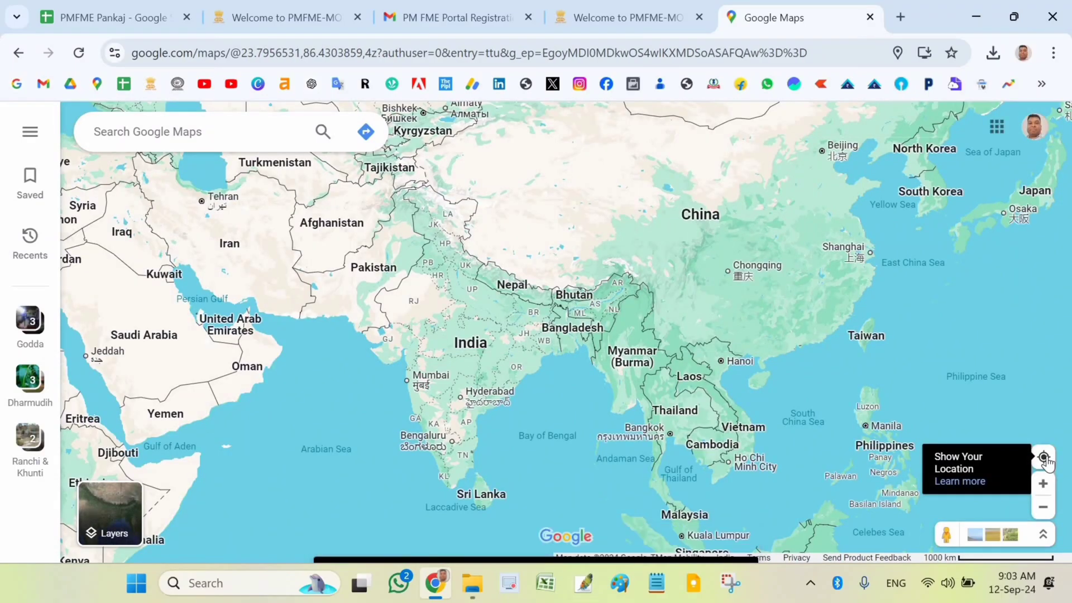
{"action": "scroll", "coordinate": [513, 350], "scroll_direction": "up", "scroll_amount": 2}
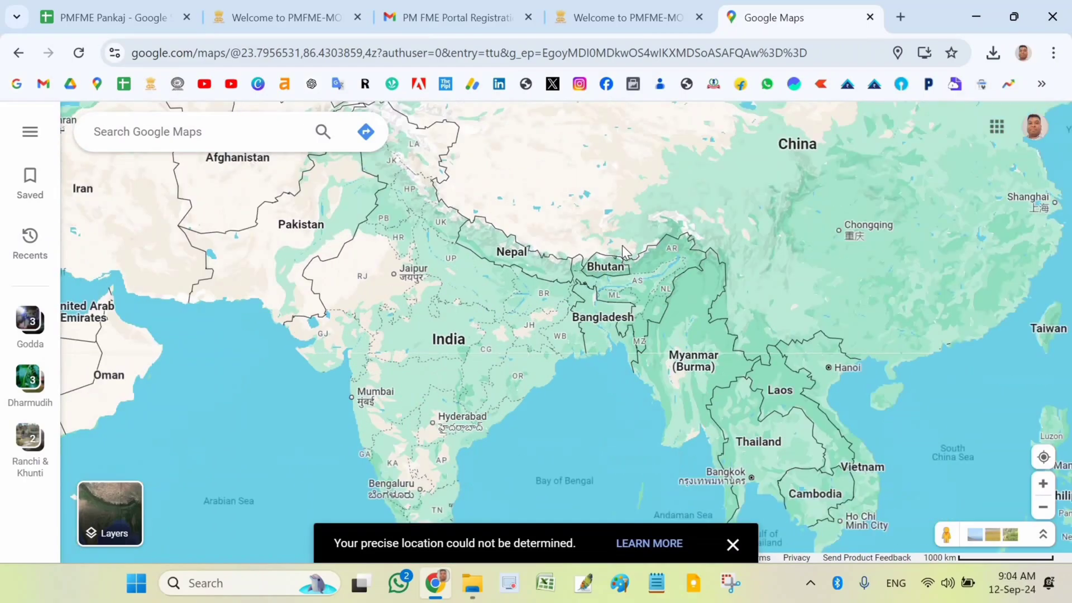
{"action": "scroll", "coordinate": [573, 299], "scroll_direction": "up", "scroll_amount": 6}
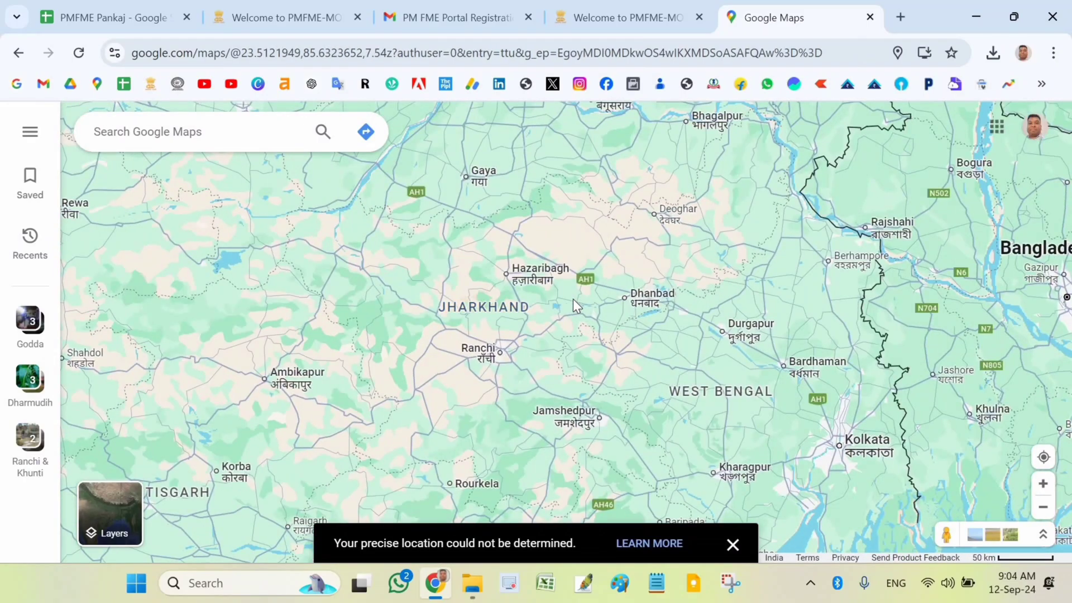
{"action": "scroll", "coordinate": [573, 299], "scroll_direction": "up", "scroll_amount": 2}
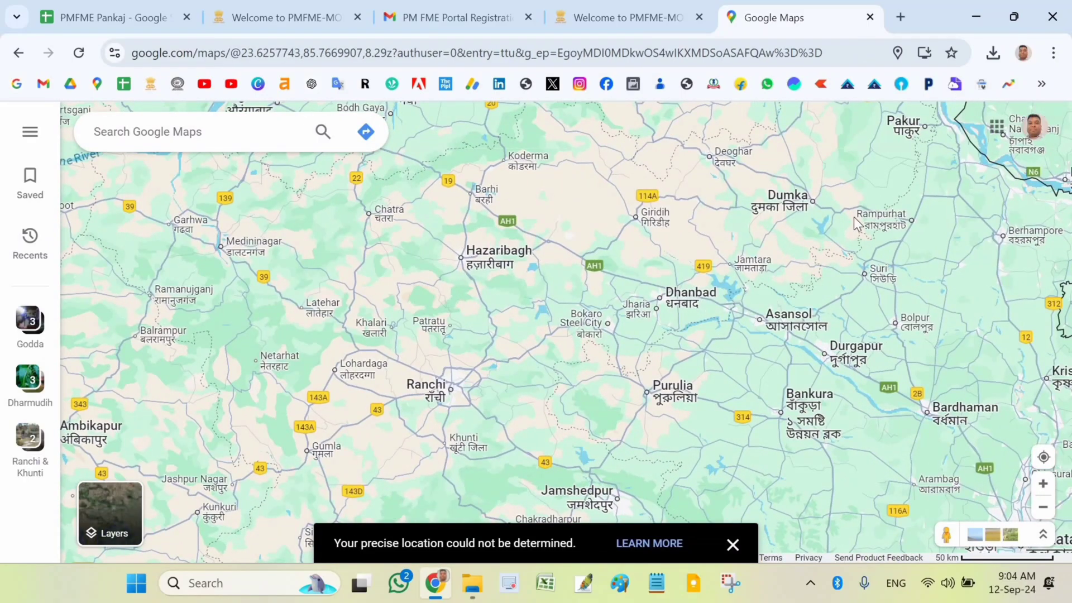
{"action": "left_click_drag", "start_coordinate": [876, 159], "coordinate": [748, 323]}
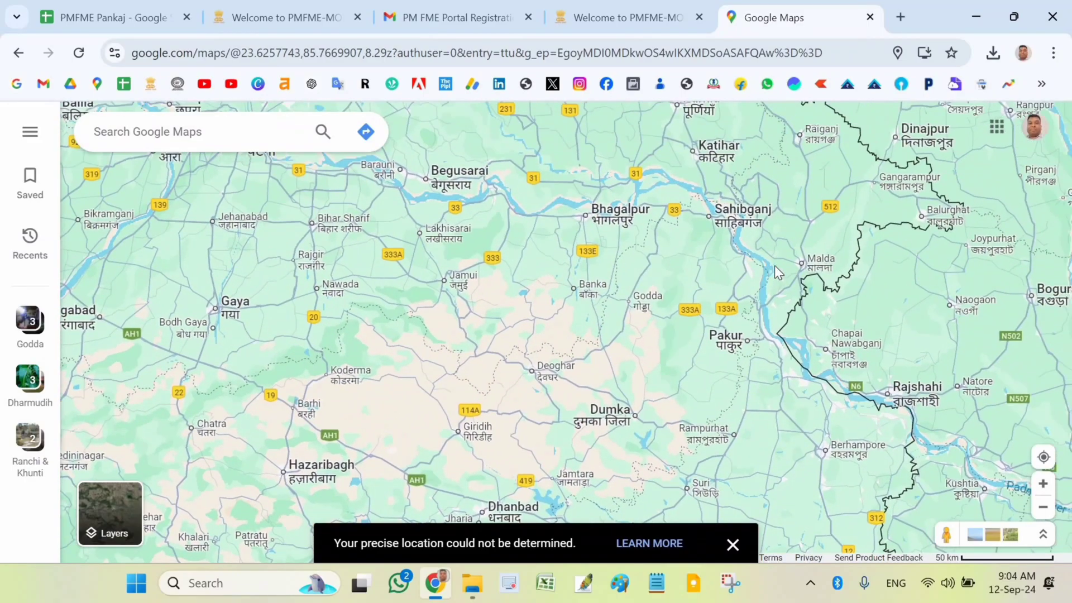
{"action": "scroll", "coordinate": [775, 266], "scroll_direction": "up", "scroll_amount": 3}
{"action": "scroll", "coordinate": [570, 276], "scroll_direction": "up", "scroll_amount": 2}
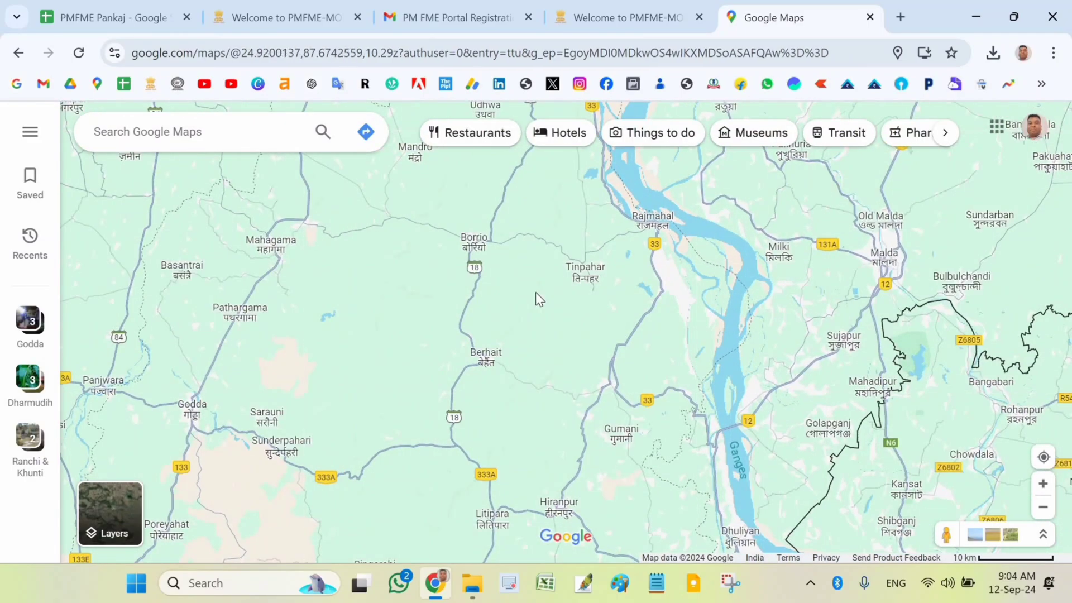
{"action": "left_click_drag", "start_coordinate": [195, 391], "coordinate": [464, 469]}
{"action": "scroll", "coordinate": [524, 239], "scroll_direction": "up", "scroll_amount": 1}
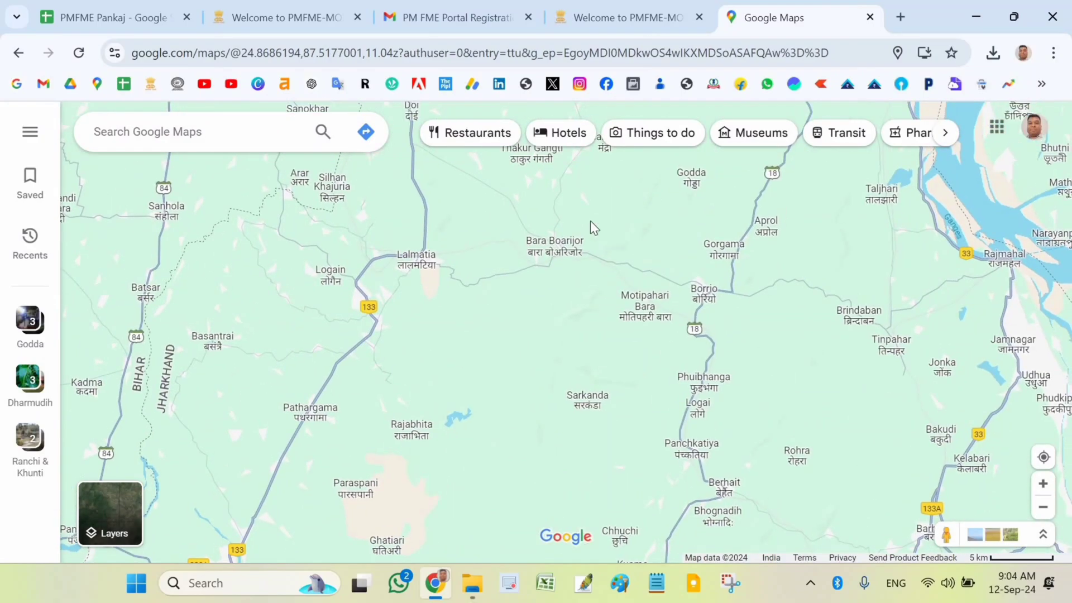
{"action": "left_click_drag", "start_coordinate": [625, 184], "coordinate": [614, 548]}
{"action": "scroll", "coordinate": [565, 467], "scroll_direction": "up", "scroll_amount": 3}
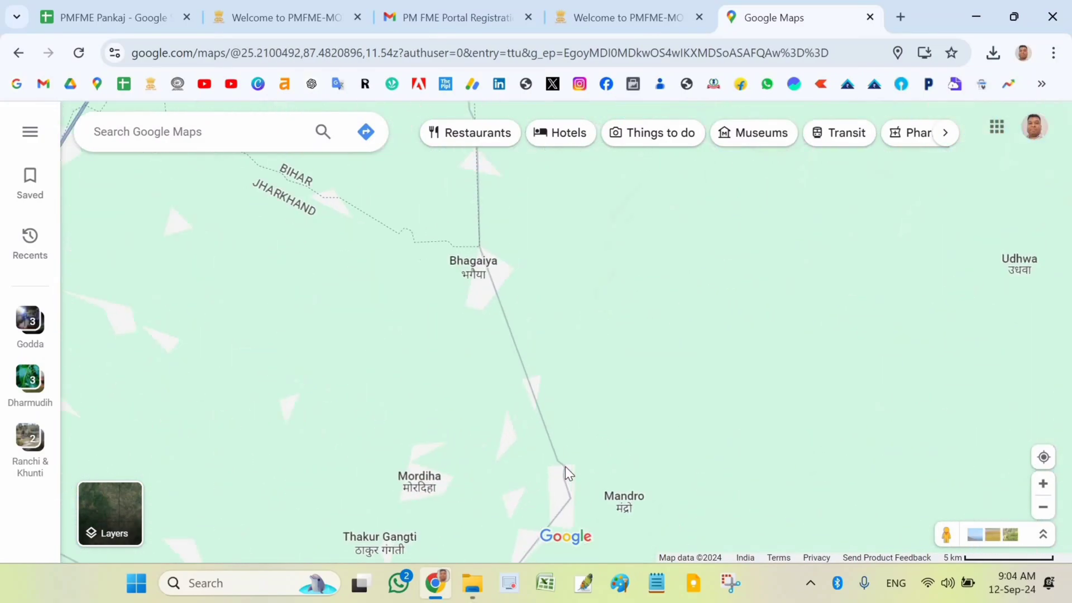
{"action": "left_click_drag", "start_coordinate": [544, 305], "coordinate": [528, 123]}
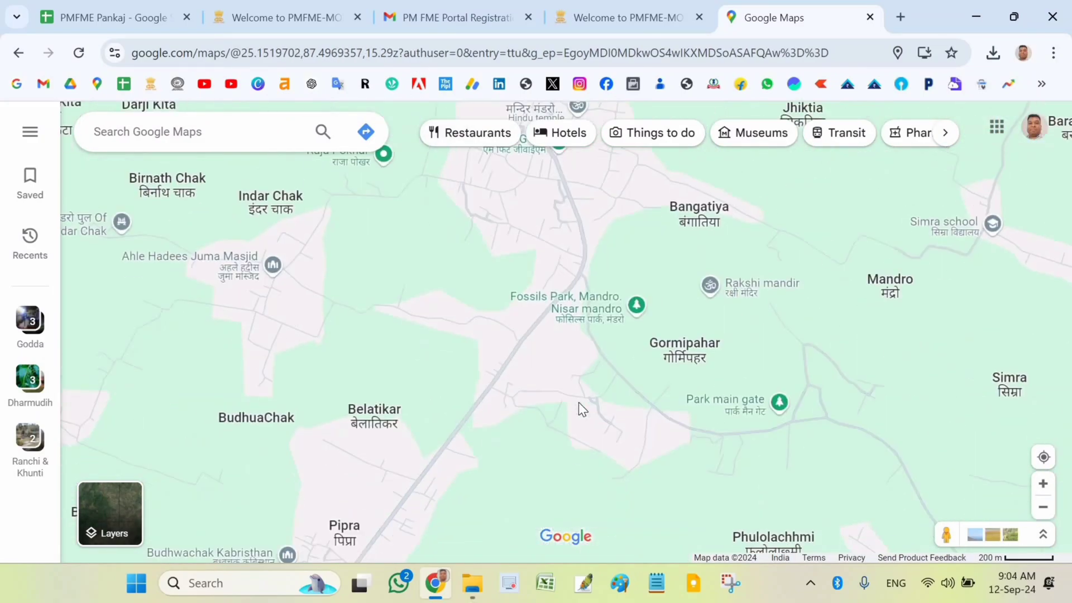
{"action": "scroll", "coordinate": [578, 404], "scroll_direction": "up", "scroll_amount": 1}
{"action": "left_click_drag", "start_coordinate": [602, 339], "coordinate": [676, 271]}
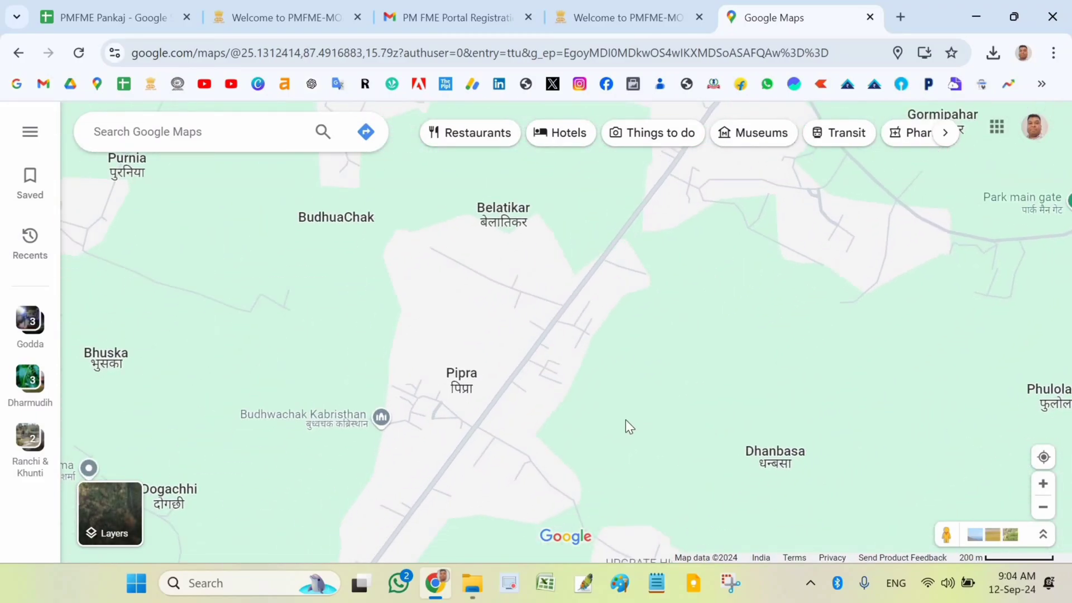
{"action": "left_click_drag", "start_coordinate": [640, 410], "coordinate": [830, 285]}
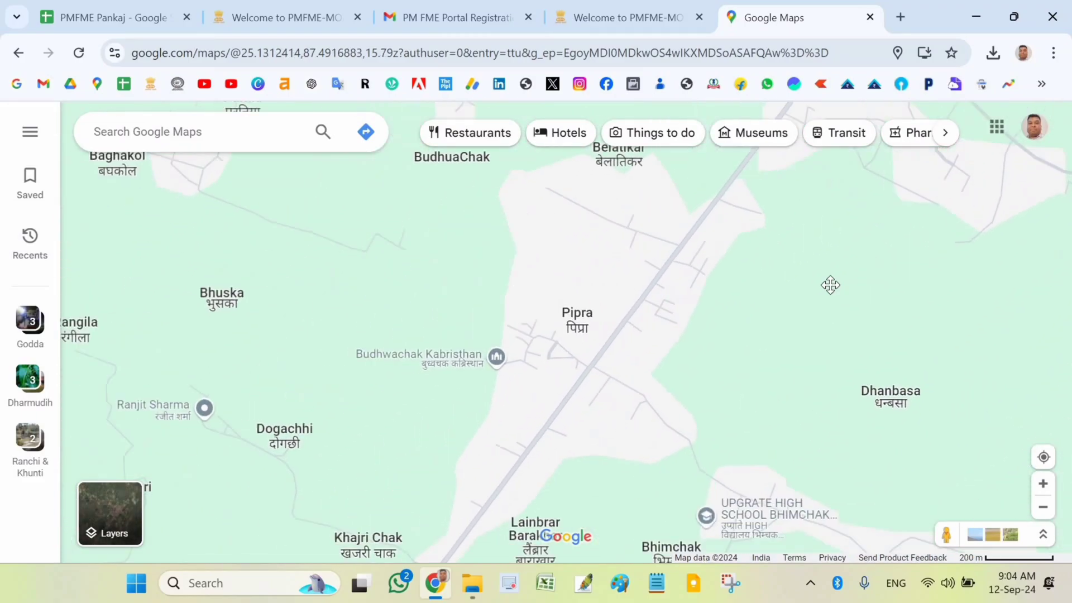
{"action": "scroll", "coordinate": [745, 282], "scroll_direction": "up", "scroll_amount": 4}
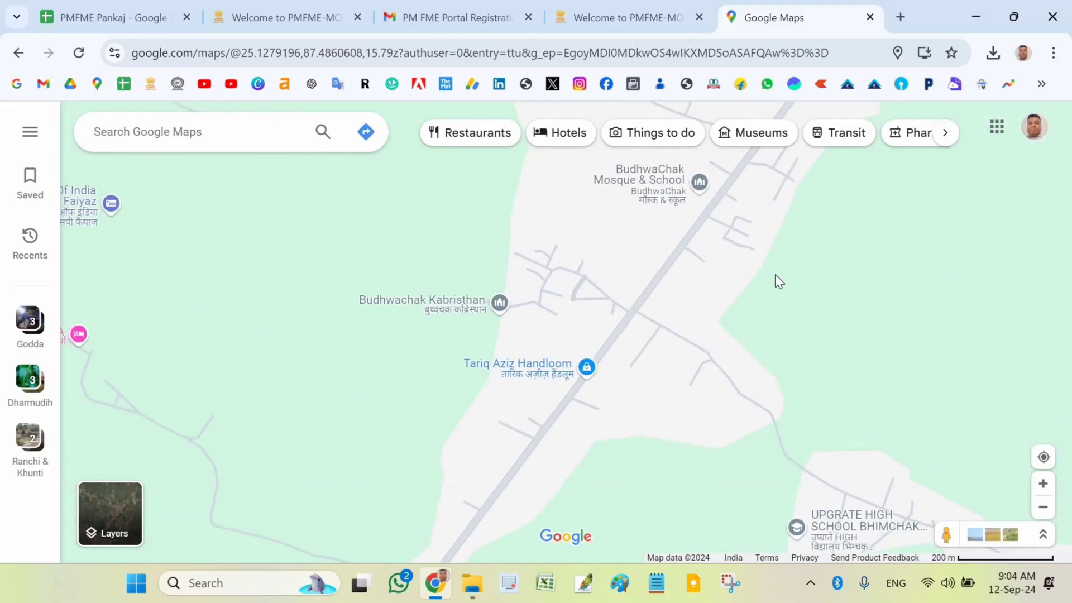
{"action": "left_click_drag", "start_coordinate": [898, 281], "coordinate": [866, 398]}
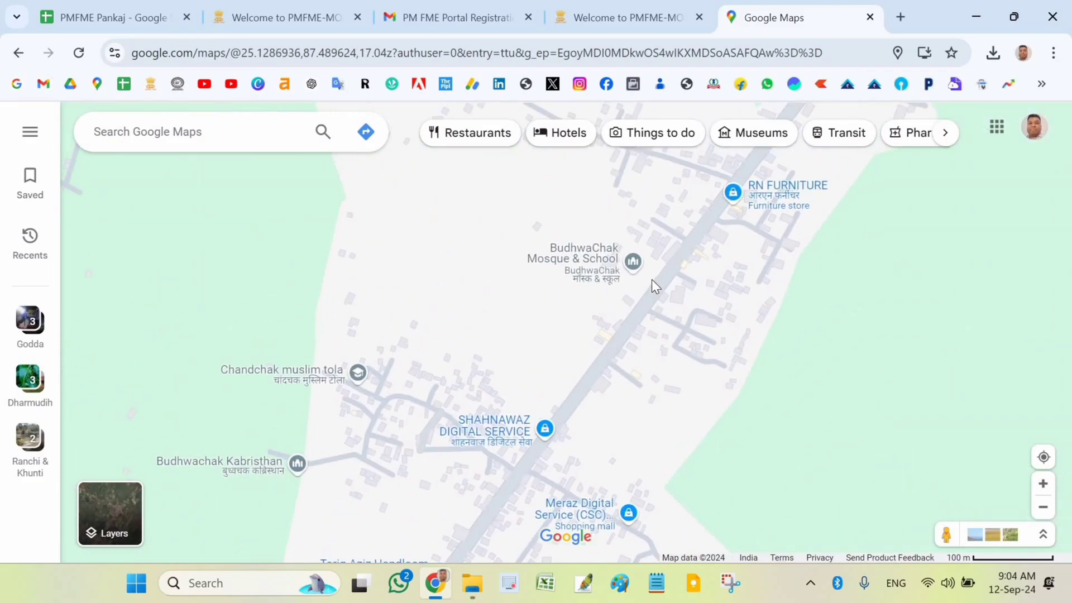
Step: Pick the map point beside BudhwaChak Mosque & School and copy its coordinates 25.130850, 87.491448
{"action": "left_click", "coordinate": [646, 281]}
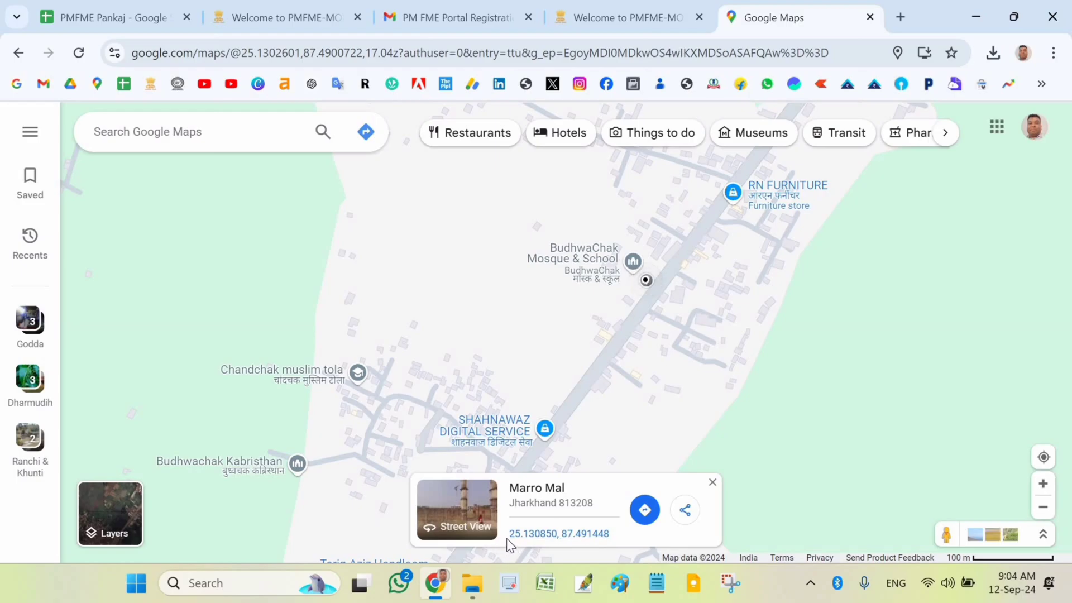
{"action": "left_click_drag", "start_coordinate": [525, 540], "coordinate": [601, 541]}
{"action": "key", "text": "ctrl+c"}
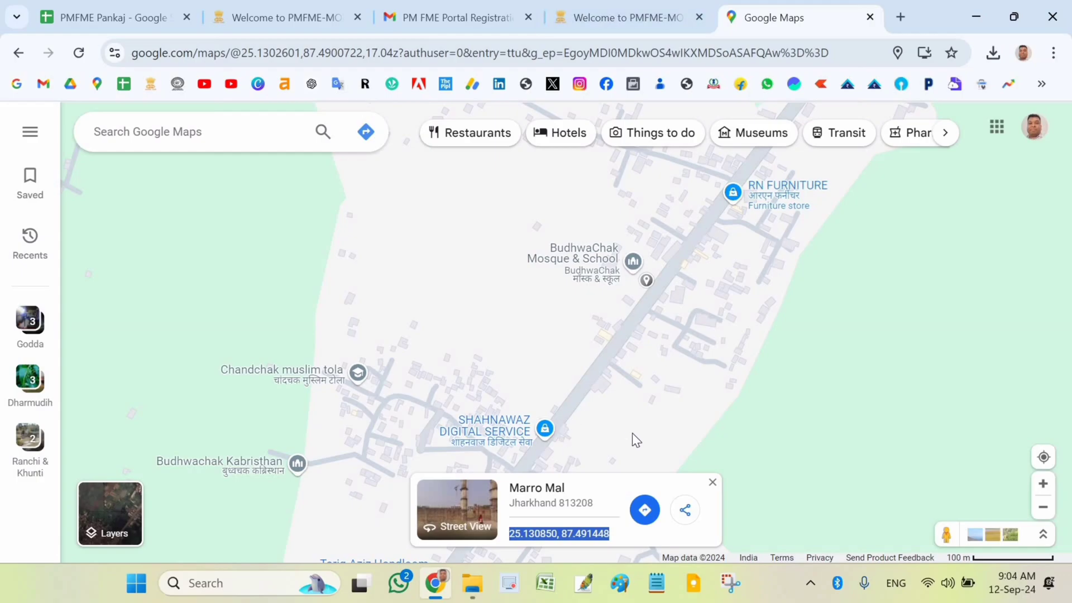
Step: Switch back to the PMFME application form and set the unit's Latitude to 25.130850 from the copied coordinates
{"action": "left_click", "coordinate": [607, 426]}
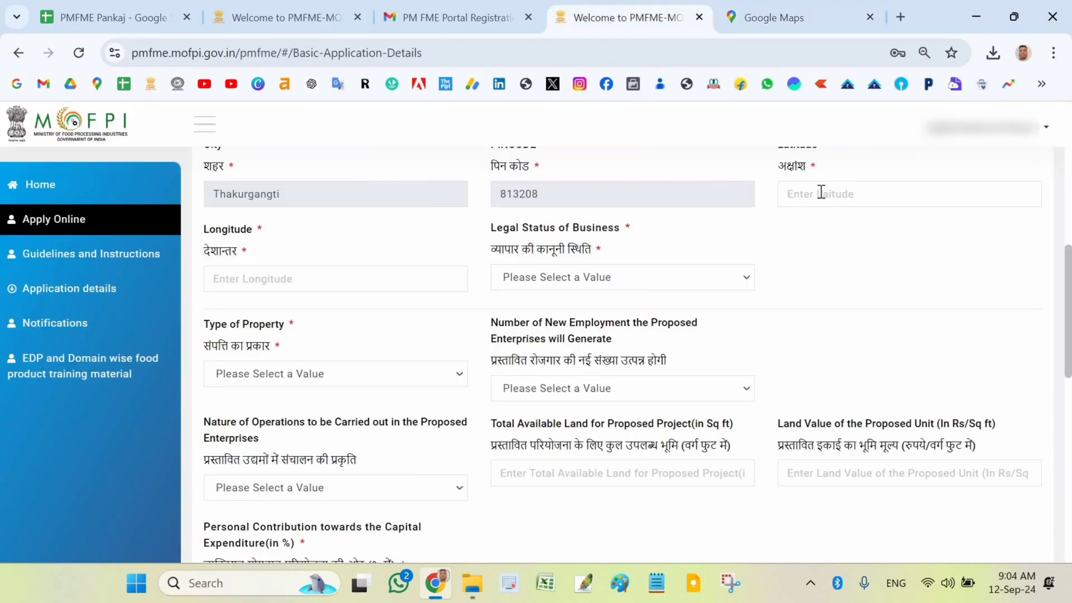
{"action": "left_click", "coordinate": [835, 202]}
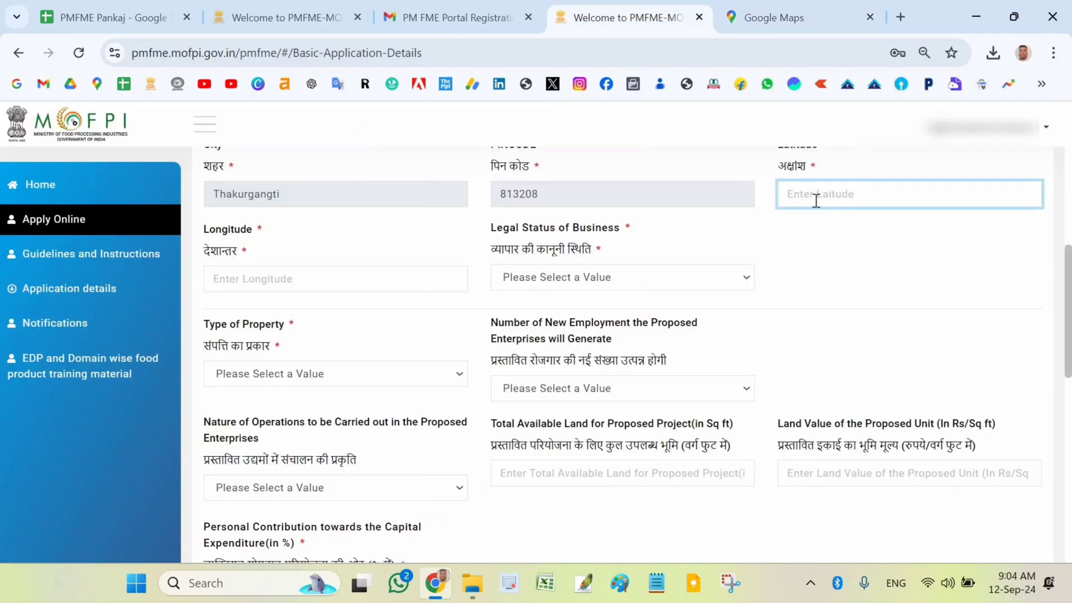
{"action": "key", "text": "ctrl+v"}
{"action": "left_click", "coordinate": [845, 195]}
{"action": "left_click", "coordinate": [915, 195], "text": "shift"}
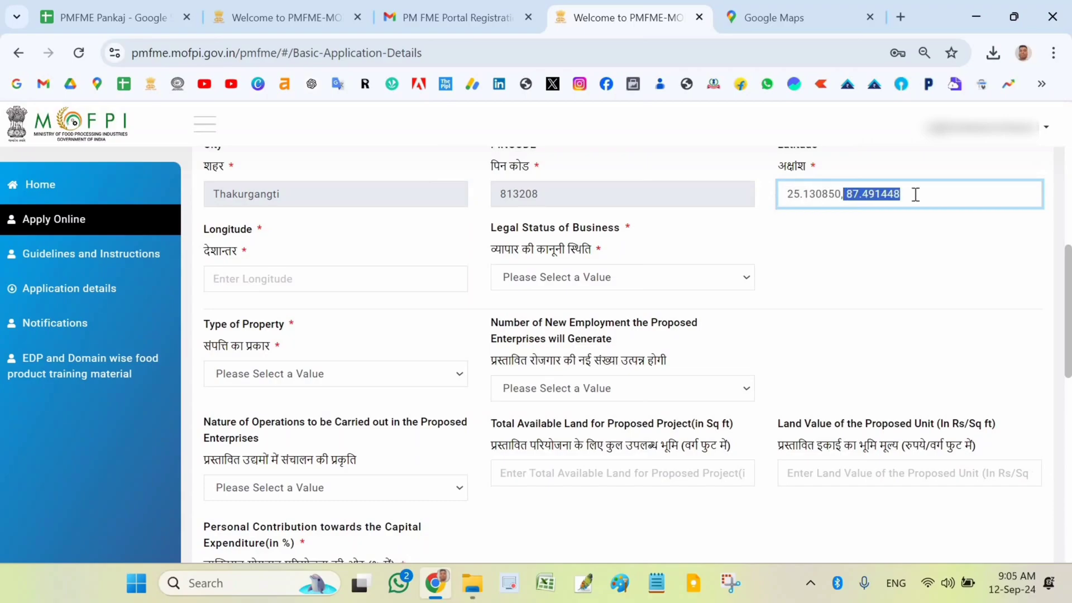
{"action": "key", "text": "ctrl+x"}
{"action": "key", "text": "BackSpace"}
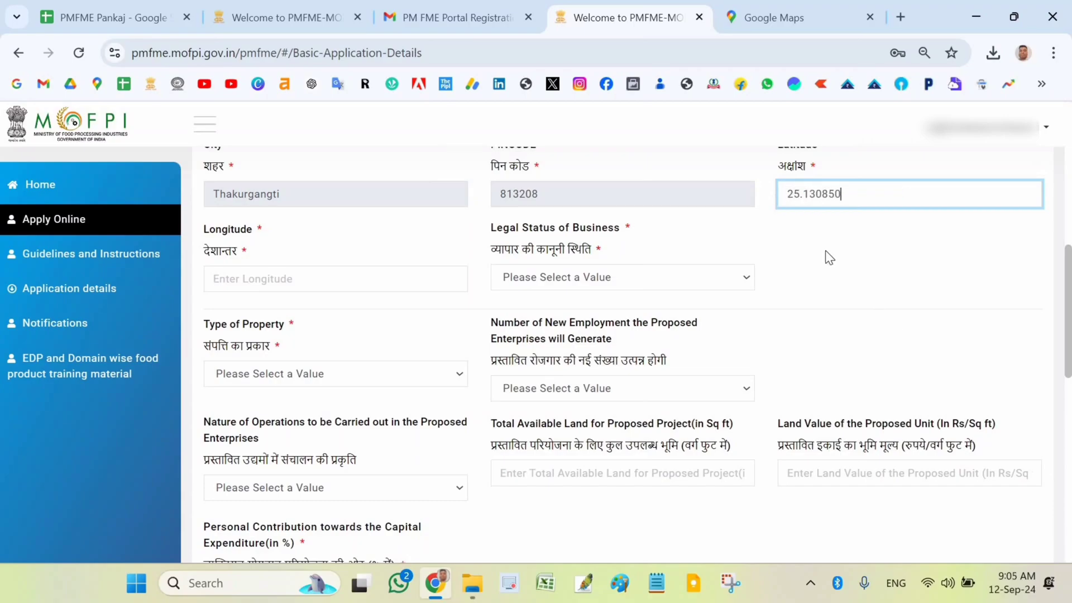
Step: Set the unit's Longitude to 87.491448, keeping only the second value of the copied coordinates
{"action": "left_click", "coordinate": [242, 282]}
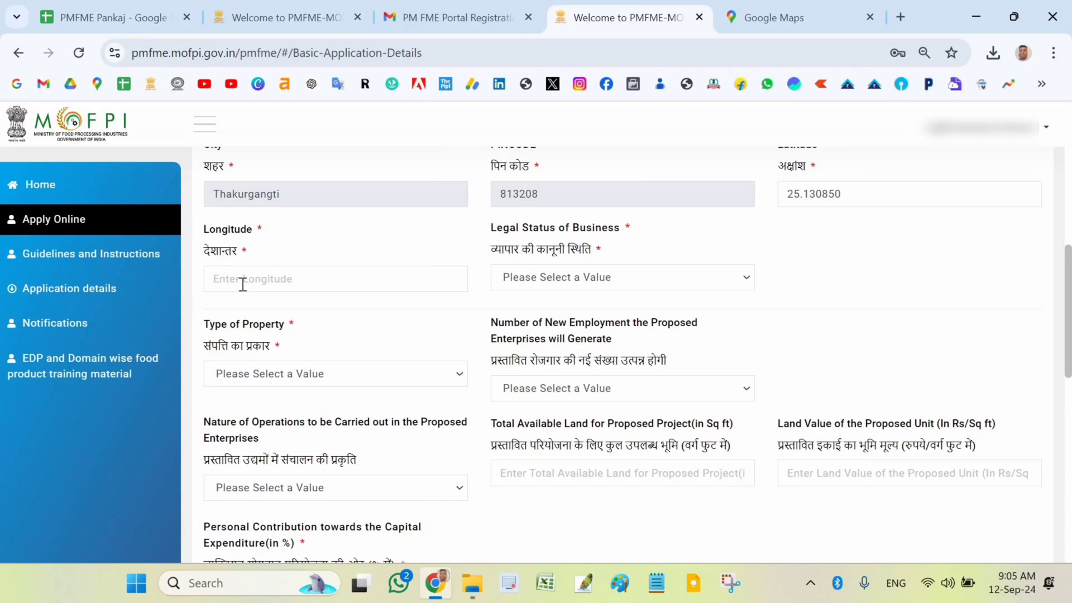
{"action": "key", "text": "ctrl+v"}
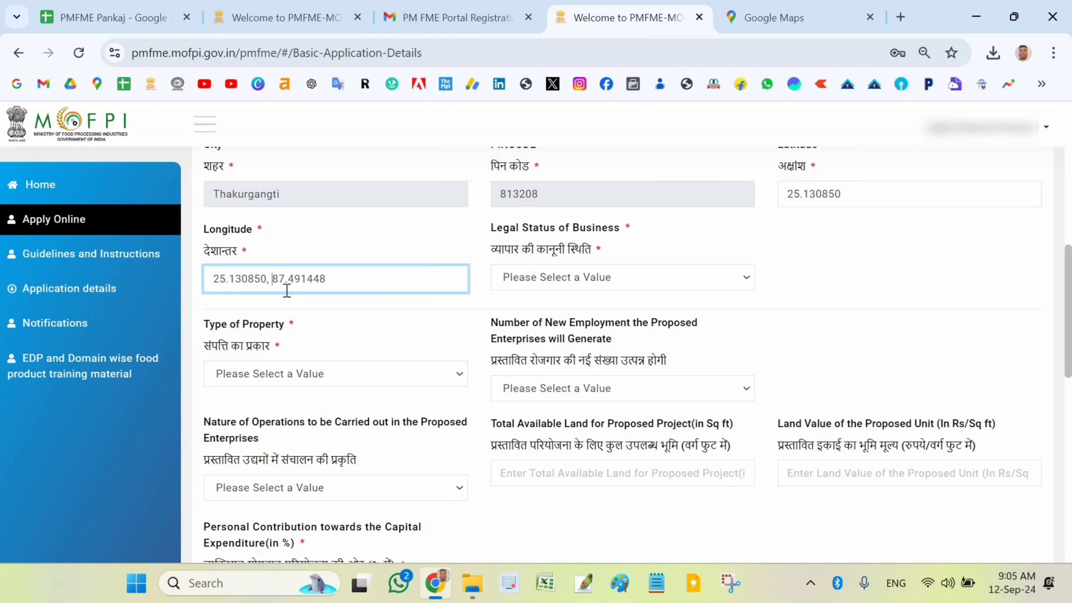
{"action": "key", "text": "BackSpace"}
{"action": "key", "text": "BackSpace"}
{"action": "key", "text": "BackSpace"}
{"action": "key", "text": "BackSpace"}
{"action": "key", "text": "BackSpace"}
{"action": "key", "text": "BackSpace"}
{"action": "key", "text": "BackSpace"}
{"action": "key", "text": "BackSpace"}
{"action": "key", "text": "BackSpace"}
{"action": "key", "text": "BackSpace"}
{"action": "key", "text": "BackSpace"}
{"action": "left_click", "coordinate": [835, 280]}
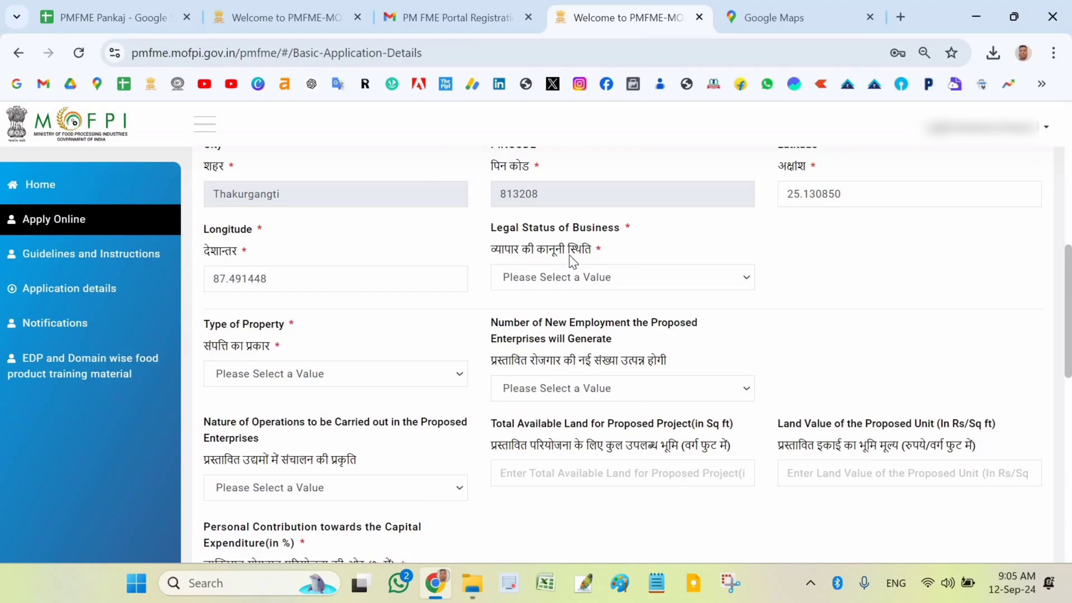
Step: Set the Legal Status of Business to Sole Proprietorship and the Type of Property to Owned
{"action": "left_click", "coordinate": [570, 284]}
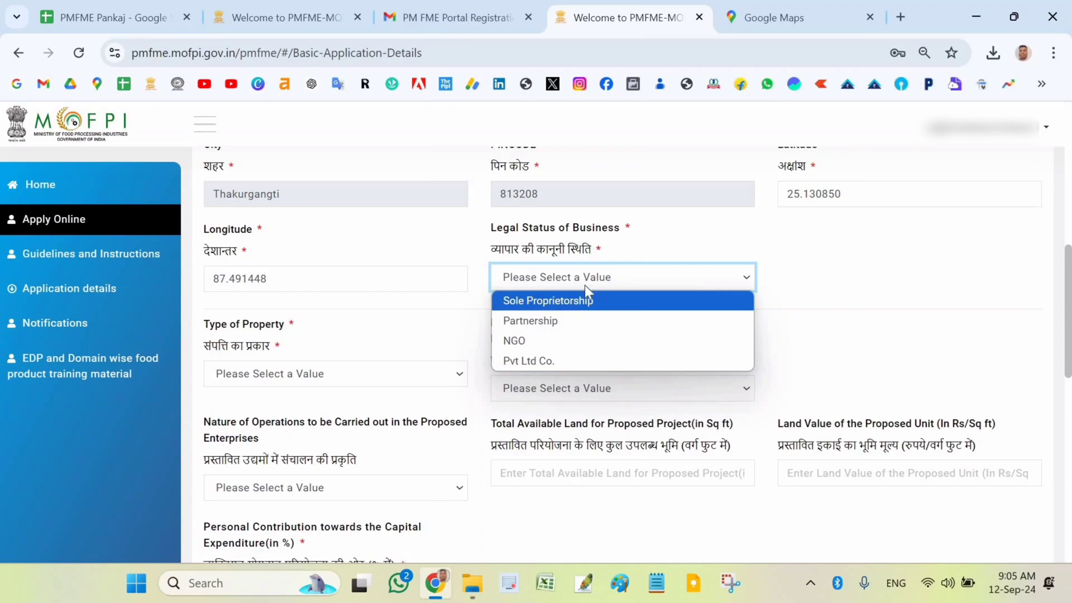
{"action": "left_click", "coordinate": [580, 301]}
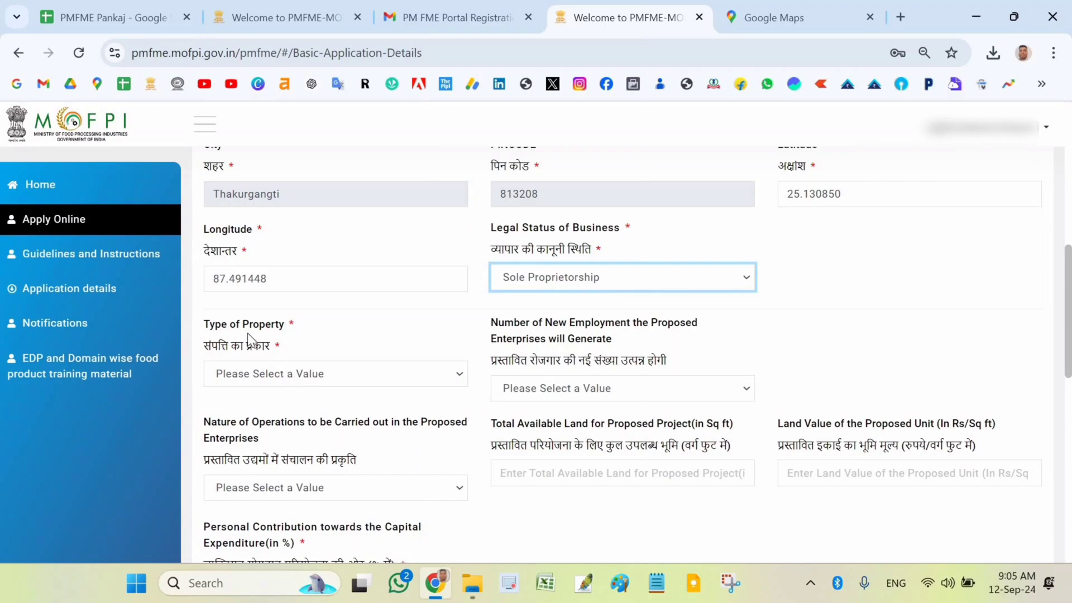
{"action": "left_click", "coordinate": [330, 375]}
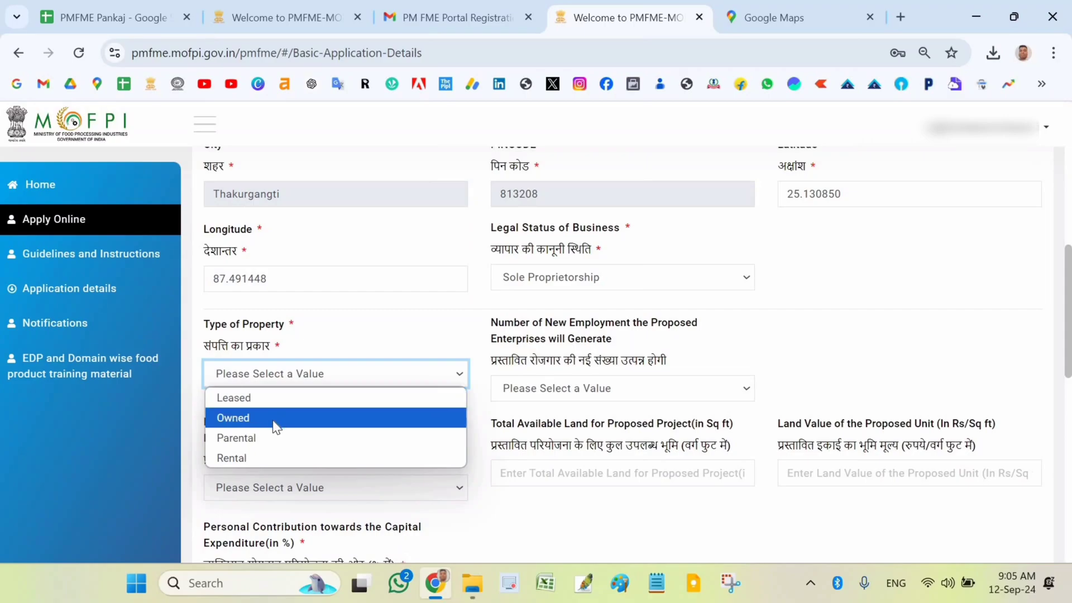
{"action": "left_click", "coordinate": [276, 427]}
{"action": "left_click", "coordinate": [282, 381]}
{"action": "left_click", "coordinate": [249, 420]}
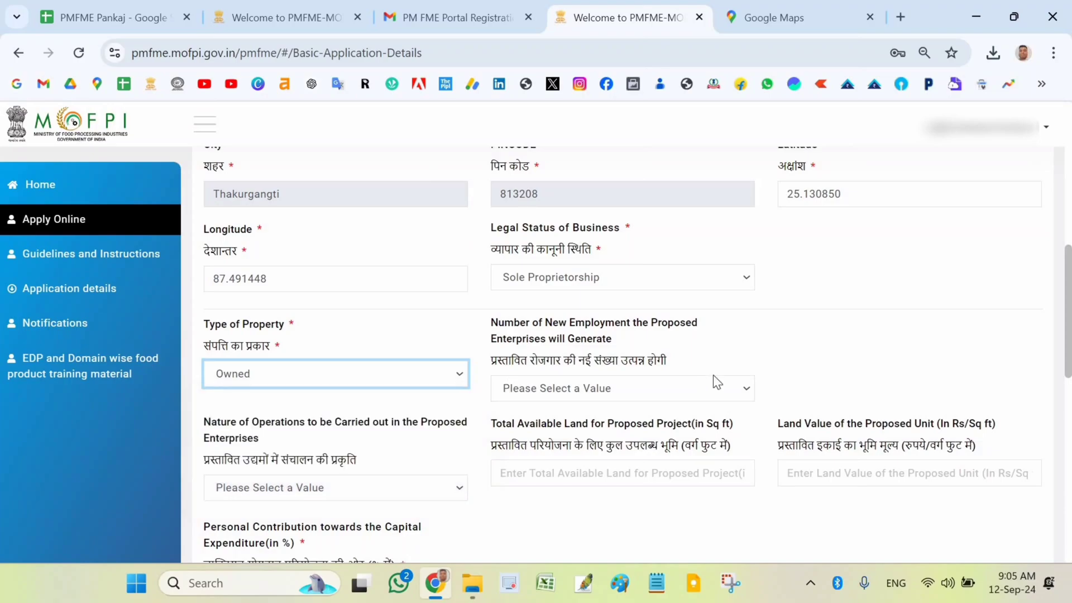
Step: Set the new employment generated to Less than or equal to 10 and the Nature of Operations to Semi Automatic
{"action": "left_click", "coordinate": [662, 395]}
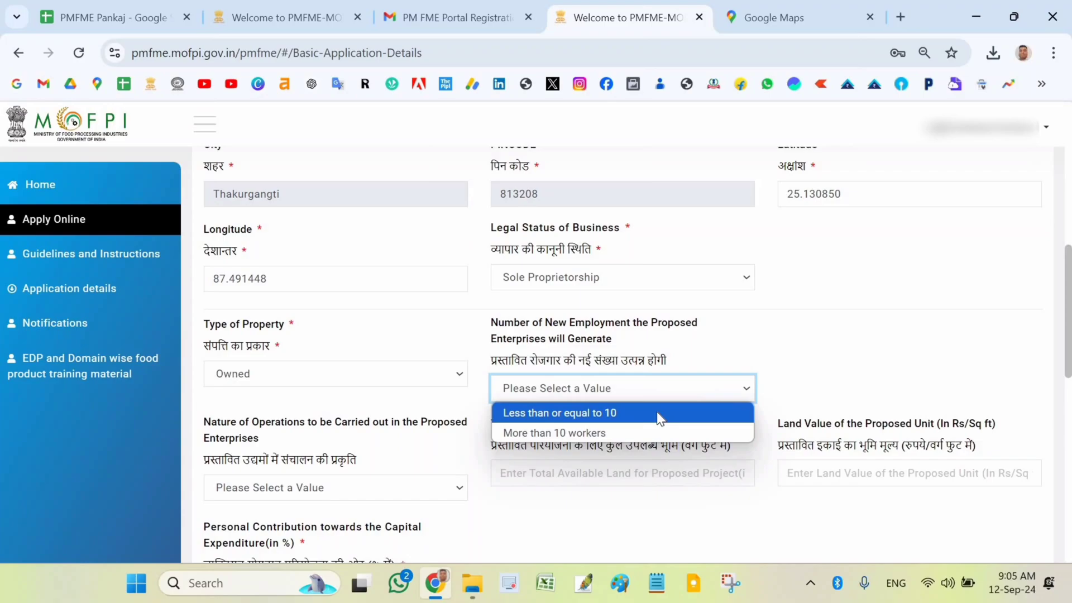
{"action": "left_click", "coordinate": [653, 414]}
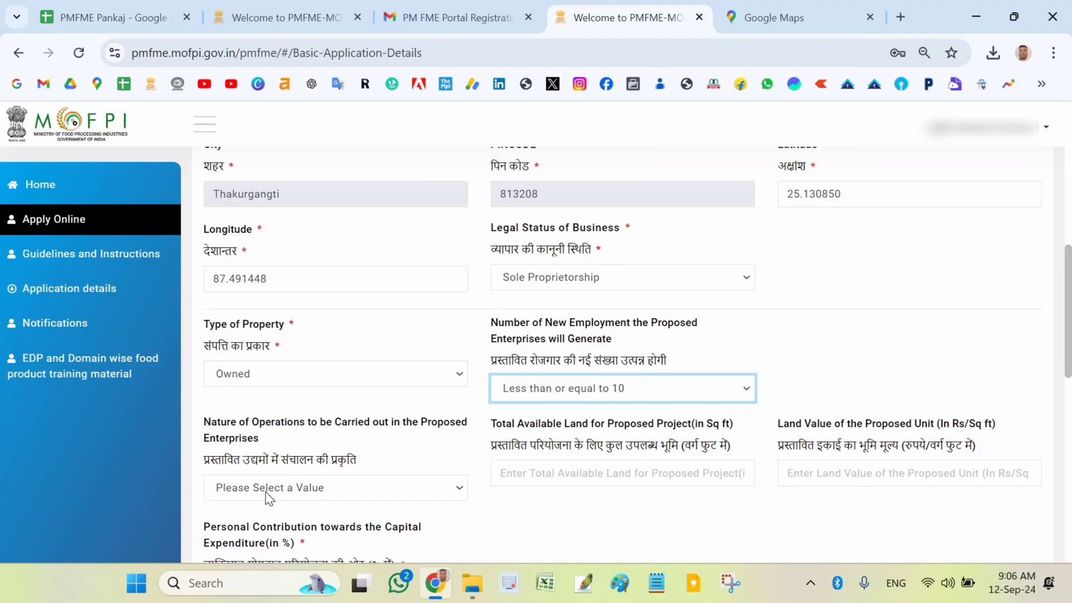
{"action": "scroll", "coordinate": [262, 419], "scroll_direction": "down", "scroll_amount": 2}
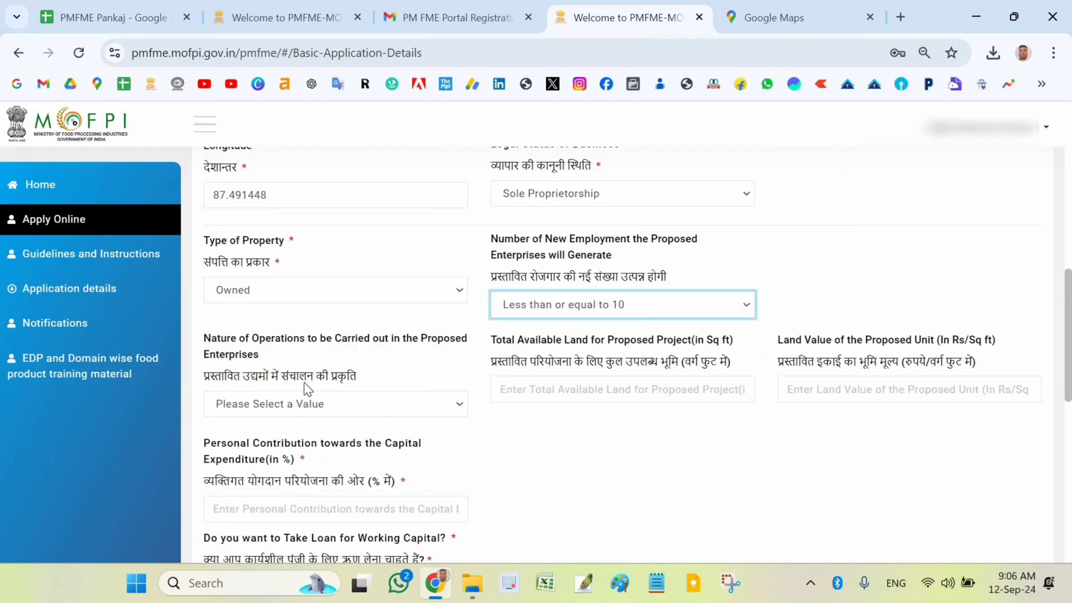
{"action": "left_click", "coordinate": [343, 403]}
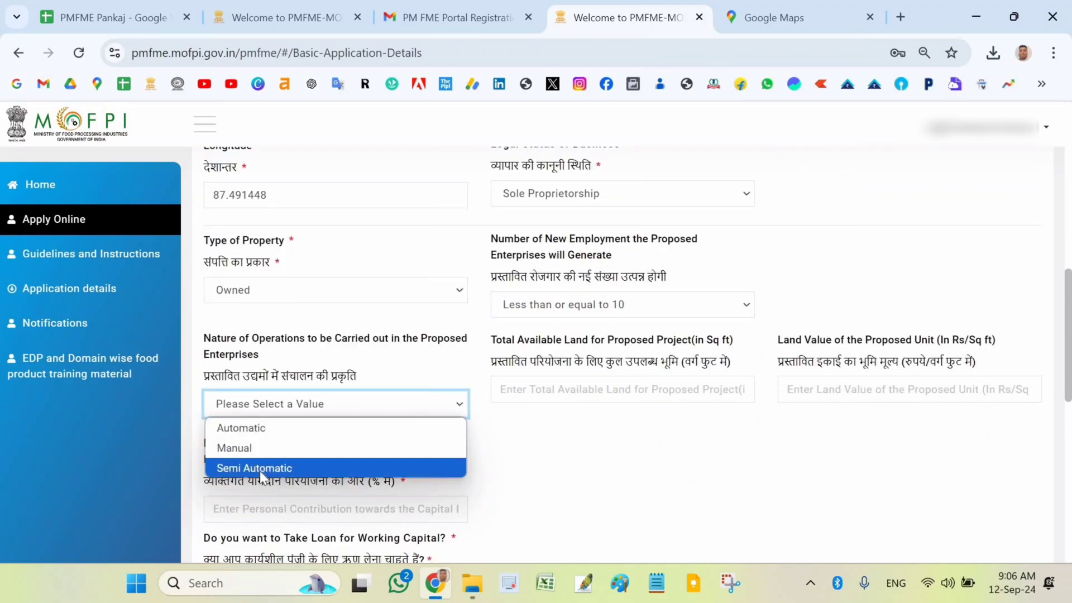
{"action": "left_click", "coordinate": [447, 467]}
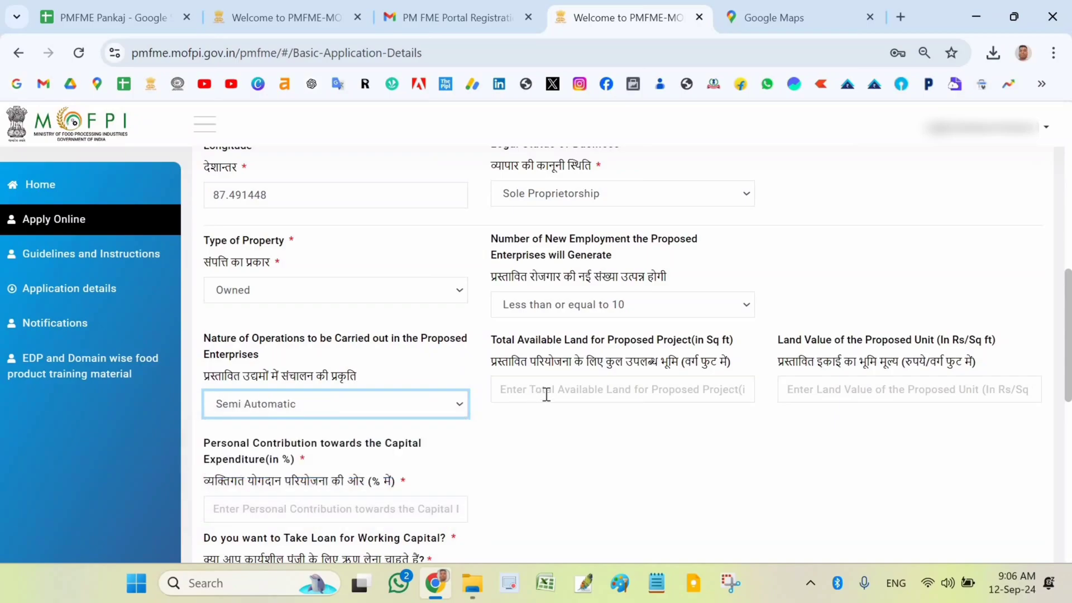
Step: Enter 200 sq ft as the total available land and 1000 Rs/sq ft as the land value of the proposed unit
{"action": "left_click", "coordinate": [547, 395]}
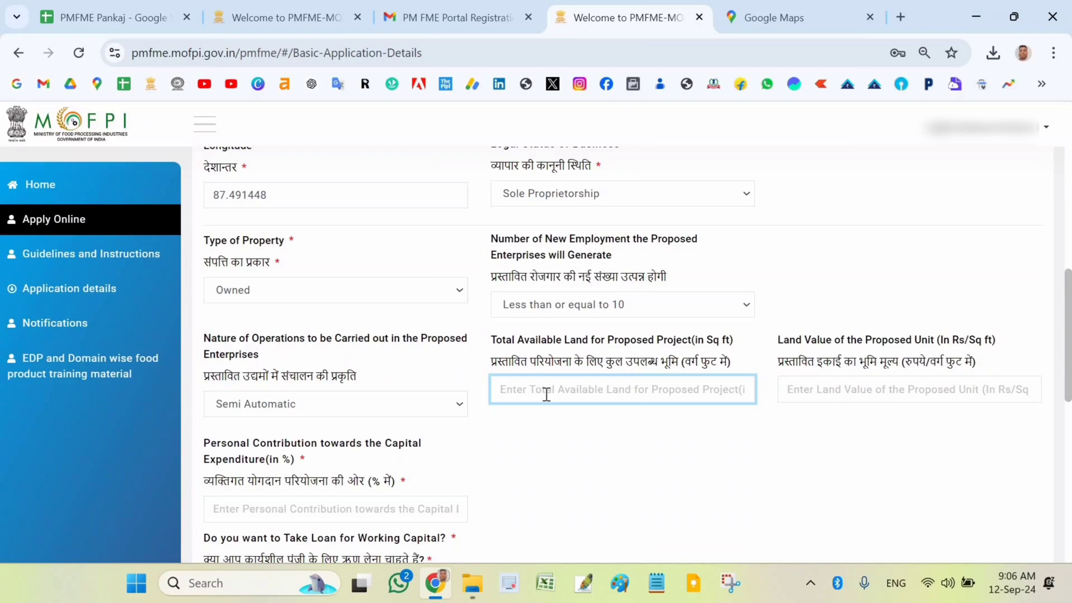
{"action": "type", "text": "200"}
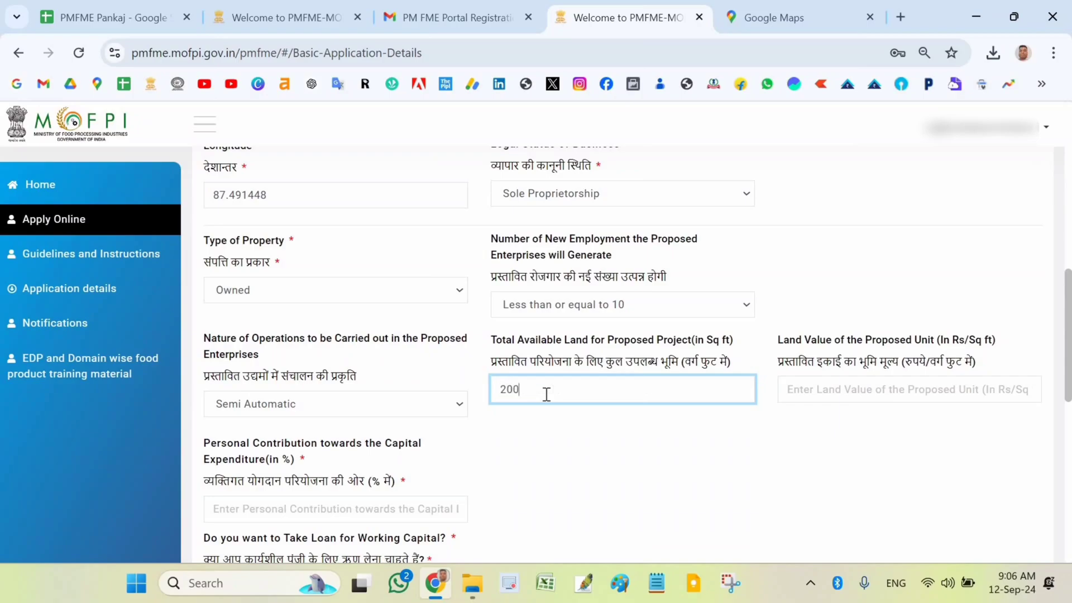
{"action": "left_click", "coordinate": [825, 392]}
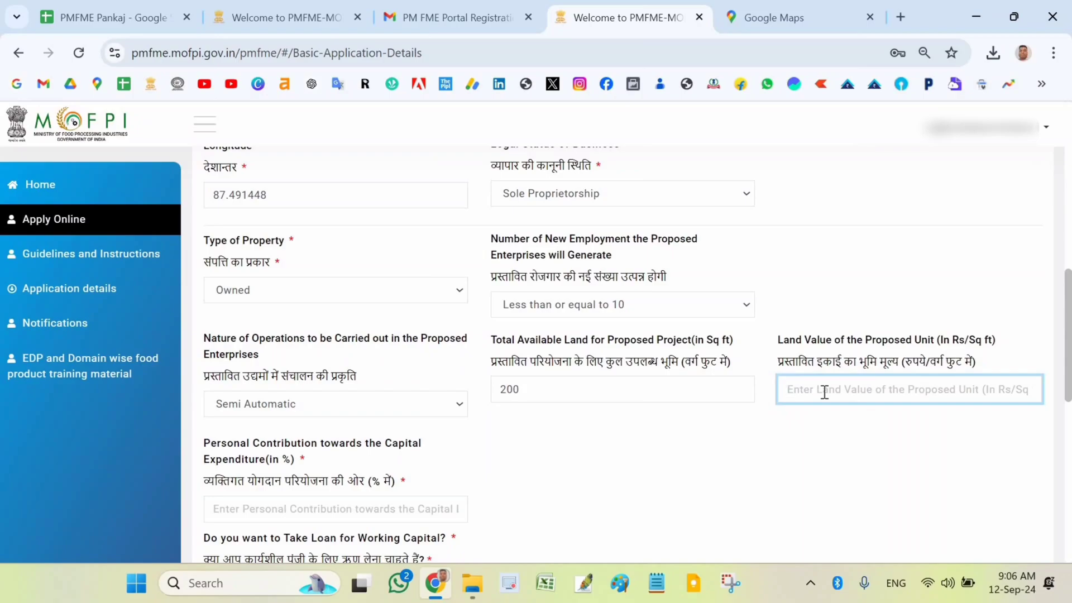
{"action": "type", "text": "100"}
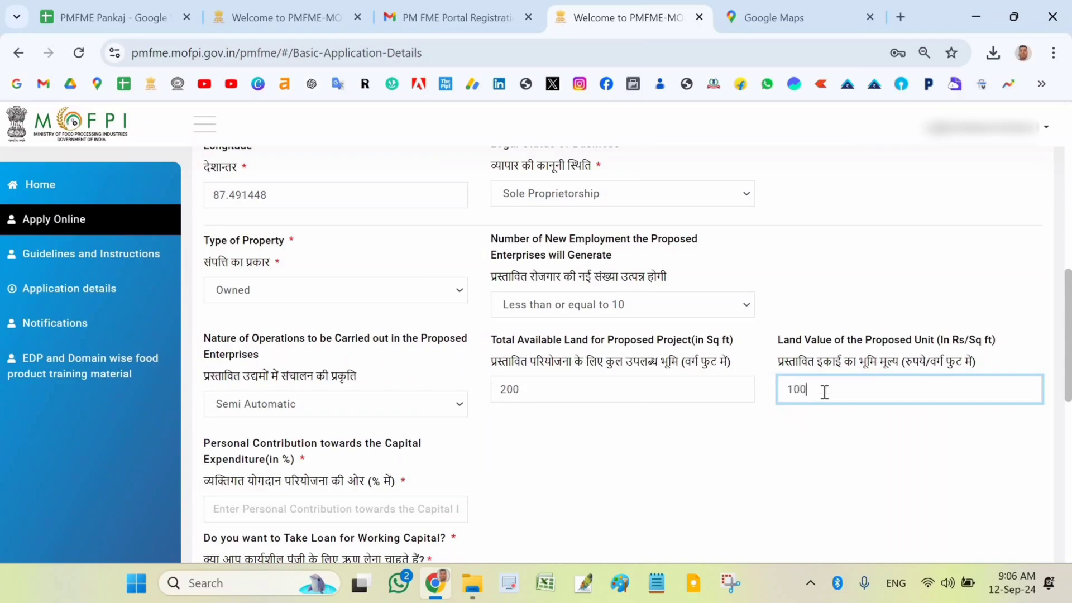
{"action": "type", "text": "0"}
{"action": "left_click", "coordinate": [760, 457]}
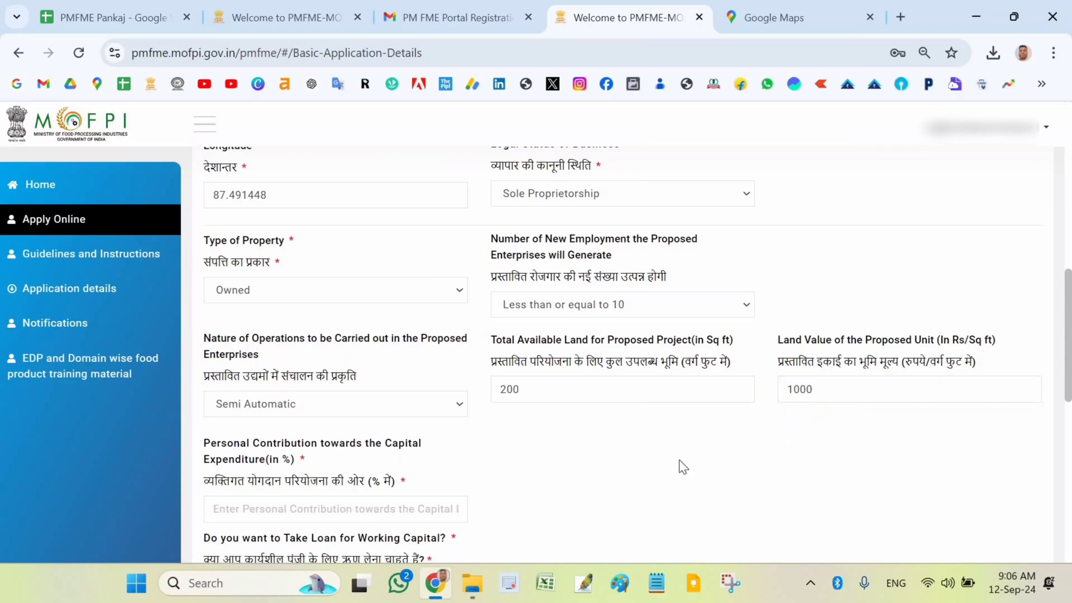
Step: Set the Personal Contribution towards the Capital Expenditure to 10 percent
{"action": "scroll", "coordinate": [678, 460], "scroll_direction": "down", "scroll_amount": 3}
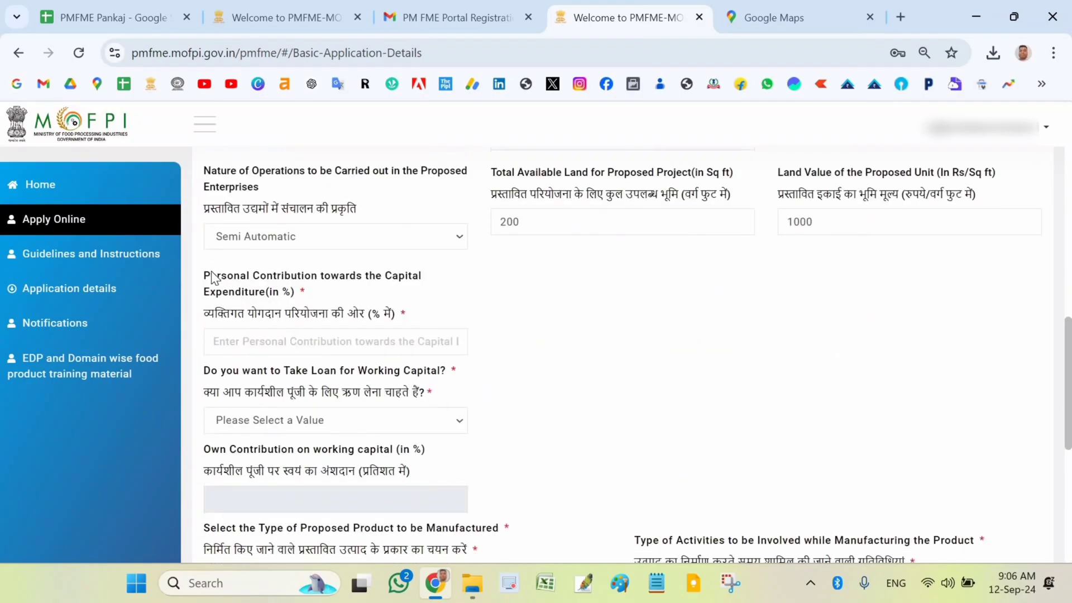
{"action": "left_click", "coordinate": [242, 343]}
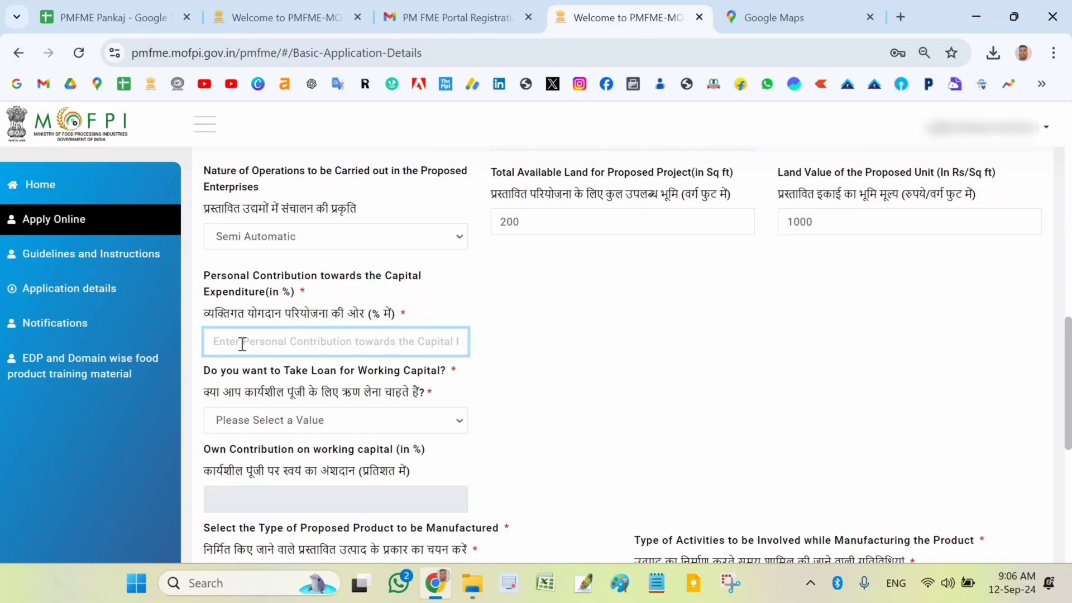
{"action": "type", "text": "10"}
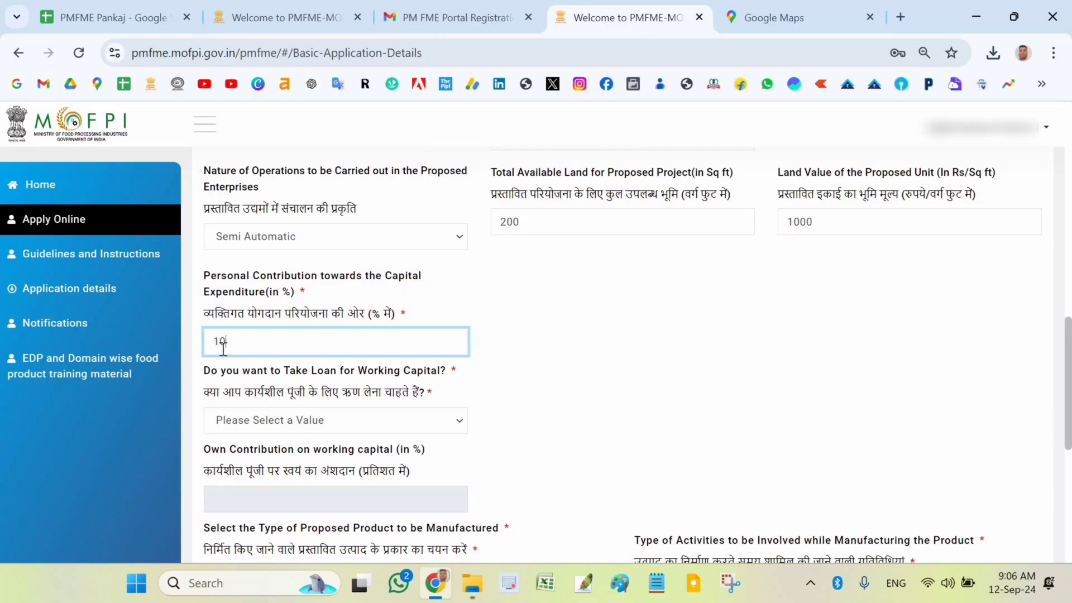
{"action": "left_click", "coordinate": [187, 342]}
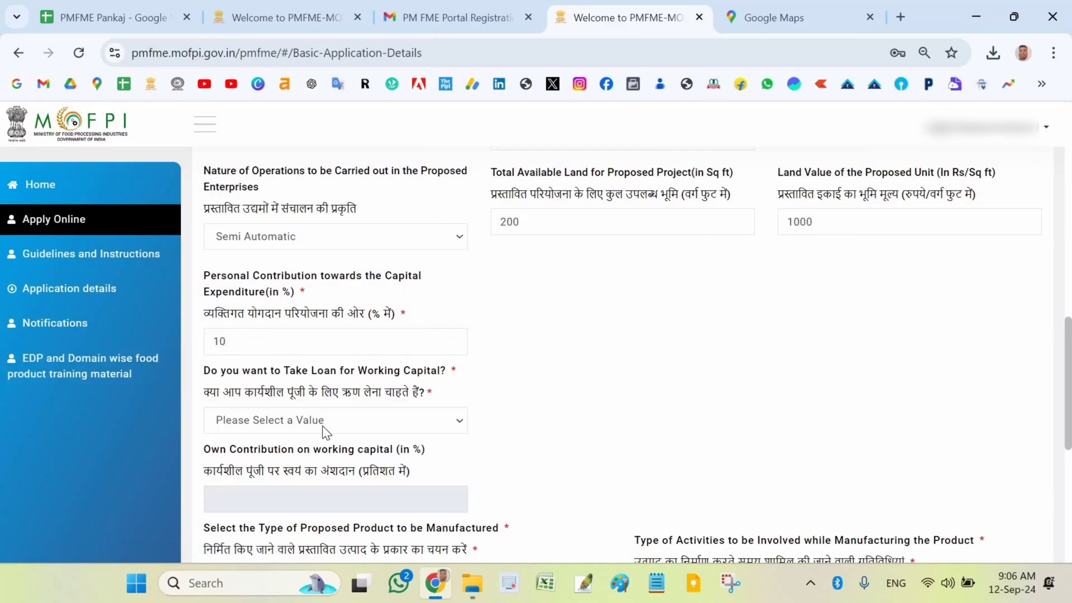
Step: Answer Yes to taking a loan for working capital and set the own contribution on working capital to 20 percent
{"action": "scroll", "coordinate": [396, 349], "scroll_direction": "down", "scroll_amount": 1}
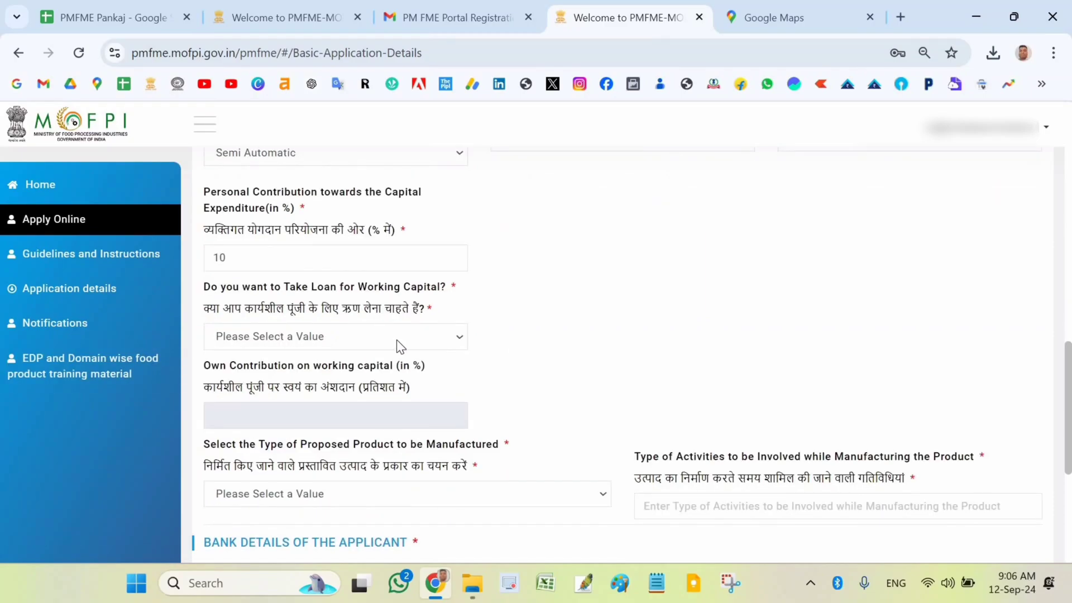
{"action": "left_click", "coordinate": [338, 341]}
{"action": "left_click", "coordinate": [334, 365]}
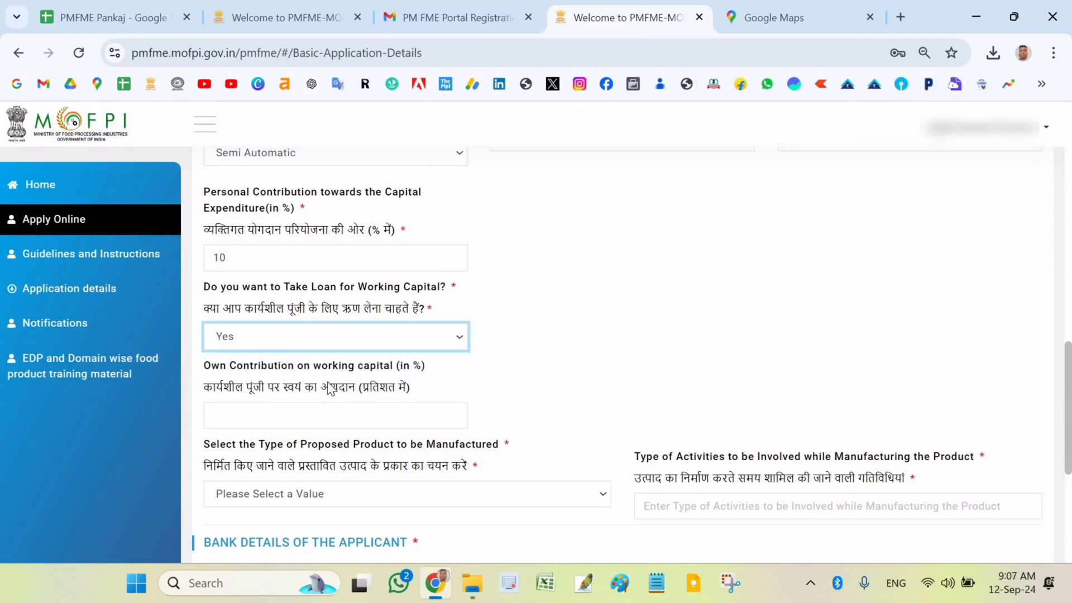
{"action": "left_click", "coordinate": [274, 409]}
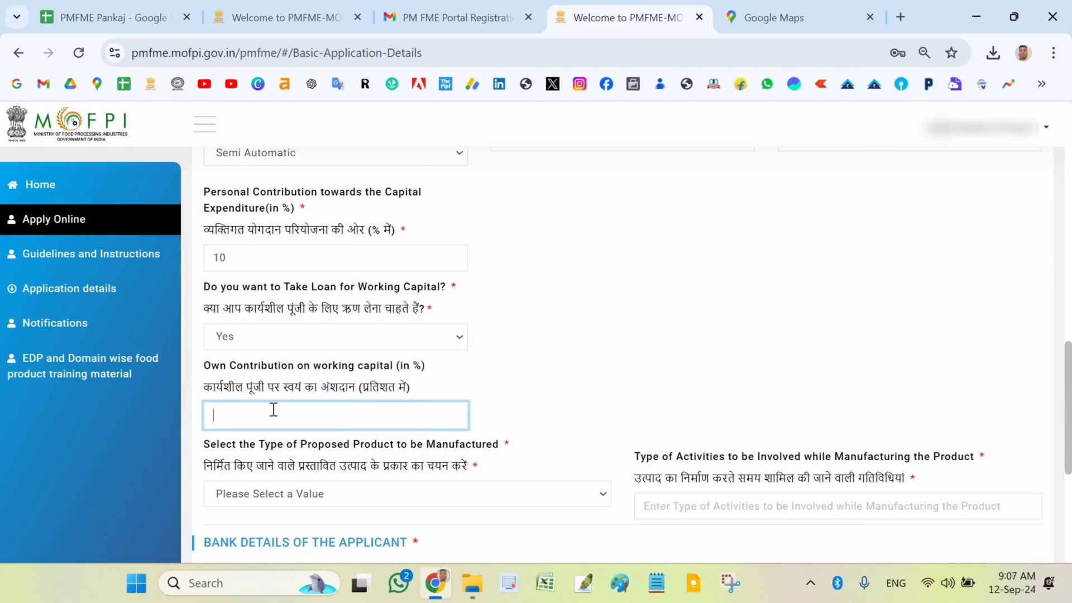
{"action": "type", "text": "20"}
{"action": "left_click", "coordinate": [601, 375]}
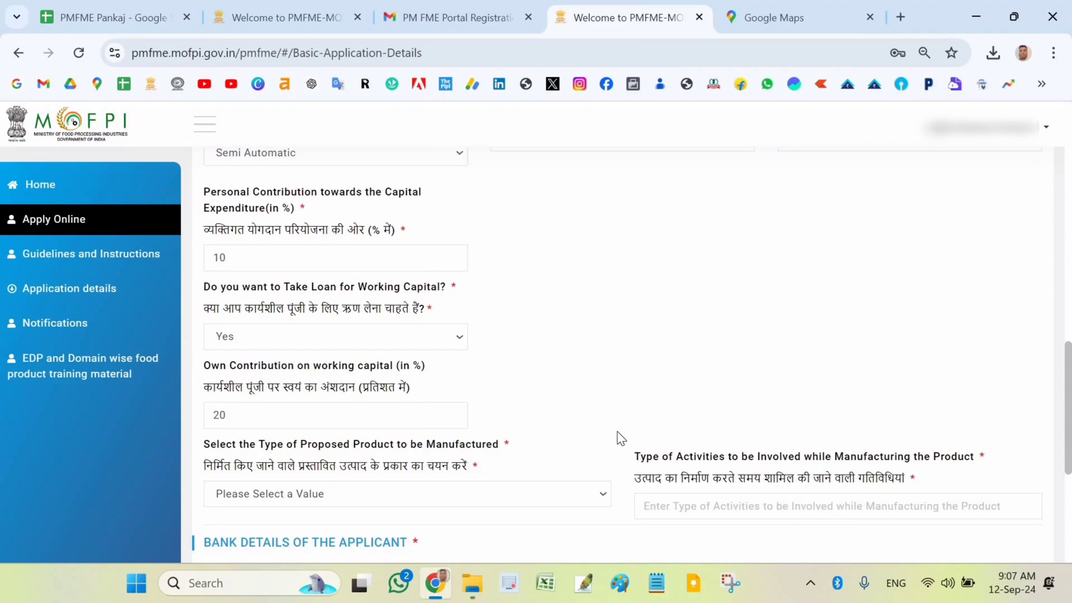
Step: Choose Food Products- Manufacturing as the type of proposed product to be manufactured
{"action": "scroll", "coordinate": [206, 289], "scroll_direction": "down", "scroll_amount": 3}
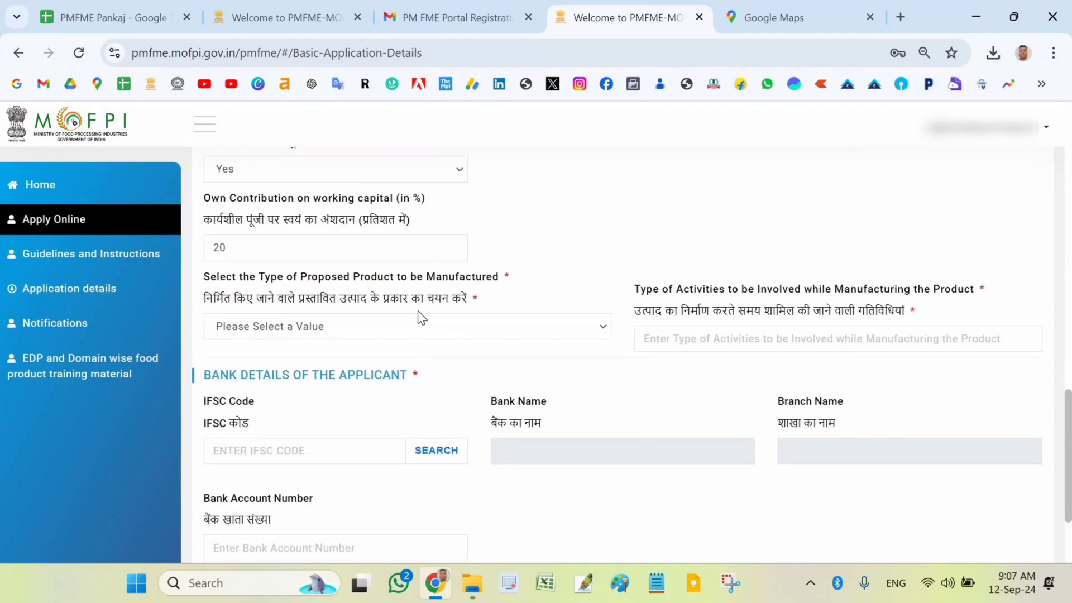
{"action": "left_click", "coordinate": [474, 326]}
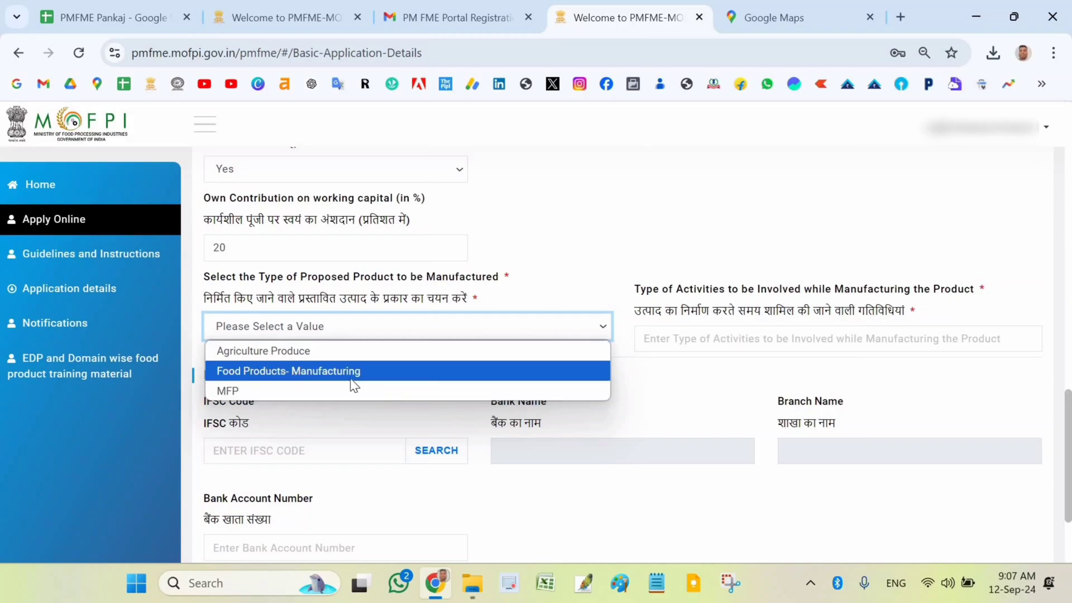
{"action": "left_click", "coordinate": [276, 371]}
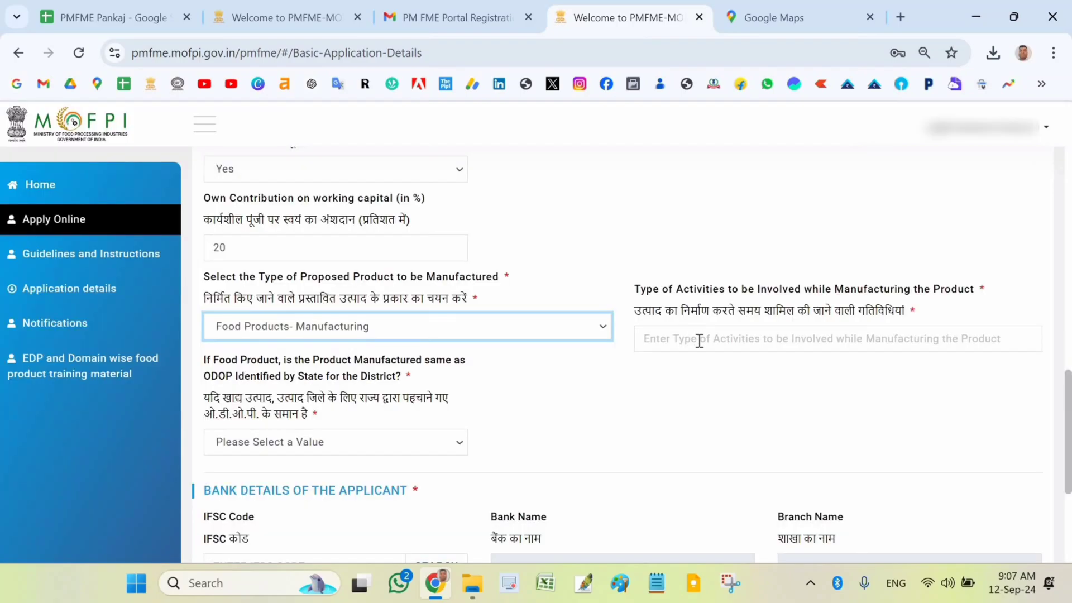
{"action": "left_click", "coordinate": [699, 340]}
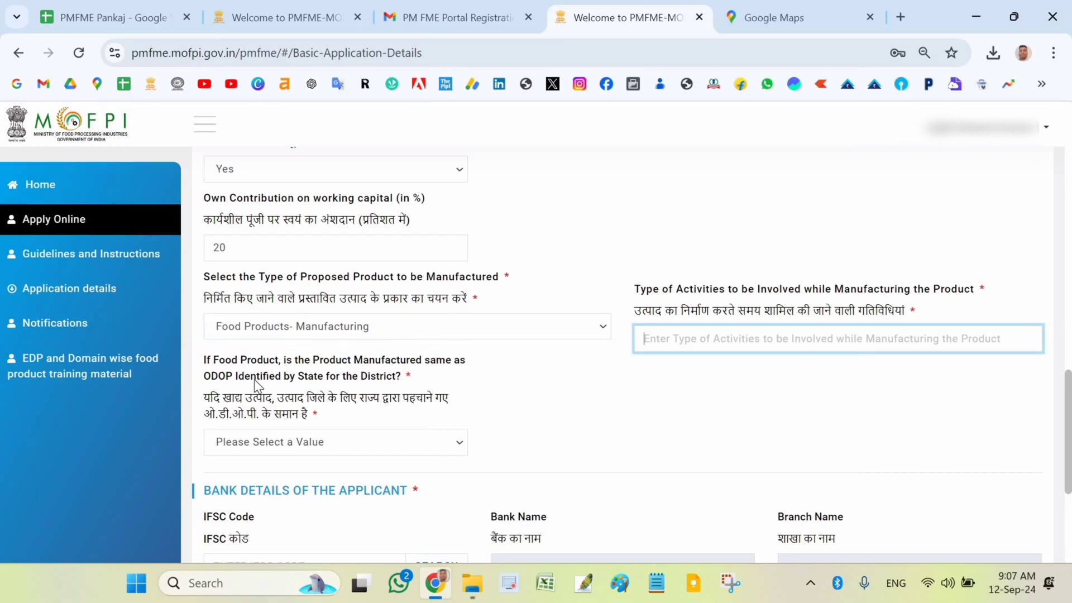
{"action": "left_click", "coordinate": [426, 326]}
{"action": "left_click", "coordinate": [254, 373]}
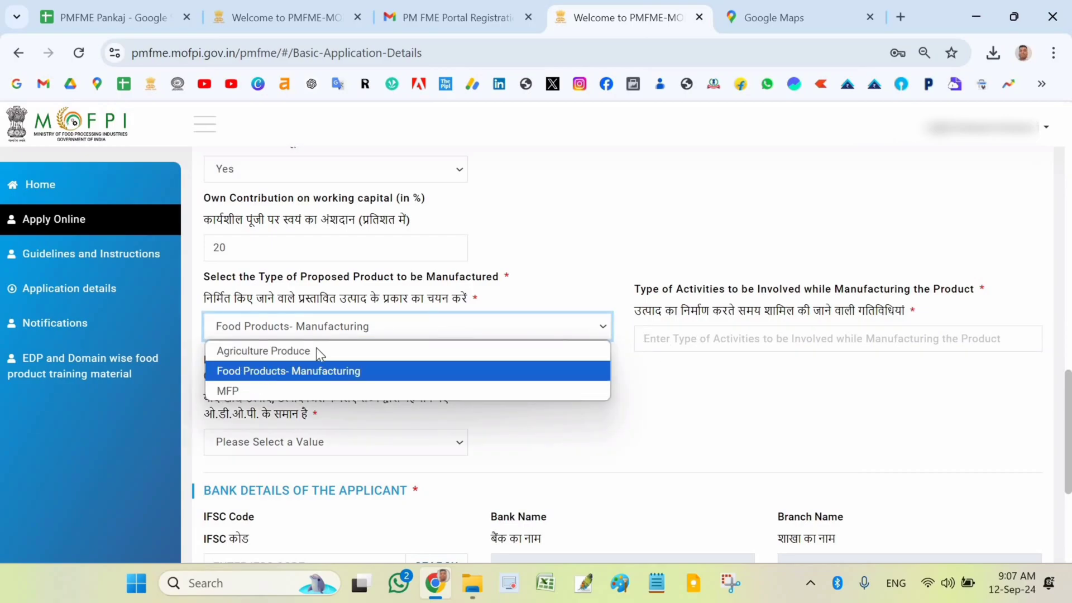
Step: Enter Pickle as the type of activities involved while manufacturing the product
{"action": "left_click", "coordinate": [712, 341]}
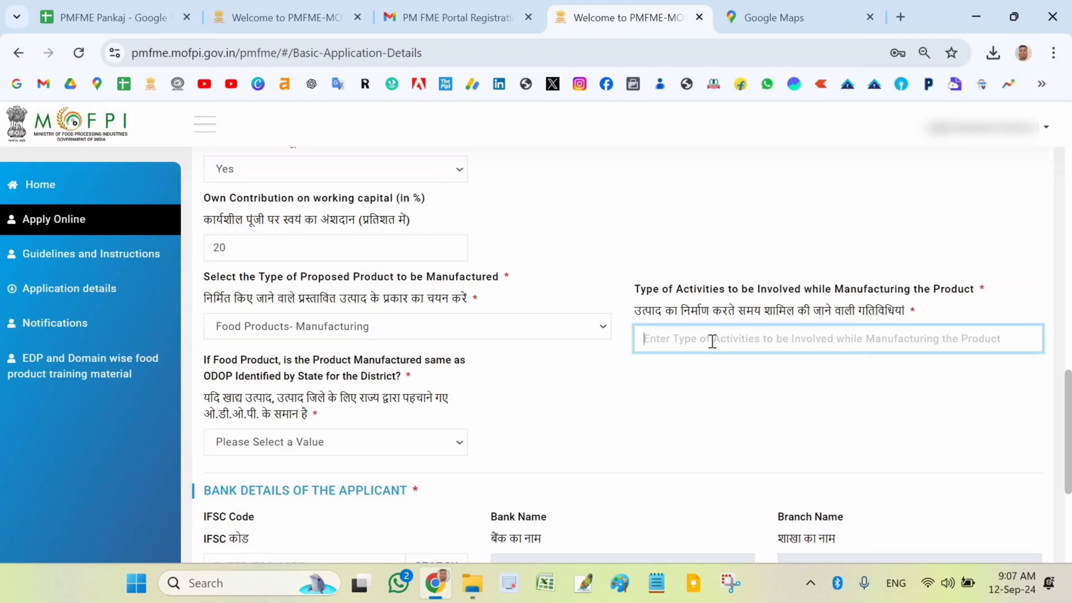
{"action": "type", "text": "Pi"}
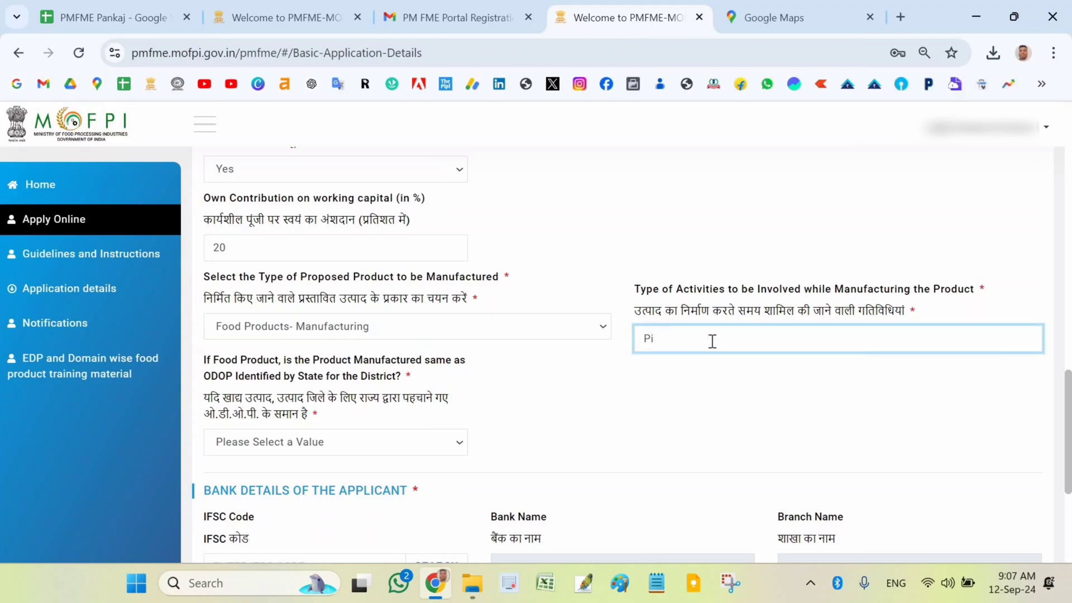
{"action": "type", "text": "ckle ("}
{"action": "key", "text": "BackSpace"}
{"action": "key", "text": "BackSpace"}
{"action": "left_click", "coordinate": [249, 385]}
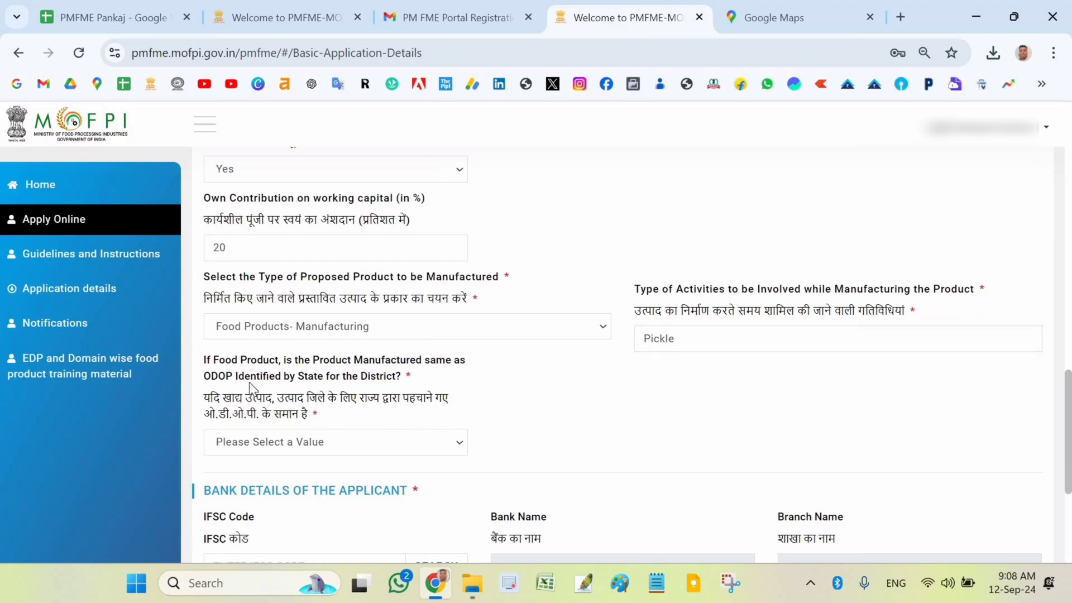
Step: Try the answer YES for whether the food product matches the ODOP identified by the State for the district
{"action": "left_click", "coordinate": [351, 441]}
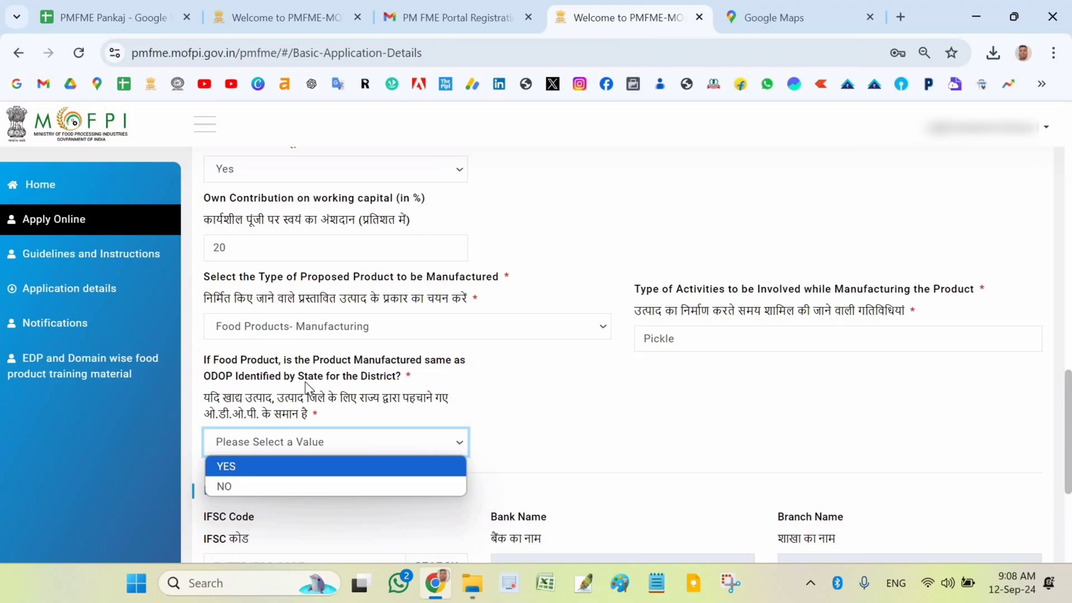
{"action": "left_click", "coordinate": [246, 469]}
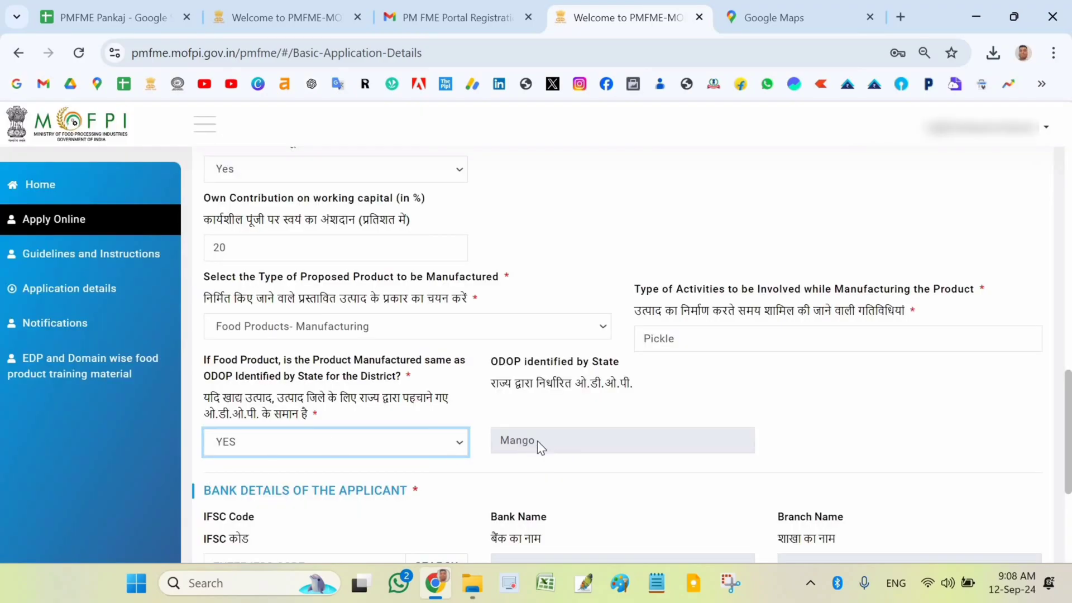
{"action": "left_click", "coordinate": [478, 447]}
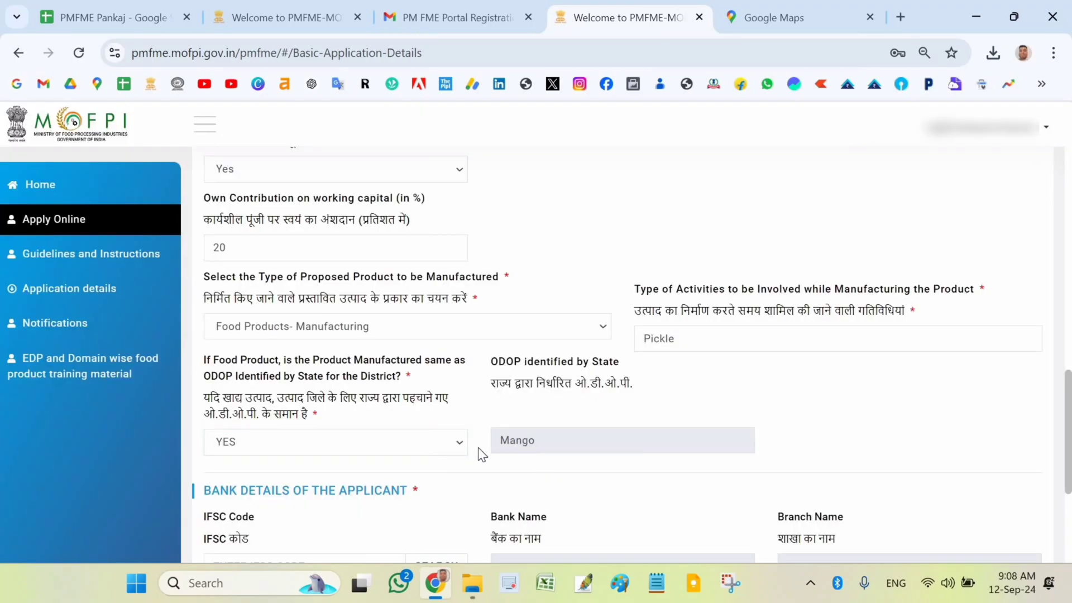
Step: Set the answer on whether the food product is the same as the district's ODOP to NO
{"action": "left_click", "coordinate": [412, 450]}
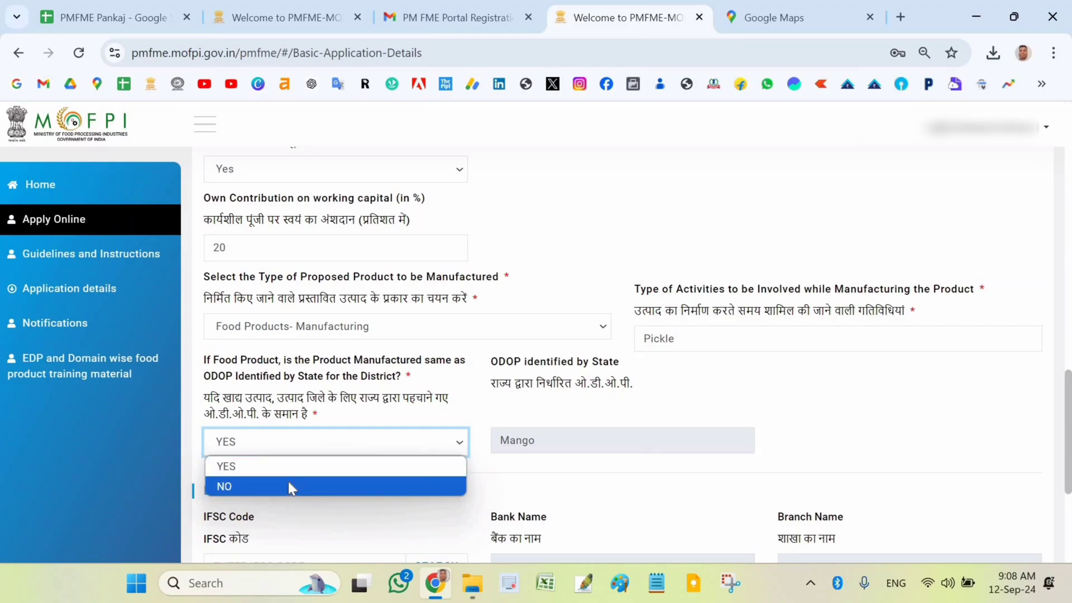
{"action": "left_click", "coordinate": [312, 483]}
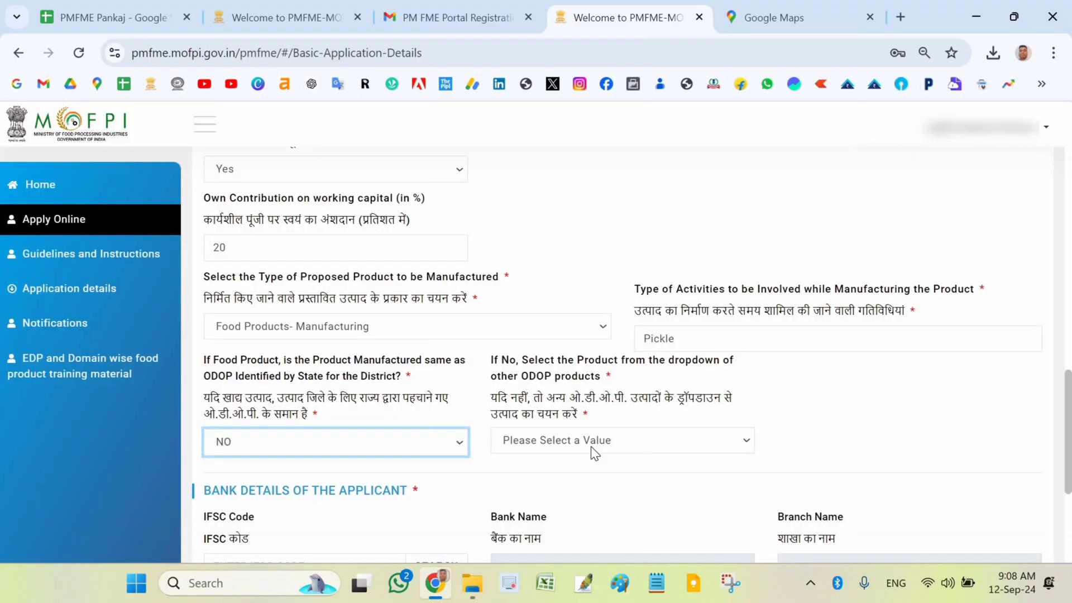
Step: Select Pickle Products as the product from the other ODOP products
{"action": "left_click", "coordinate": [594, 452]}
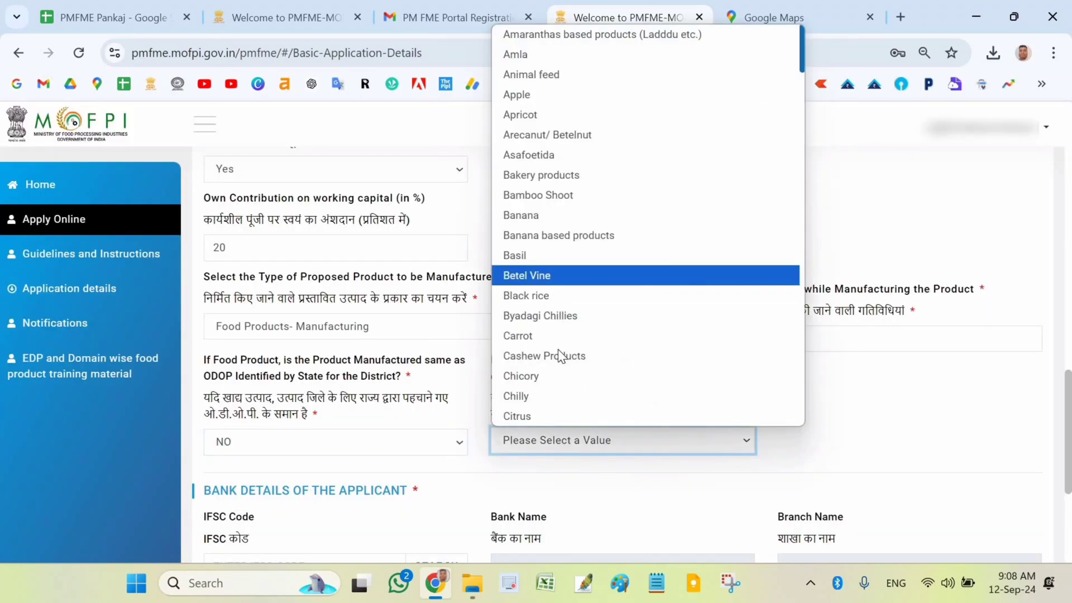
{"action": "scroll", "coordinate": [577, 318], "scroll_direction": "down", "scroll_amount": 8}
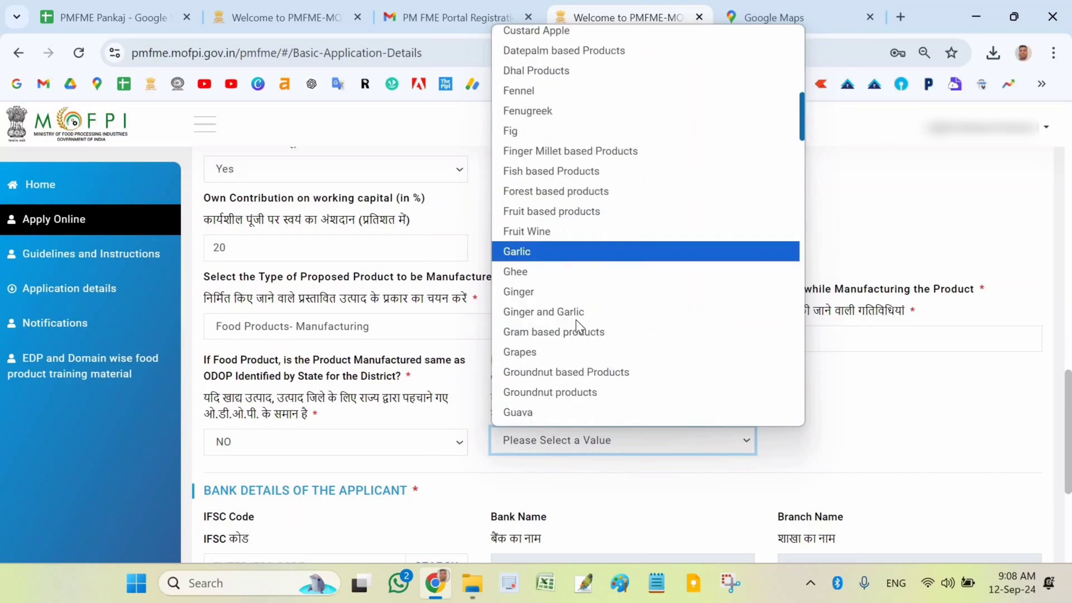
{"action": "scroll", "coordinate": [571, 333], "scroll_direction": "down", "scroll_amount": 15}
{"action": "scroll", "coordinate": [571, 332], "scroll_direction": "down", "scroll_amount": 8}
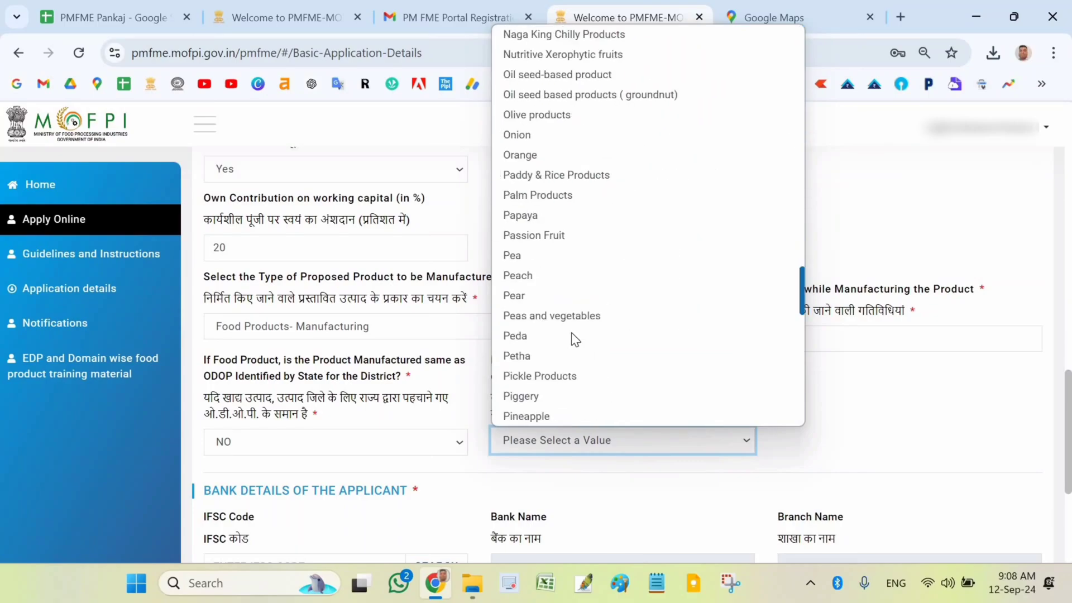
{"action": "scroll", "coordinate": [569, 346], "scroll_direction": "down", "scroll_amount": 3}
{"action": "scroll", "coordinate": [563, 267], "scroll_direction": "down", "scroll_amount": 6}
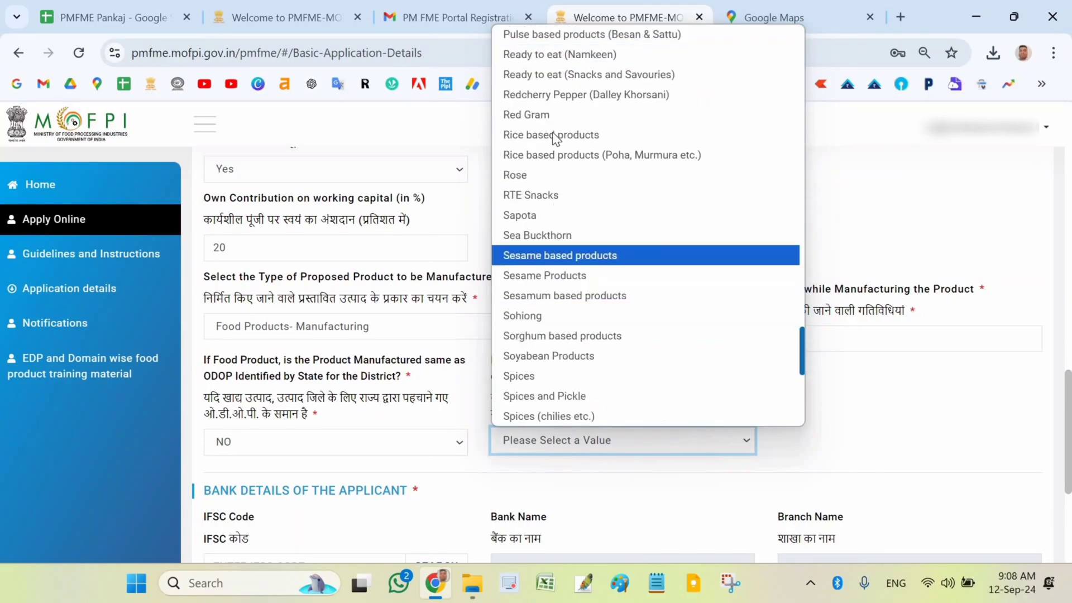
{"action": "scroll", "coordinate": [587, 245], "scroll_direction": "up", "scroll_amount": 9}
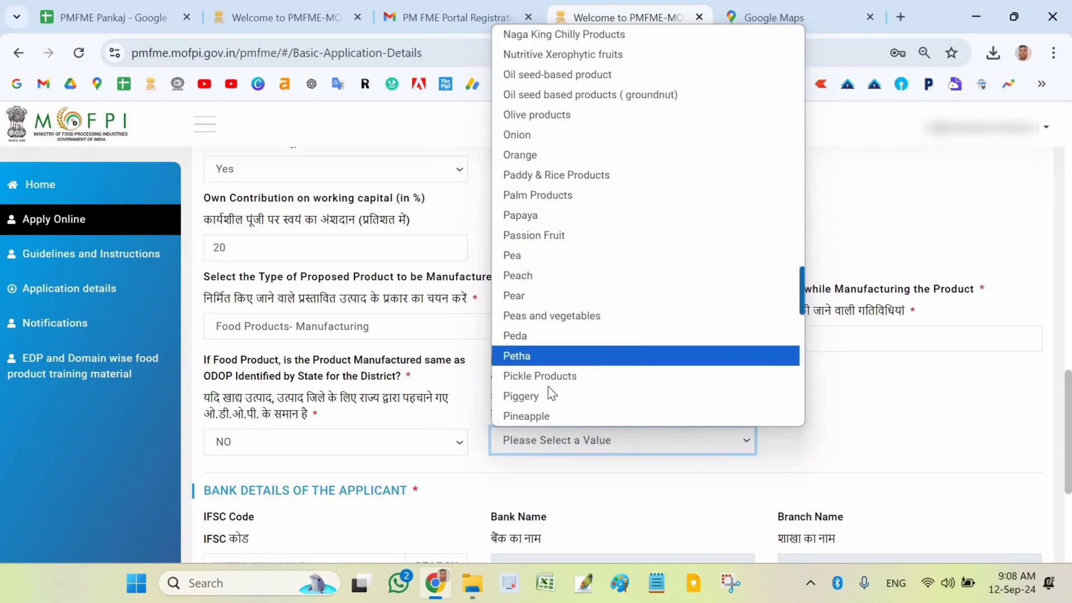
{"action": "left_click", "coordinate": [576, 385]}
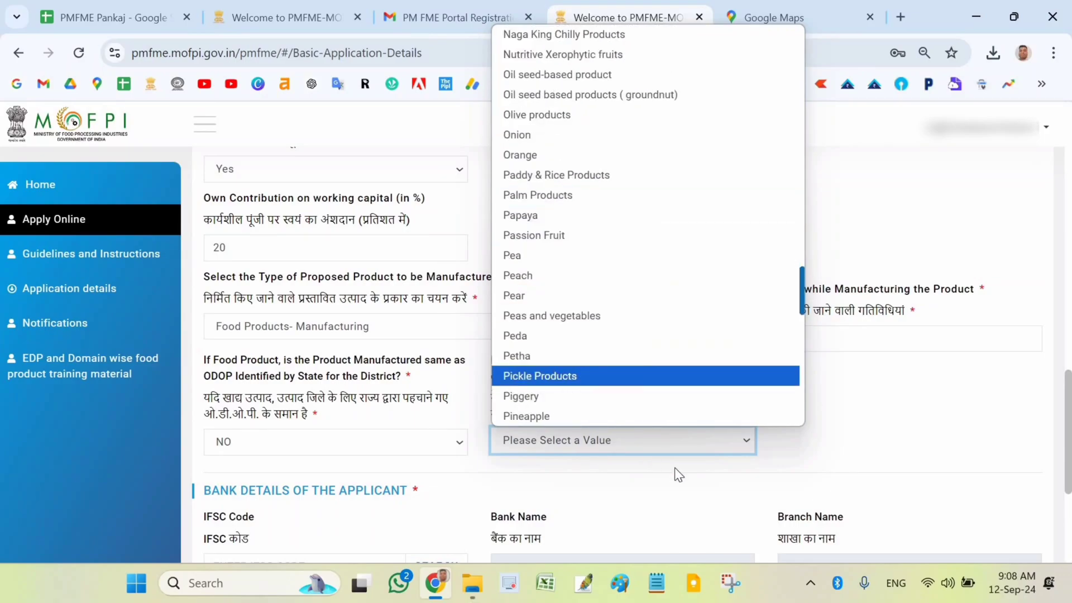
{"action": "left_click", "coordinate": [902, 428]}
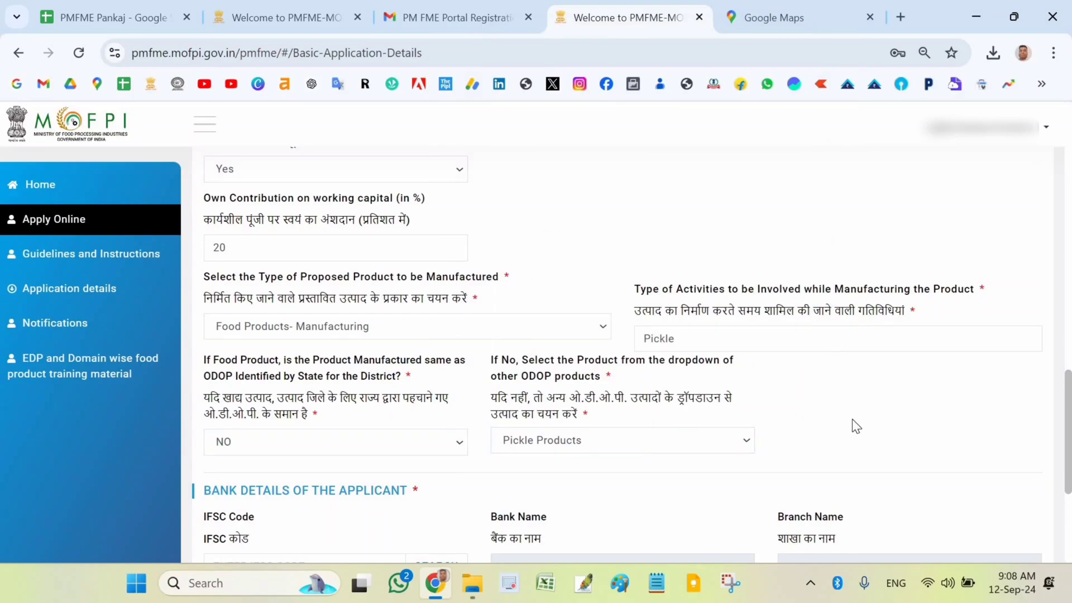
Step: Look up the applicant's bank by IFSC code SBIN0015731, enter the bank account number and add the bank entry
{"action": "scroll", "coordinate": [851, 419], "scroll_direction": "down", "scroll_amount": 4}
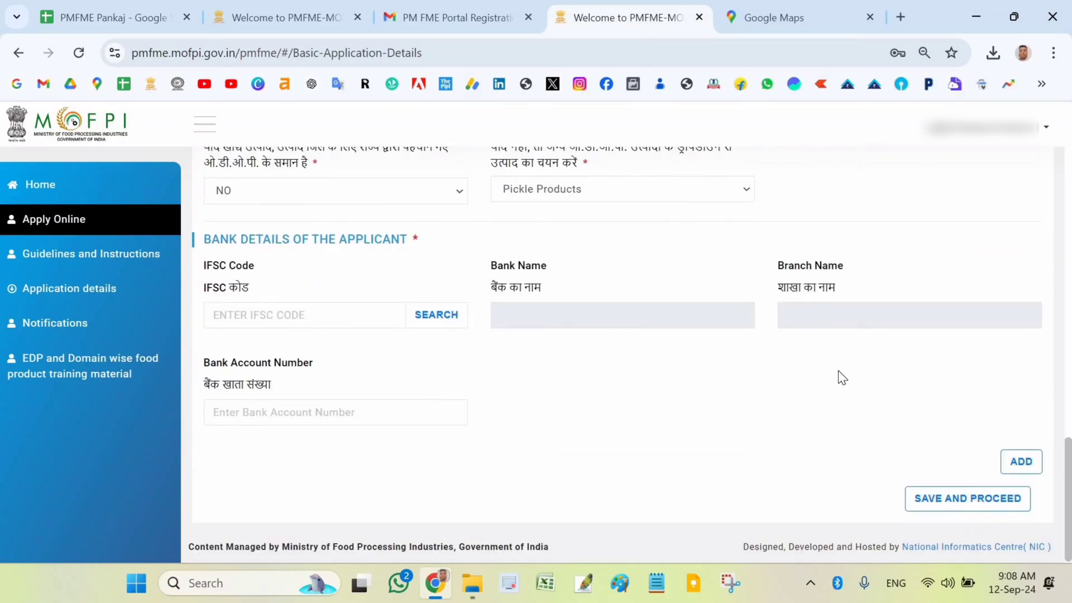
{"action": "scroll", "coordinate": [398, 272], "scroll_direction": "down", "scroll_amount": 1}
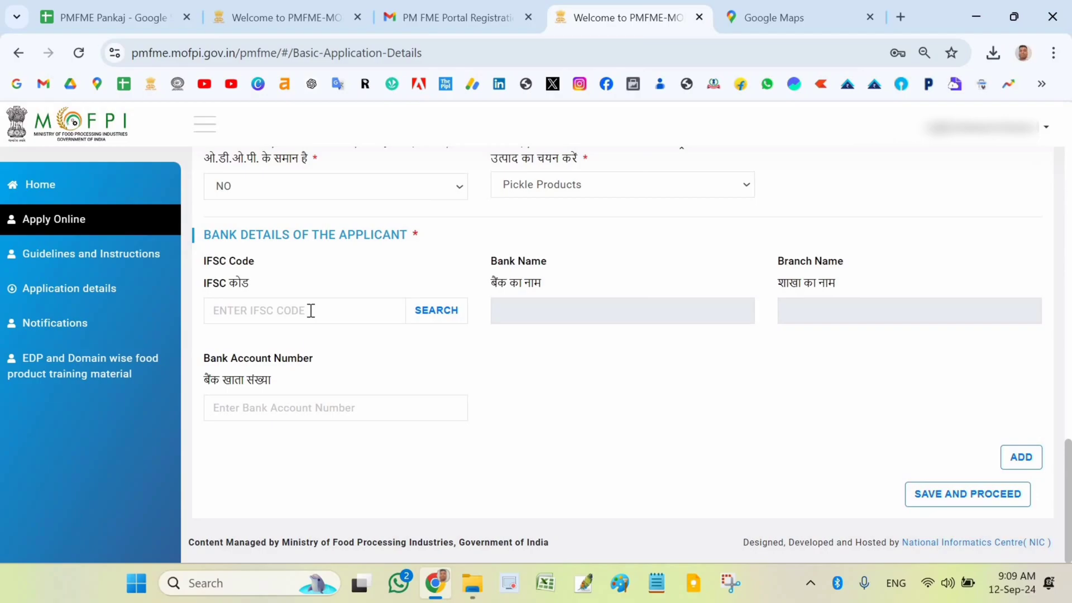
{"action": "left_click", "coordinate": [311, 310]}
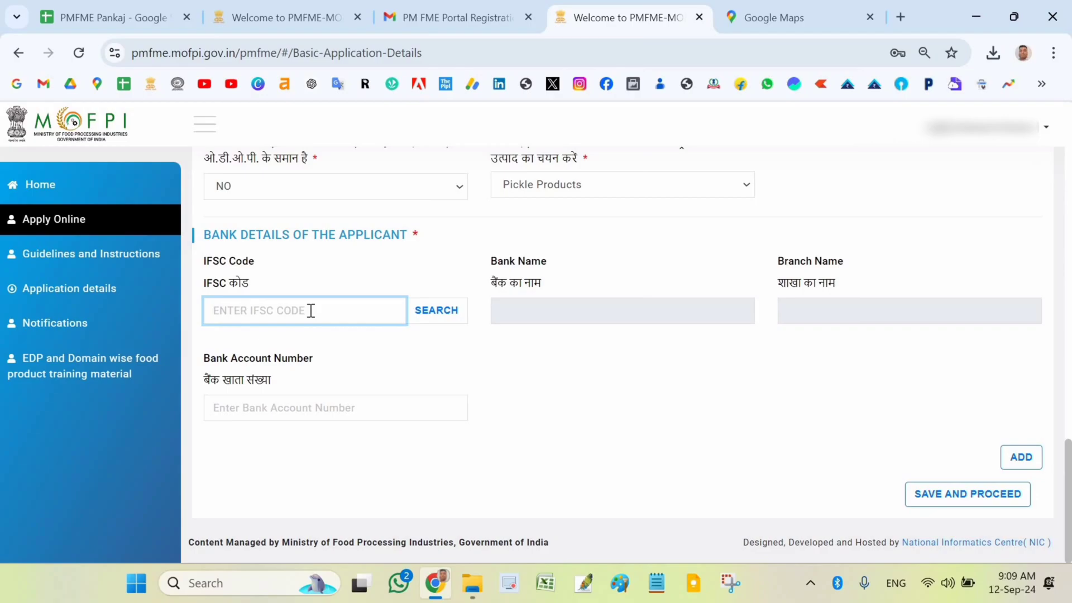
{"action": "type", "text": "SBIN0015731"}
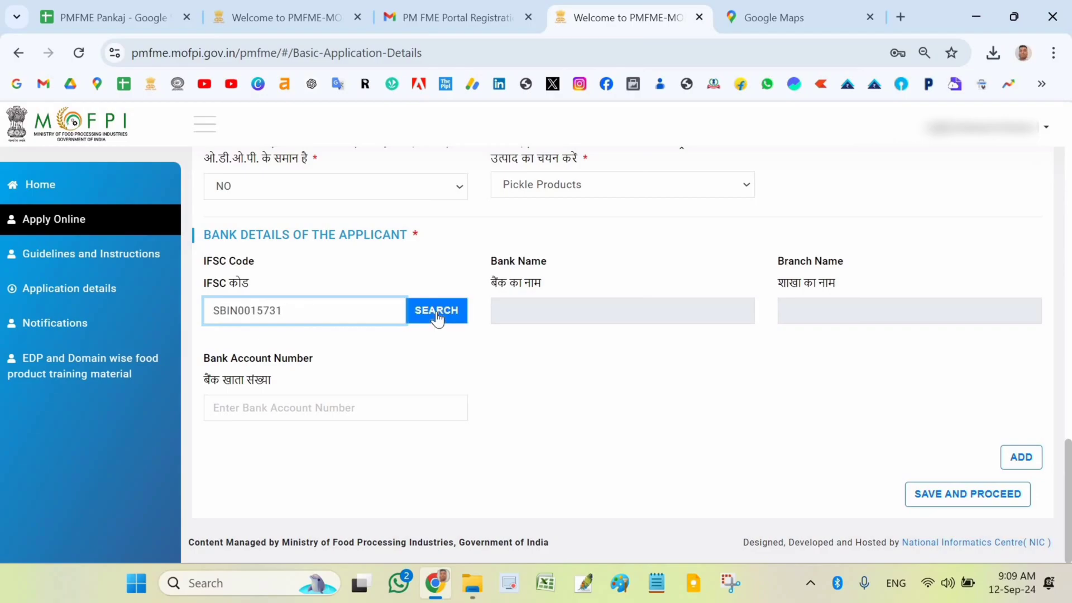
{"action": "left_click", "coordinate": [437, 316]}
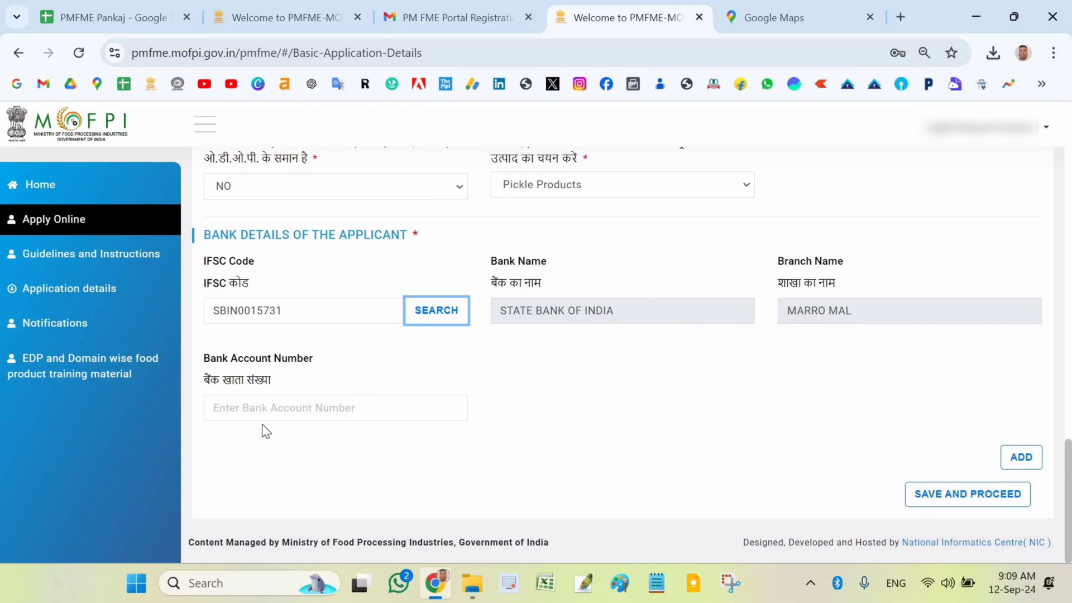
{"action": "key", "text": "Tab"}
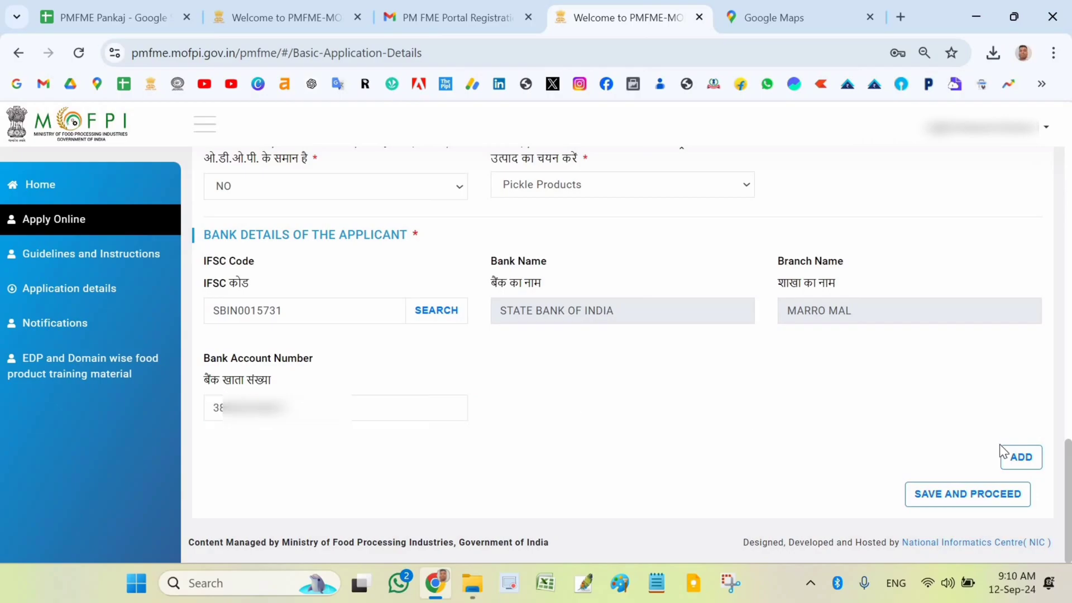
{"action": "left_click", "coordinate": [1029, 461]}
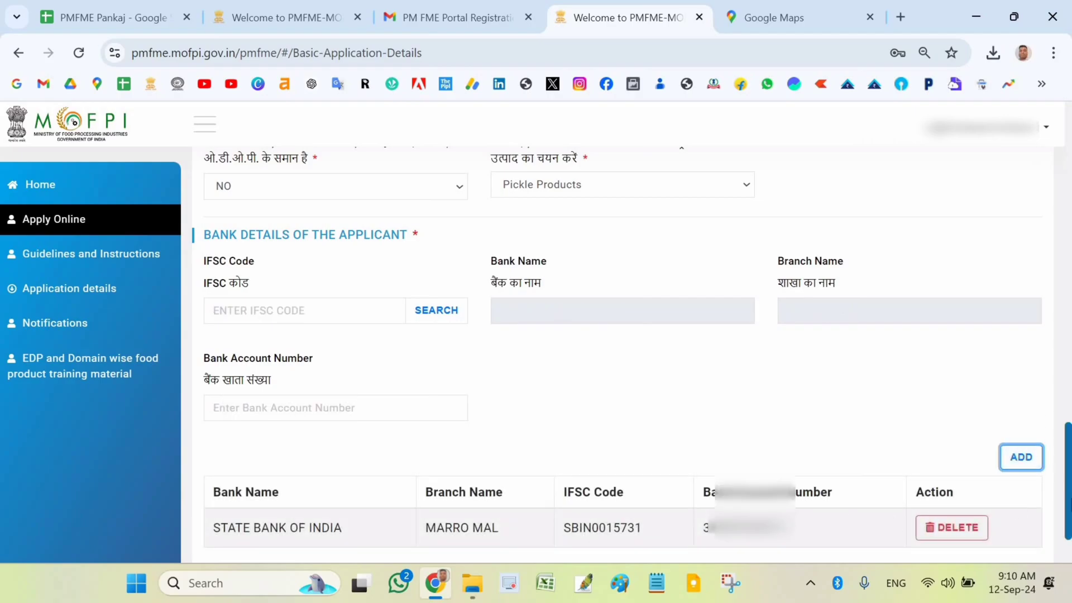
Step: Save the proposed business details and go to the Proposed Financial Details section
{"action": "scroll", "coordinate": [889, 480], "scroll_direction": "down", "scroll_amount": 2}
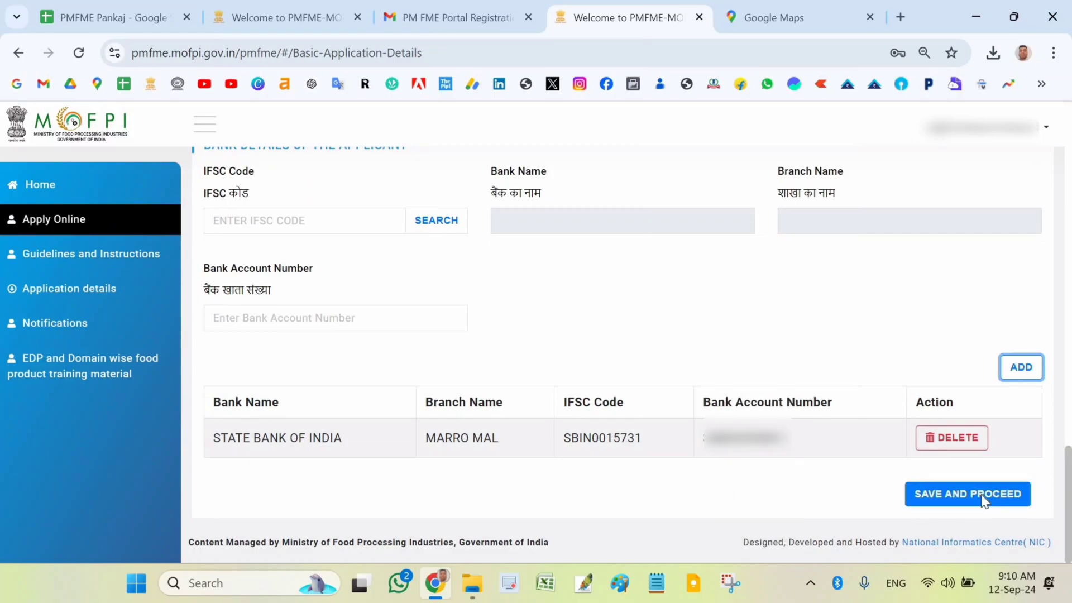
{"action": "left_click", "coordinate": [982, 502]}
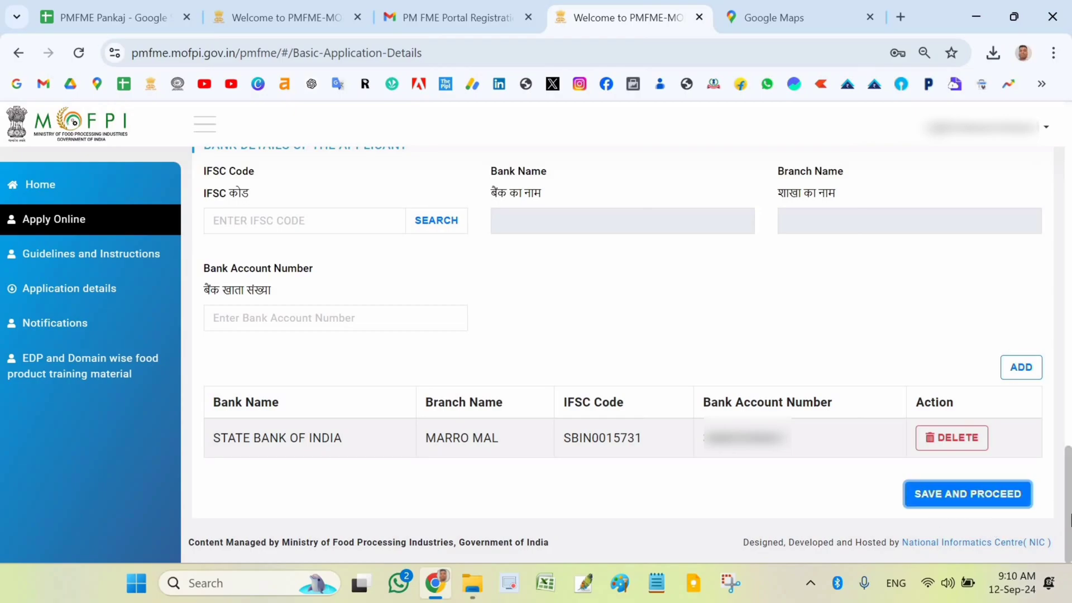
{"action": "scroll", "coordinate": [1069, 413], "scroll_direction": "up", "scroll_amount": 20}
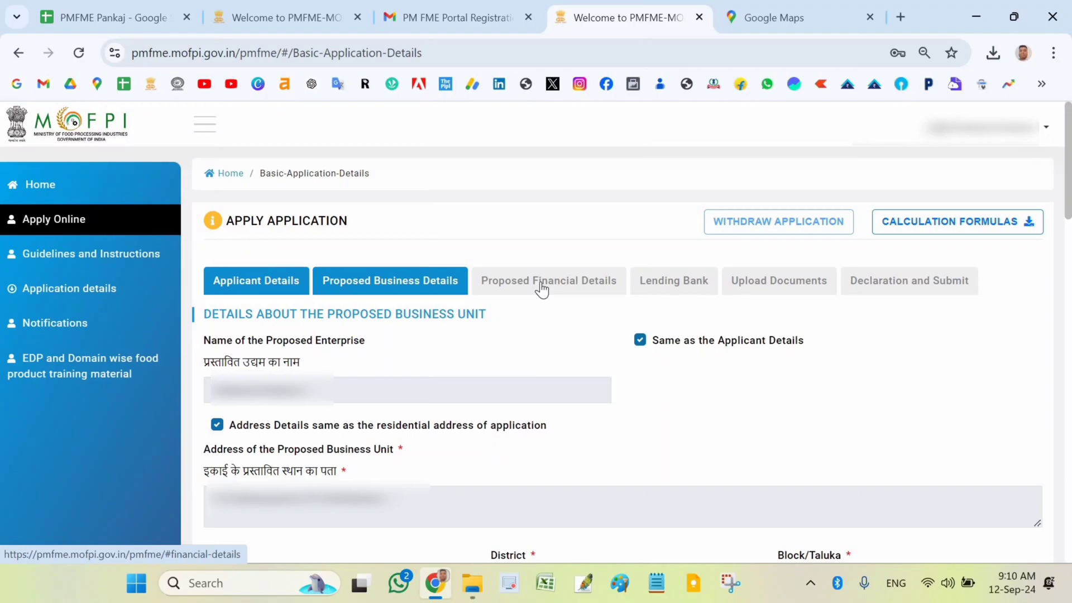
{"action": "left_click", "coordinate": [542, 287]}
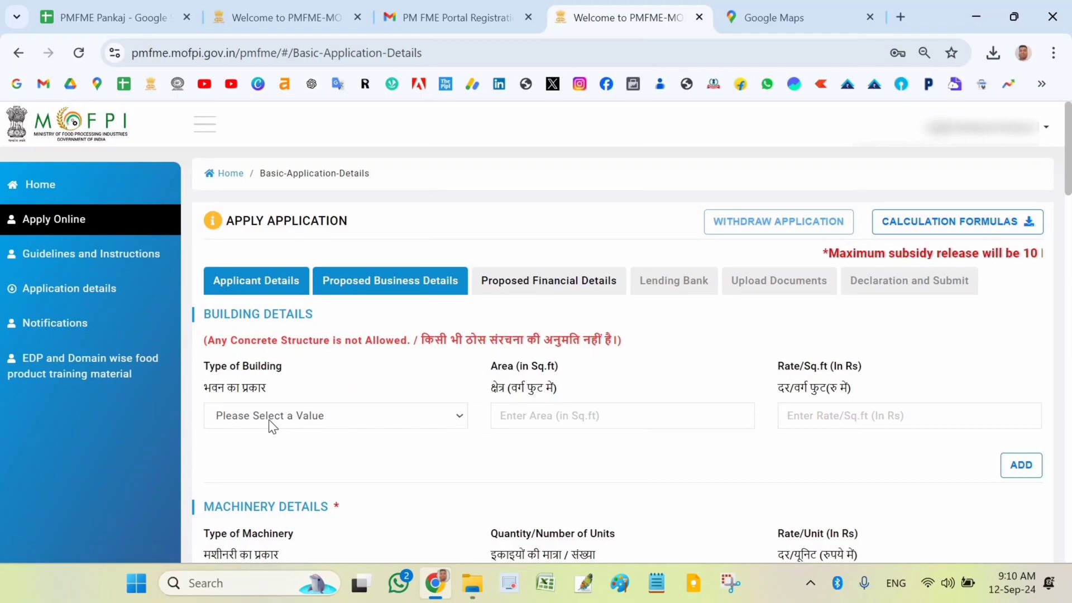
Step: Examine the building type options and the area and rate fields in the building details
{"action": "left_click", "coordinate": [312, 415]}
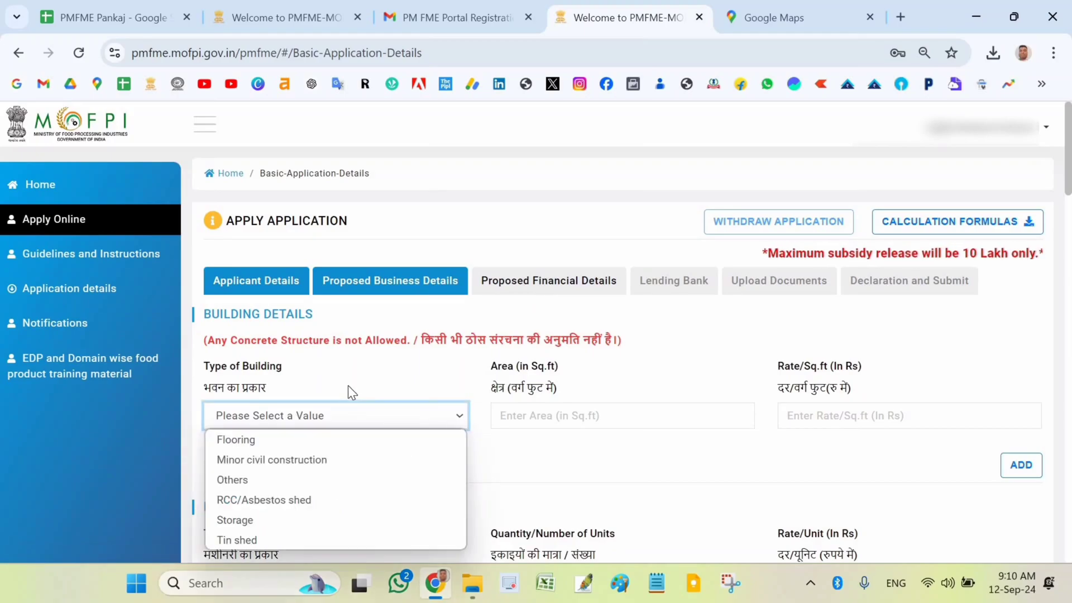
{"action": "left_click", "coordinate": [621, 346]}
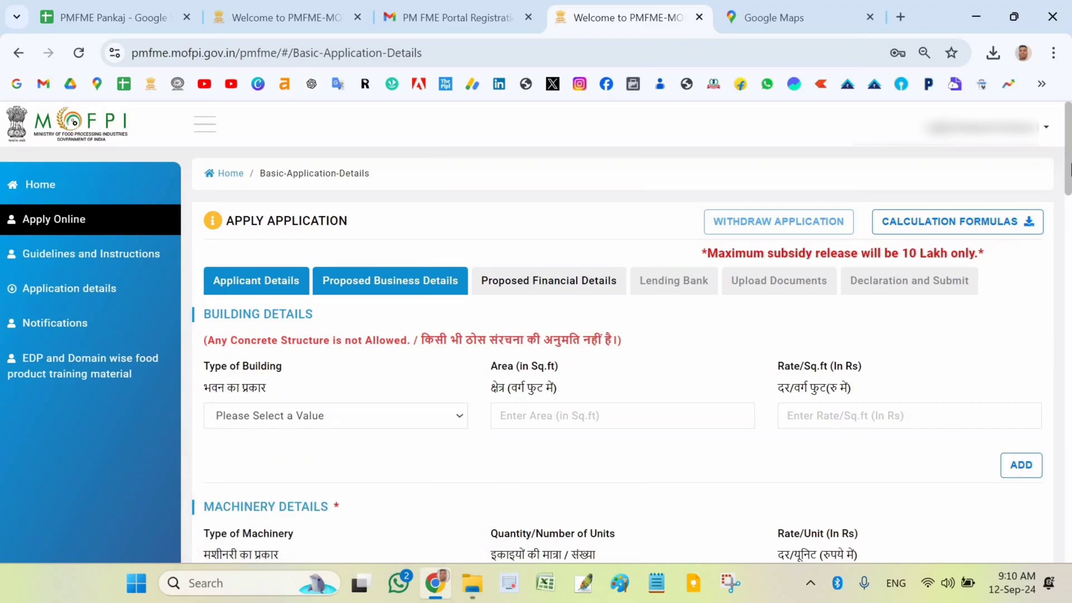
{"action": "left_click_drag", "start_coordinate": [1069, 176], "coordinate": [1069, 210]}
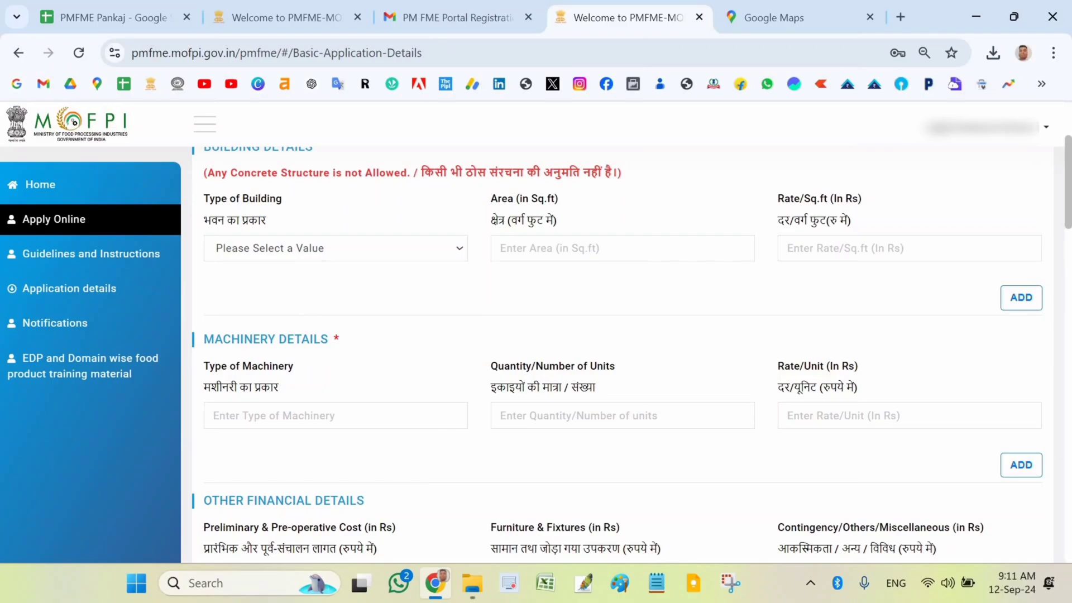
{"action": "left_click", "coordinate": [291, 249]}
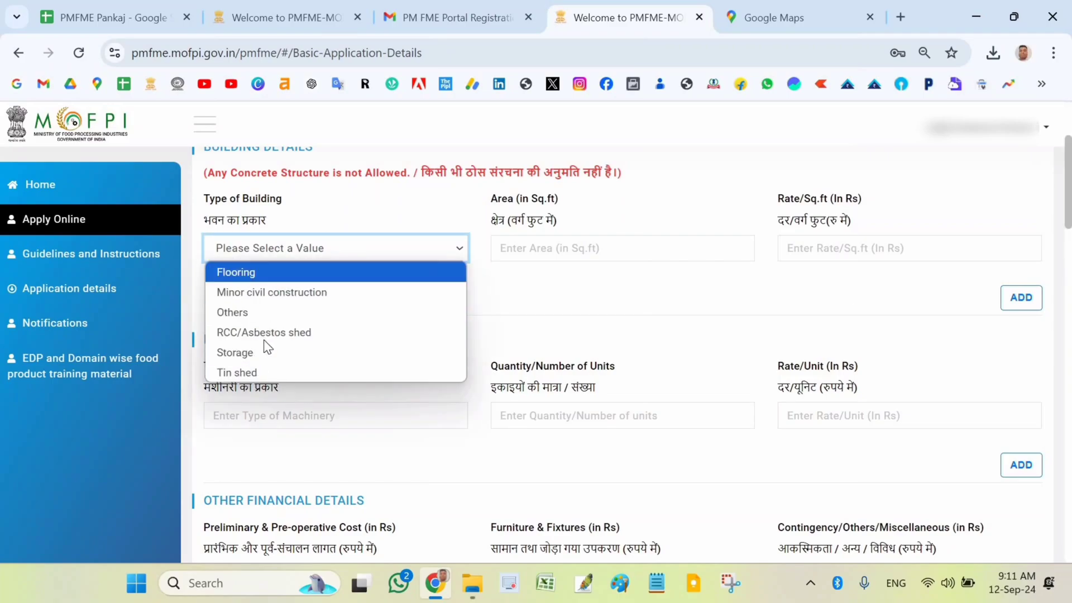
{"action": "left_click", "coordinate": [567, 247]}
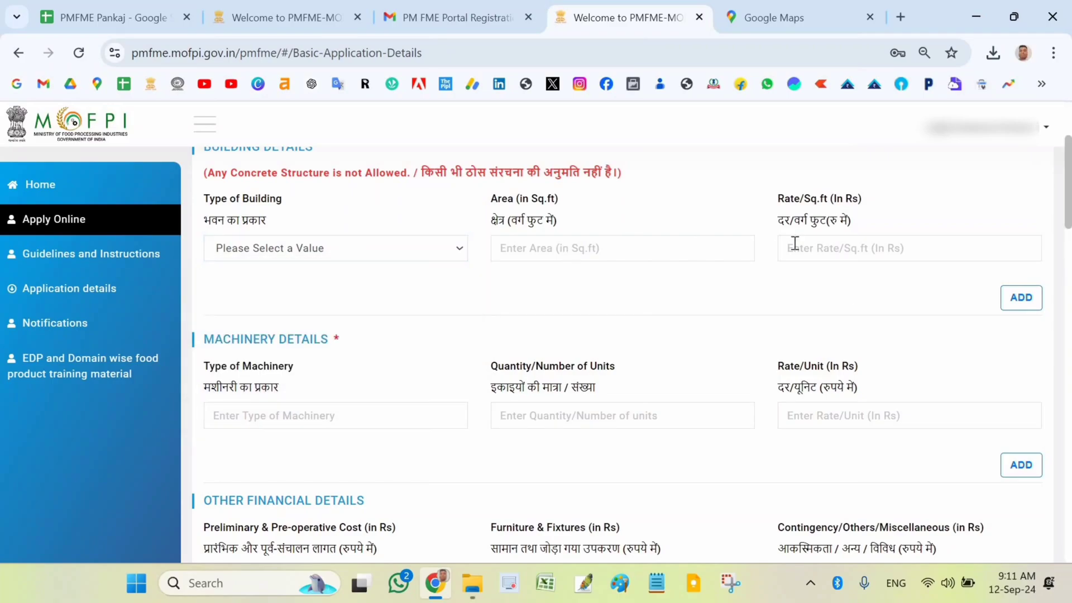
{"action": "left_click", "coordinate": [861, 246]}
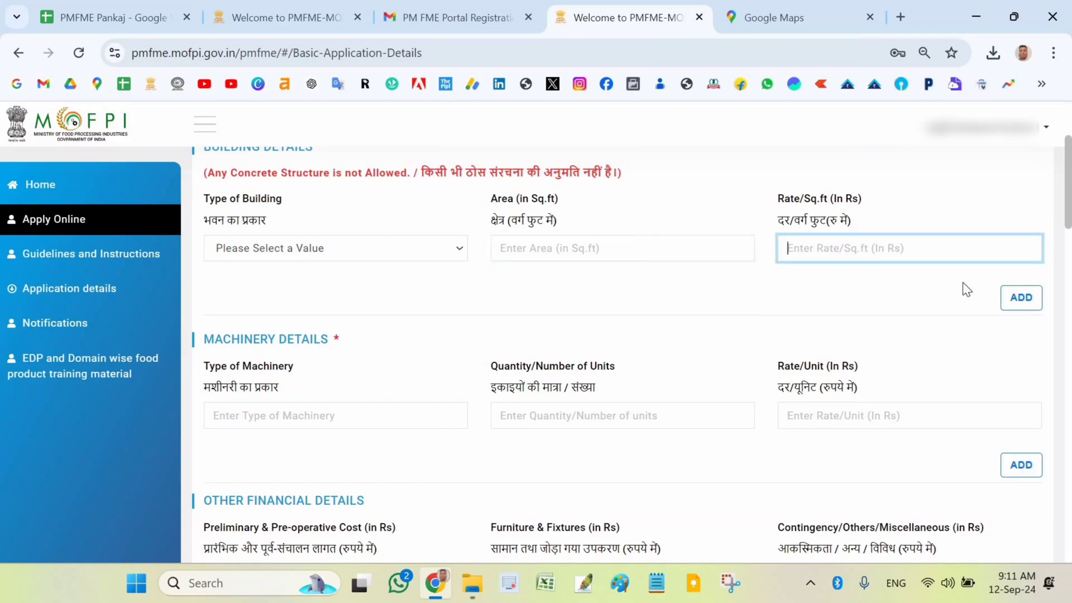
{"action": "left_click", "coordinate": [1022, 299]}
{"action": "left_click", "coordinate": [359, 315]}
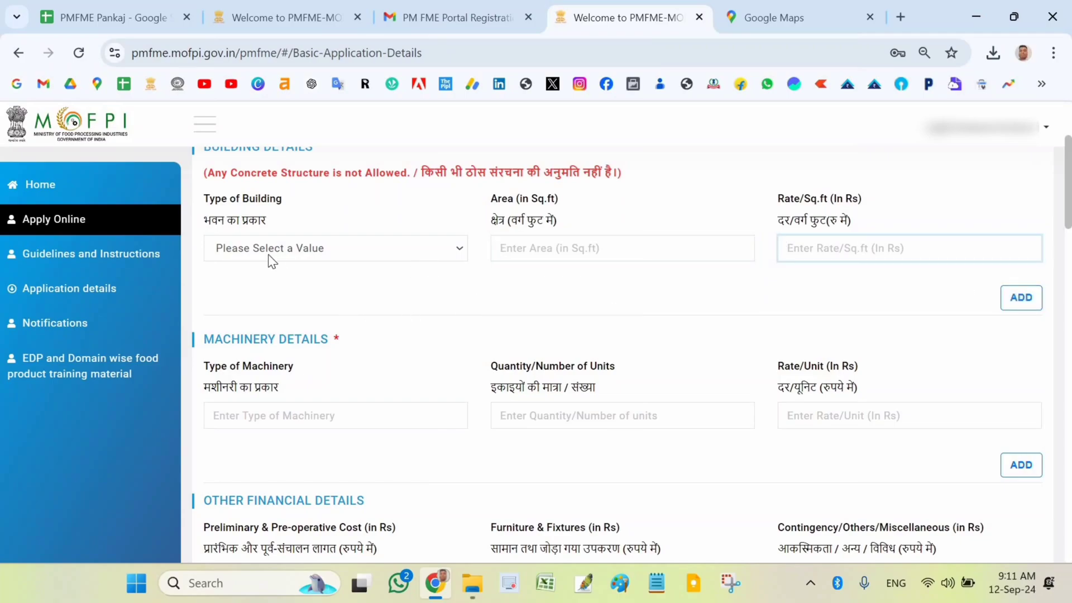
Step: Add a Cutter to the machinery details with quantity 1 and a rate of Rs 6000 per unit
{"action": "scroll", "coordinate": [293, 330], "scroll_direction": "down", "scroll_amount": 1}
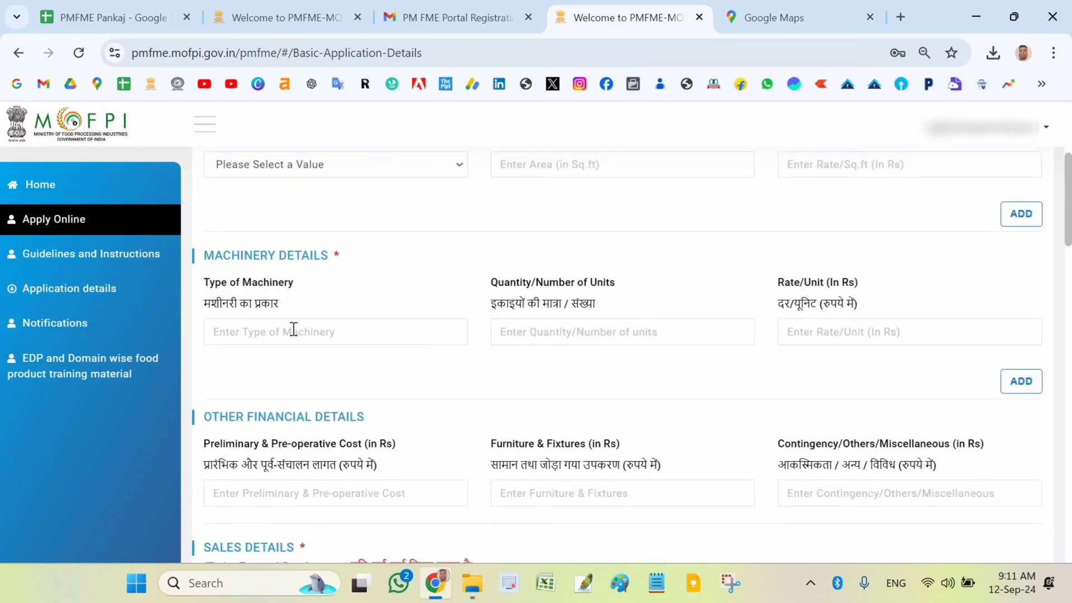
{"action": "left_click", "coordinate": [341, 331]}
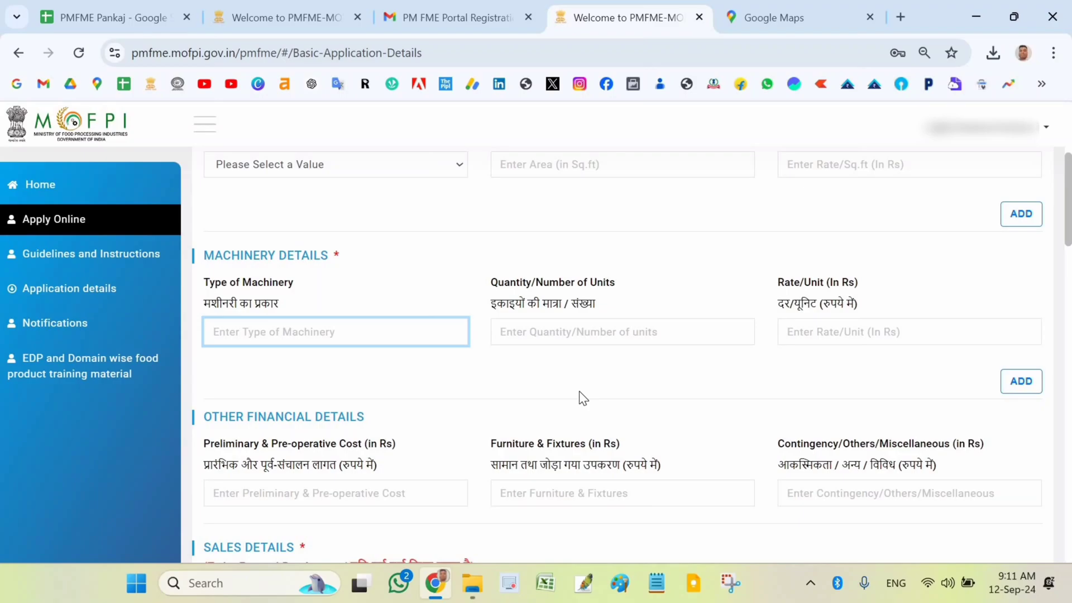
{"action": "type", "text": "Cutter"}
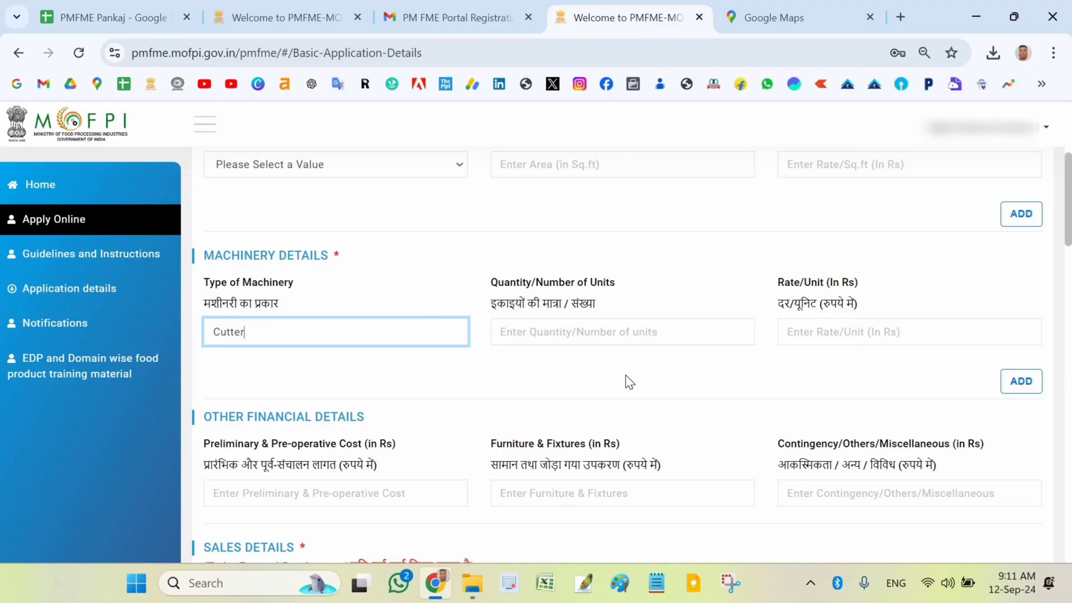
{"action": "left_click", "coordinate": [598, 332]}
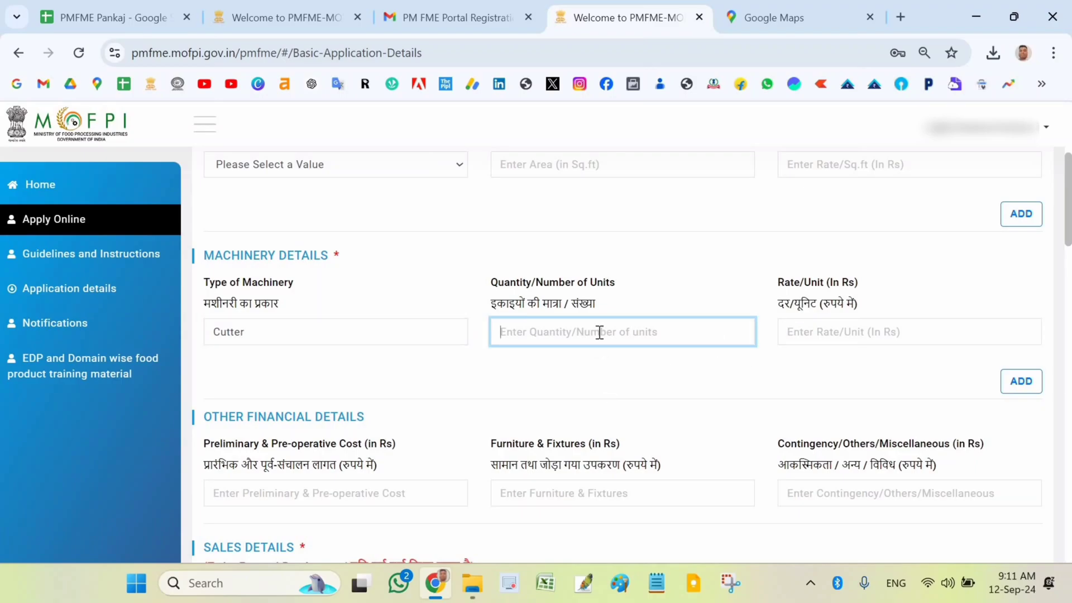
{"action": "type", "text": "1"}
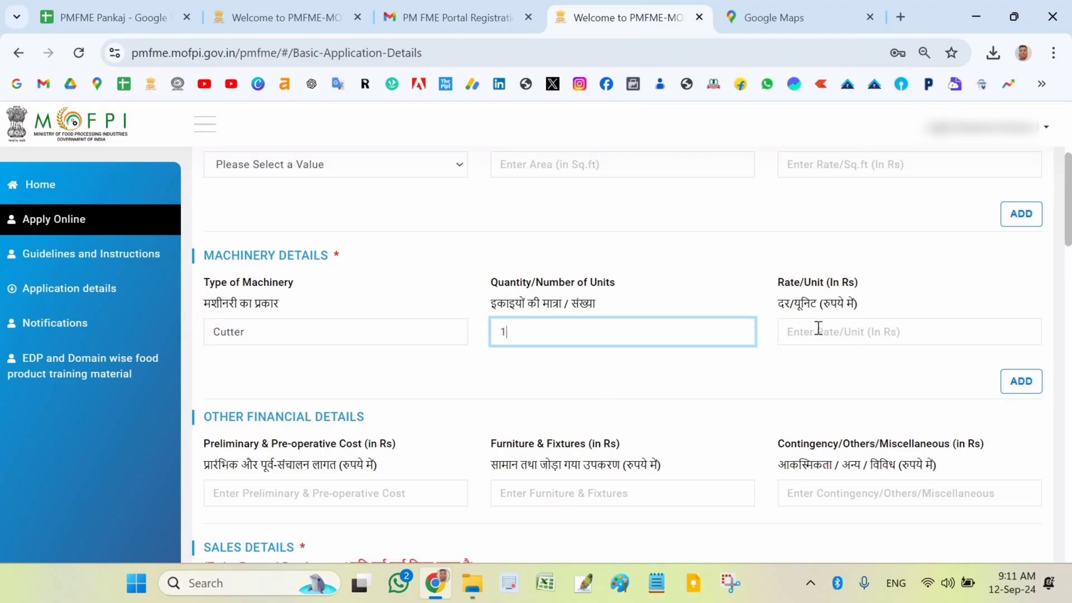
{"action": "left_click", "coordinate": [300, 333]}
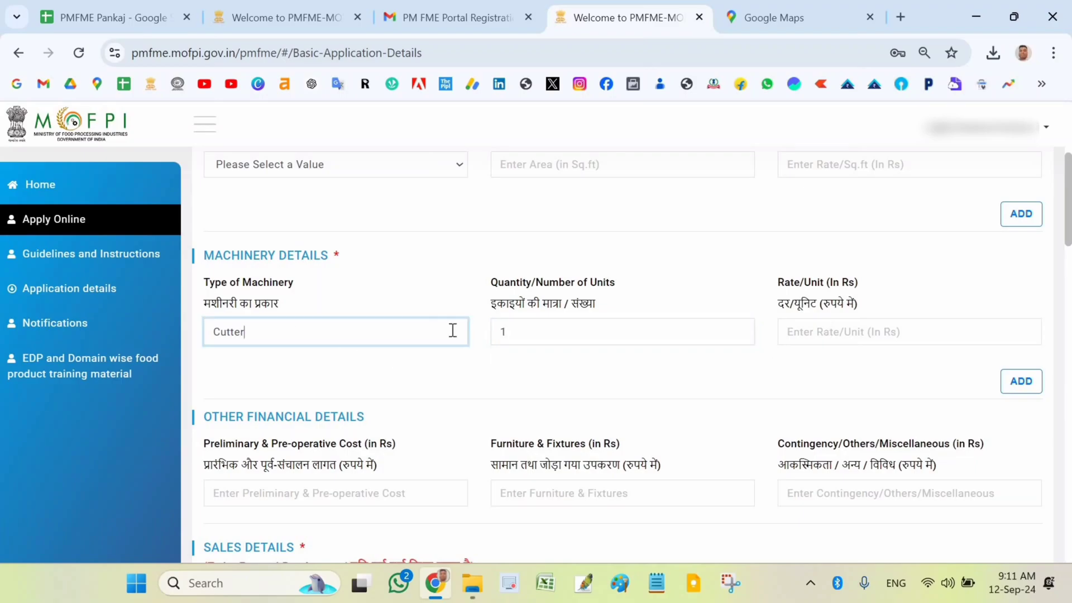
{"action": "left_click", "coordinate": [858, 333]}
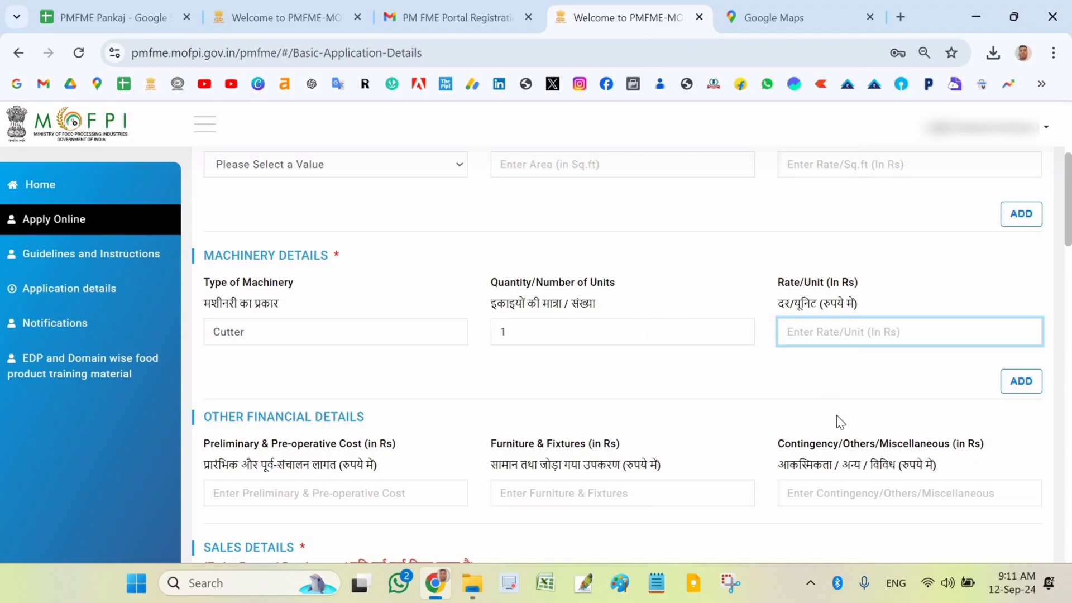
{"action": "type", "text": "6000"}
{"action": "left_click", "coordinate": [1021, 381]}
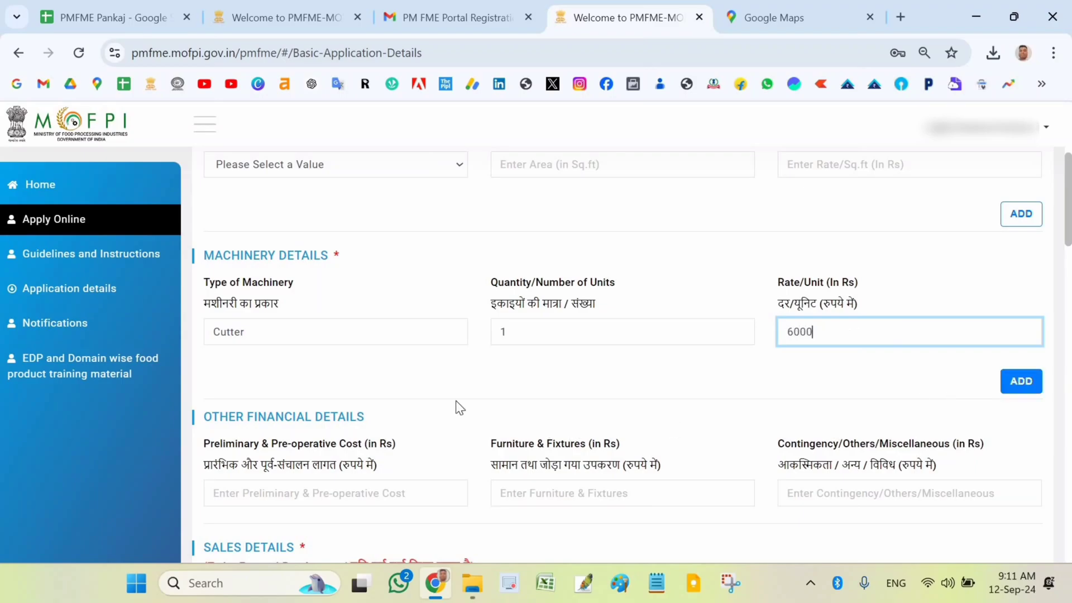
Step: Add a Packing Machine to the machinery details with quantity 1 and a rate of Rs 6000 per unit
{"action": "left_click", "coordinate": [301, 334]}
{"action": "type", "text": "Pac"}
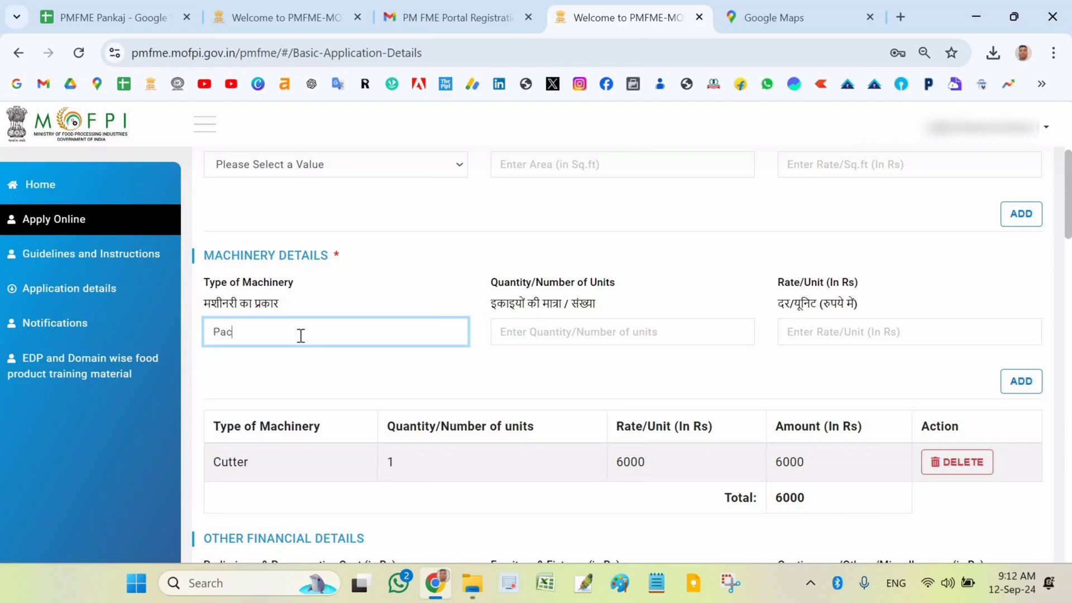
{"action": "type", "text": "king Machine"}
{"action": "left_click", "coordinate": [517, 336]}
{"action": "type", "text": "1"}
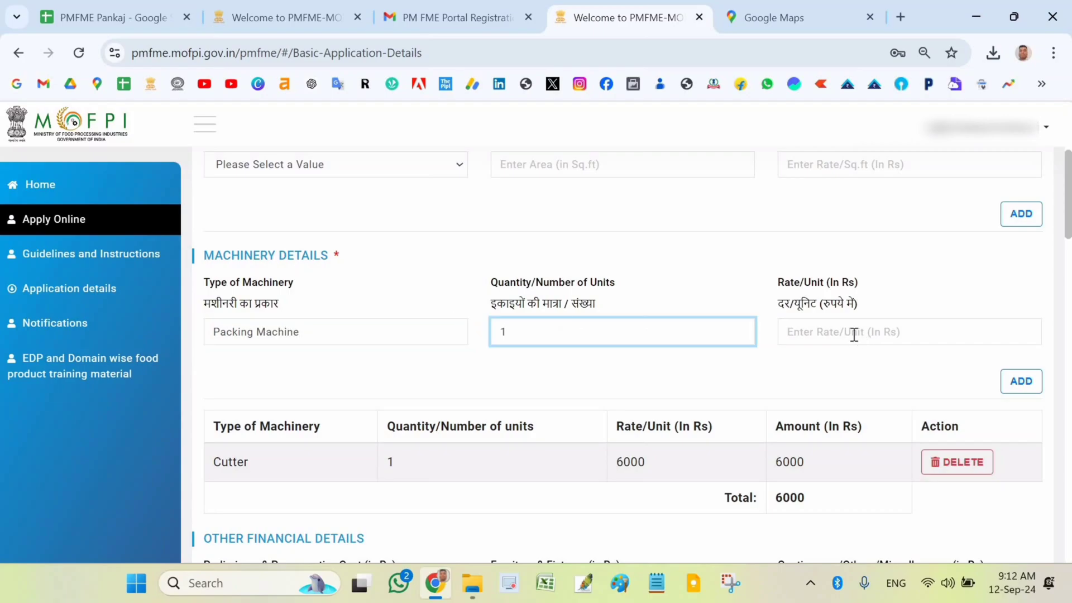
{"action": "left_click", "coordinate": [854, 334]}
{"action": "type", "text": "500"}
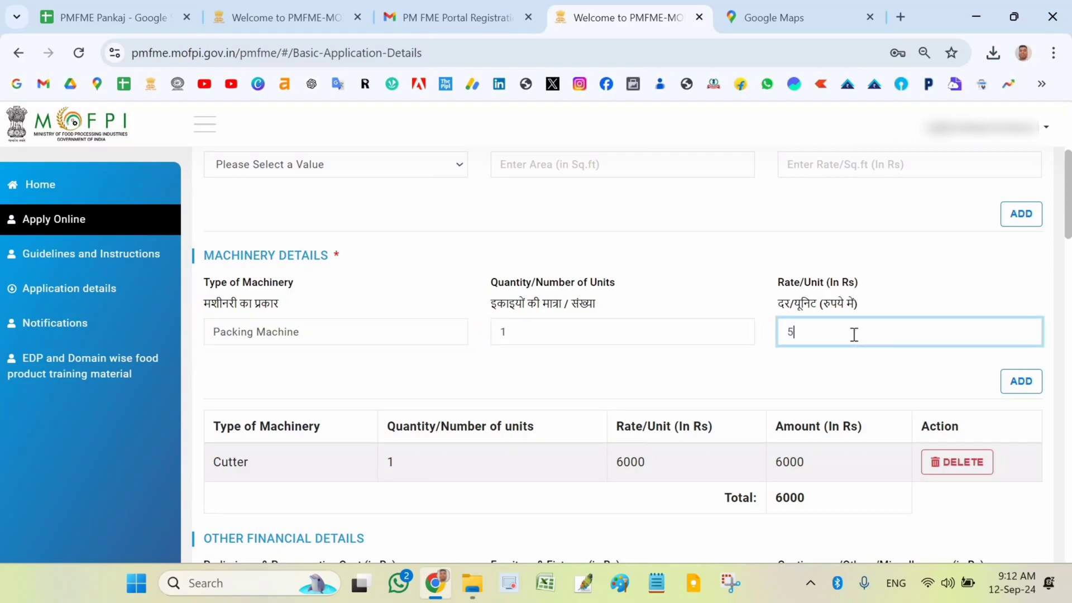
{"action": "key", "text": "BackSpace"}
{"action": "key", "text": "BackSpace"}
{"action": "key", "text": "BackSpace"}
{"action": "type", "text": "6000"}
{"action": "left_click", "coordinate": [1023, 385]}
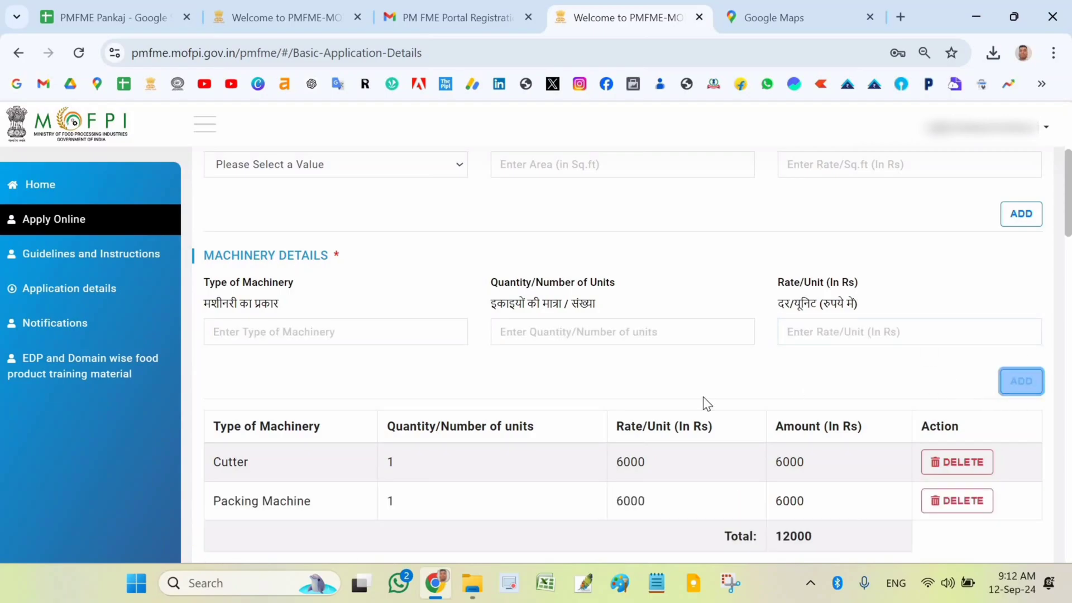
Step: Add a Weight Machine at Rs 3500 and a Bartan Set at Rs 9500 to the machinery details, with quantity 1 each
{"action": "left_click", "coordinate": [272, 334]}
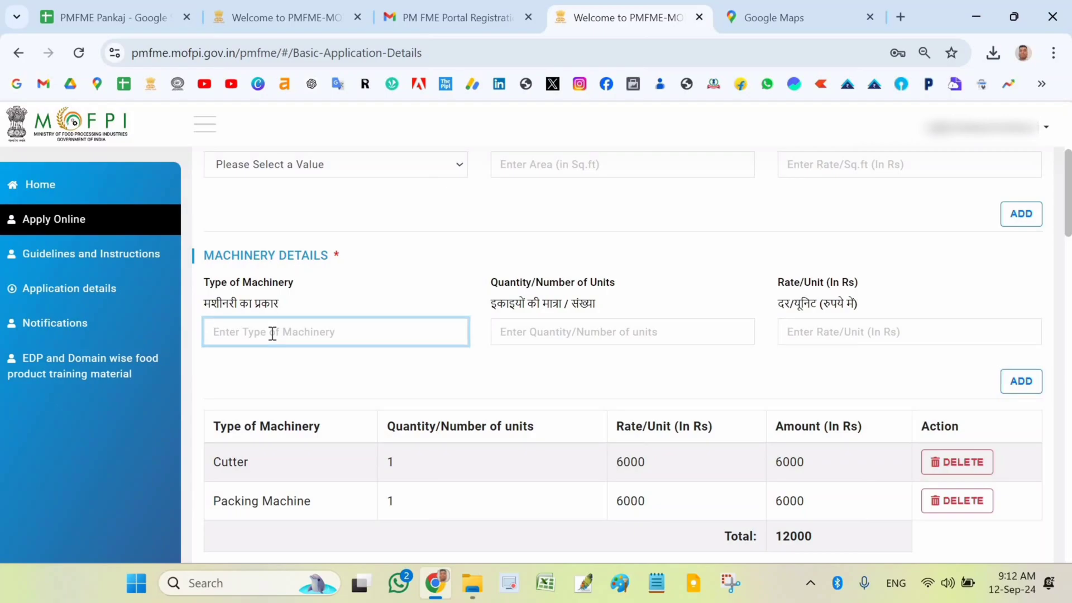
{"action": "type", "text": "1"}
{"action": "key", "text": "ctrl+a"}
{"action": "type", "text": "Wei"}
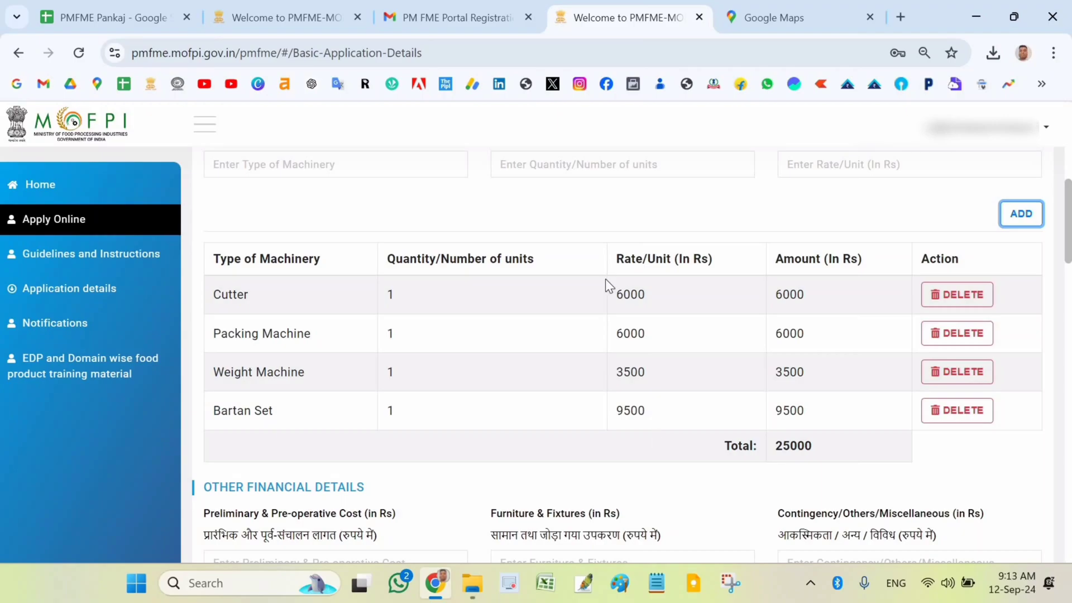
Step: Review the machinery entries and their total amount, and examine the cost fields in the other financial details
{"action": "scroll", "coordinate": [788, 370], "scroll_direction": "down", "scroll_amount": 2}
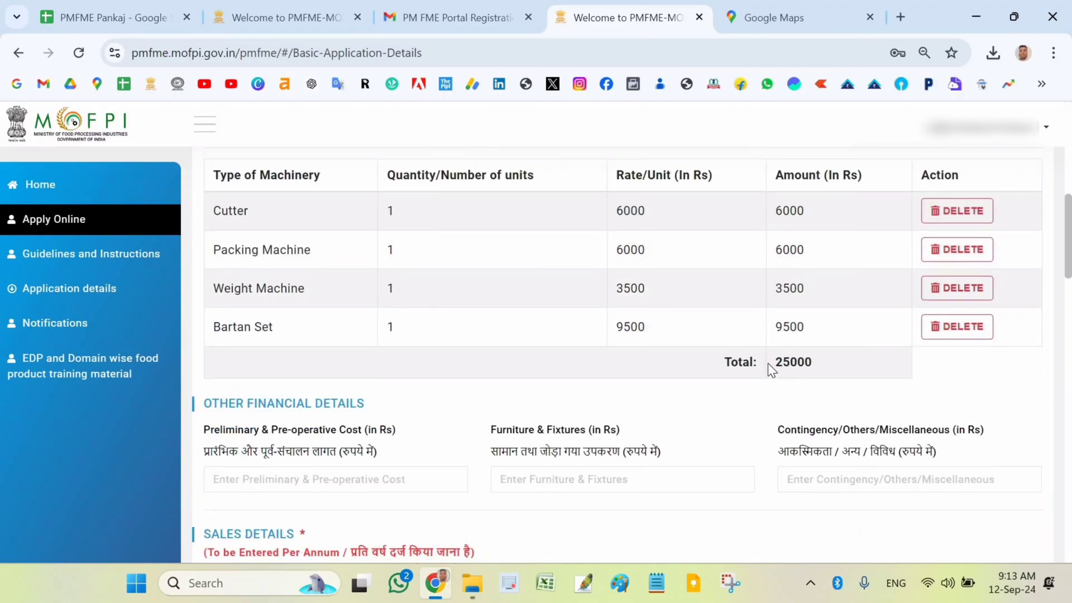
{"action": "double_click", "coordinate": [846, 360]}
{"action": "scroll", "coordinate": [227, 223], "scroll_direction": "up", "scroll_amount": 4}
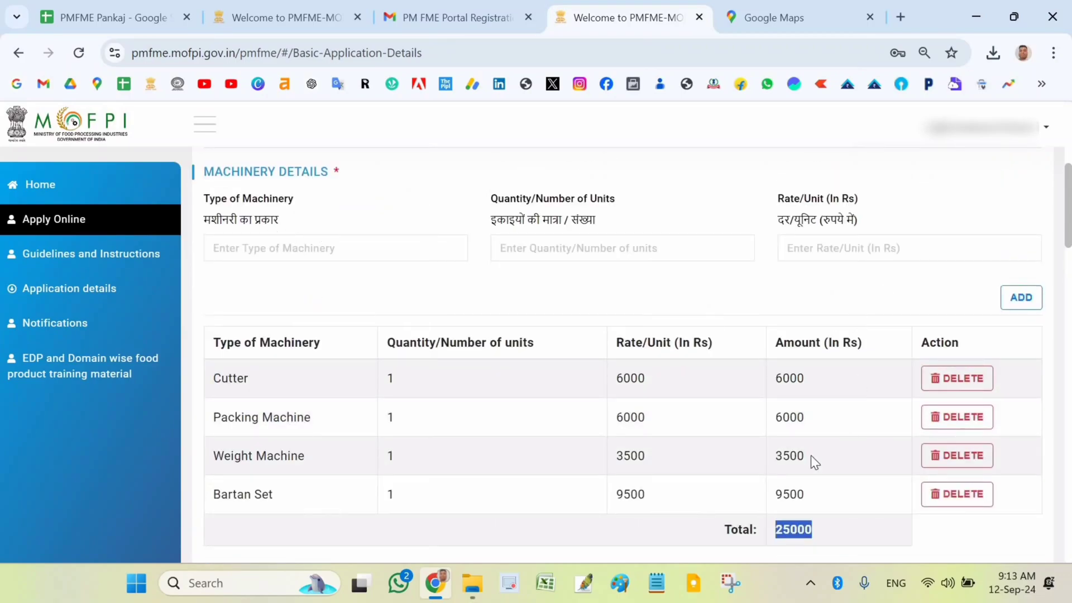
{"action": "scroll", "coordinate": [586, 390], "scroll_direction": "up", "scroll_amount": 1}
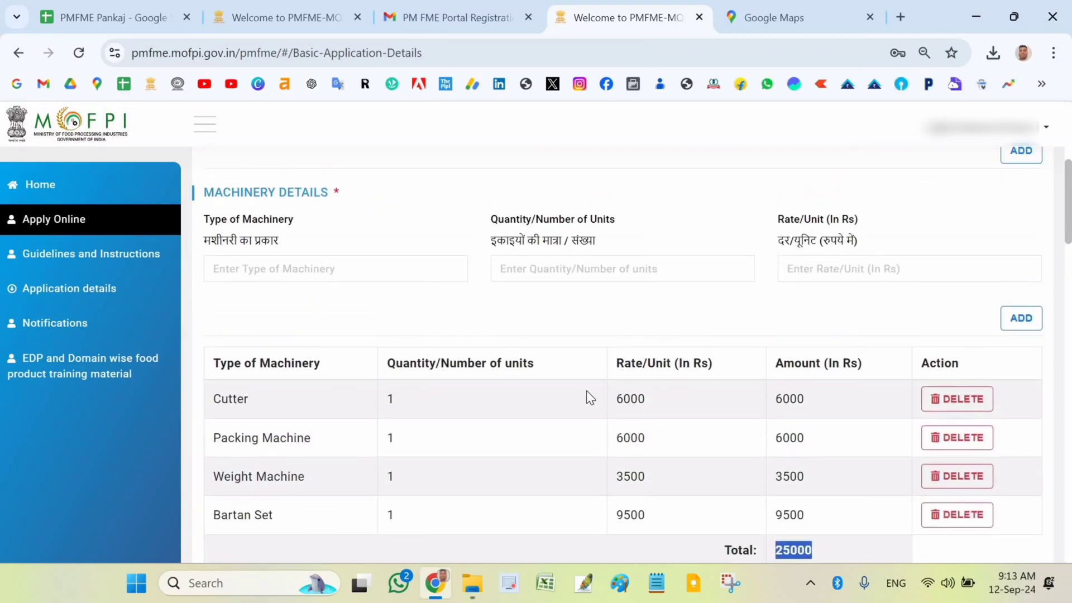
{"action": "scroll", "coordinate": [605, 366], "scroll_direction": "up", "scroll_amount": 2}
{"action": "scroll", "coordinate": [732, 407], "scroll_direction": "down", "scroll_amount": 6}
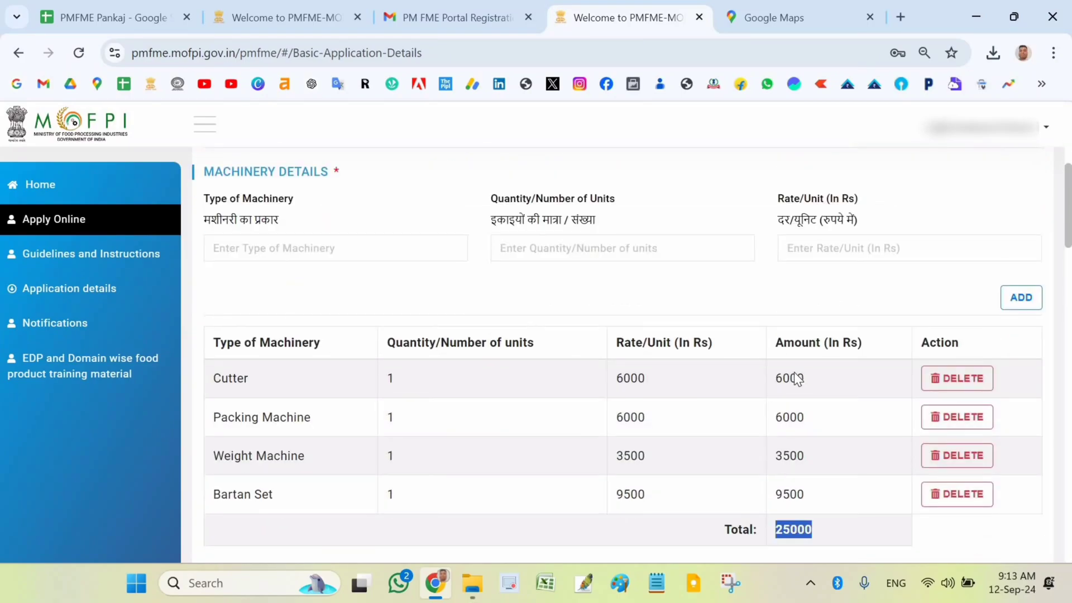
{"action": "scroll", "coordinate": [558, 363], "scroll_direction": "down", "scroll_amount": 2}
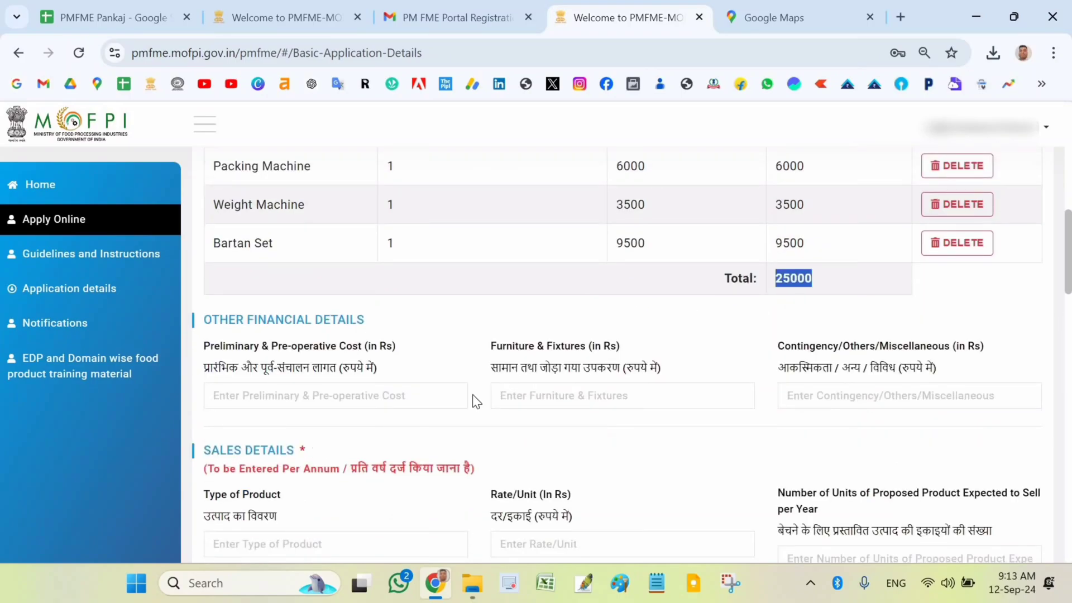
{"action": "scroll", "coordinate": [274, 313], "scroll_direction": "down", "scroll_amount": 2}
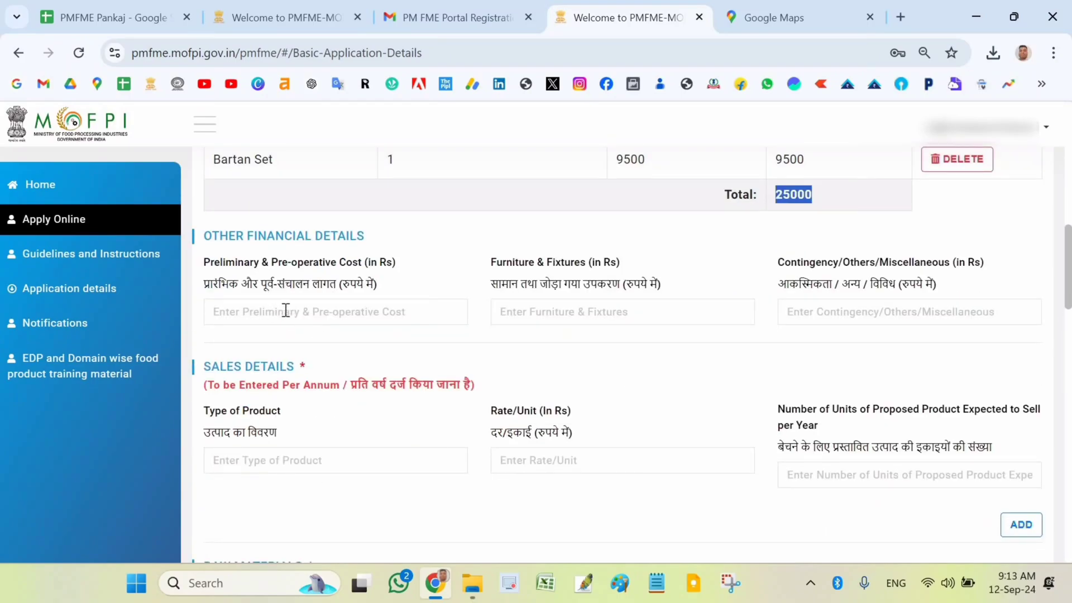
{"action": "left_click", "coordinate": [287, 311]}
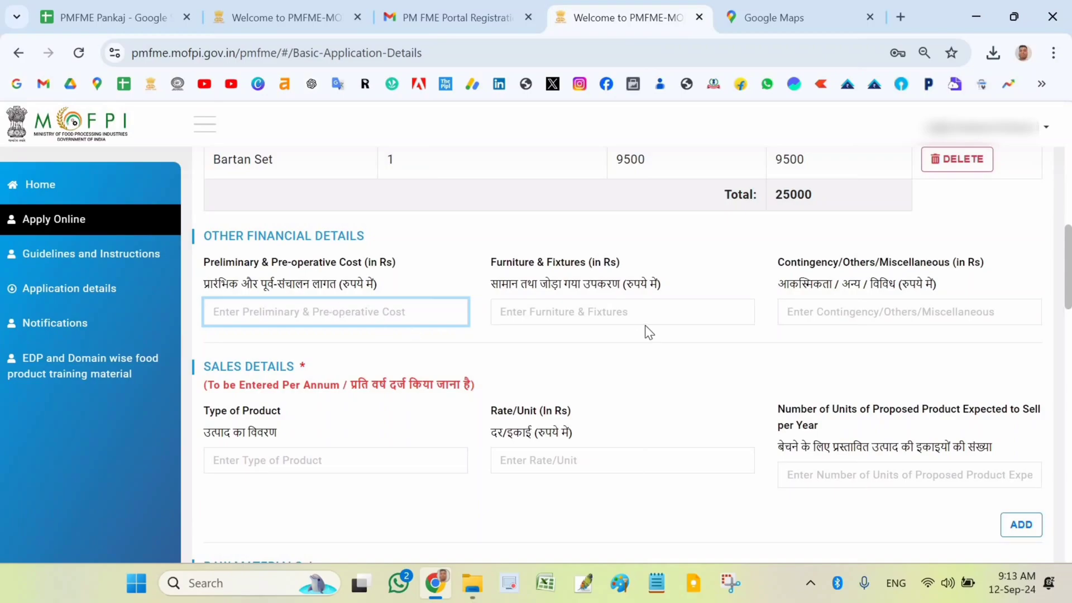
{"action": "key", "text": "Tab"}
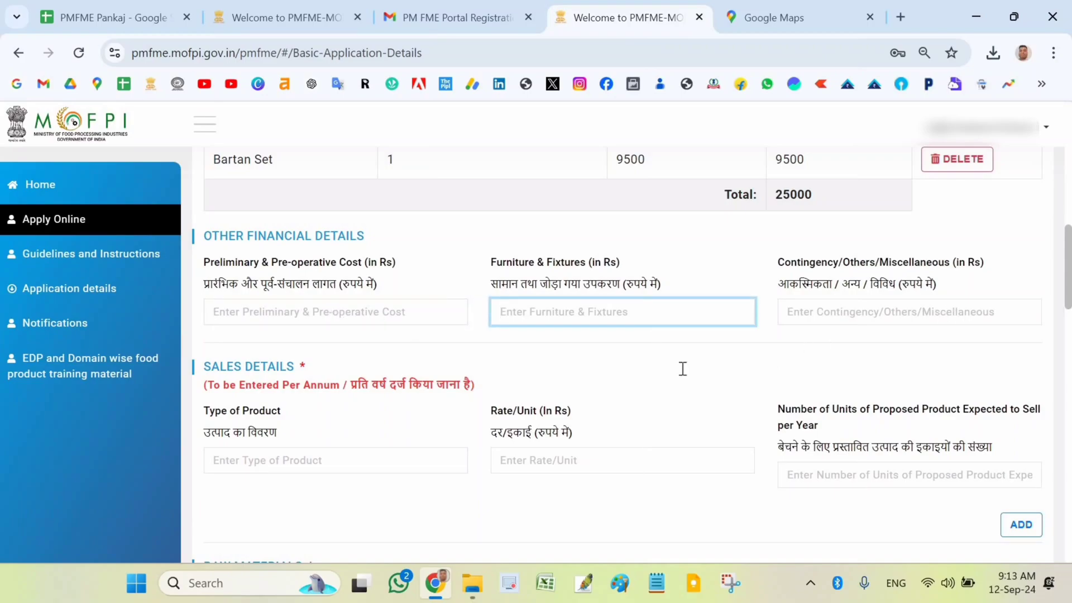
{"action": "scroll", "coordinate": [614, 346], "scroll_direction": "down", "scroll_amount": 2}
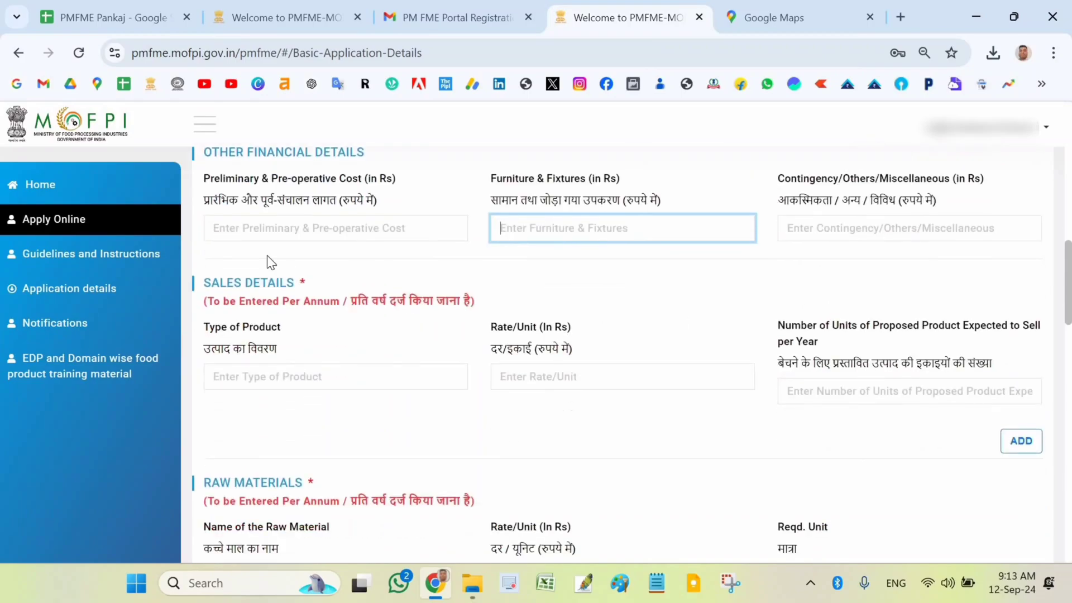
Step: Enter Pickle Big 1 Kg as the type of product in the sales details and check the machinery total
{"action": "left_click", "coordinate": [259, 382]}
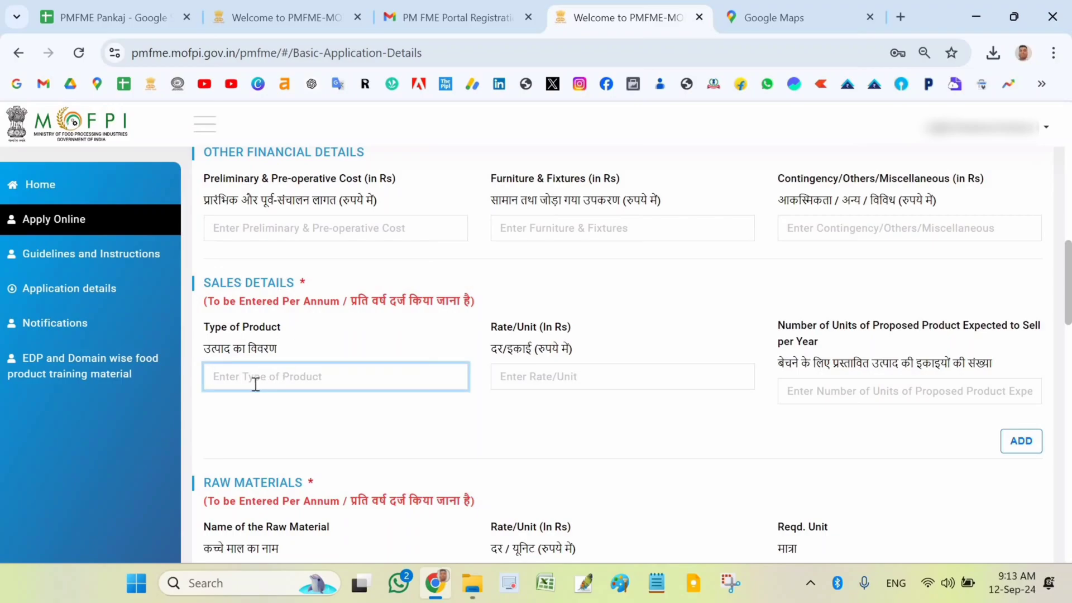
{"action": "type", "text": "Pickle Big 1 Kg"}
{"action": "left_click", "coordinate": [534, 375]}
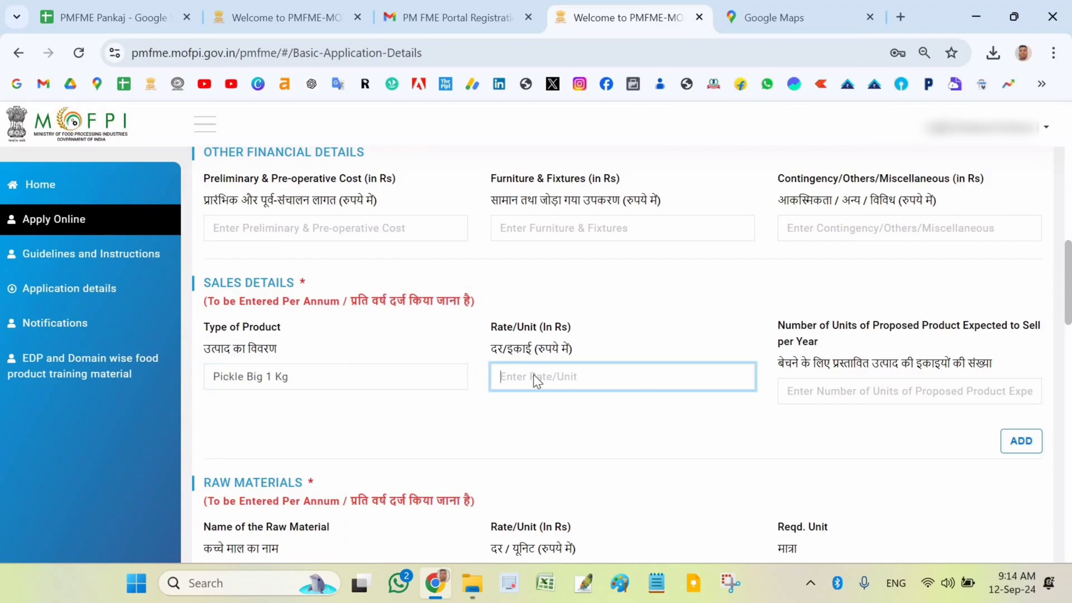
{"action": "scroll", "coordinate": [787, 310], "scroll_direction": "up", "scroll_amount": 3}
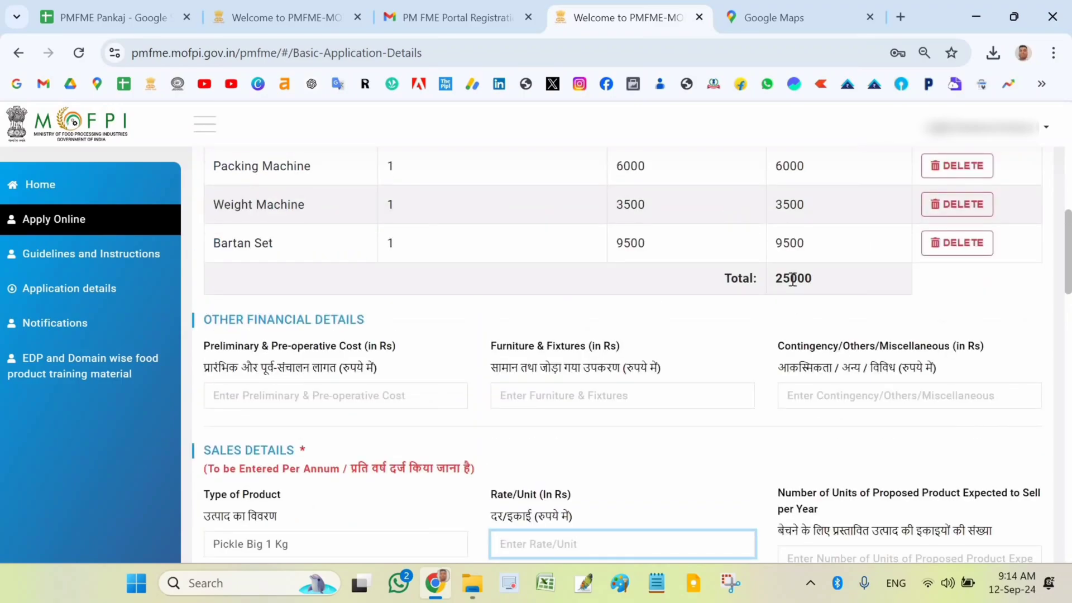
{"action": "double_click", "coordinate": [792, 278]}
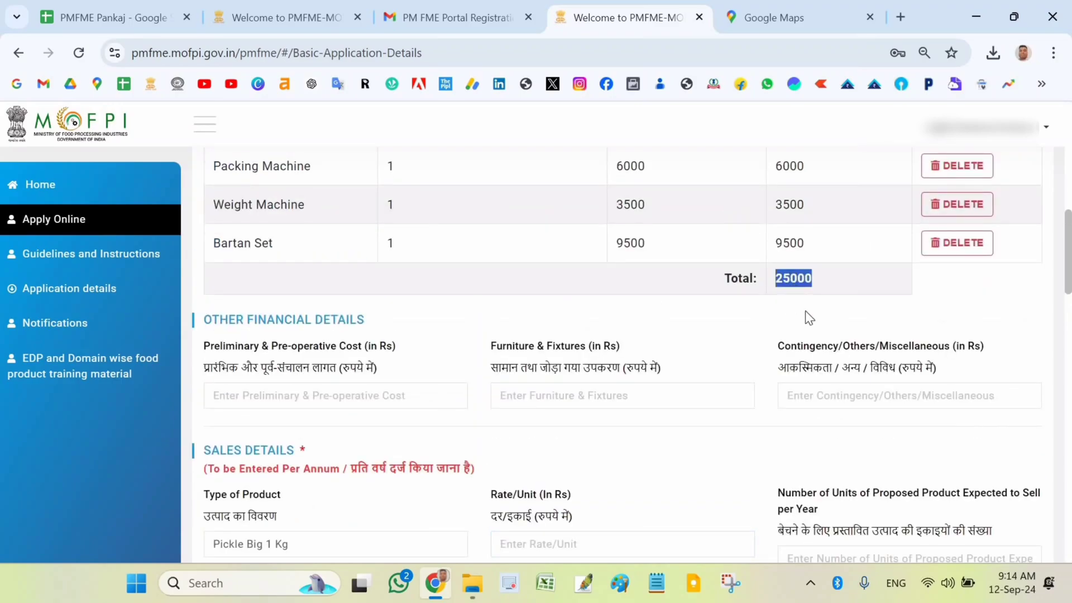
{"action": "scroll", "coordinate": [809, 300], "scroll_direction": "down", "scroll_amount": 1}
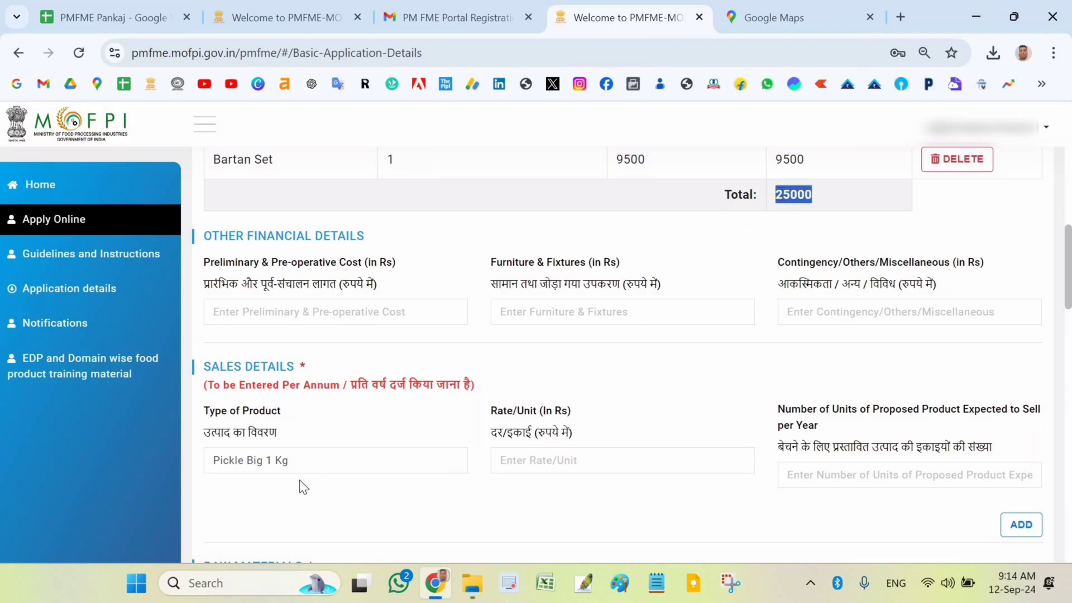
Step: Complete the sales entry as Pickle Big 1 Kg Pack at Rs 200 per unit with 500 units per year and add it
{"action": "left_click", "coordinate": [549, 459]}
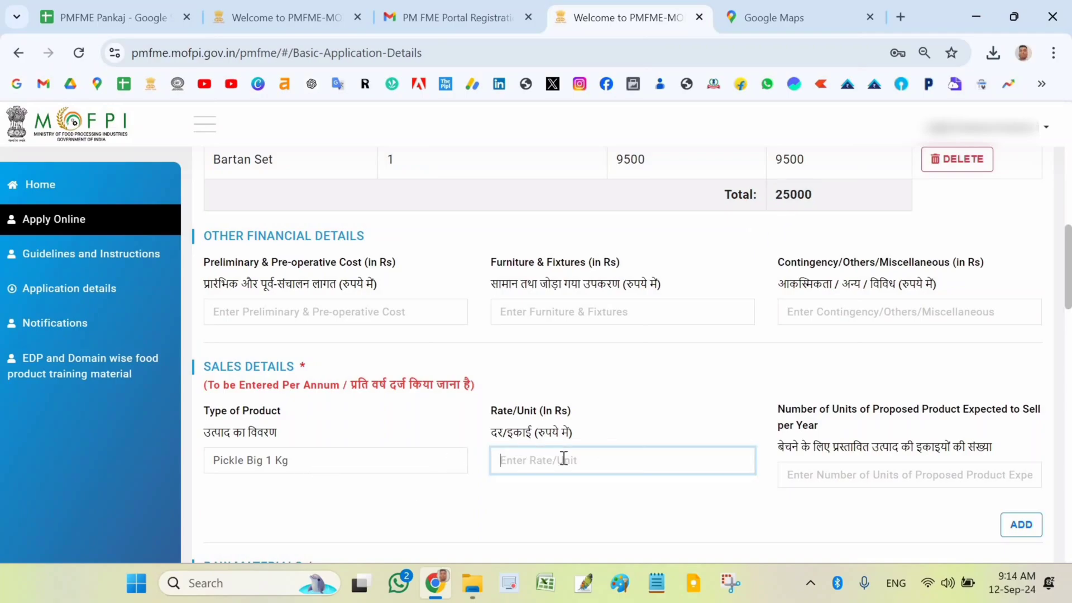
{"action": "scroll", "coordinate": [568, 457], "scroll_direction": "down", "scroll_amount": 3}
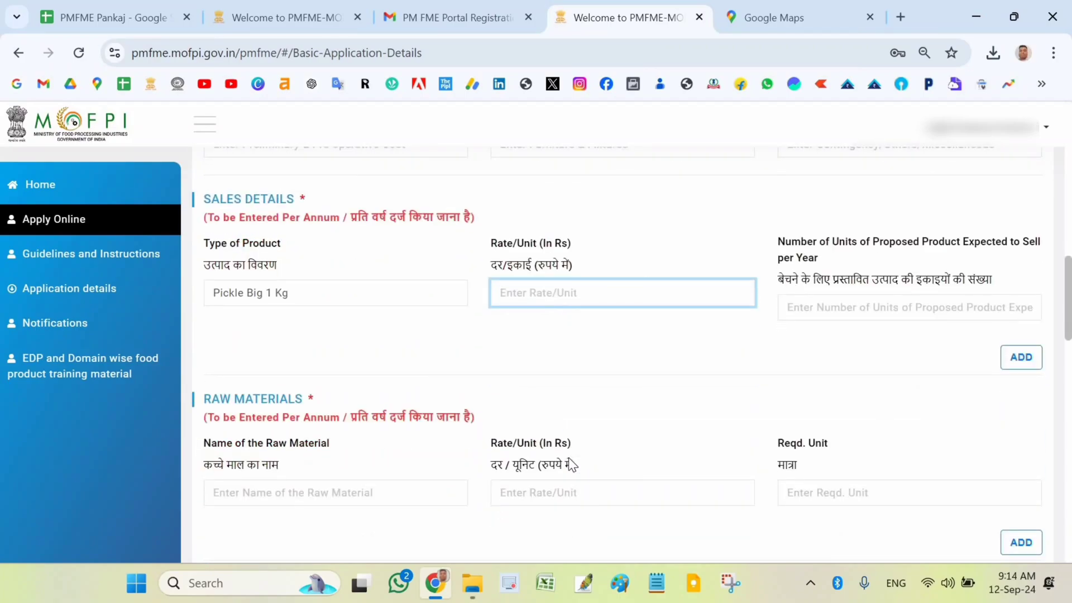
{"action": "type", "text": "200"}
{"action": "key", "text": "Tab"}
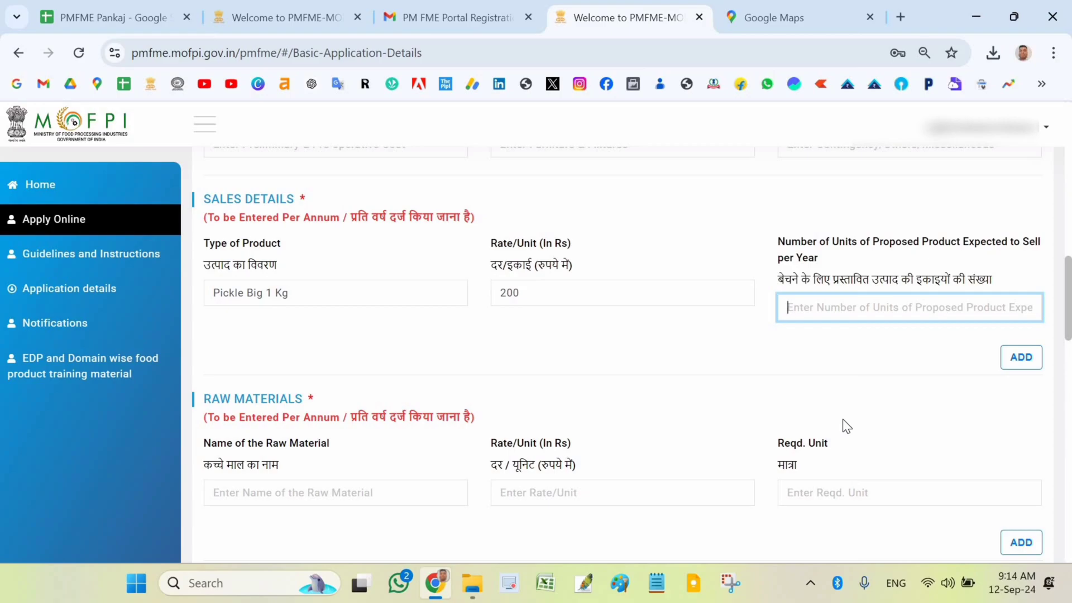
{"action": "type", "text": "500"}
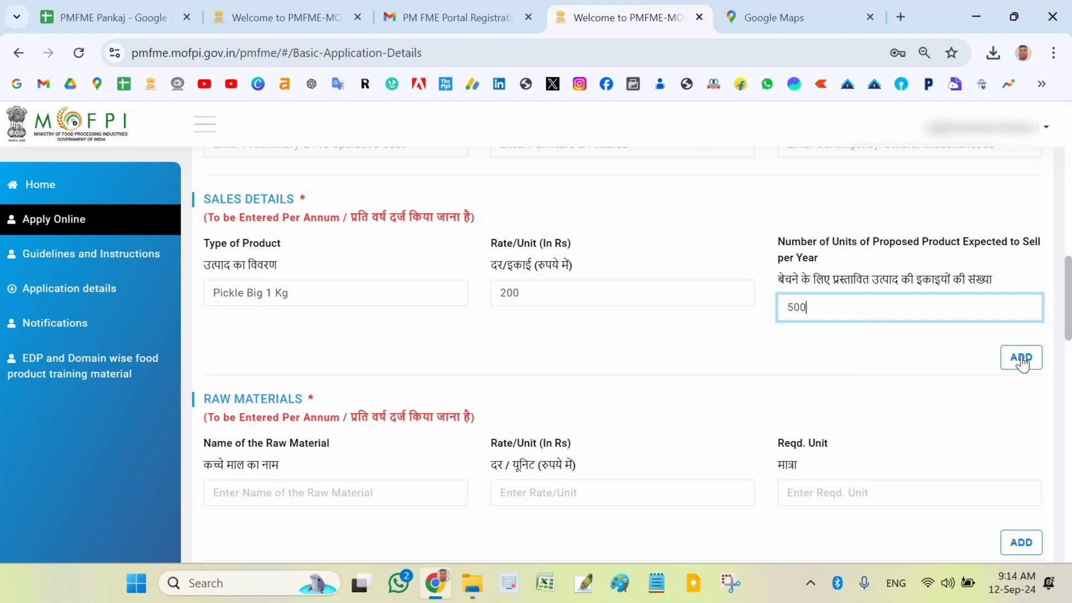
{"action": "left_click", "coordinate": [318, 291]}
{"action": "type", "text": "C"}
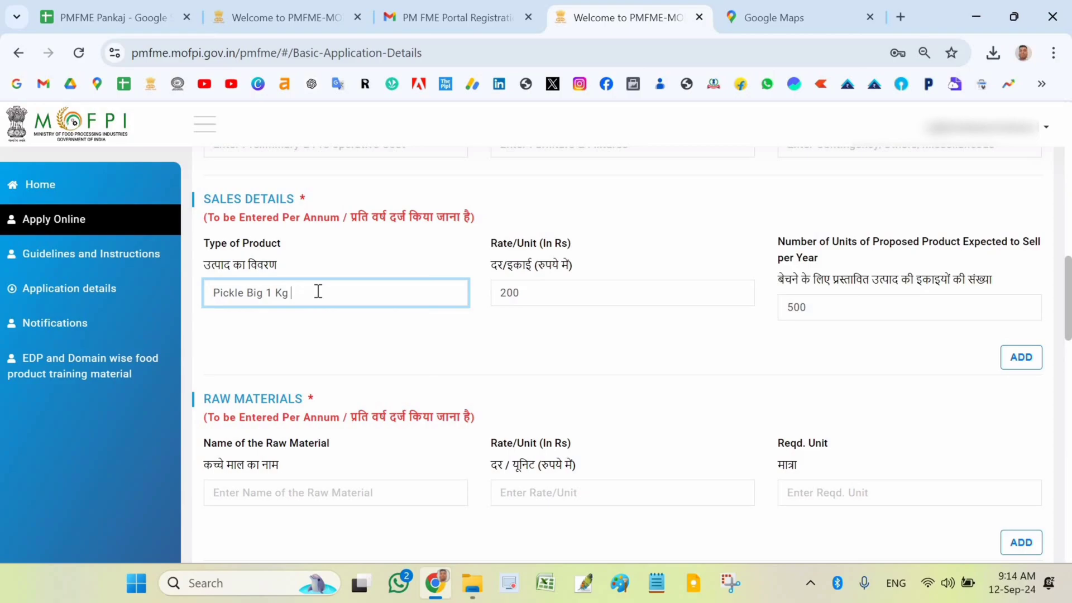
{"action": "type", "text": "Pack"}
{"action": "left_click", "coordinate": [1017, 359]}
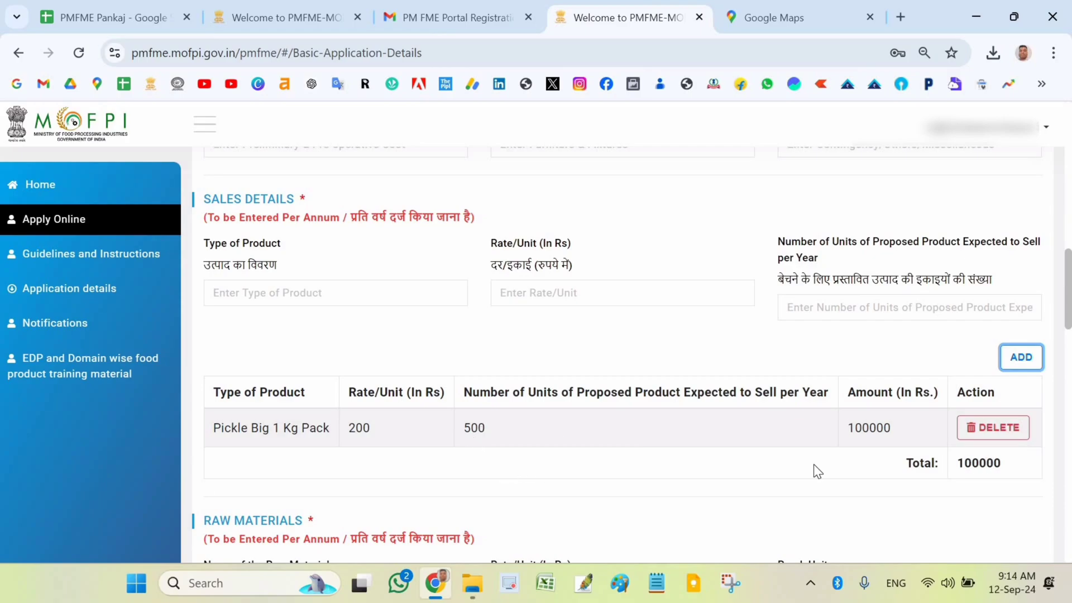
Step: Add Pickle 500g to the sales details at Rs 100 per unit with 1000 units expected to sell per year
{"action": "left_click", "coordinate": [312, 292]}
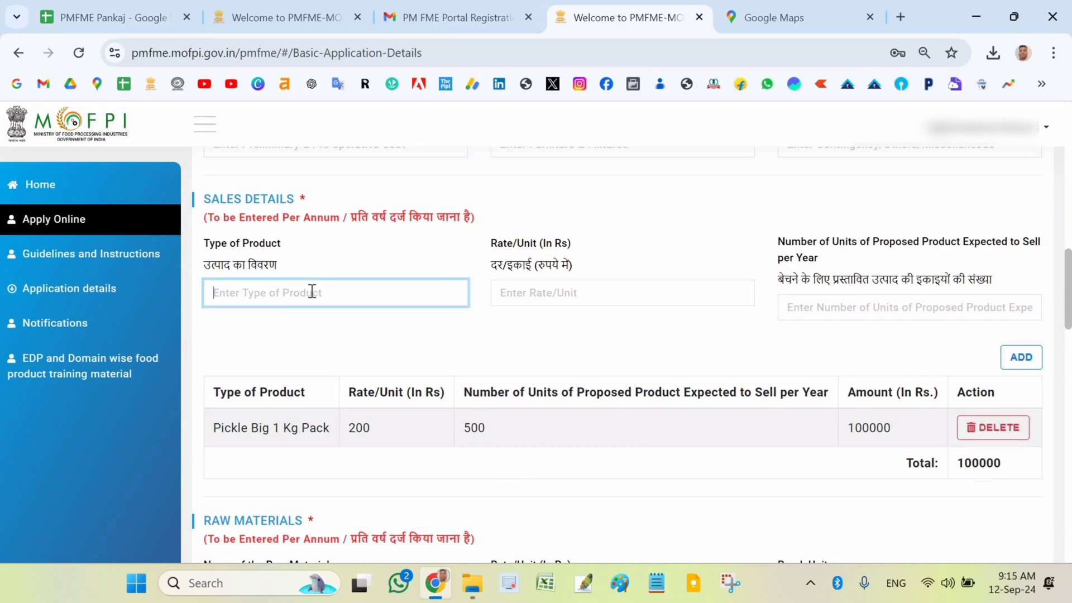
{"action": "type", "text": "Pickle 500g"}
{"action": "left_click", "coordinate": [536, 286]}
{"action": "type", "text": "100"}
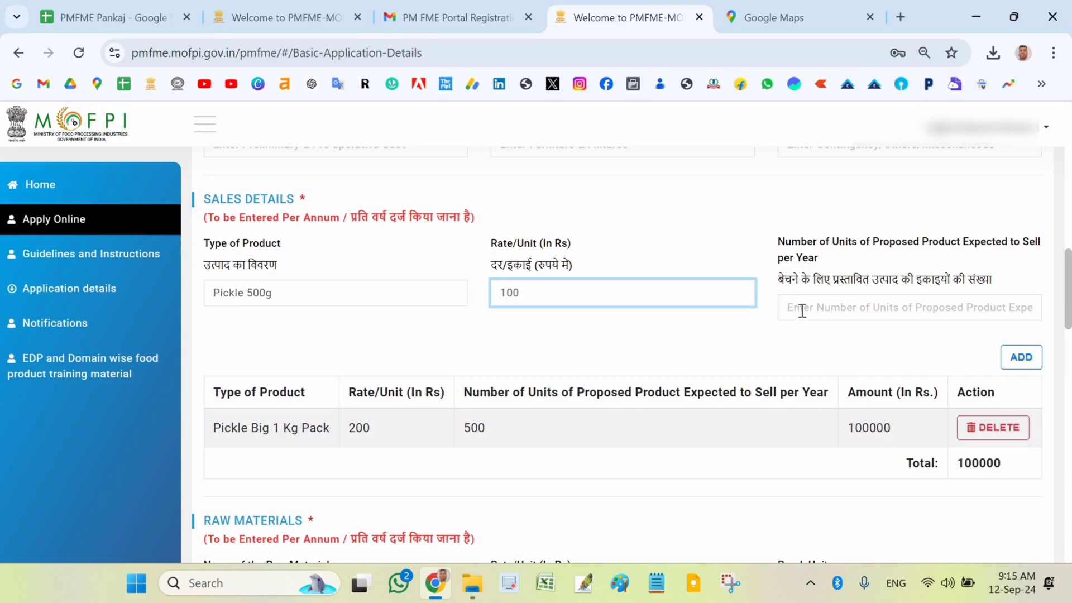
{"action": "left_click", "coordinate": [837, 306]}
{"action": "type", "text": "10"}
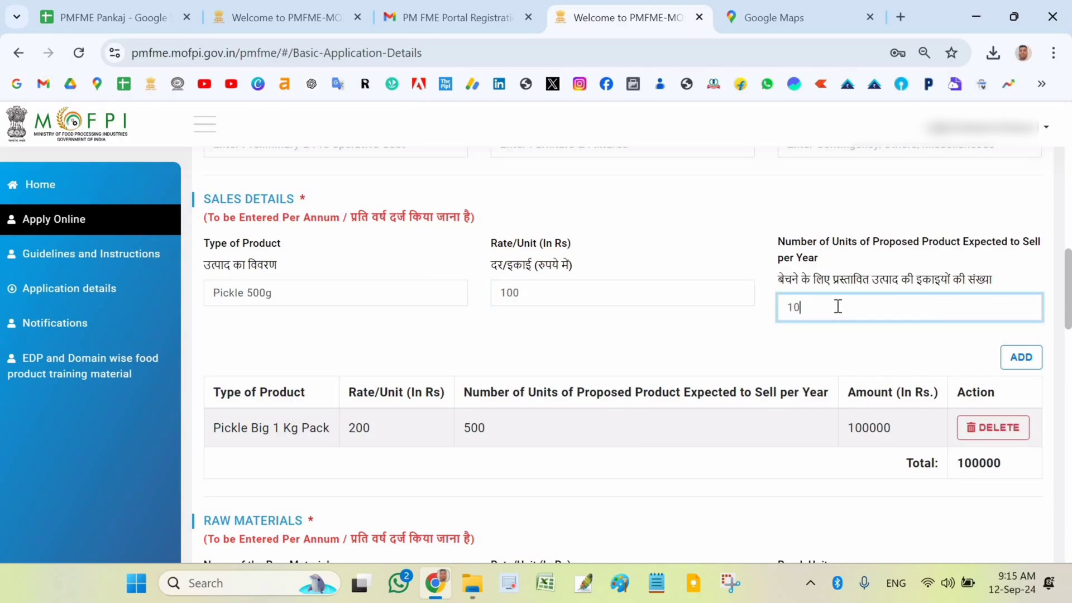
{"action": "type", "text": "00"}
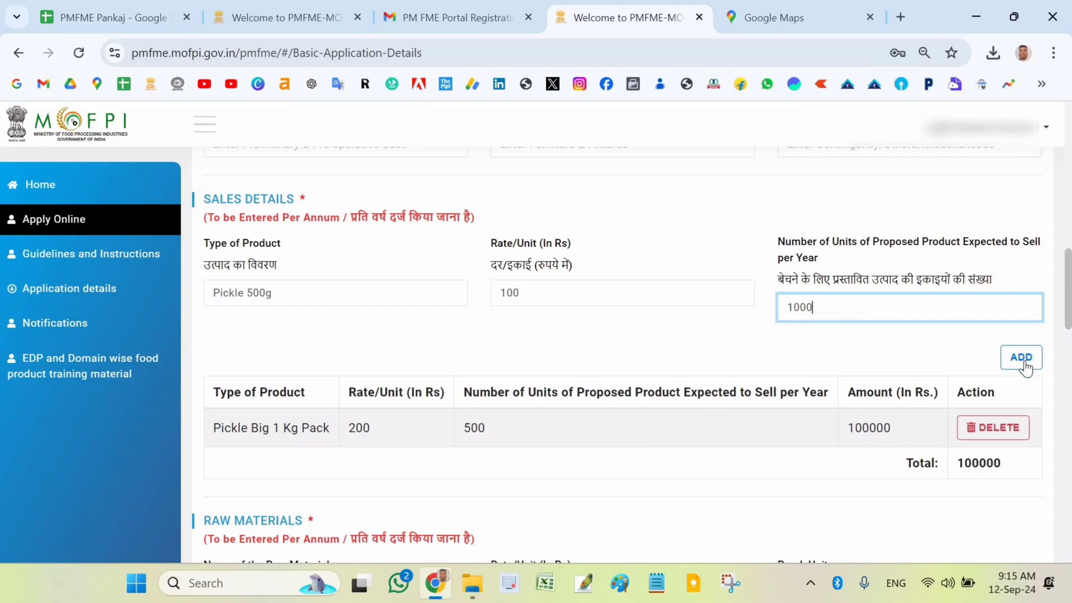
{"action": "left_click", "coordinate": [1024, 364]}
{"action": "scroll", "coordinate": [983, 427], "scroll_direction": "down", "scroll_amount": 1}
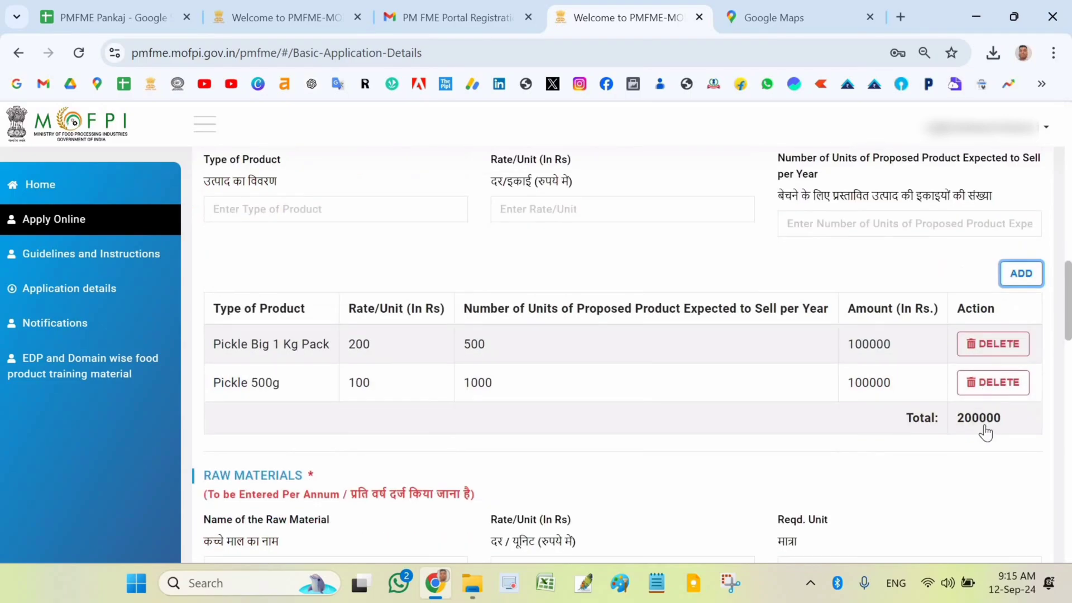
Step: Add Pickle 250G at Rs 50 with 500 units and Pickle at Rs 25 with 1000 units to the sales details
{"action": "scroll", "coordinate": [600, 365], "scroll_direction": "up", "scroll_amount": 1}
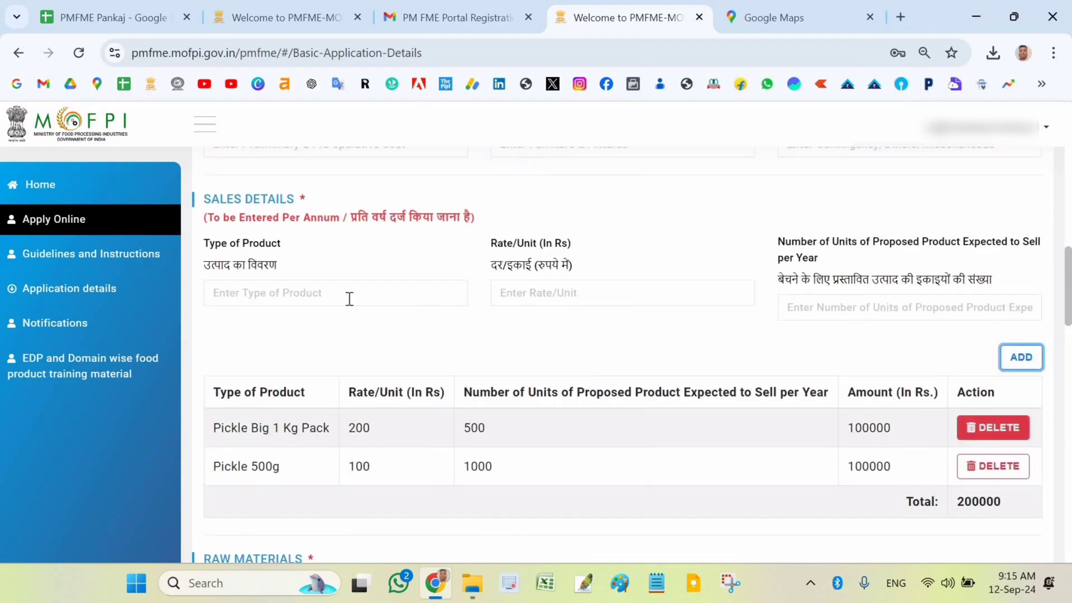
{"action": "left_click", "coordinate": [319, 286]}
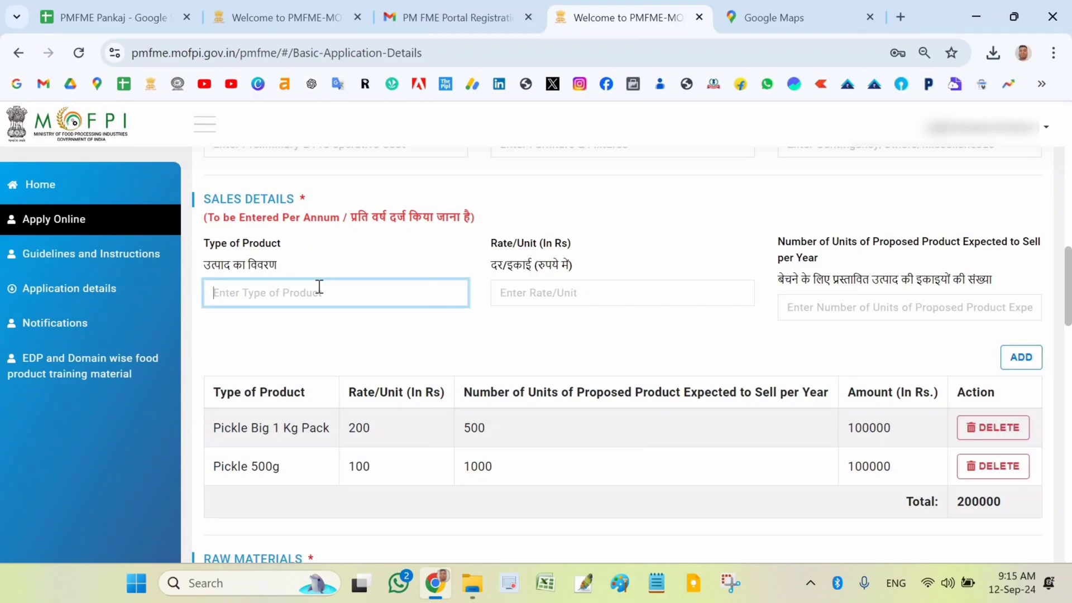
{"action": "type", "text": "Pickle"}
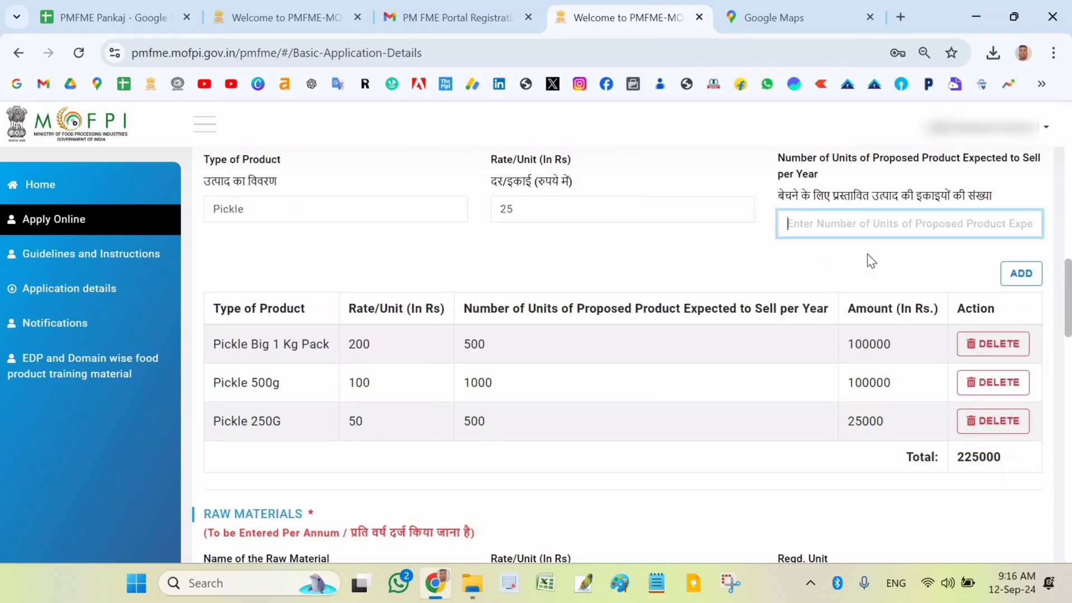
{"action": "type", "text": "1000"}
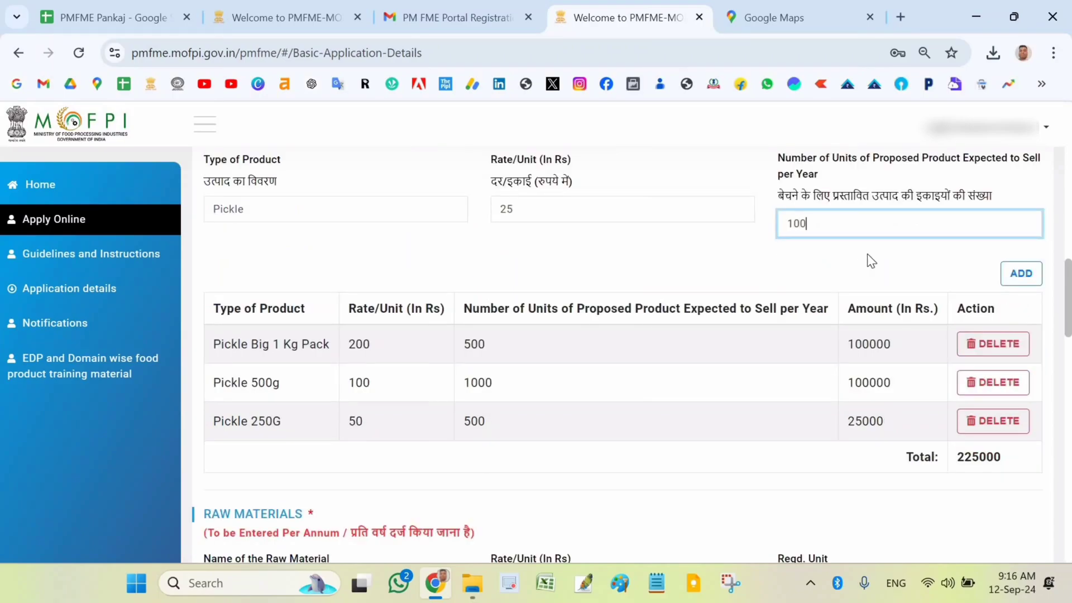
{"action": "left_click", "coordinate": [1021, 275]}
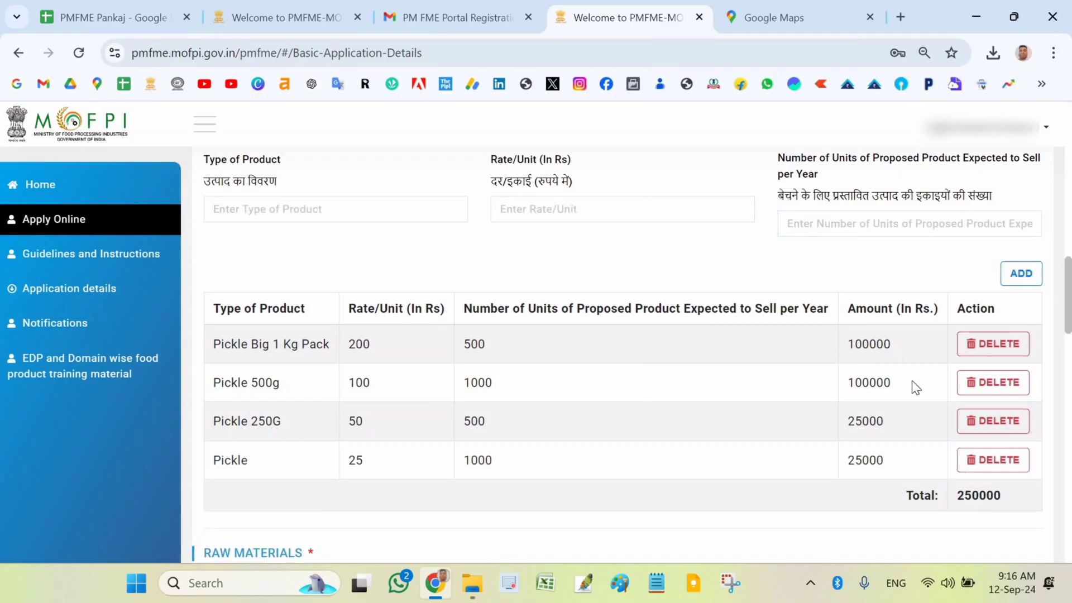
Step: Enter Mango Nibu Karot Chilli Salt Oil ETC as the raw material name
{"action": "scroll", "coordinate": [901, 368], "scroll_direction": "down", "scroll_amount": 3}
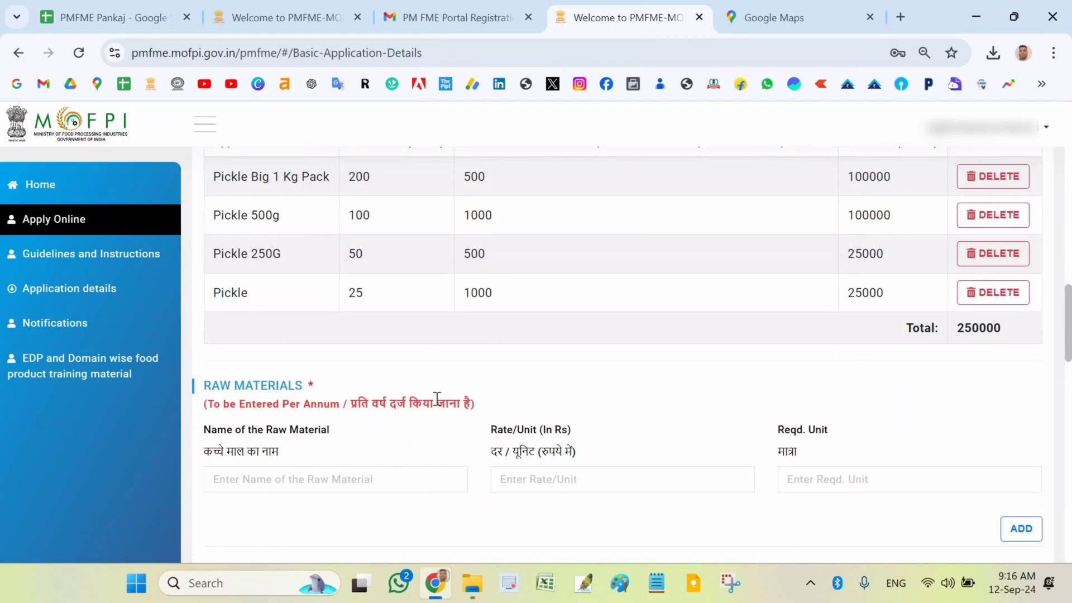
{"action": "scroll", "coordinate": [337, 396], "scroll_direction": "down", "scroll_amount": 2}
{"action": "left_click", "coordinate": [342, 395]}
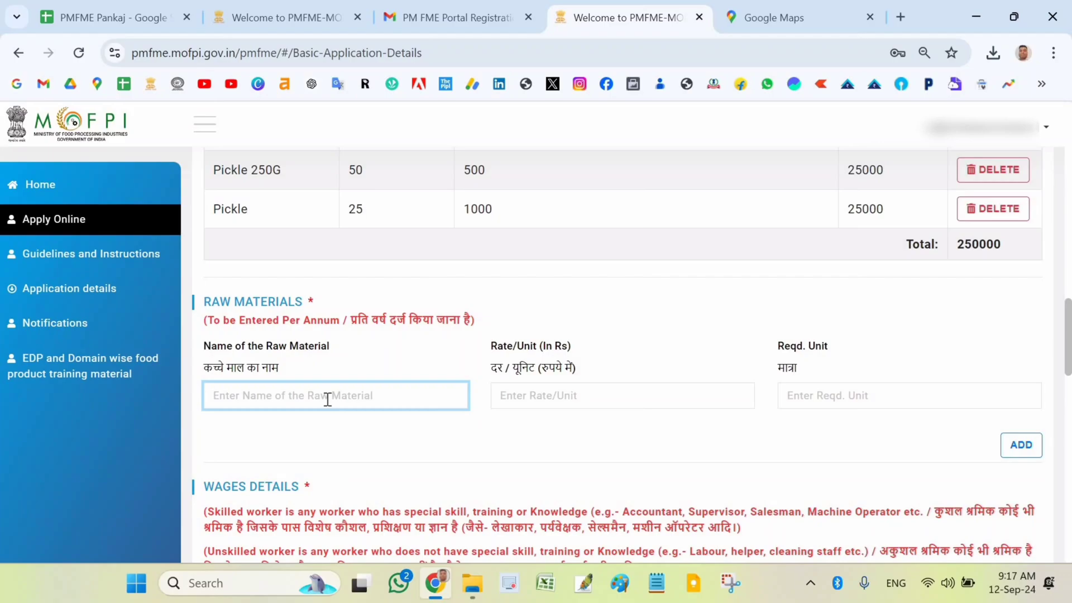
{"action": "type", "text": "Mango"}
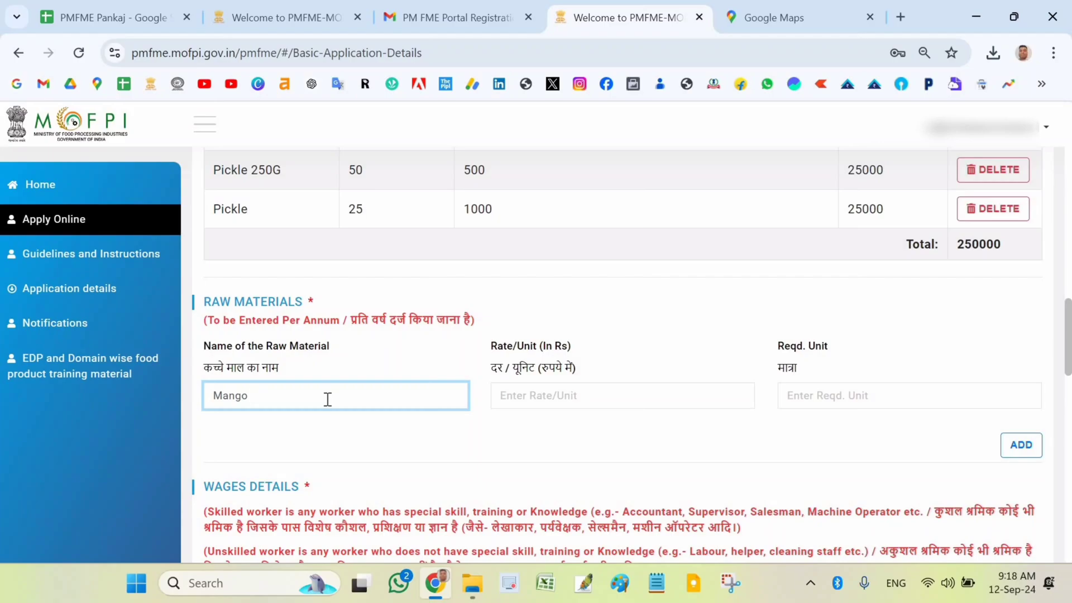
{"action": "type", "text": "Nibu"}
{"action": "type", "text": "Karot Chilli Salt Oil "}
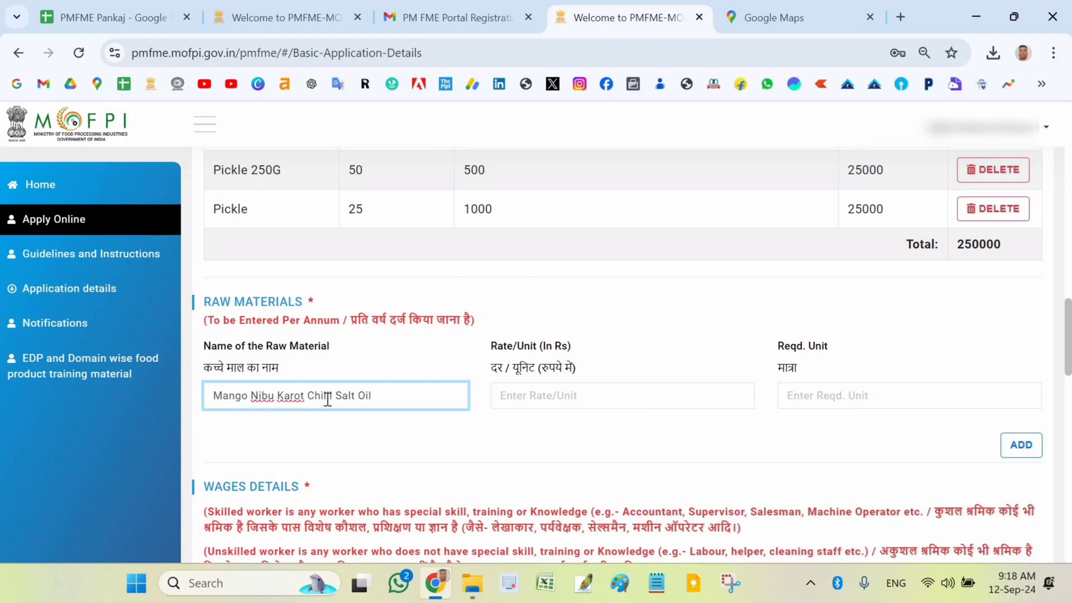
{"action": "type", "text": "ETC"}
Step: Set the raw material's rate to Rs 200 per unit with 475 required units and add the entry
{"action": "left_click", "coordinate": [564, 397]}
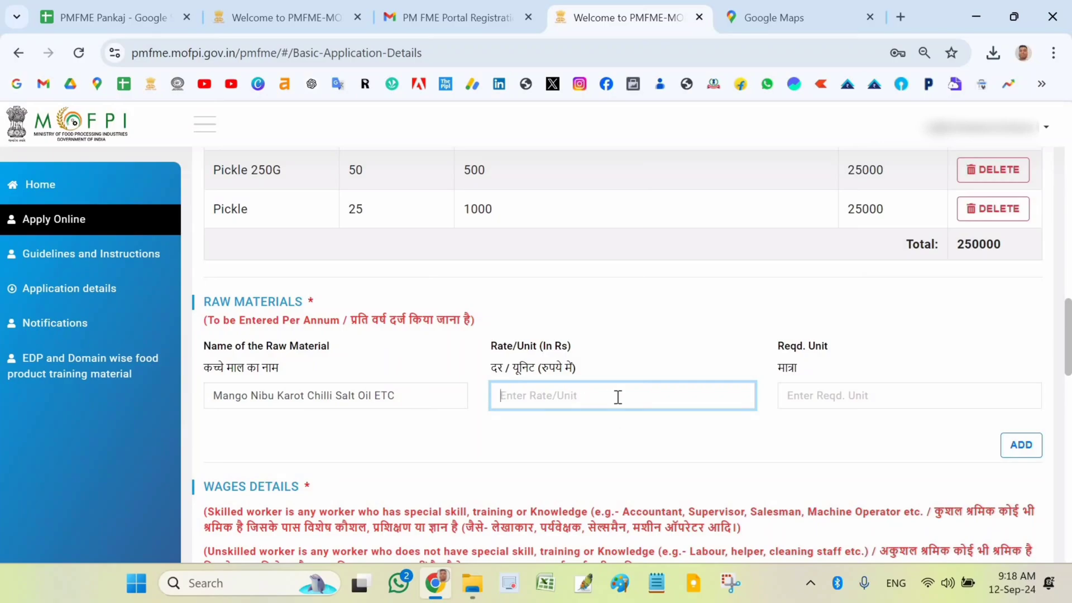
{"action": "type", "text": "200"}
{"action": "left_click", "coordinate": [840, 395]}
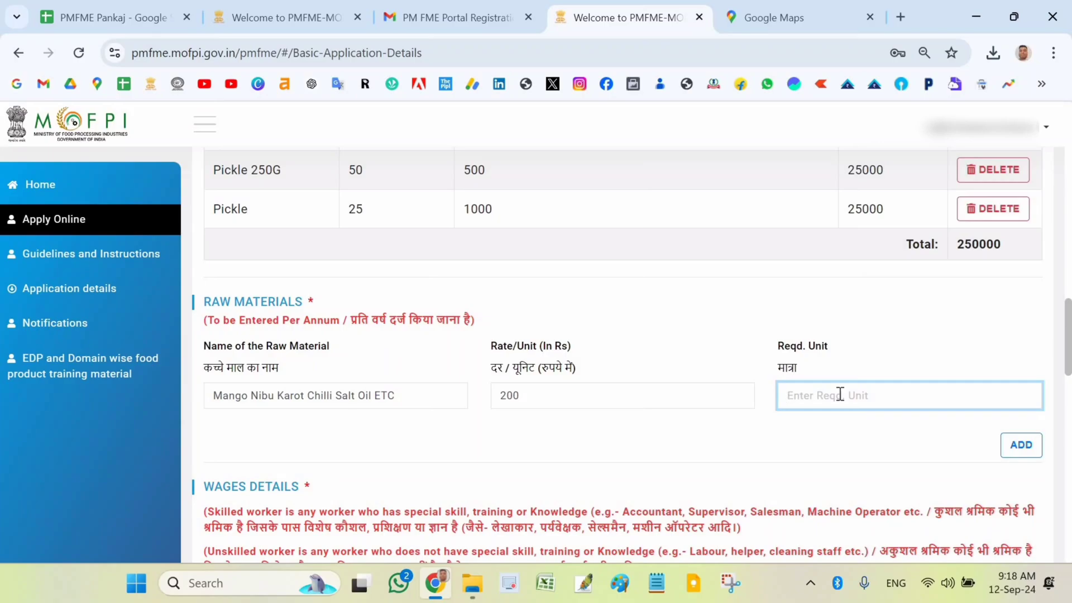
{"action": "type", "text": "475"}
{"action": "left_click", "coordinate": [1031, 449]}
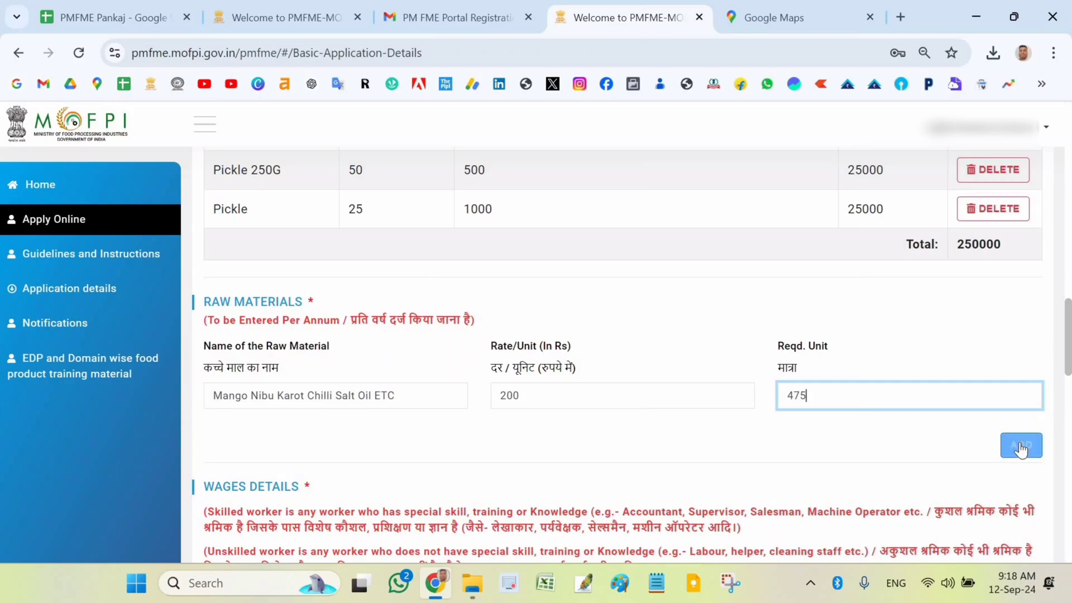
Step: Add one skilled worker with wages of Rs 8000 per month to the wages details
{"action": "scroll", "coordinate": [942, 396], "scroll_direction": "down", "scroll_amount": 3}
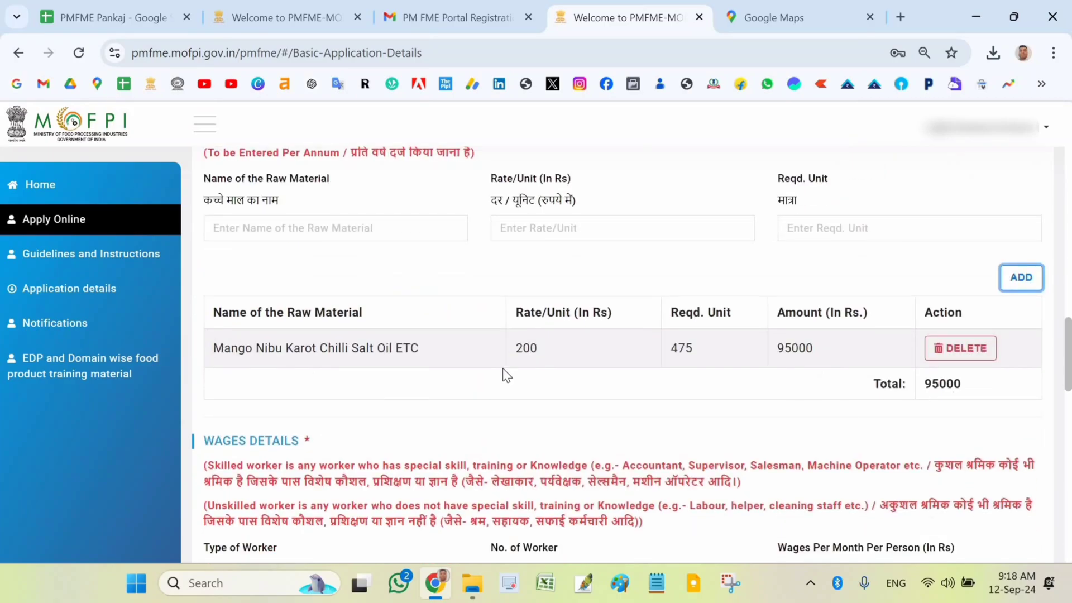
{"action": "scroll", "coordinate": [704, 400], "scroll_direction": "down", "scroll_amount": 1}
{"action": "scroll", "coordinate": [688, 403], "scroll_direction": "down", "scroll_amount": 3}
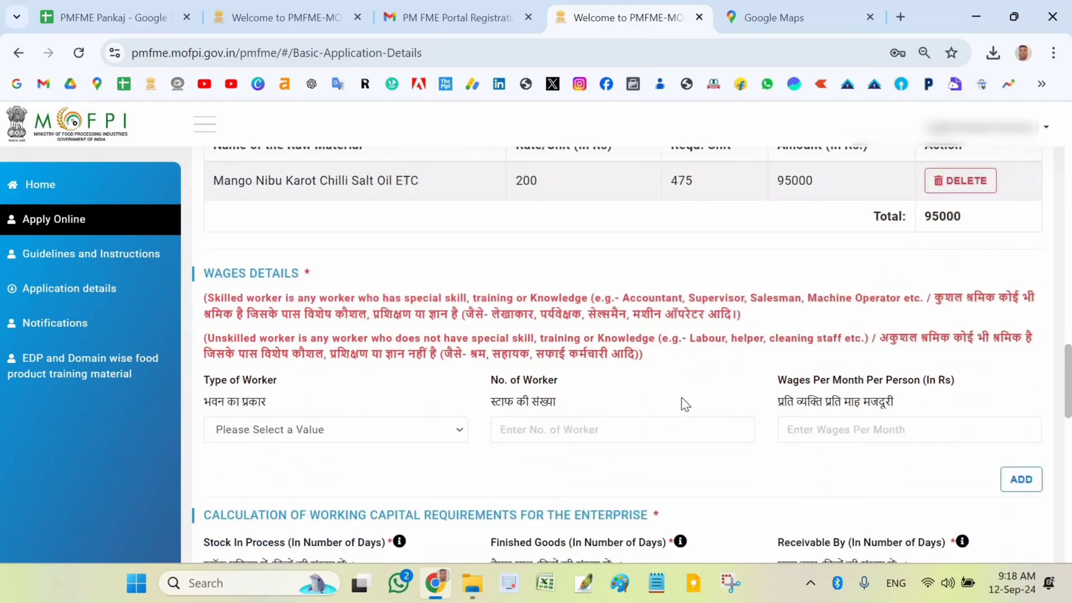
{"action": "scroll", "coordinate": [280, 327], "scroll_direction": "down", "scroll_amount": 2}
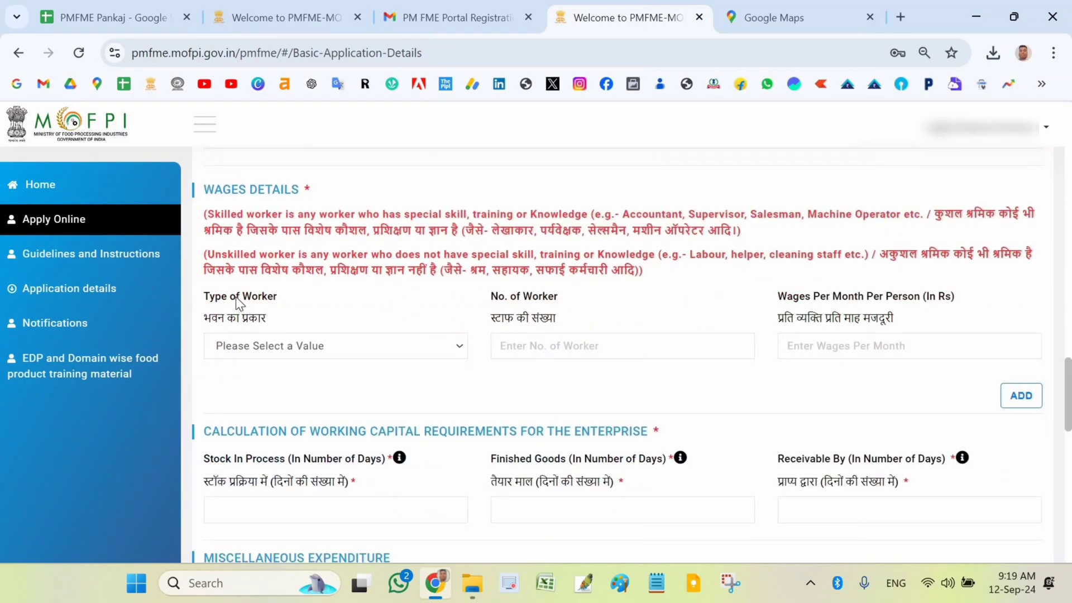
{"action": "left_click", "coordinate": [404, 349]}
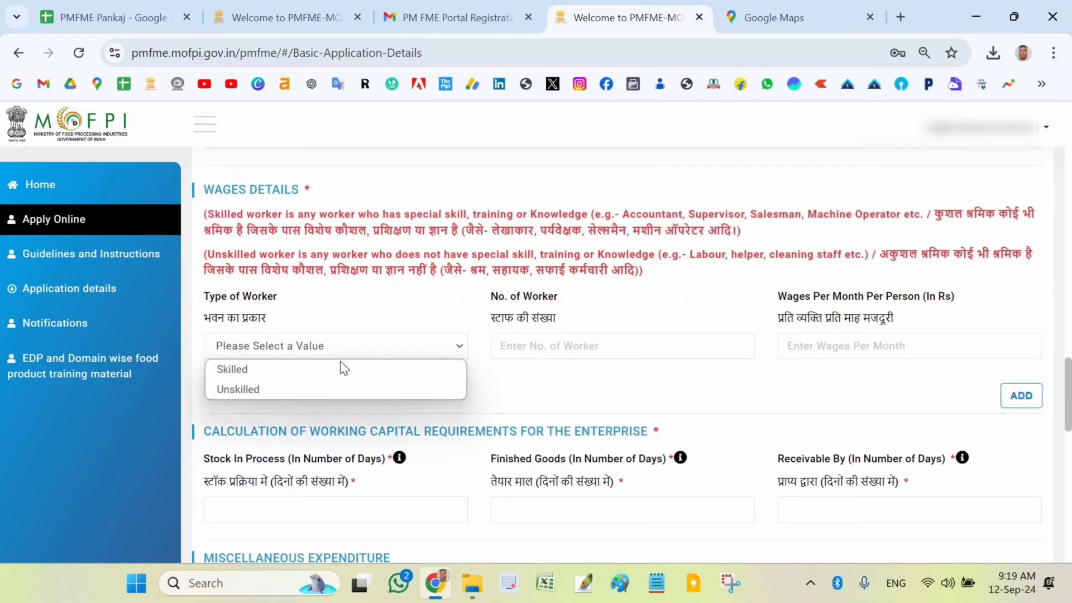
{"action": "left_click", "coordinate": [312, 370]}
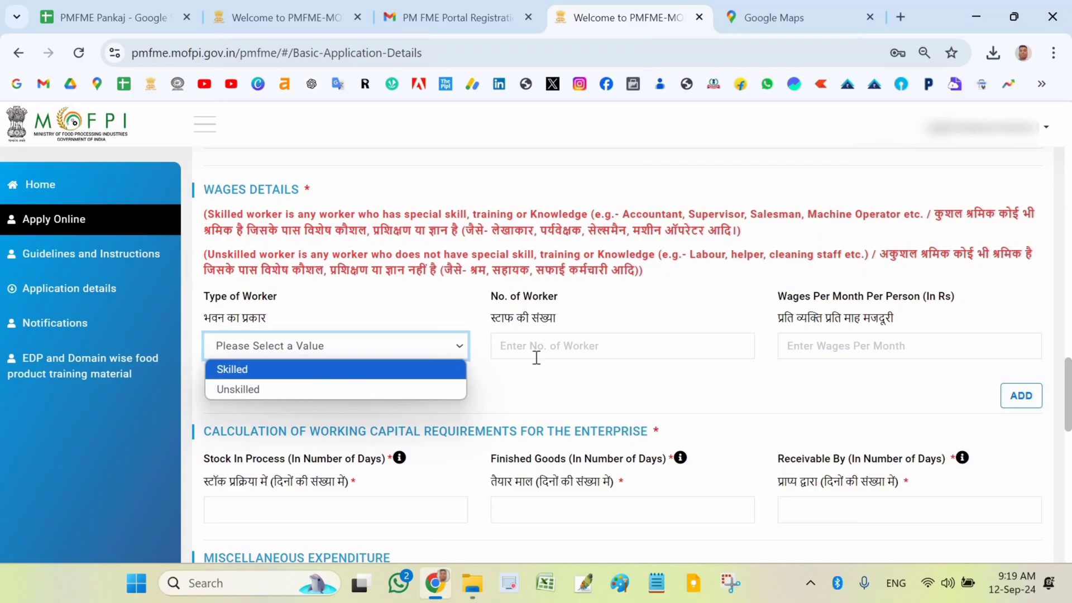
{"action": "left_click", "coordinate": [576, 349]}
{"action": "type", "text": "1"}
{"action": "left_click", "coordinate": [832, 355]}
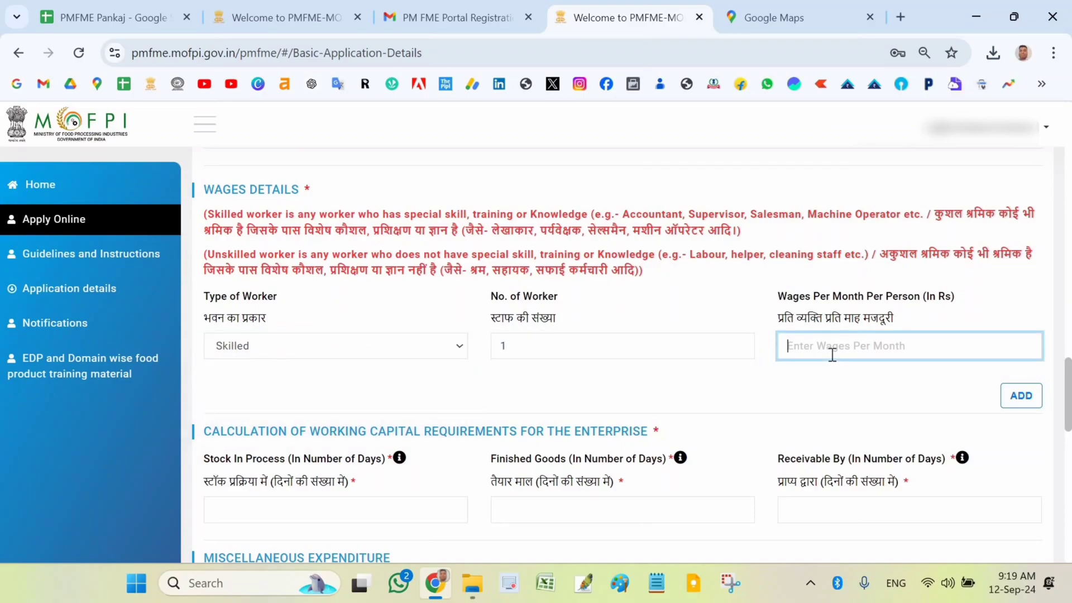
{"action": "type", "text": "8000"}
{"action": "left_click", "coordinate": [1013, 393]}
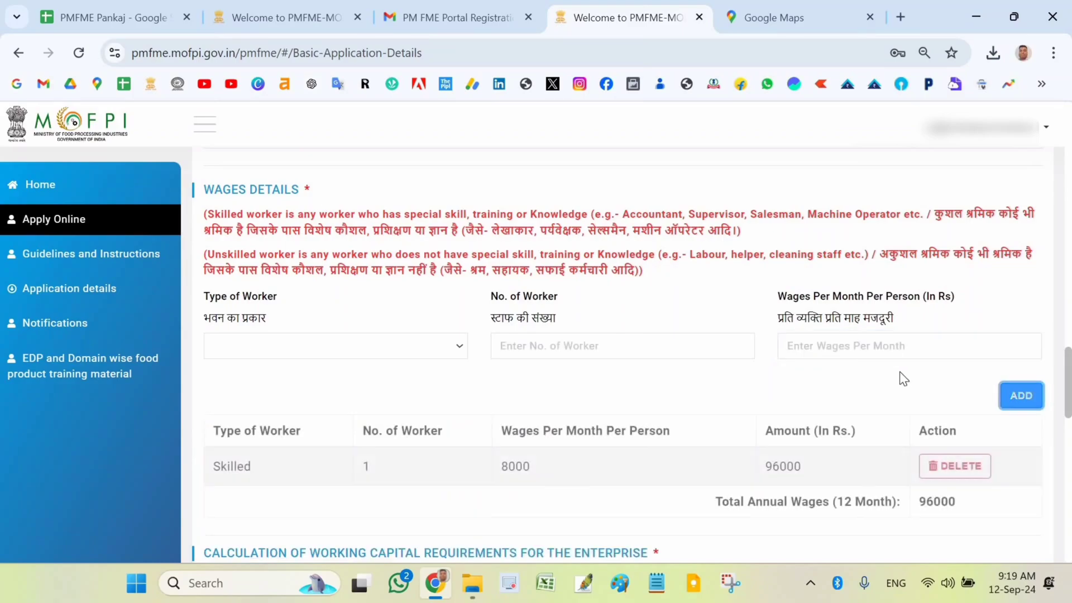
Step: Set stock in process, finished goods and receivables to 3 days each in the working capital requirements
{"action": "scroll", "coordinate": [690, 361], "scroll_direction": "down", "scroll_amount": 3}
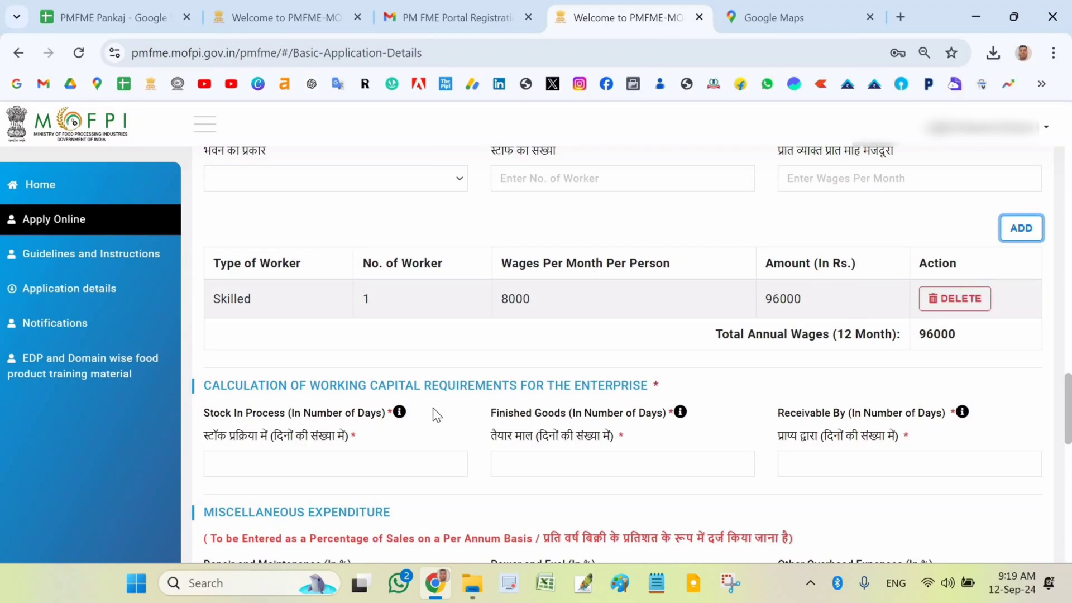
{"action": "scroll", "coordinate": [252, 390], "scroll_direction": "down", "scroll_amount": 2}
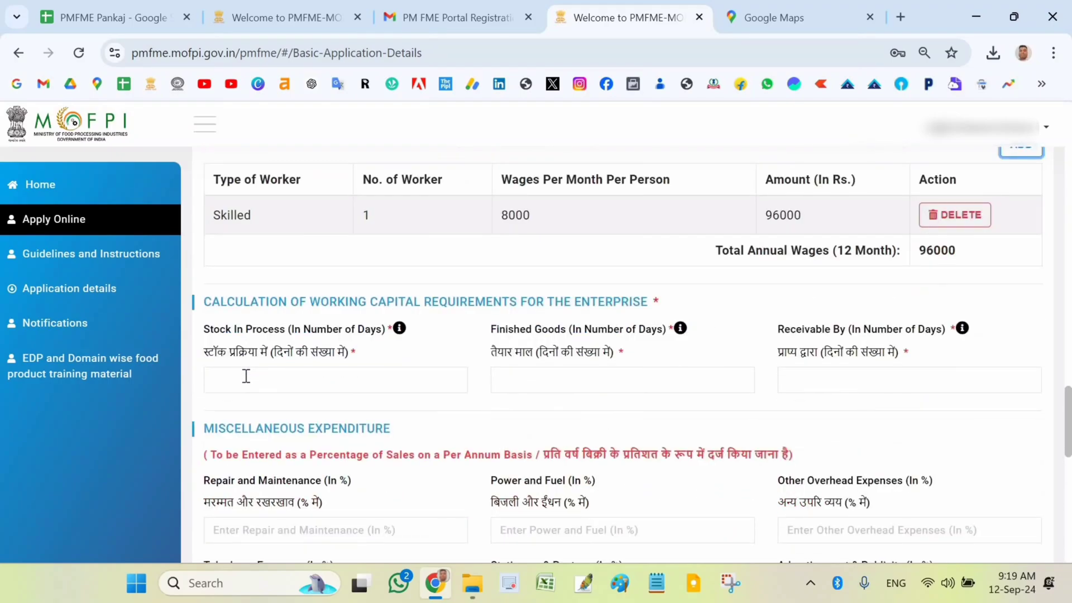
{"action": "left_click", "coordinate": [277, 378]}
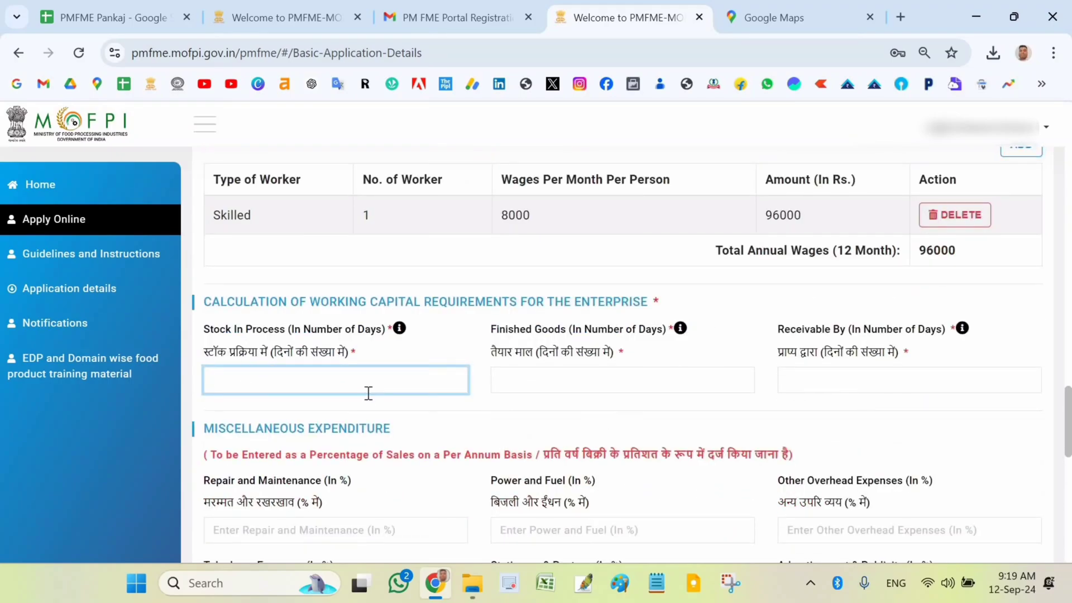
{"action": "type", "text": "3"}
{"action": "left_click", "coordinate": [583, 377]}
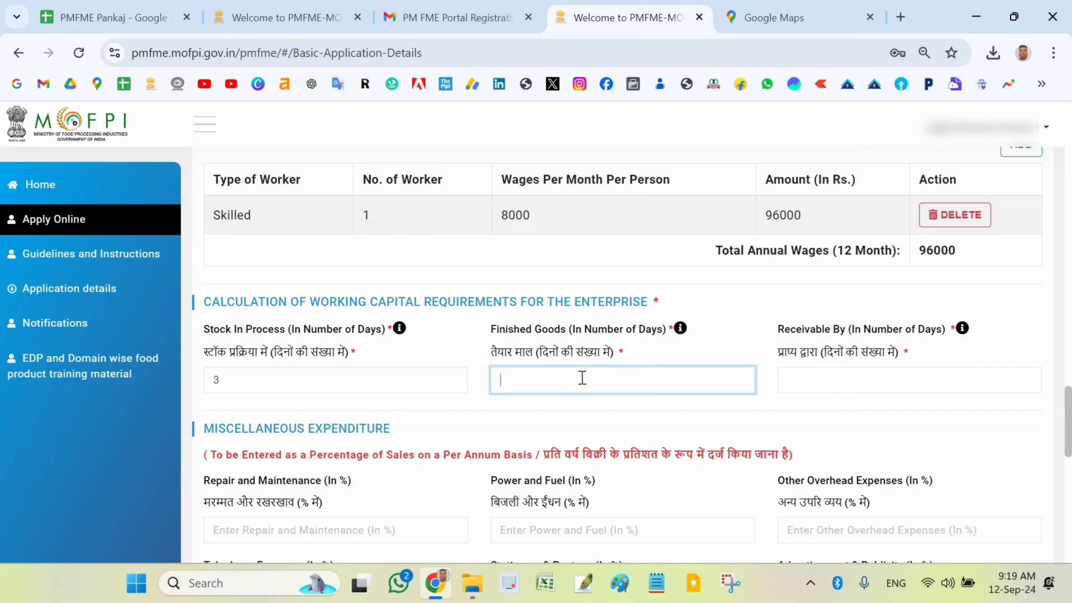
{"action": "type", "text": "3"}
{"action": "left_click", "coordinate": [813, 379]}
{"action": "type", "text": "3"}
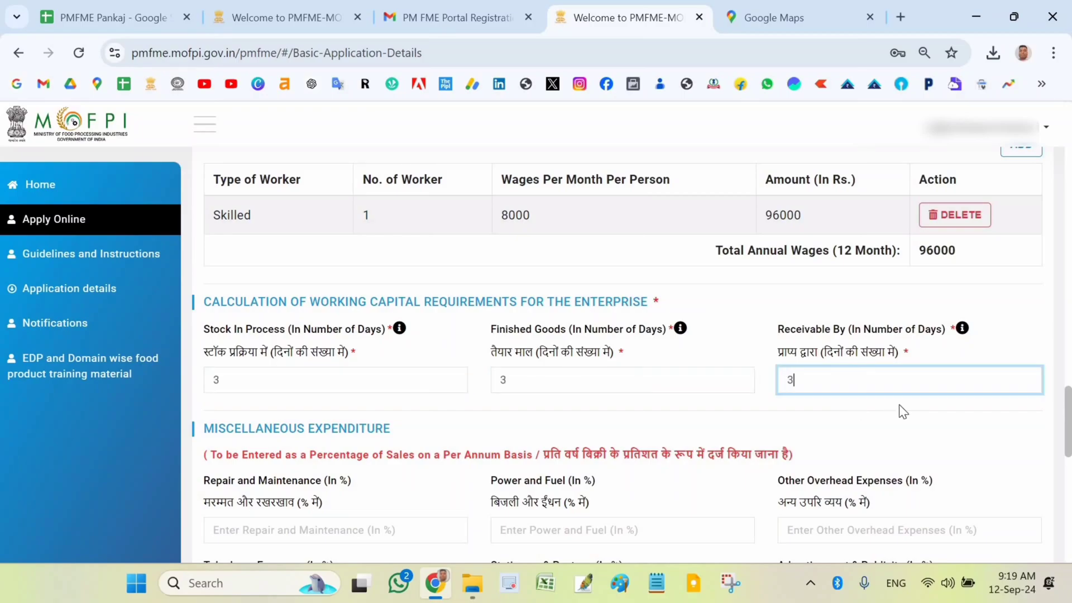
{"action": "left_click", "coordinate": [899, 404]}
Step: Examine the miscellaneous expenditure, building rent and depreciation fields
{"action": "scroll", "coordinate": [893, 411], "scroll_direction": "down", "scroll_amount": 1}
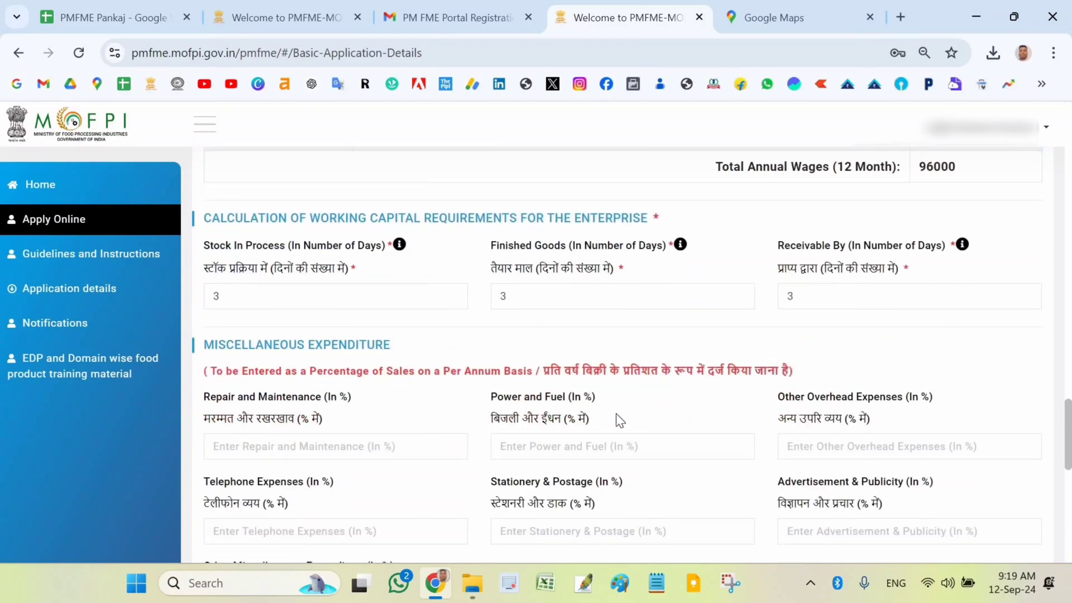
{"action": "scroll", "coordinate": [619, 419], "scroll_direction": "down", "scroll_amount": 1}
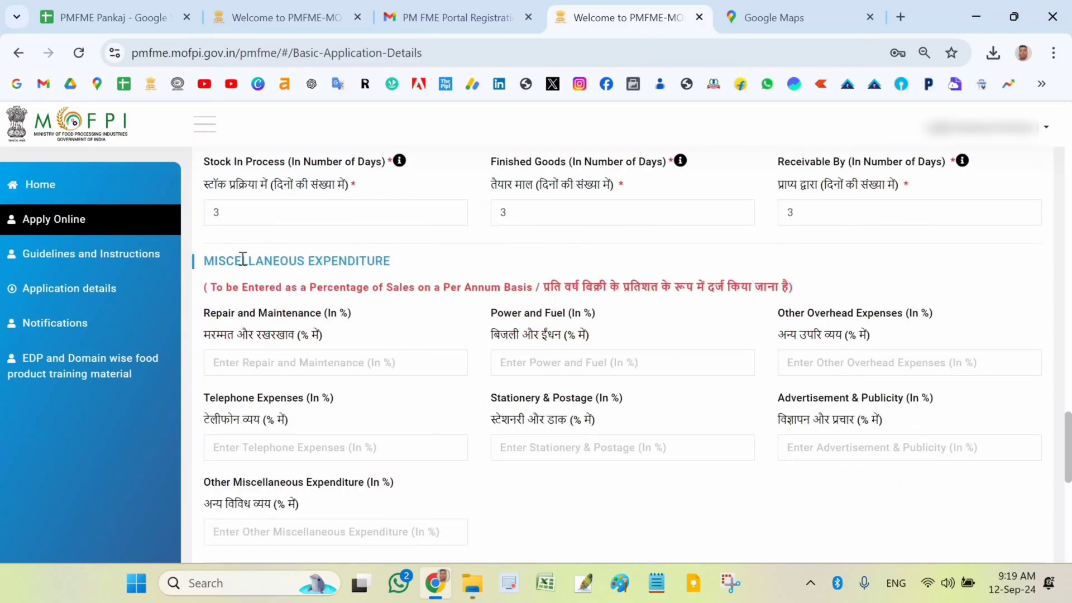
{"action": "double_click", "coordinate": [284, 261]}
{"action": "double_click", "coordinate": [332, 262]}
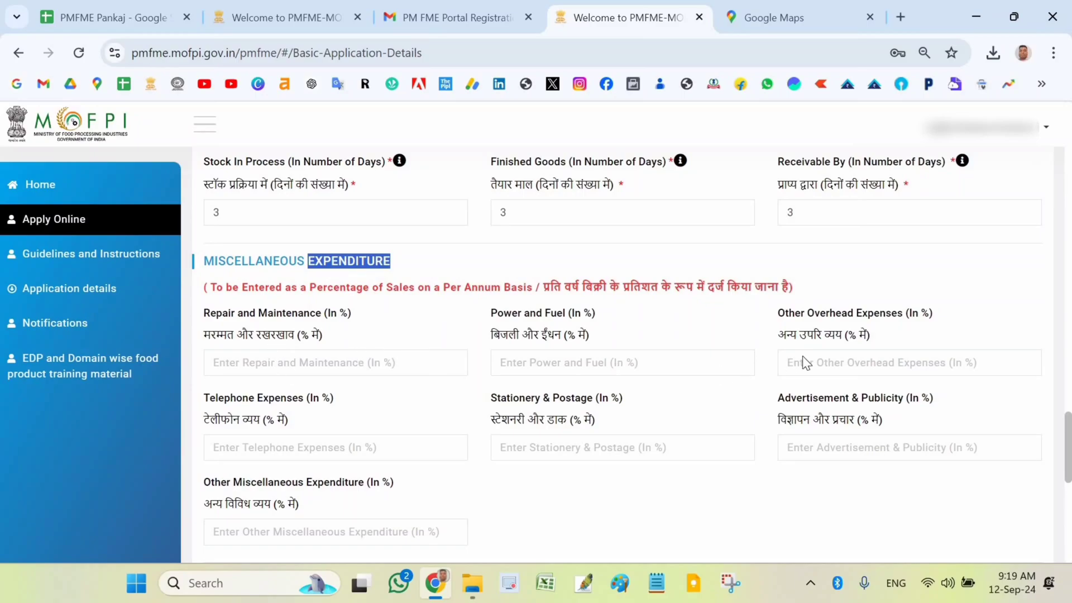
{"action": "scroll", "coordinate": [571, 373], "scroll_direction": "down", "scroll_amount": 3}
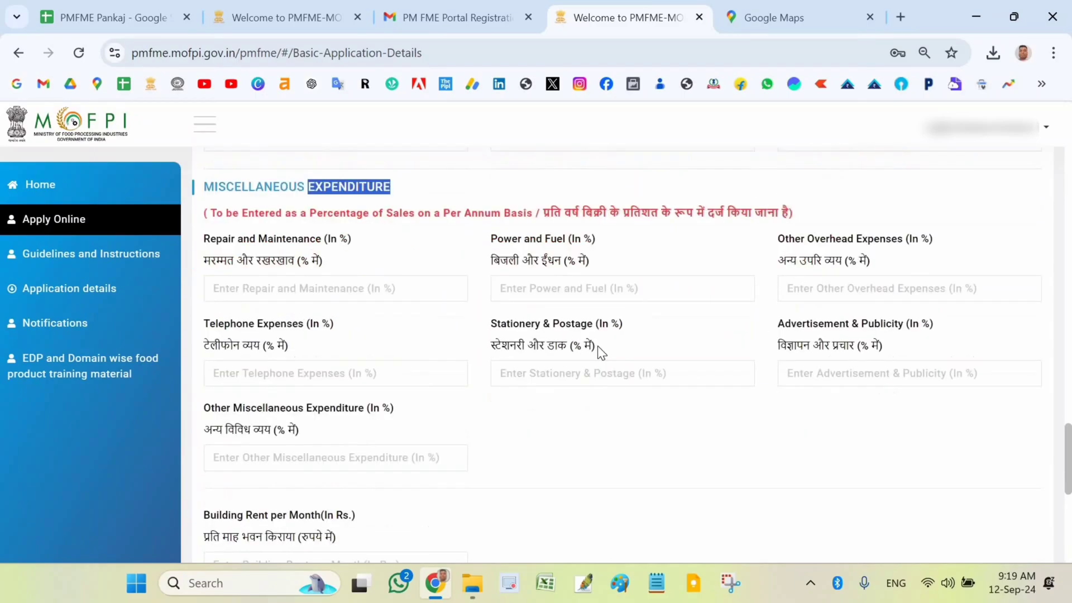
{"action": "scroll", "coordinate": [558, 362], "scroll_direction": "down", "scroll_amount": 3}
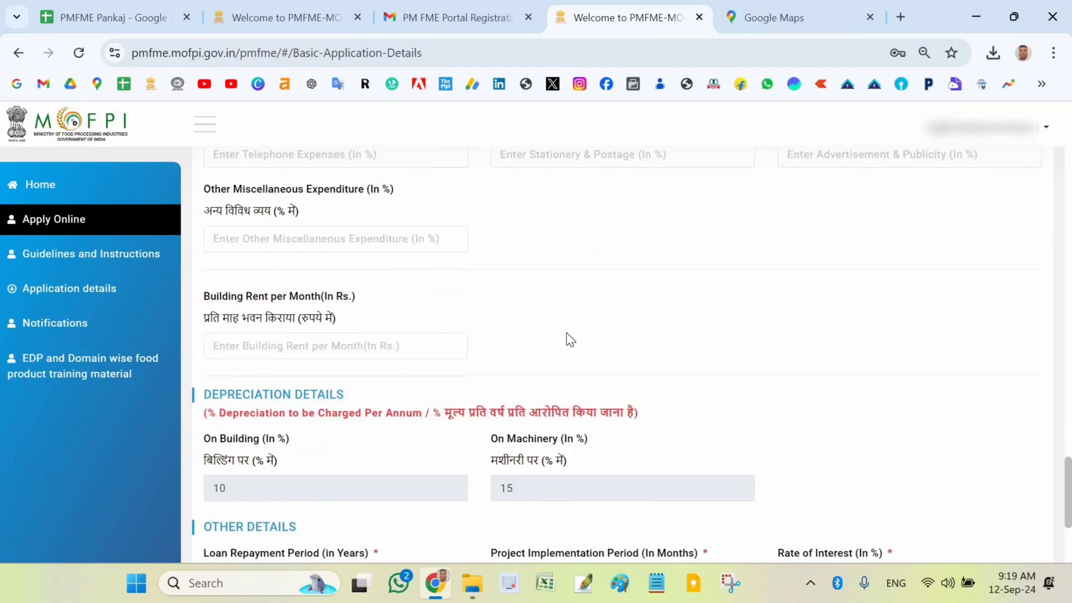
{"action": "scroll", "coordinate": [518, 342], "scroll_direction": "down", "scroll_amount": 2}
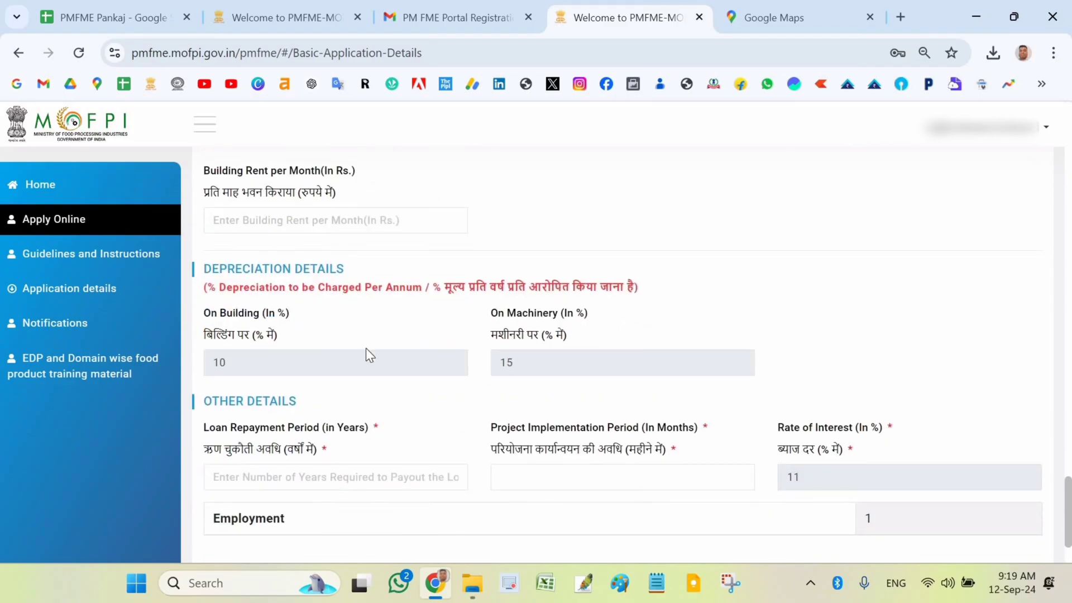
Step: Set the loan repayment period to 3 years and the project implementation period to 2 months
{"action": "scroll", "coordinate": [285, 323], "scroll_direction": "down", "scroll_amount": 2}
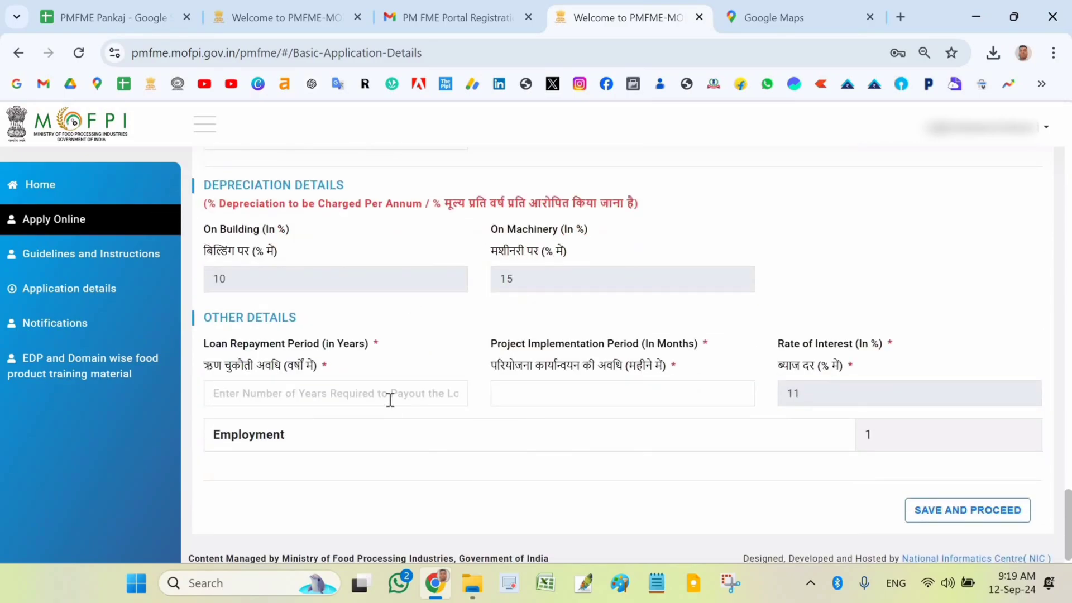
{"action": "scroll", "coordinate": [307, 385], "scroll_direction": "down", "scroll_amount": 1}
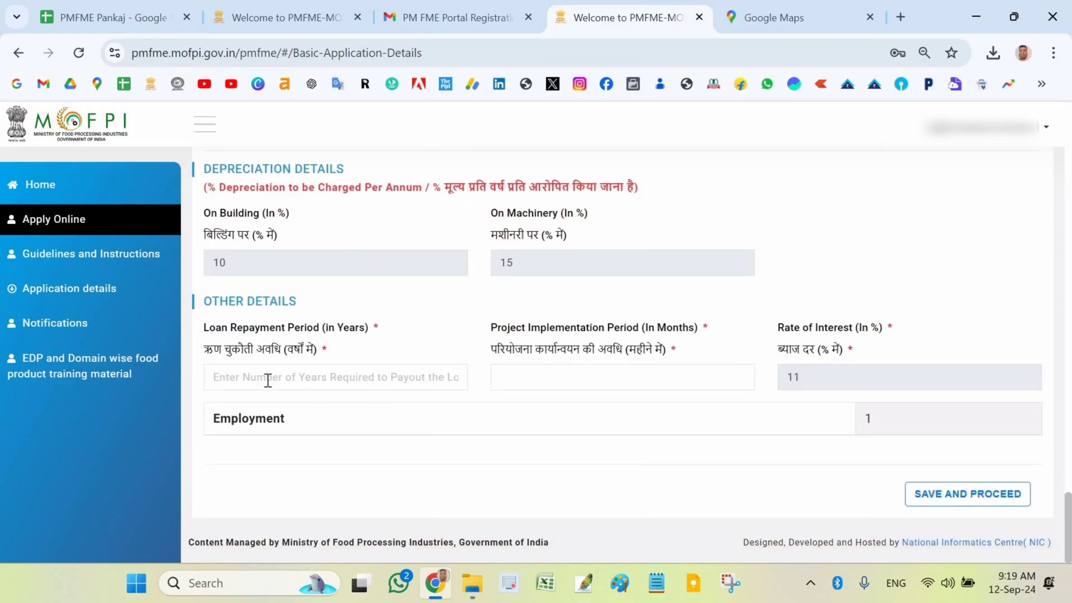
{"action": "left_click", "coordinate": [268, 380]}
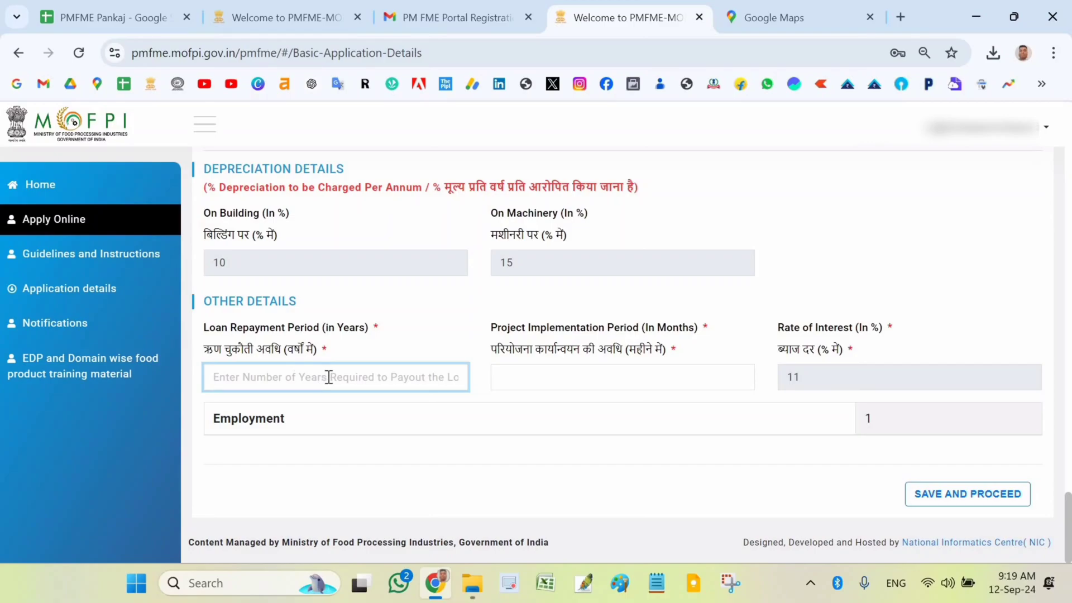
{"action": "type", "text": "3"}
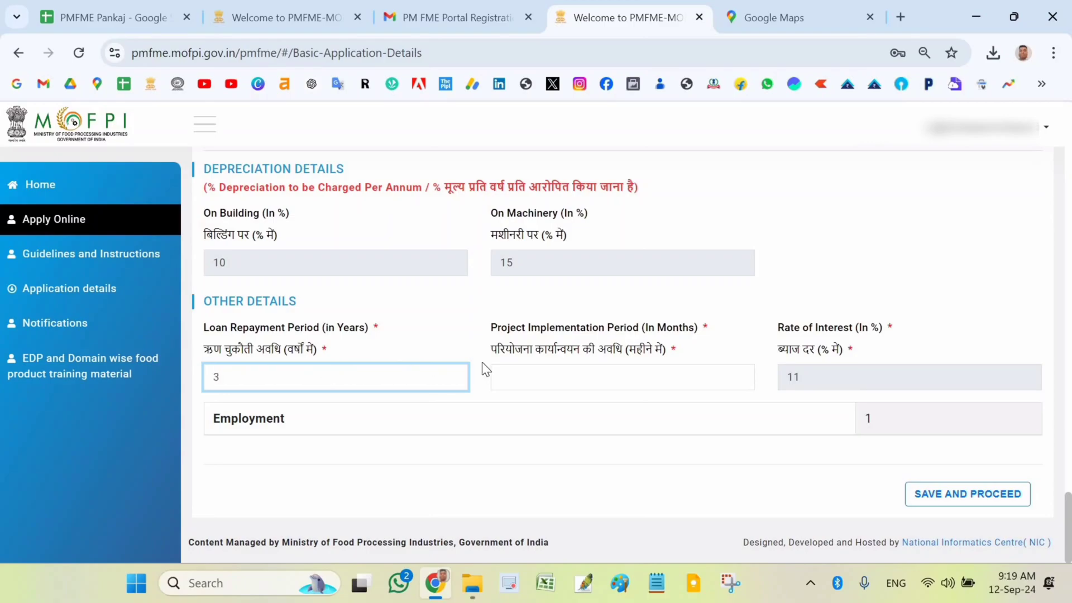
{"action": "left_click", "coordinate": [534, 373]}
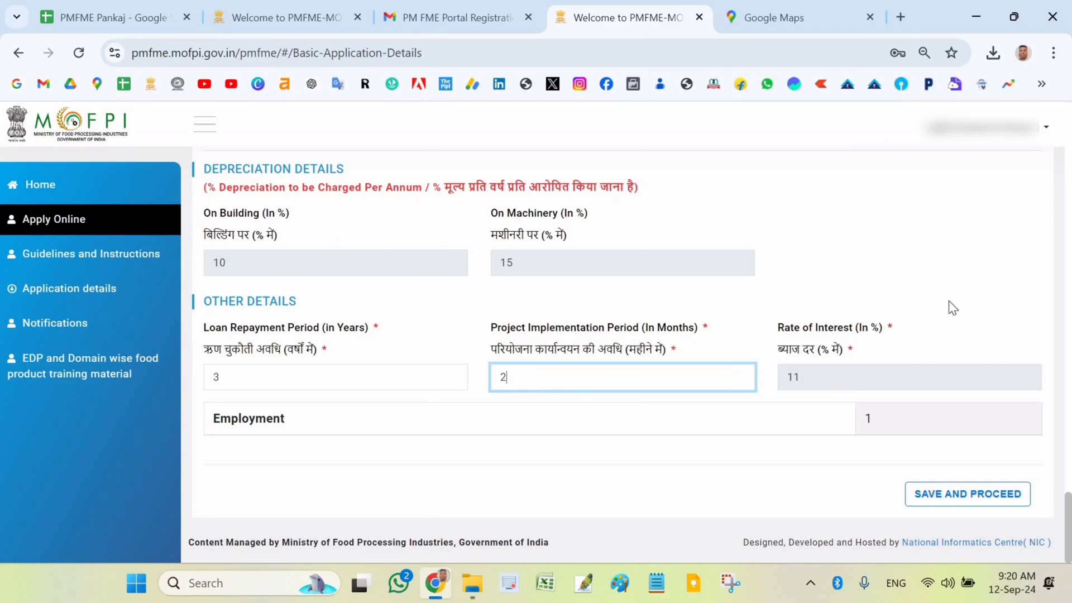
Step: Save the completed application details and open the projected financial report of the draft application
{"action": "left_click", "coordinate": [972, 494]}
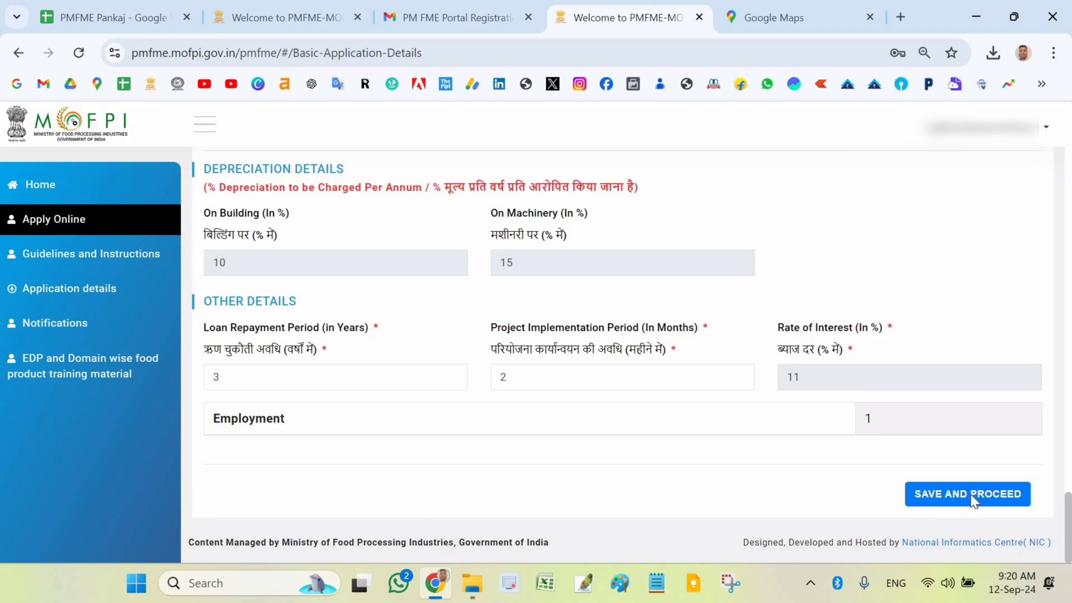
{"action": "left_click", "coordinate": [972, 500]}
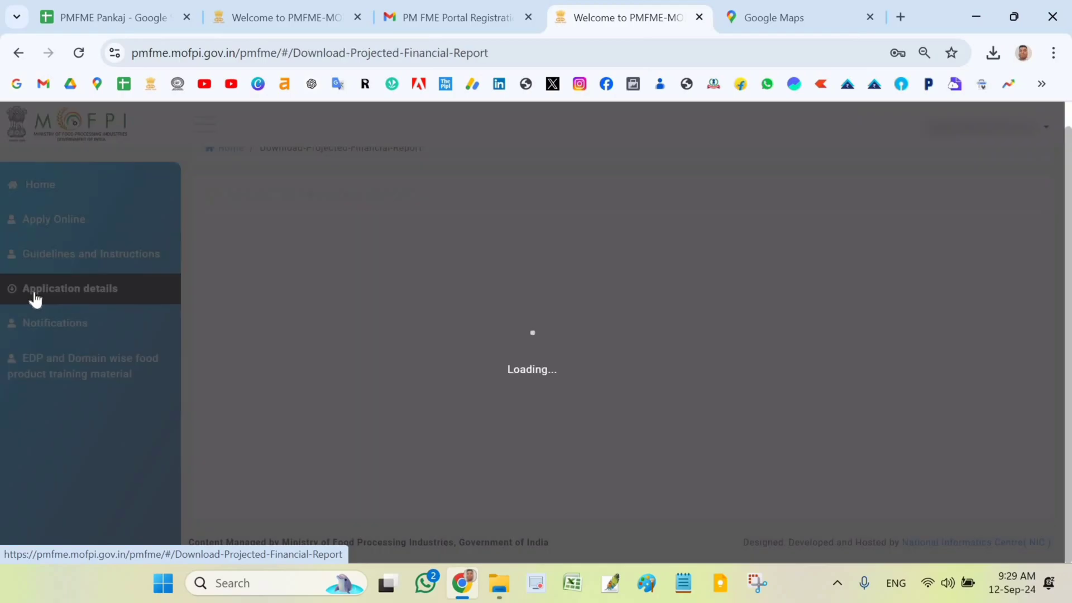
{"action": "left_click", "coordinate": [72, 289]}
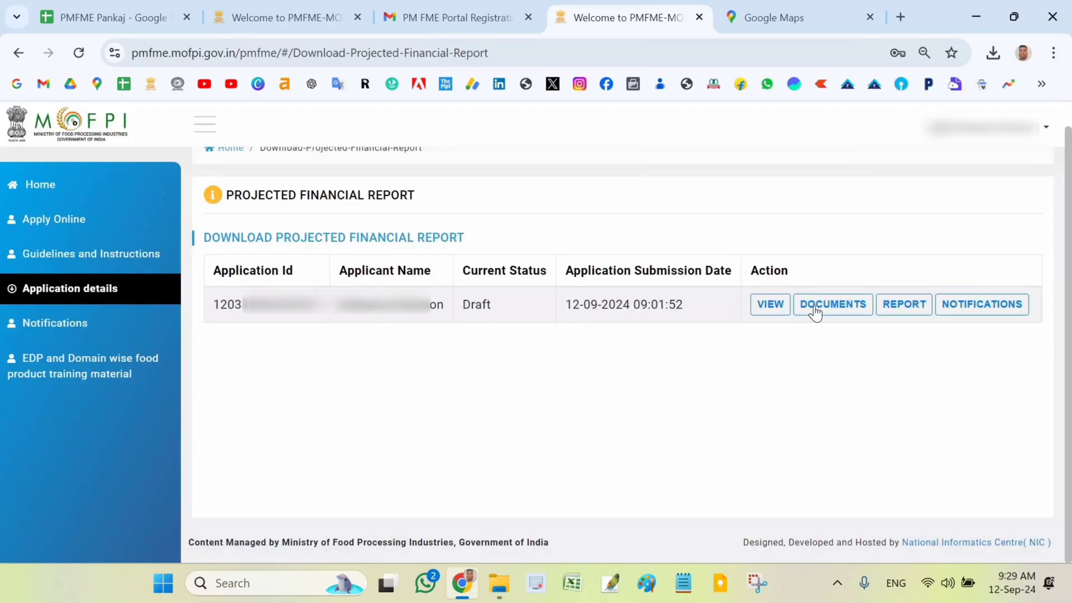
{"action": "left_click", "coordinate": [911, 311]}
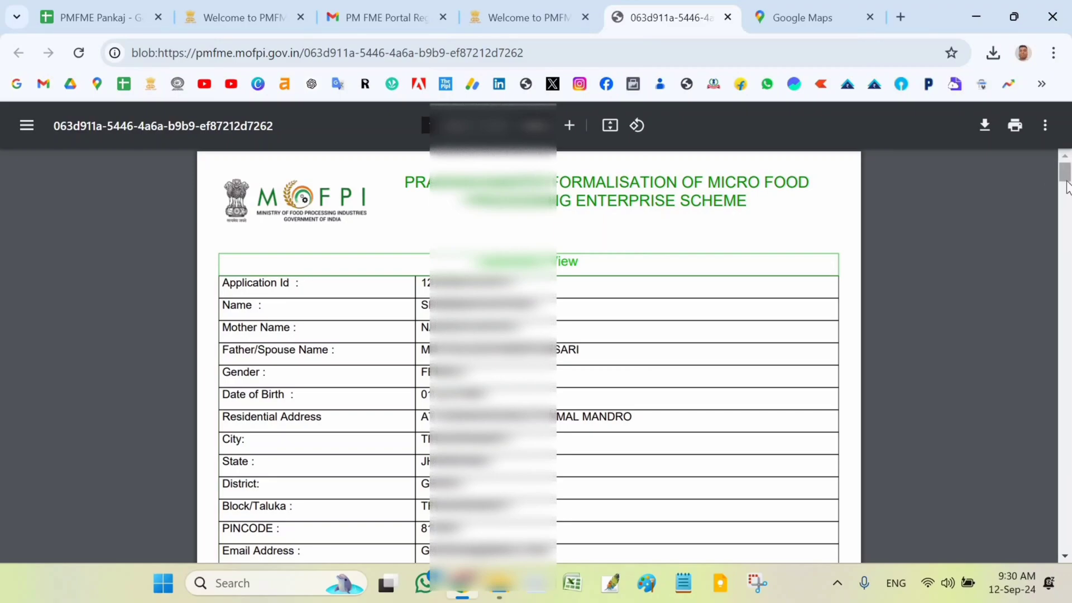
Step: Examine the applicant, product and bank details in the report and check the total machinery amount
{"action": "left_click_drag", "start_coordinate": [1067, 181], "coordinate": [1062, 214]}
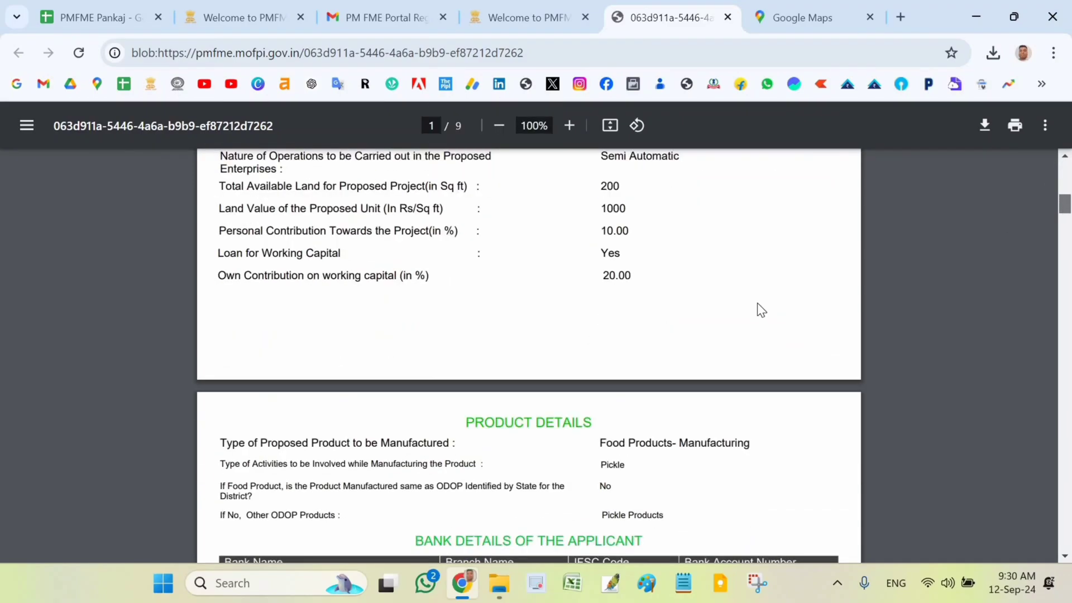
{"action": "scroll", "coordinate": [757, 302], "scroll_direction": "down", "scroll_amount": 6}
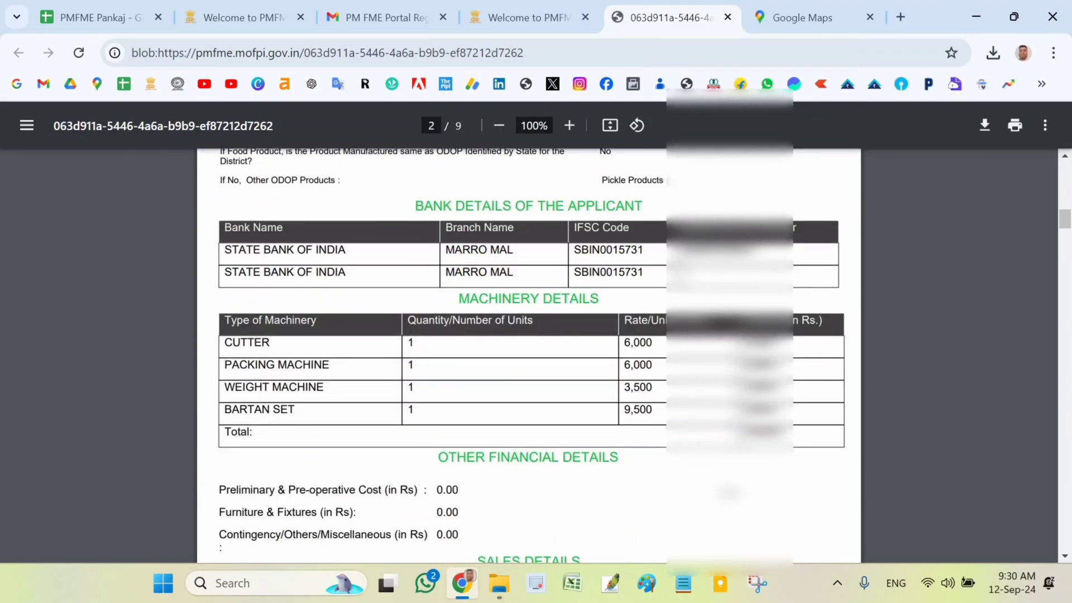
{"action": "double_click", "coordinate": [810, 440]}
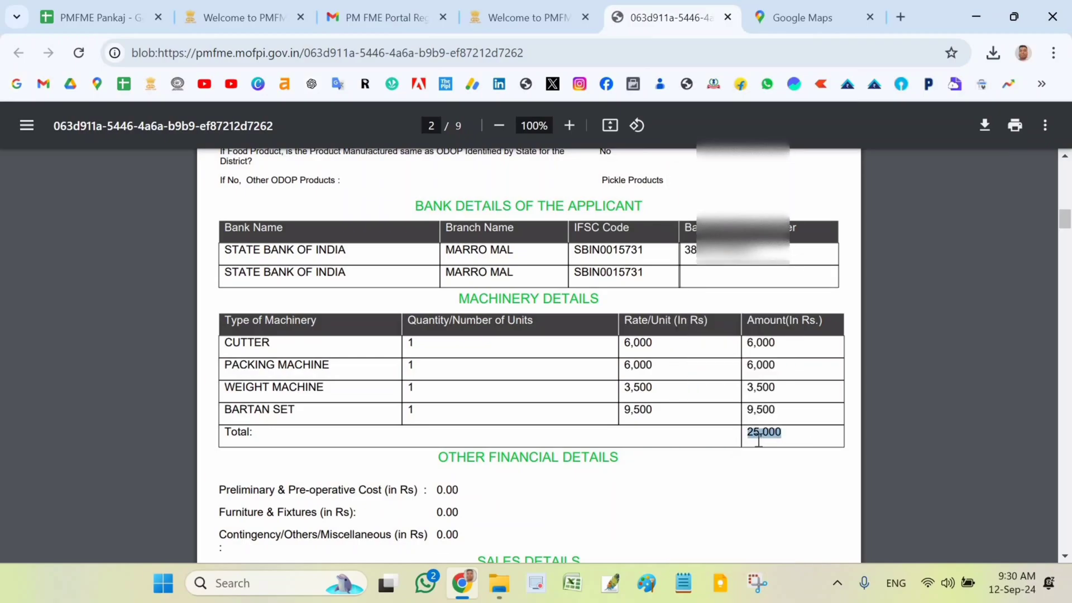
{"action": "left_click", "coordinate": [746, 434]}
{"action": "double_click", "coordinate": [805, 434]}
{"action": "left_click", "coordinate": [766, 438]}
{"action": "scroll", "coordinate": [752, 381], "scroll_direction": "down", "scroll_amount": 1}
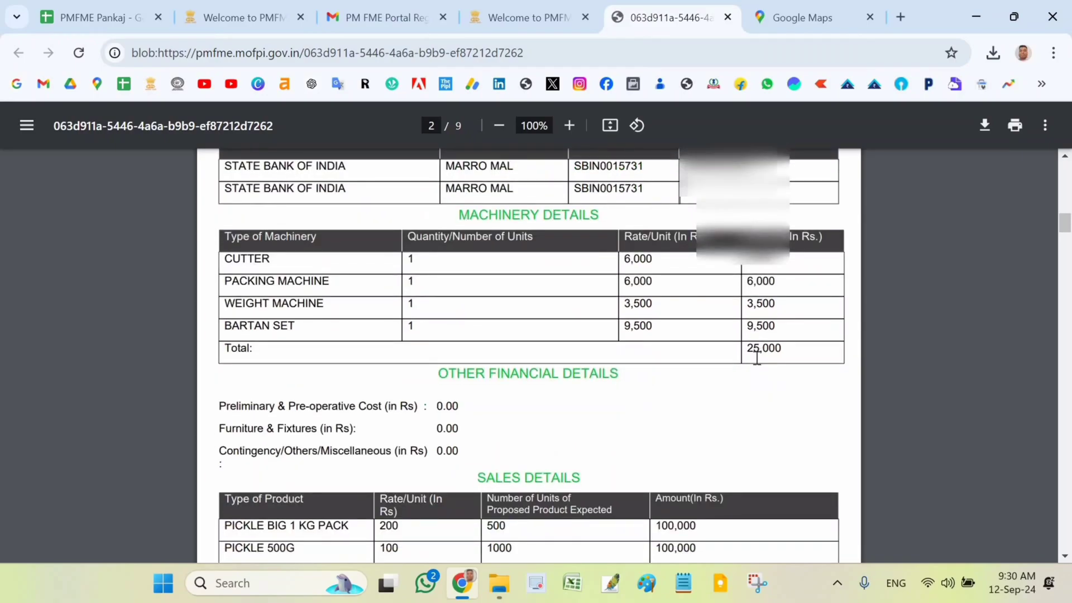
{"action": "triple_click", "coordinate": [772, 350]}
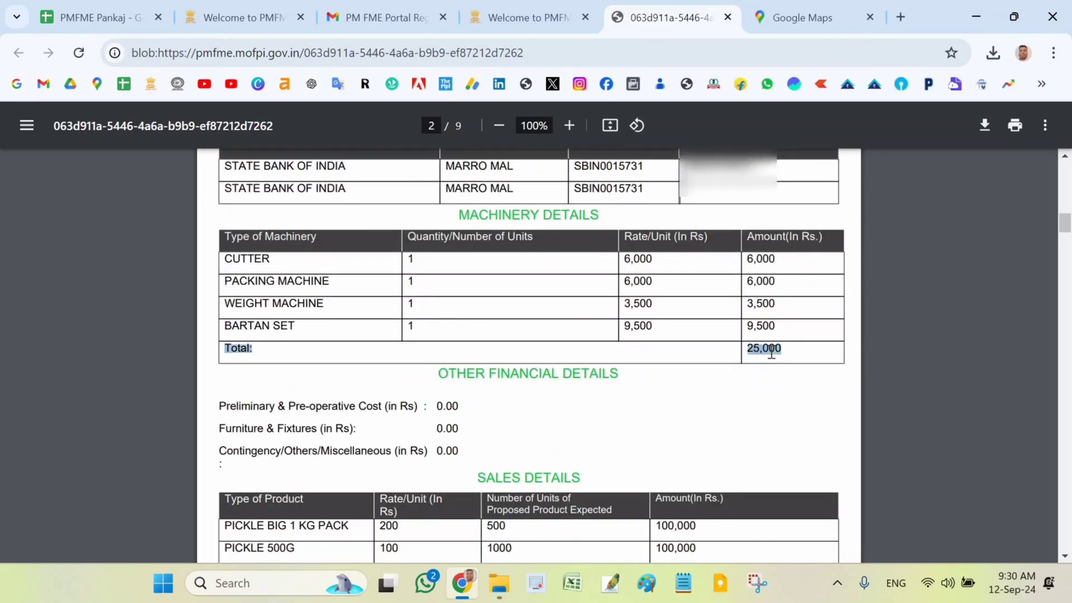
{"action": "left_click", "coordinate": [772, 350]}
Step: Examine the report's other financial details, sales, raw materials, wages and working capital requirements
{"action": "scroll", "coordinate": [771, 352], "scroll_direction": "down", "scroll_amount": 2}
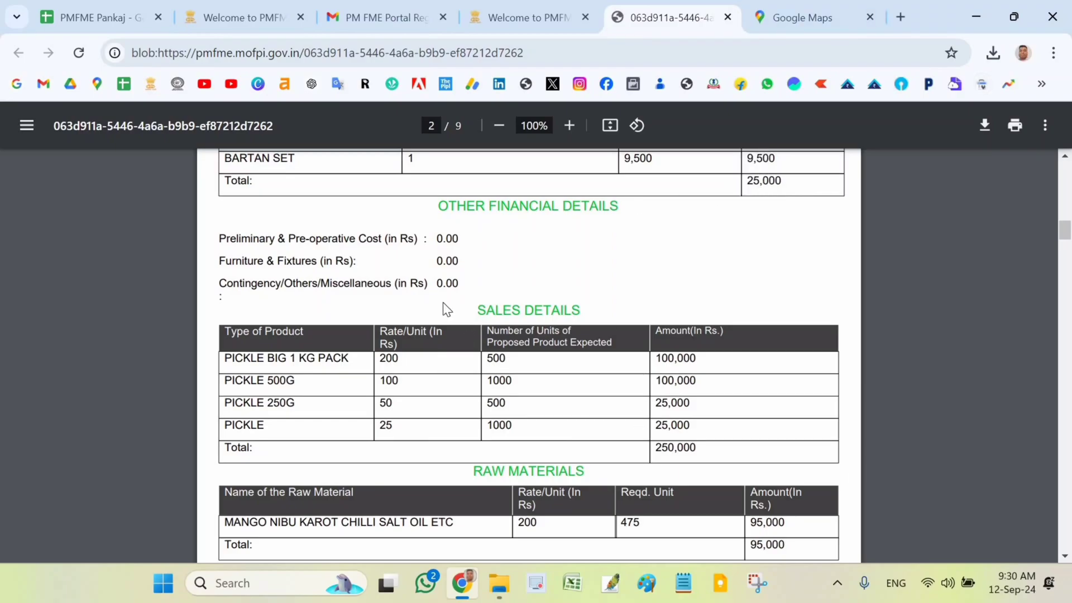
{"action": "scroll", "coordinate": [447, 310], "scroll_direction": "down", "scroll_amount": 1}
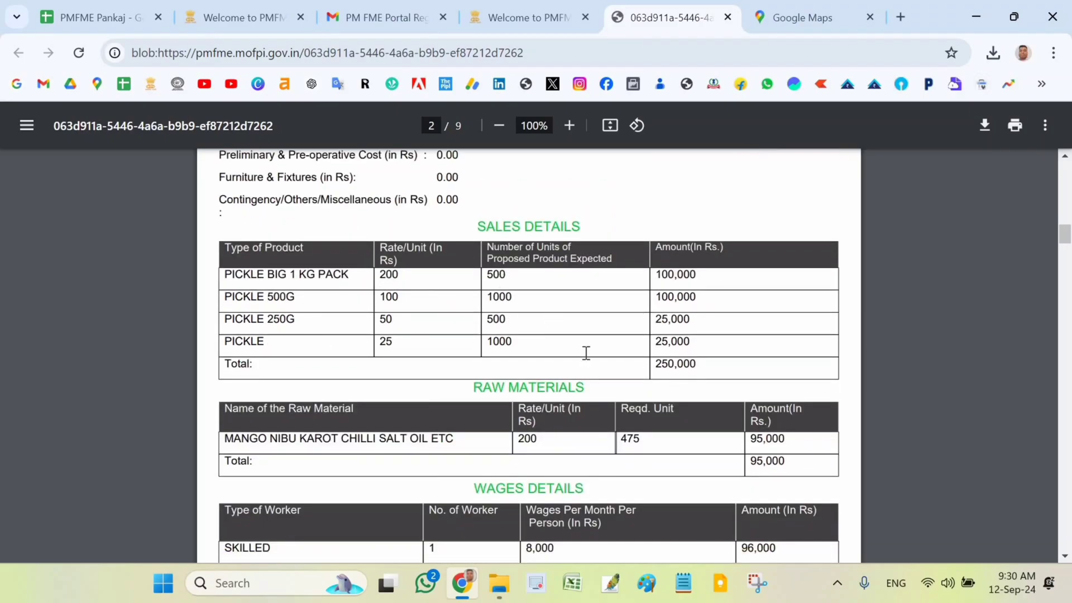
{"action": "scroll", "coordinate": [625, 360], "scroll_direction": "down", "scroll_amount": 2}
{"action": "scroll", "coordinate": [650, 366], "scroll_direction": "down", "scroll_amount": 6}
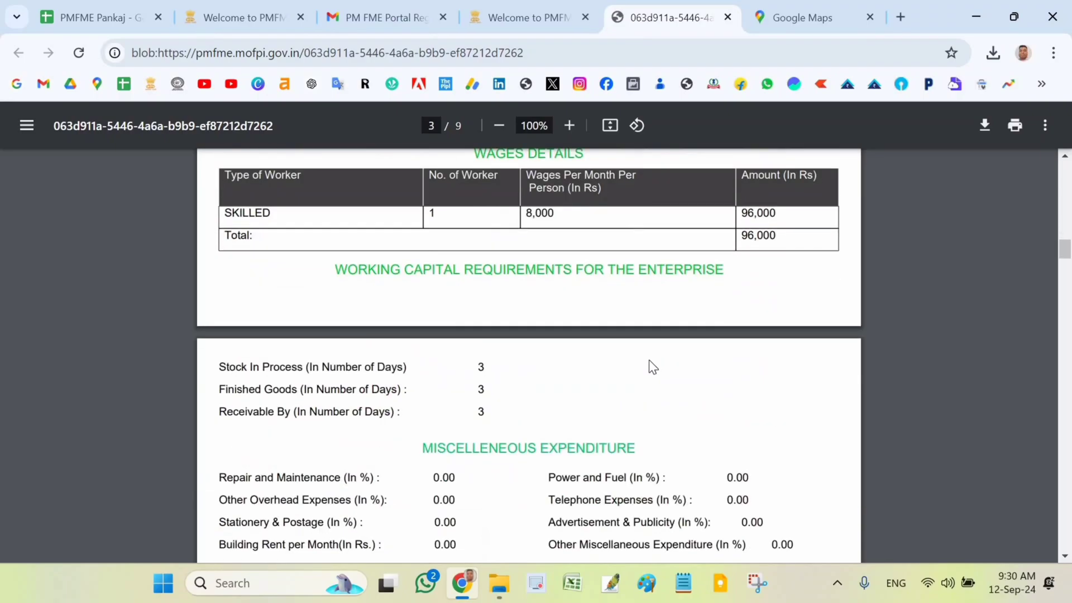
Step: Examine the Means of Financing tables, checking the term loan and own contribution amounts
{"action": "scroll", "coordinate": [649, 362], "scroll_direction": "down", "scroll_amount": 7}
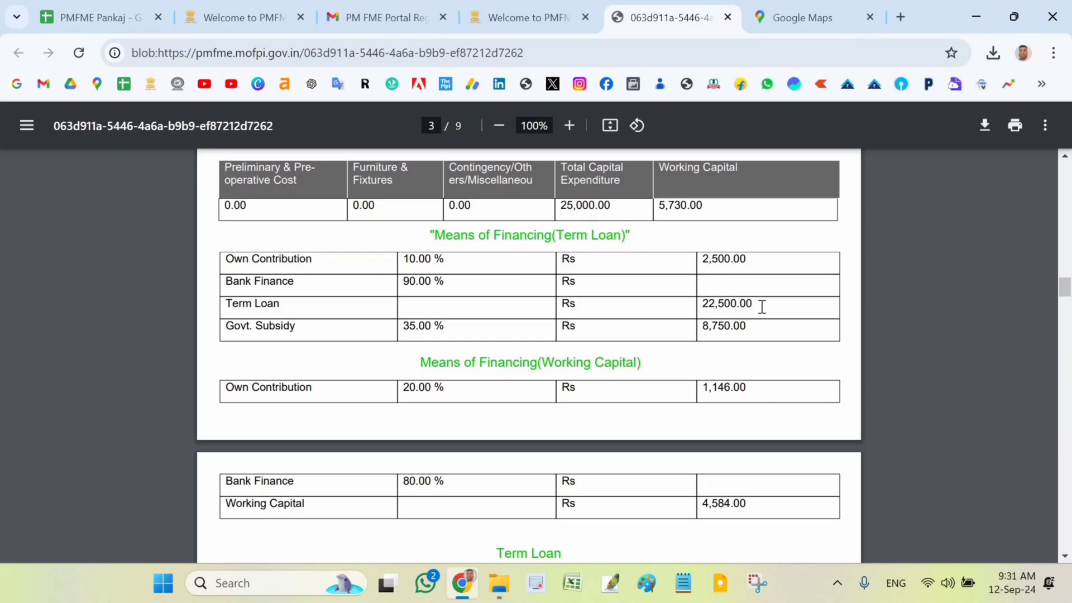
{"action": "left_click_drag", "start_coordinate": [761, 304], "coordinate": [702, 305]}
{"action": "double_click", "coordinate": [759, 262]}
{"action": "scroll", "coordinate": [726, 385], "scroll_direction": "down", "scroll_amount": 2}
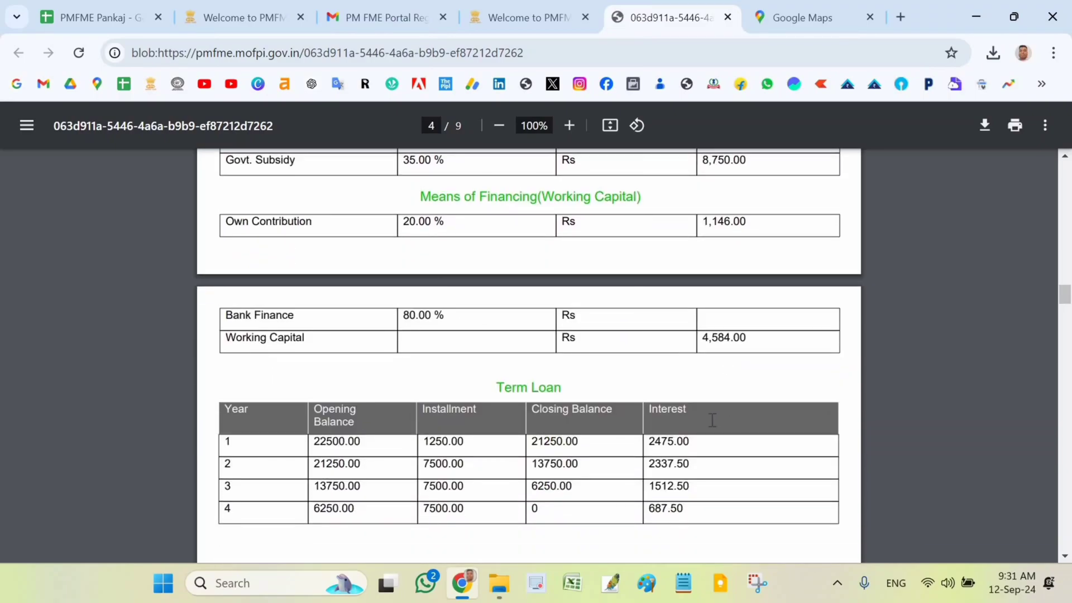
{"action": "scroll", "coordinate": [711, 380], "scroll_direction": "up", "scroll_amount": 1}
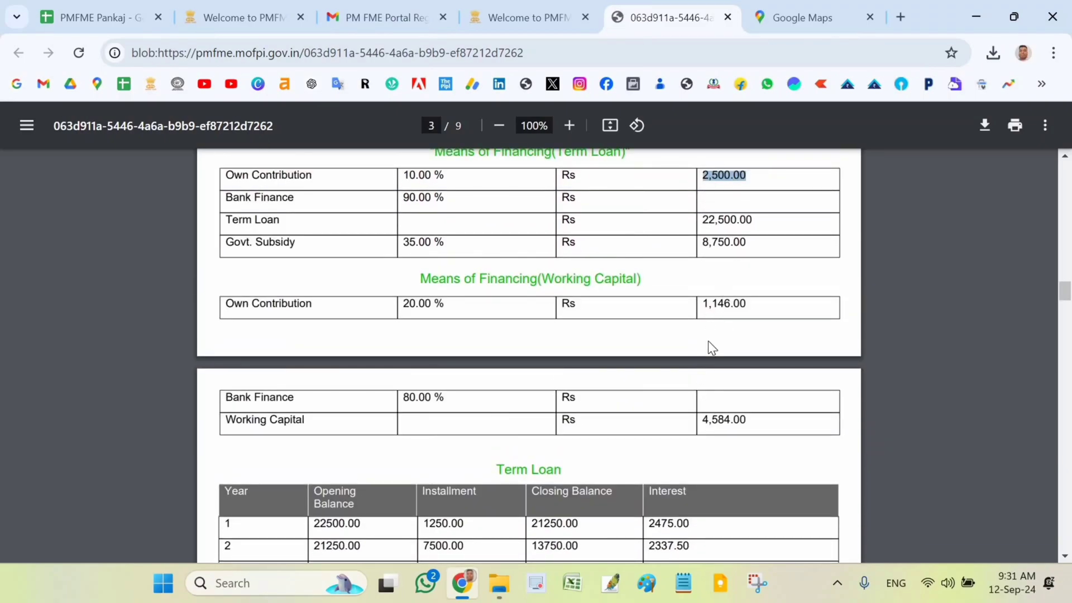
Step: Examine the loan repayment schedules, depreciation, projected sales, capacity utilization and the total working capital requirement
{"action": "scroll", "coordinate": [714, 390], "scroll_direction": "down", "scroll_amount": 10}
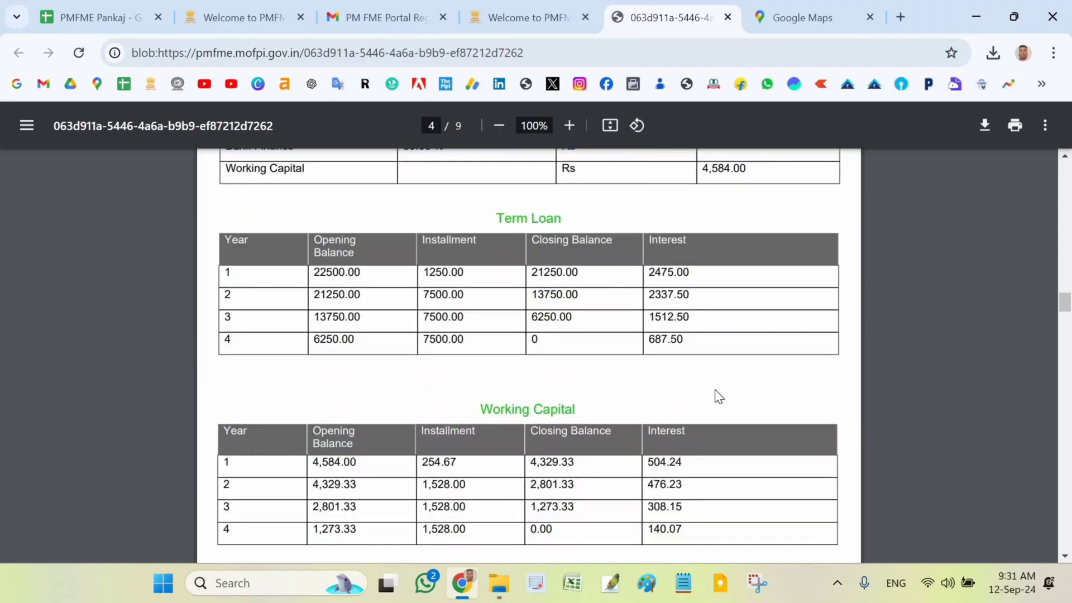
{"action": "scroll", "coordinate": [714, 389], "scroll_direction": "down", "scroll_amount": 15}
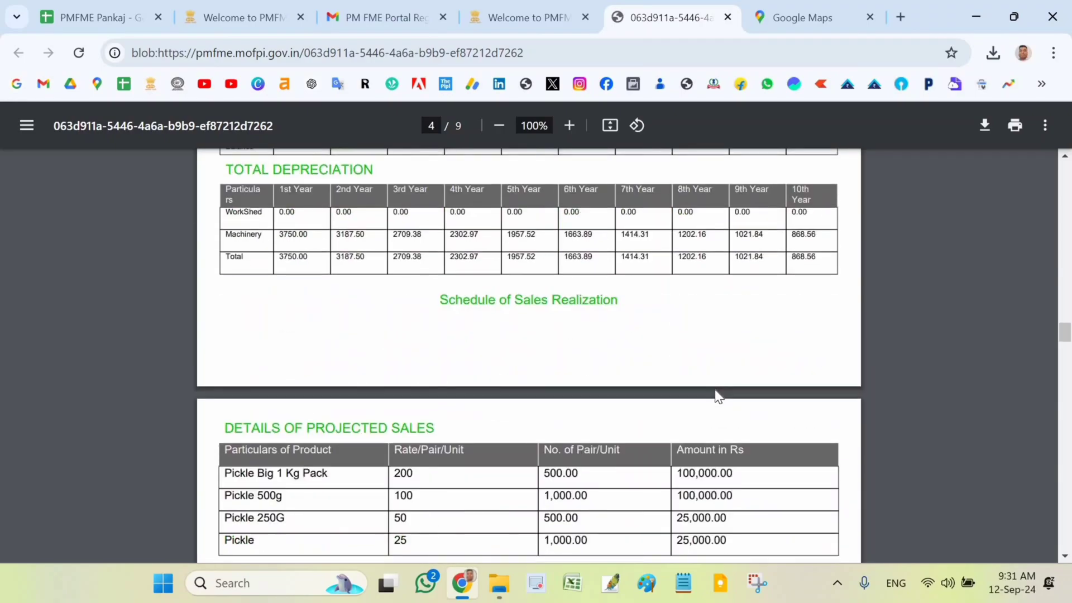
{"action": "scroll", "coordinate": [714, 389], "scroll_direction": "down", "scroll_amount": 15}
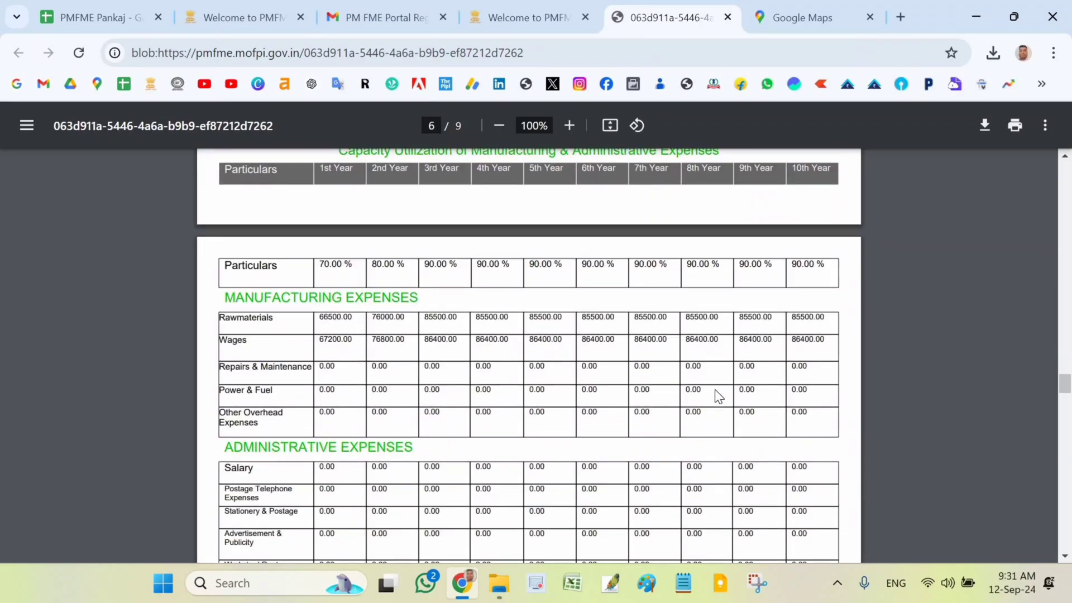
{"action": "scroll", "coordinate": [391, 310], "scroll_direction": "down", "scroll_amount": 1}
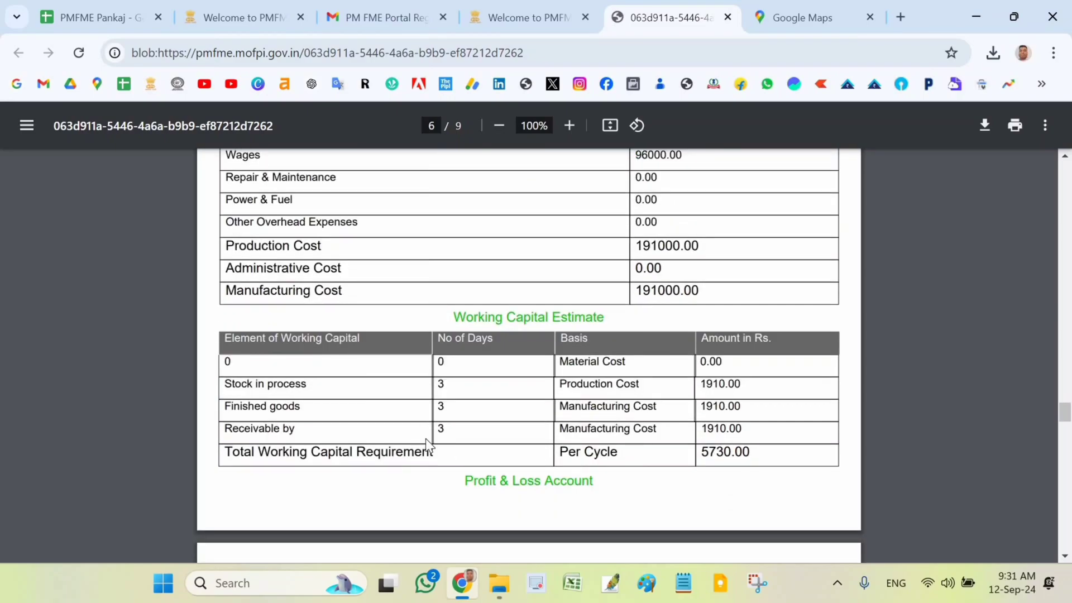
{"action": "scroll", "coordinate": [768, 313], "scroll_direction": "down", "scroll_amount": 3}
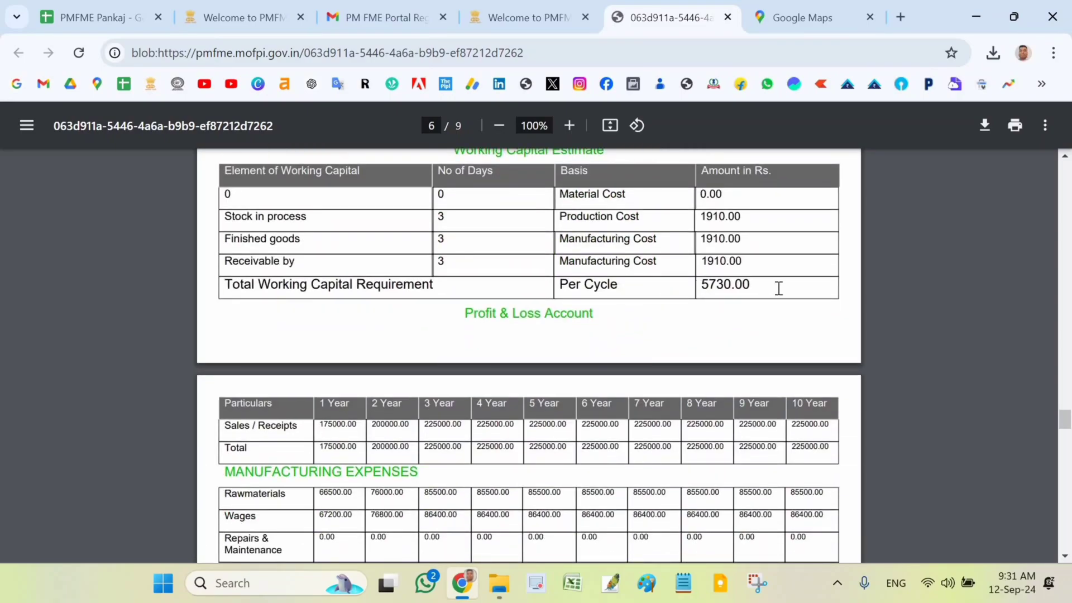
{"action": "left_click_drag", "start_coordinate": [778, 288], "coordinate": [754, 337]}
{"action": "scroll", "coordinate": [751, 332], "scroll_direction": "up", "scroll_amount": 10}
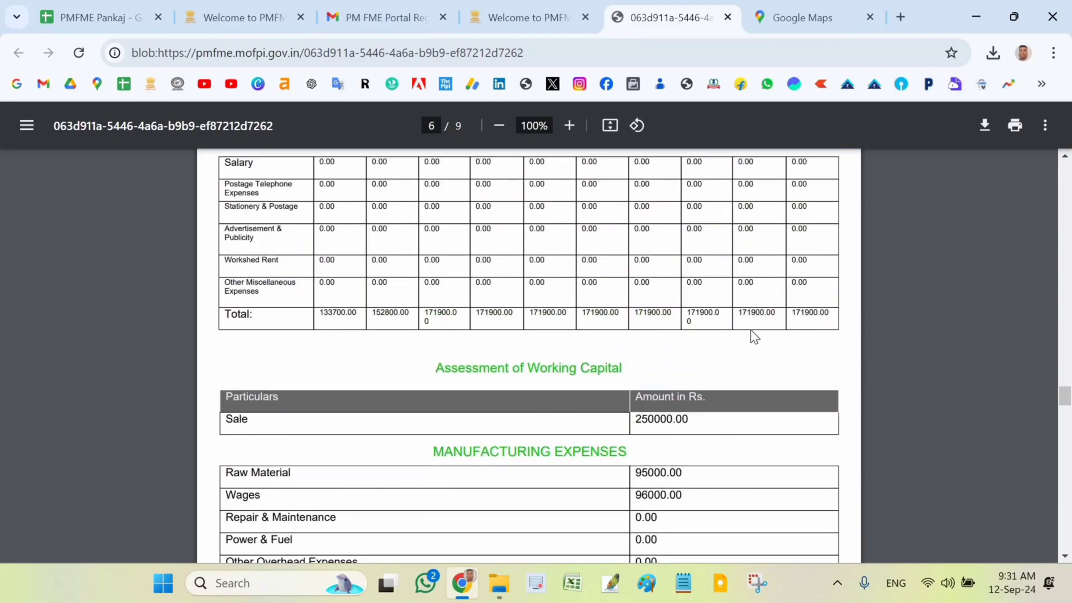
{"action": "scroll", "coordinate": [738, 334], "scroll_direction": "up", "scroll_amount": 2}
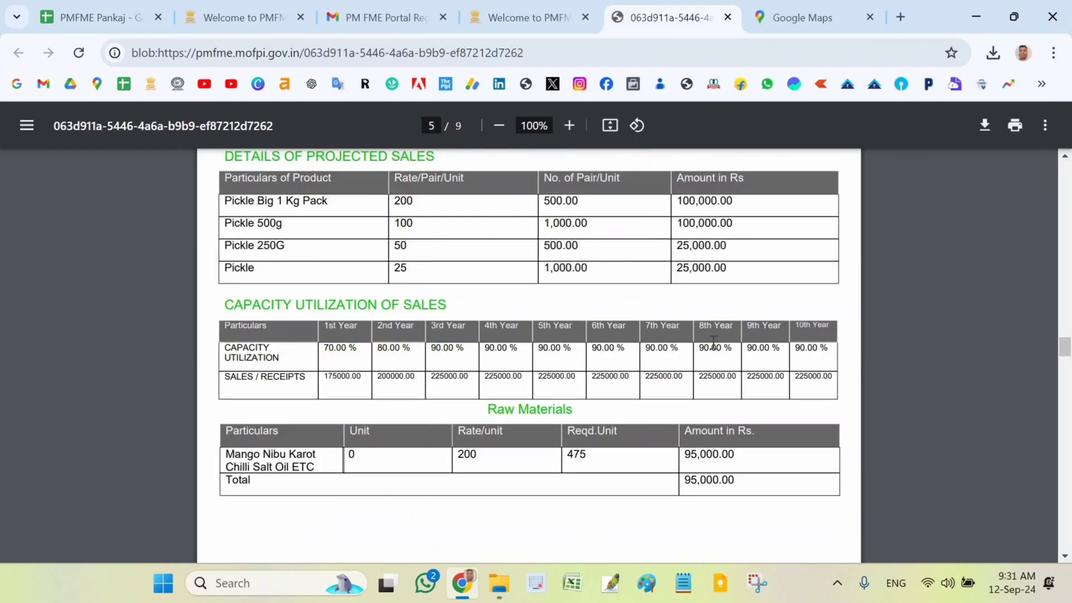
{"action": "scroll", "coordinate": [720, 337], "scroll_direction": "down", "scroll_amount": 12}
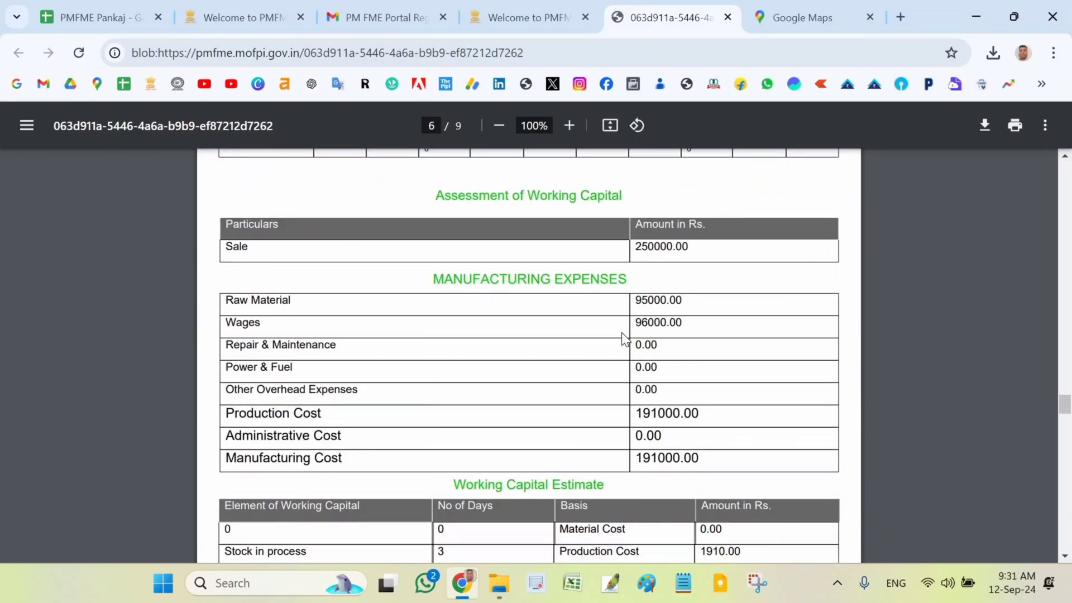
Step: Examine the cash flow statement and the yearly Net Profit Ratio in the break-even and ratio analysis
{"action": "scroll", "coordinate": [624, 339], "scroll_direction": "down", "scroll_amount": 20}
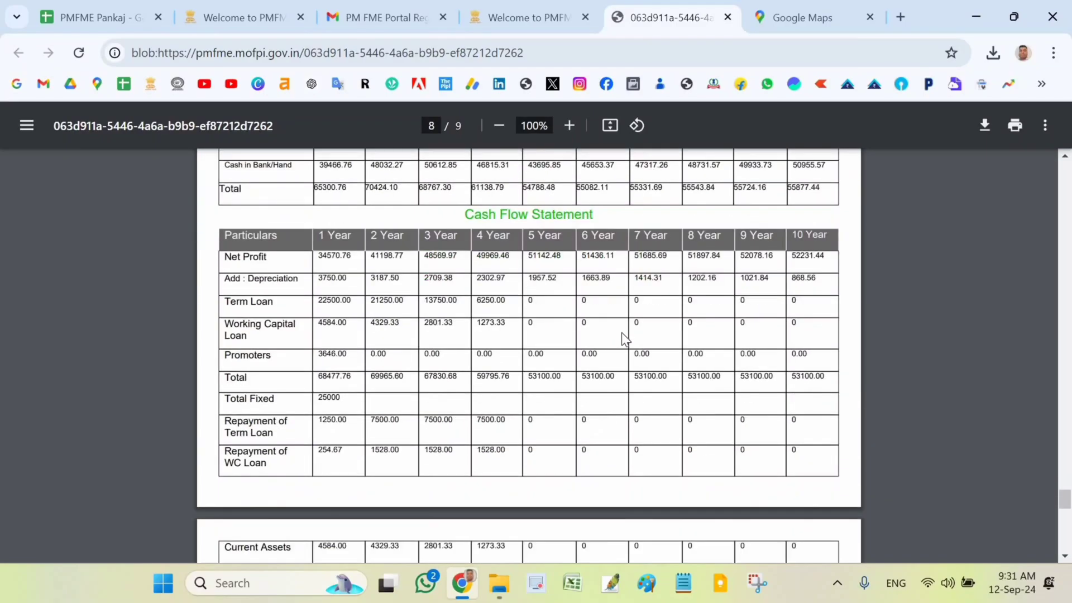
{"action": "scroll", "coordinate": [621, 332], "scroll_direction": "down", "scroll_amount": 15}
{"action": "scroll", "coordinate": [495, 325], "scroll_direction": "up", "scroll_amount": 4}
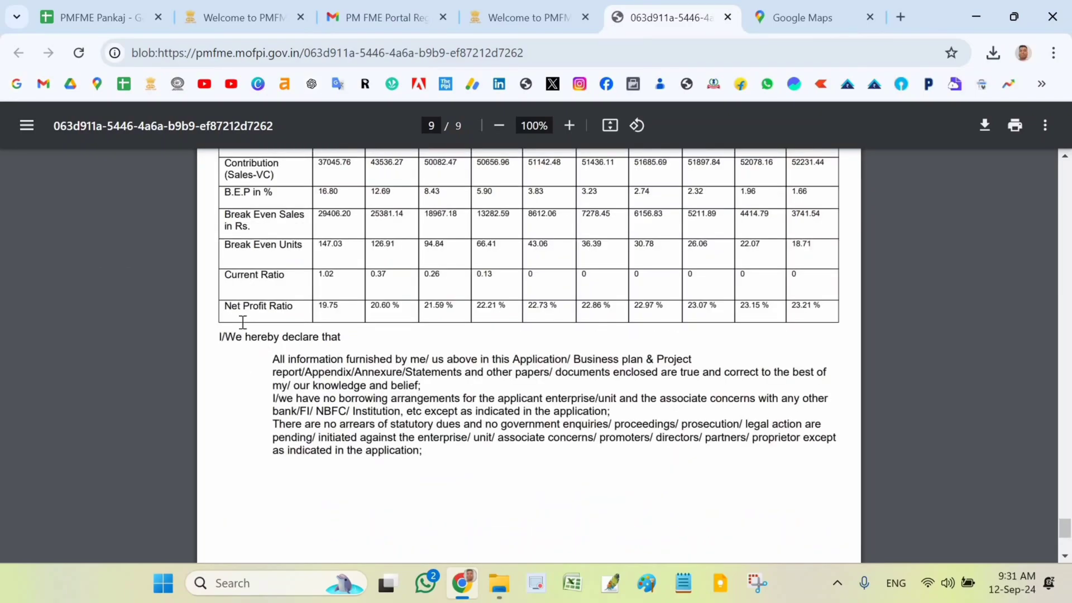
{"action": "left_click_drag", "start_coordinate": [229, 308], "coordinate": [319, 308]}
{"action": "double_click", "coordinate": [340, 309]}
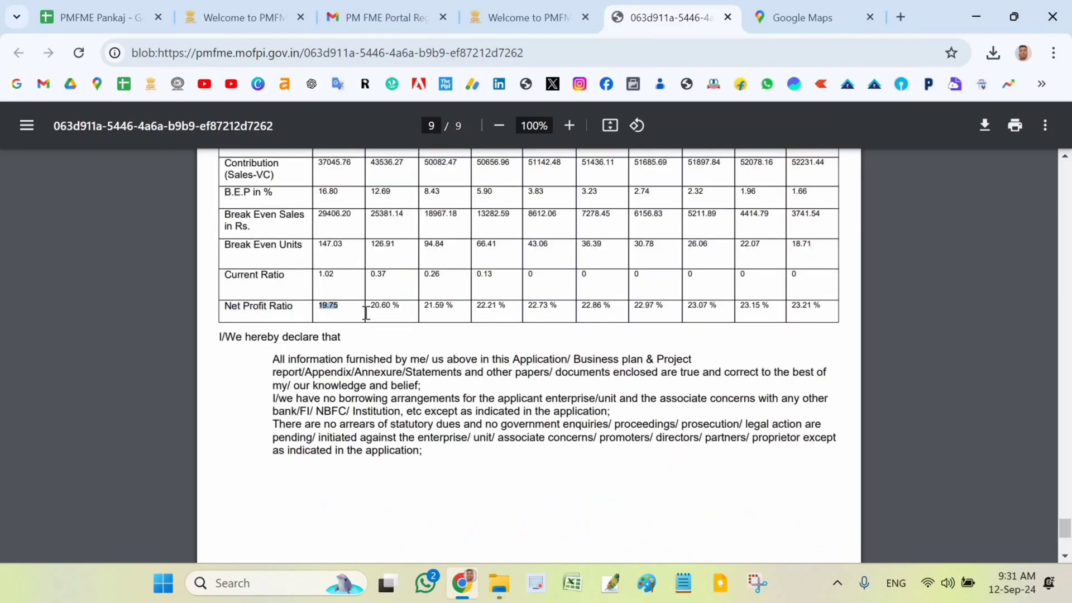
{"action": "double_click", "coordinate": [402, 309]}
{"action": "left_click", "coordinate": [454, 310]}
{"action": "left_click_drag", "start_coordinate": [453, 310], "coordinate": [740, 311]}
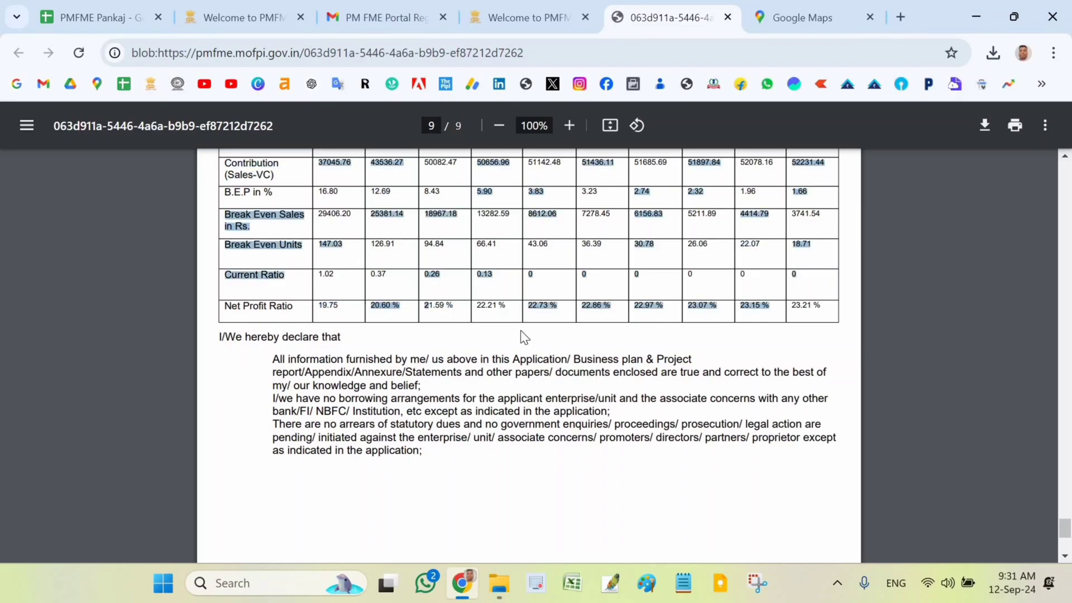
{"action": "left_click", "coordinate": [316, 331]}
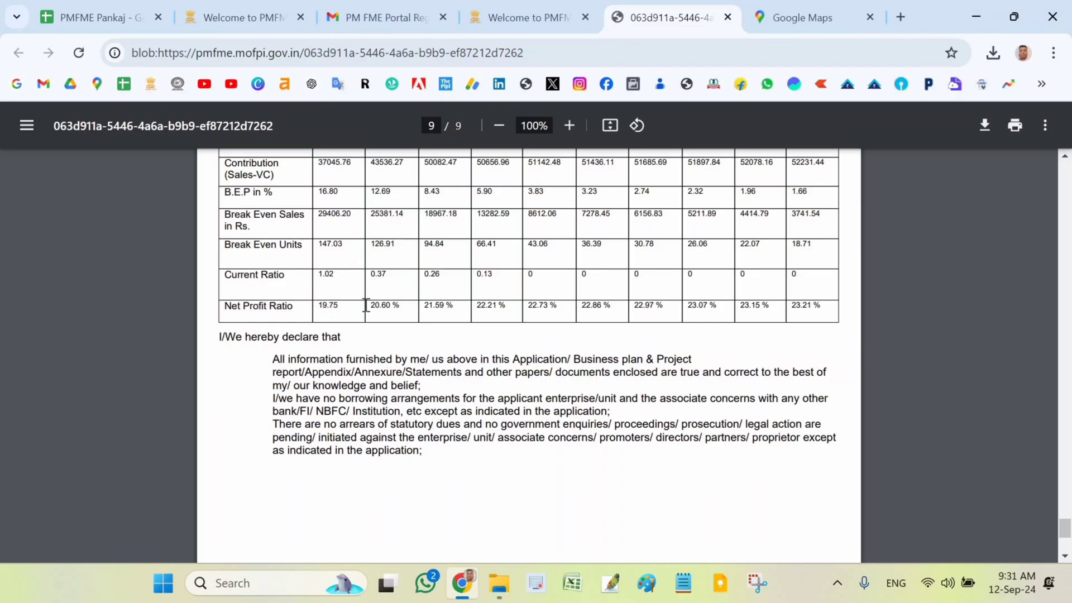
{"action": "left_click_drag", "start_coordinate": [366, 305], "coordinate": [333, 310]}
{"action": "left_click", "coordinate": [334, 311]}
Step: Examine the balance sheet and check the Average D.S.C.R. values for the loan years
{"action": "scroll", "coordinate": [401, 444], "scroll_direction": "up", "scroll_amount": 2}
{"action": "scroll", "coordinate": [401, 443], "scroll_direction": "up", "scroll_amount": 8}
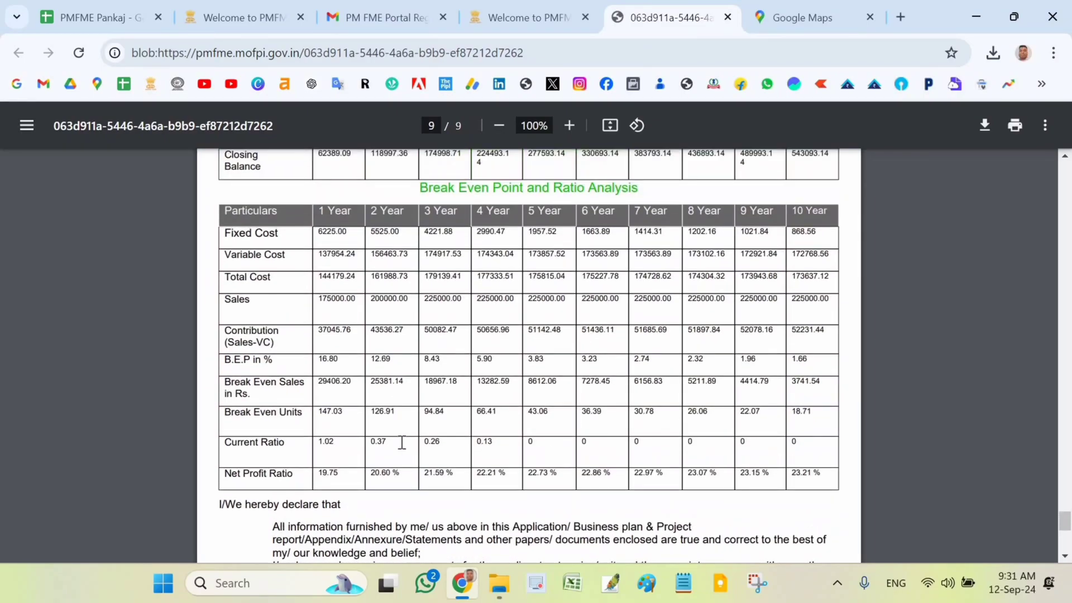
{"action": "scroll", "coordinate": [401, 442], "scroll_direction": "up", "scroll_amount": 5}
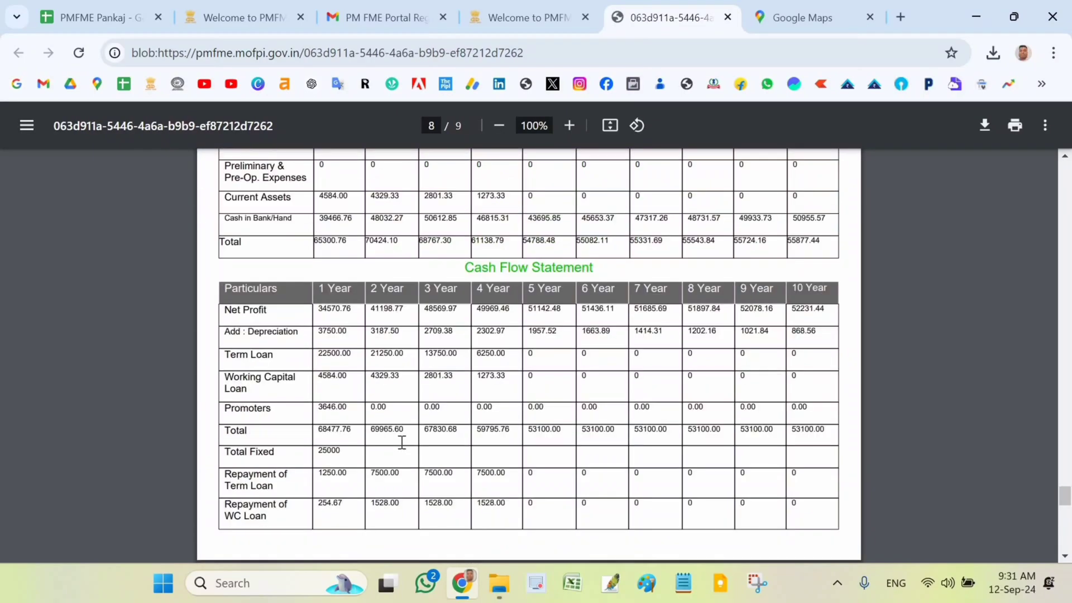
{"action": "scroll", "coordinate": [401, 442], "scroll_direction": "up", "scroll_amount": 6}
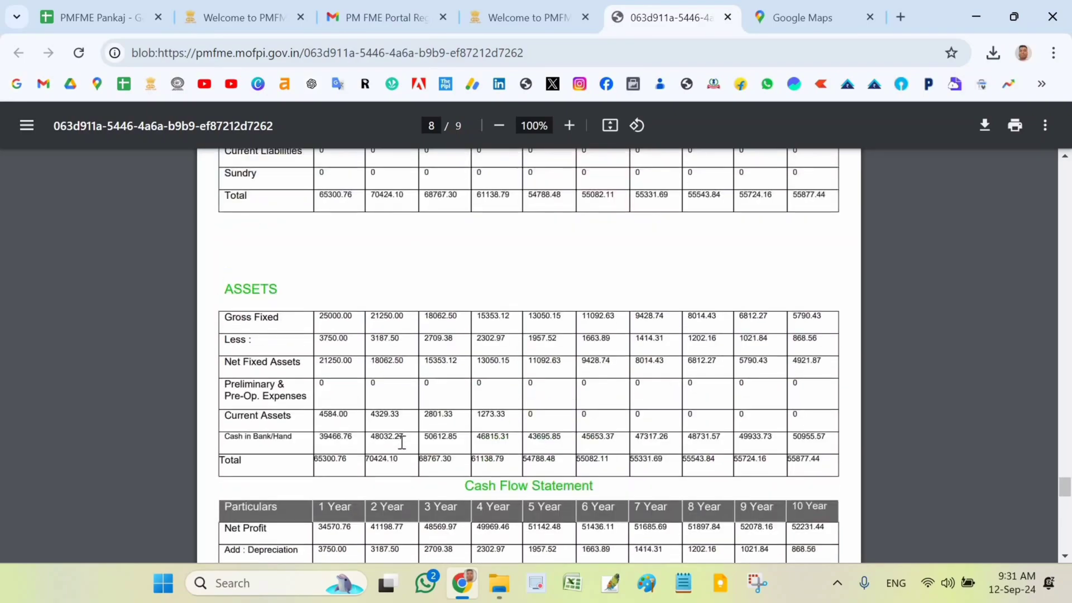
{"action": "scroll", "coordinate": [401, 442], "scroll_direction": "up", "scroll_amount": 3}
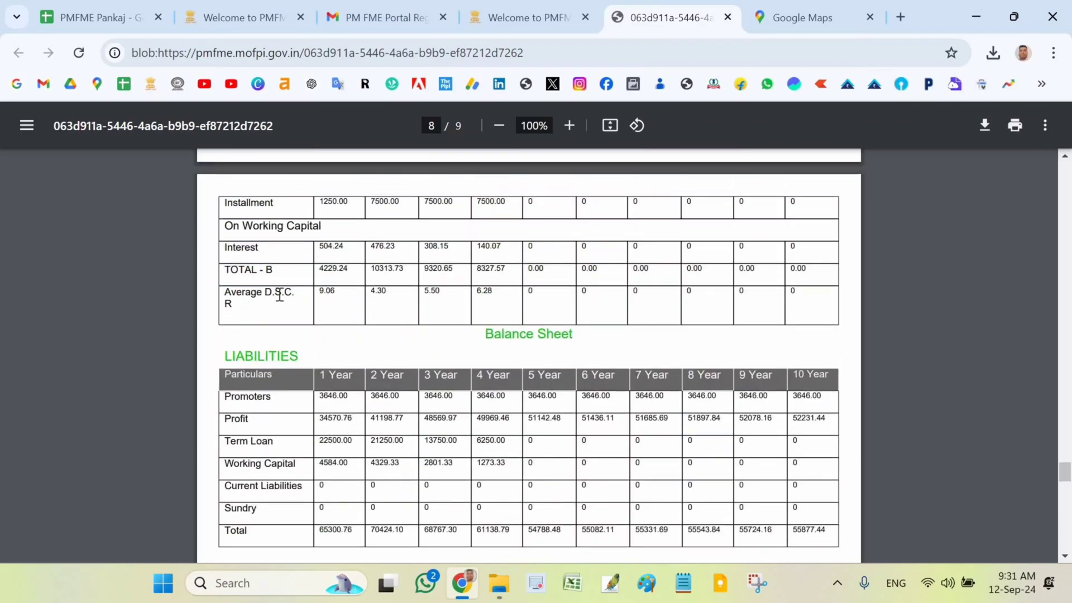
{"action": "left_click_drag", "start_coordinate": [227, 294], "coordinate": [325, 302]}
{"action": "left_click", "coordinate": [341, 294]}
{"action": "left_click_drag", "start_coordinate": [422, 295], "coordinate": [503, 298]}
Step: Examine the debt service ratio calculation and the Profit & Loss Account back up to the Working Capital Estimate
{"action": "scroll", "coordinate": [660, 451], "scroll_direction": "up", "scroll_amount": 4}
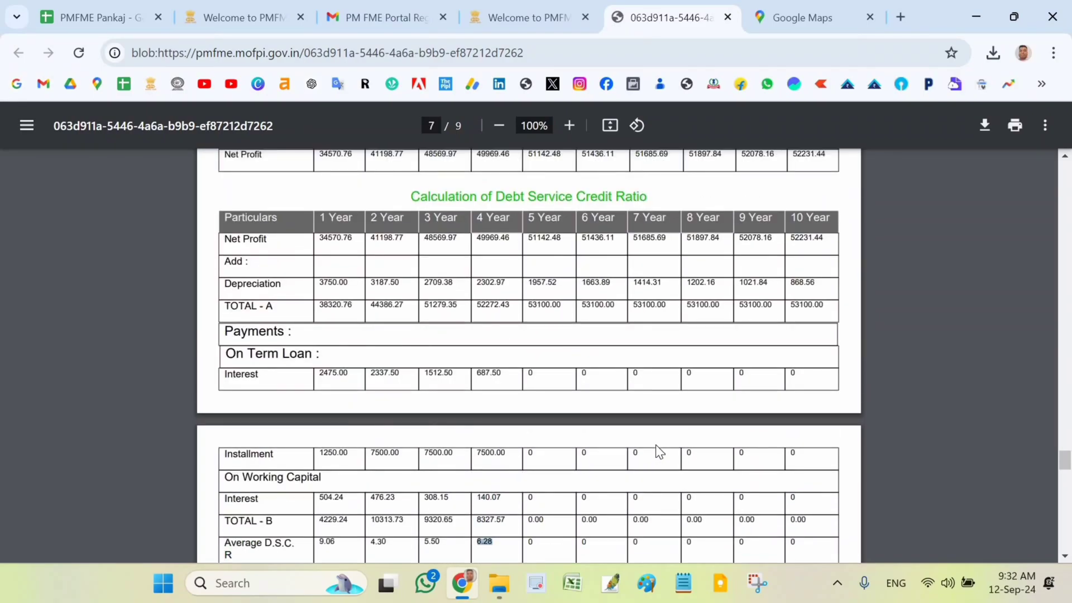
{"action": "scroll", "coordinate": [650, 440], "scroll_direction": "up", "scroll_amount": 5}
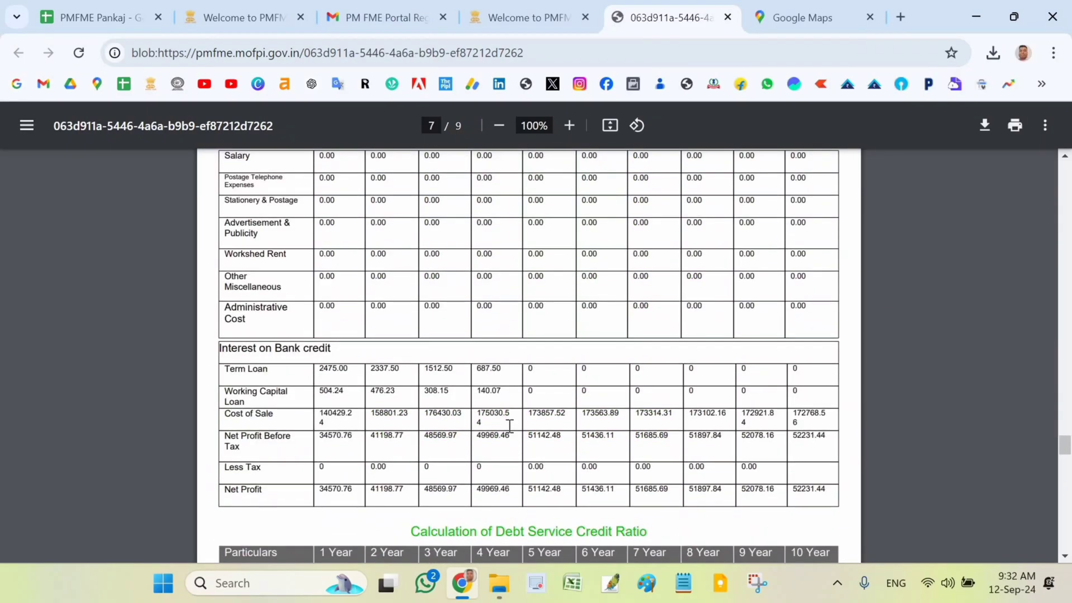
{"action": "scroll", "coordinate": [510, 426], "scroll_direction": "up", "scroll_amount": 4}
{"action": "scroll", "coordinate": [528, 415], "scroll_direction": "up", "scroll_amount": 12}
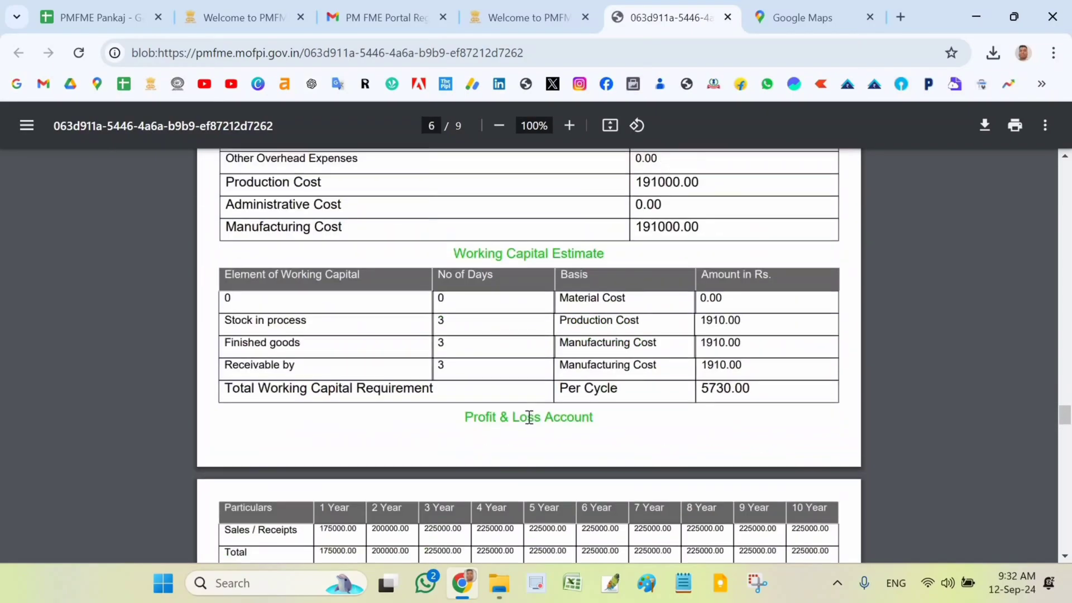
Step: Recheck the capacity utilization, the Working Capital Estimate and its Total Working Capital Requirement in the projected financial report
{"action": "scroll", "coordinate": [665, 473], "scroll_direction": "up", "scroll_amount": 7}
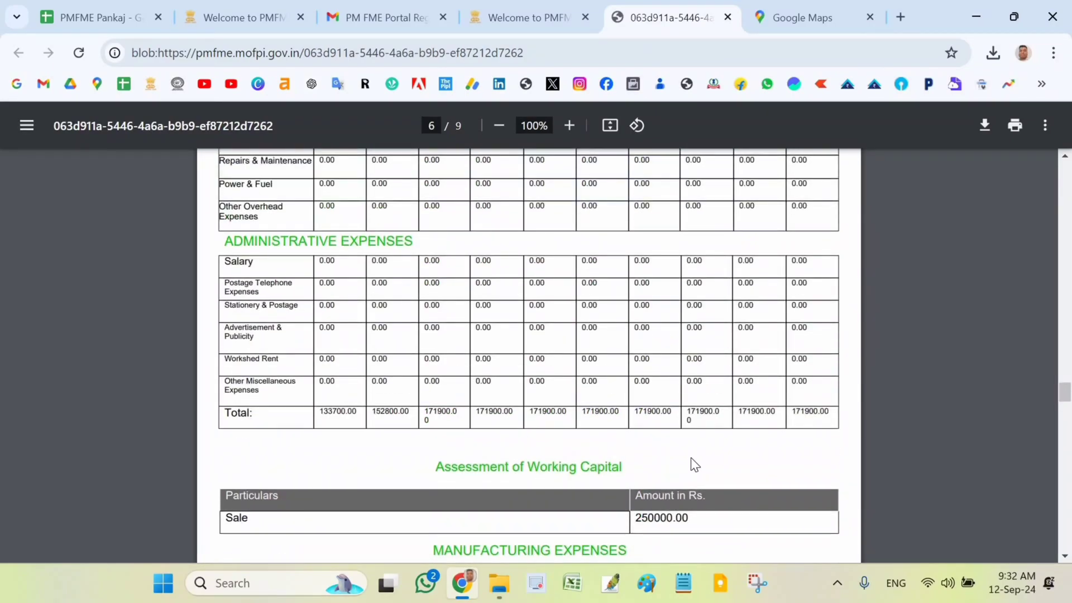
{"action": "scroll", "coordinate": [691, 457], "scroll_direction": "down", "scroll_amount": 10}
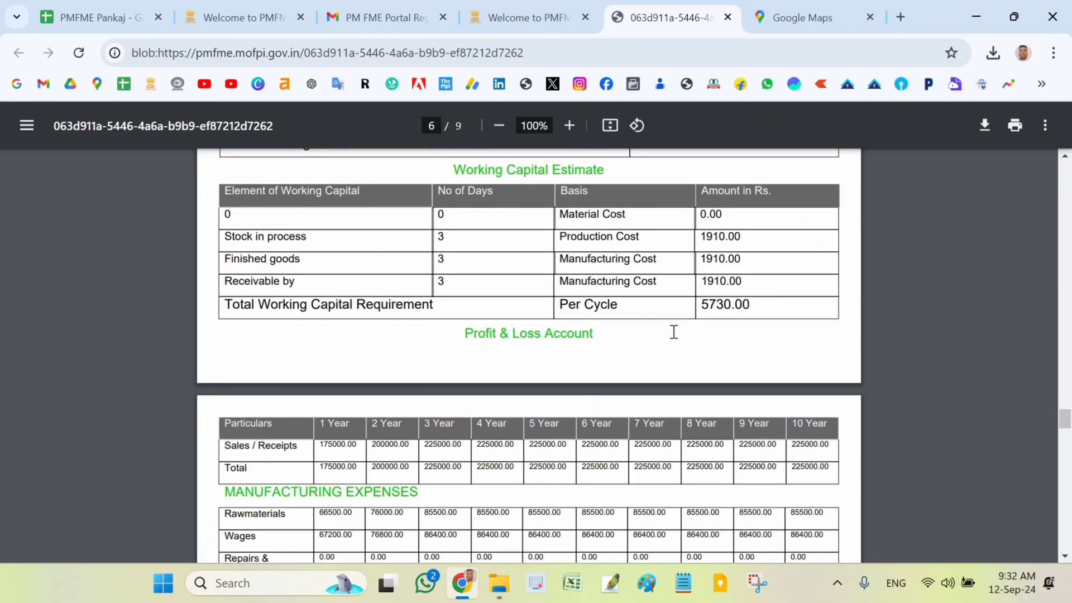
{"action": "left_click_drag", "start_coordinate": [722, 310], "coordinate": [698, 305]}
{"action": "left_click", "coordinate": [700, 306]}
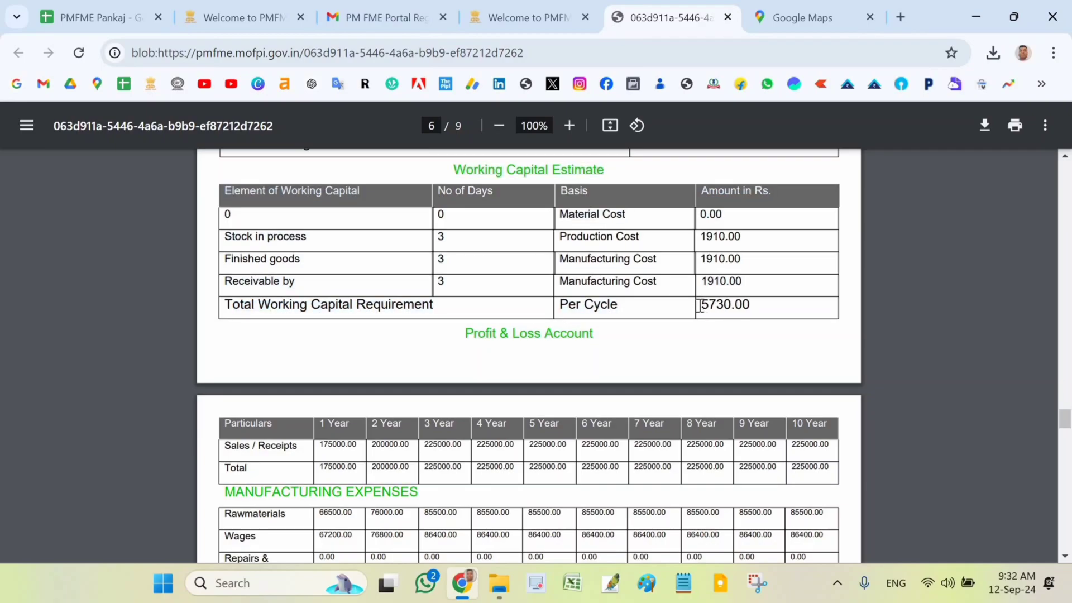
{"action": "double_click", "coordinate": [790, 308]}
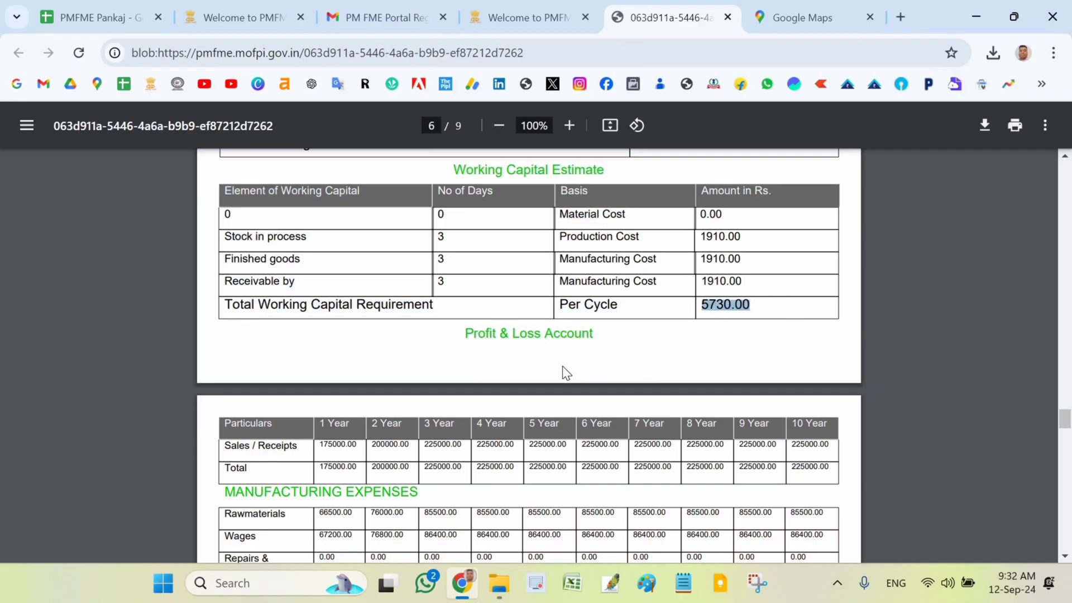
{"action": "scroll", "coordinate": [539, 365], "scroll_direction": "up", "scroll_amount": 15}
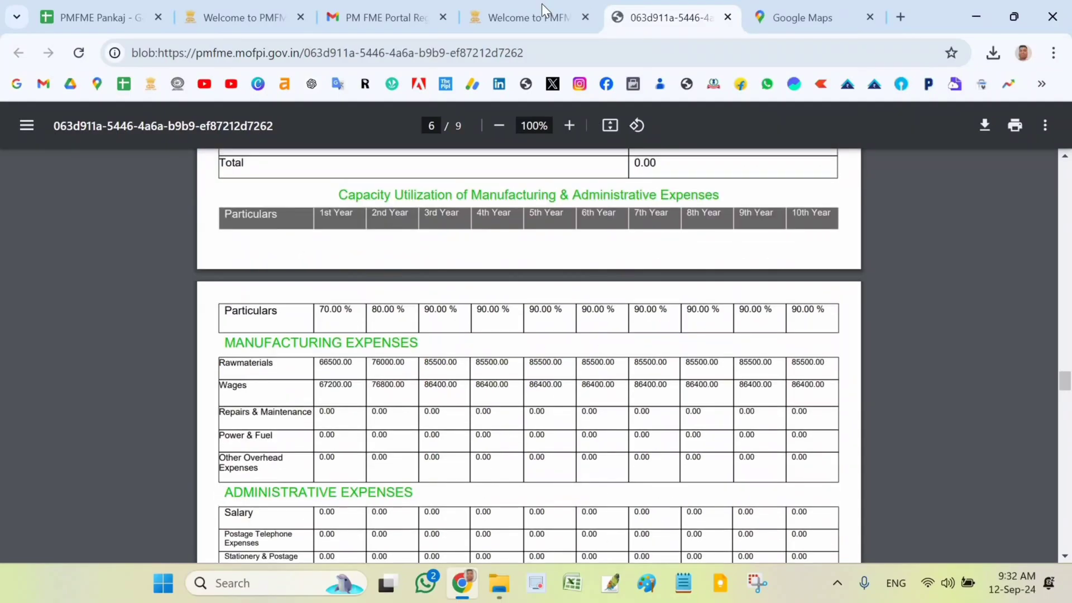
Step: Return to the online application's Proposed Financial Details and set Stock In Process to 5 days in the working capital calculation
{"action": "left_click", "coordinate": [540, 8]}
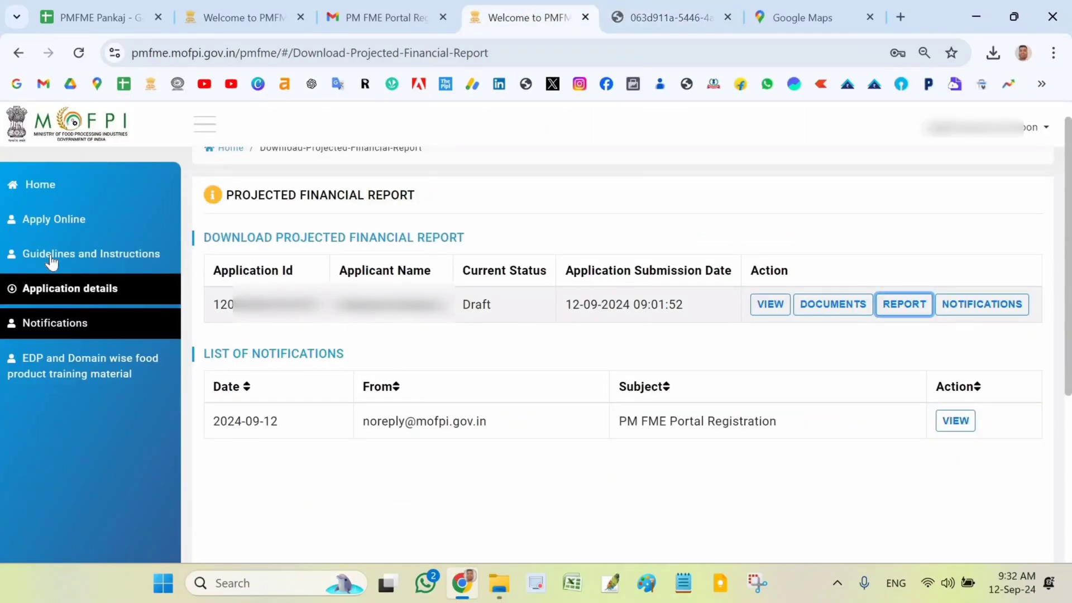
{"action": "left_click", "coordinate": [73, 220]}
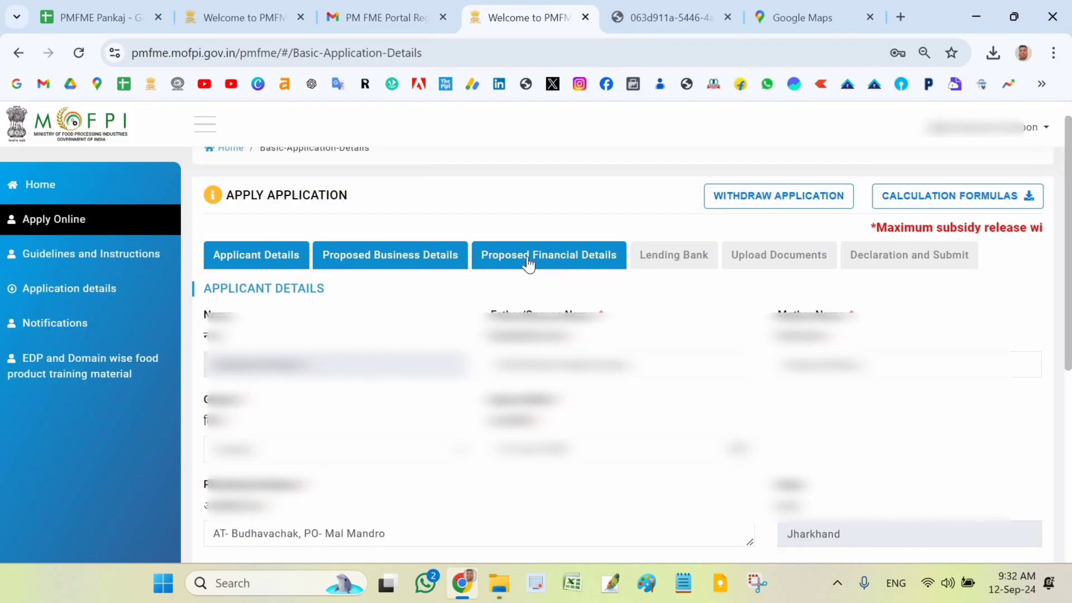
{"action": "left_click", "coordinate": [558, 259]}
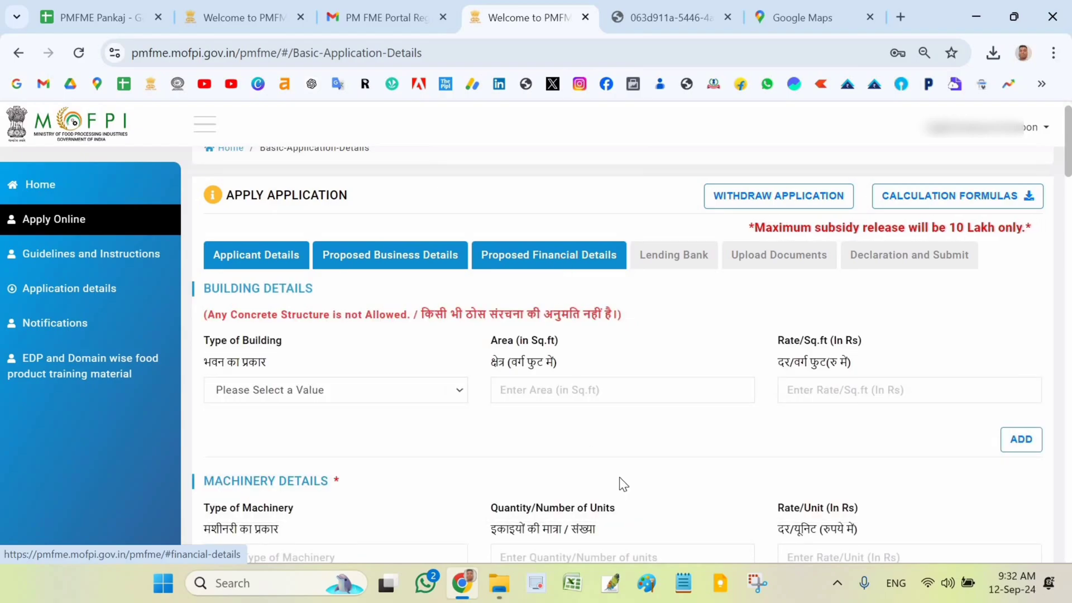
{"action": "scroll", "coordinate": [622, 483], "scroll_direction": "down", "scroll_amount": 18}
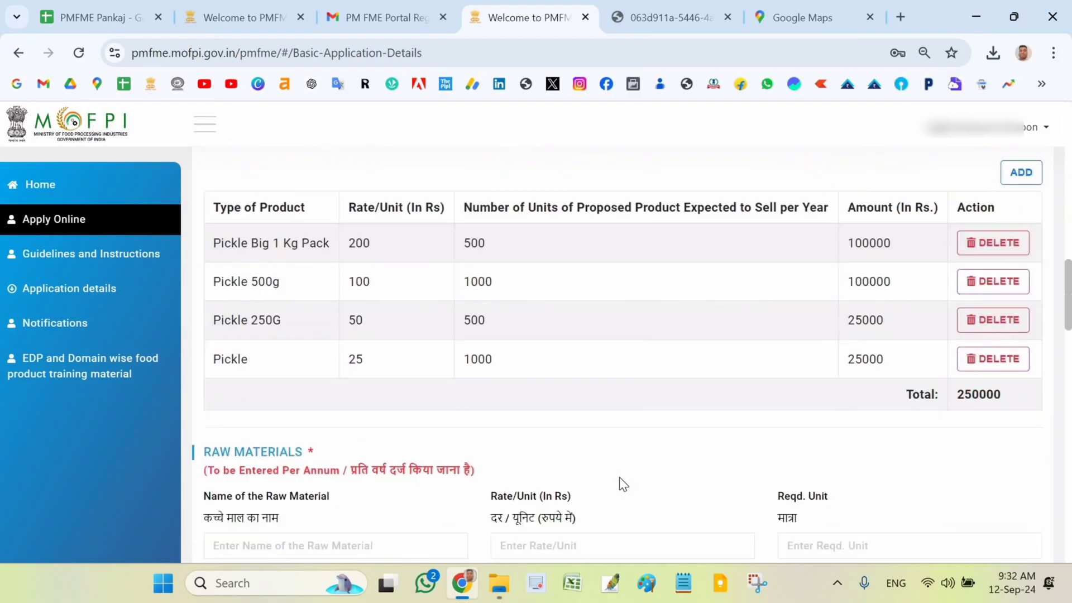
{"action": "scroll", "coordinate": [622, 484], "scroll_direction": "down", "scroll_amount": 10}
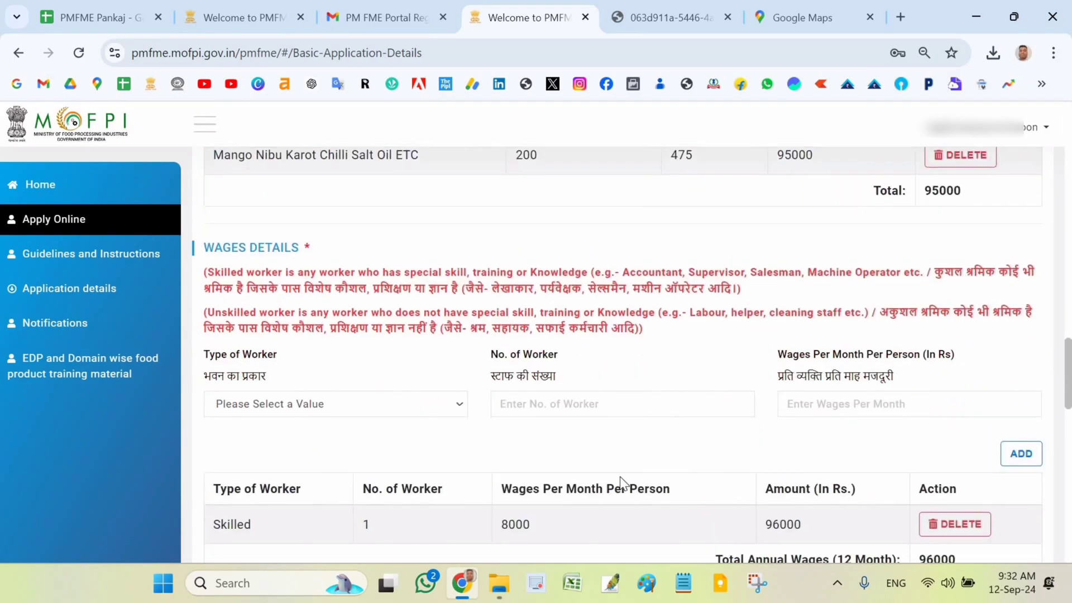
{"action": "scroll", "coordinate": [619, 477], "scroll_direction": "down", "scroll_amount": 4}
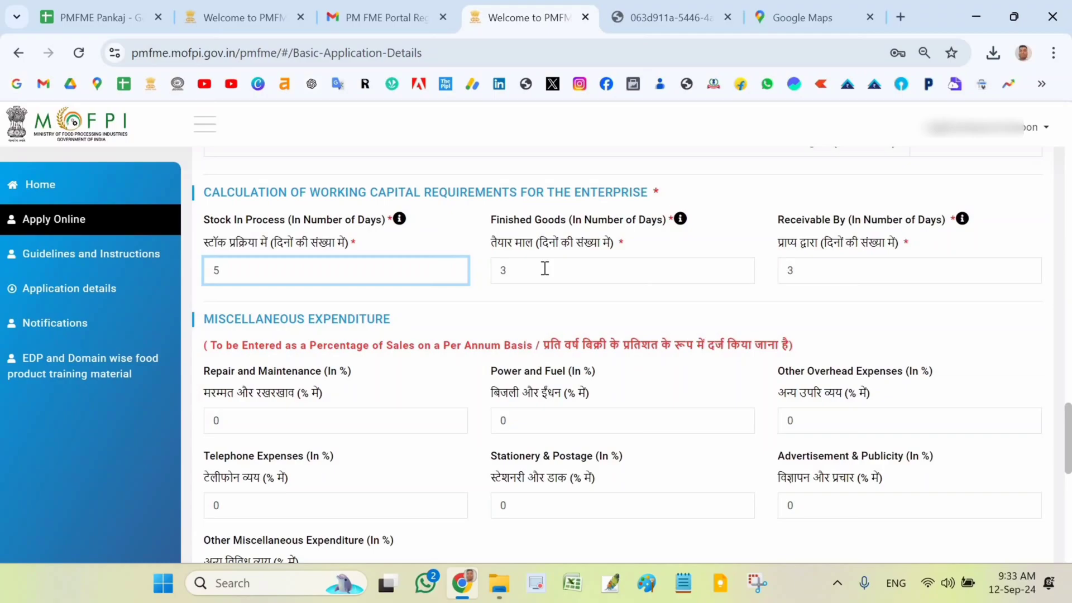
Step: Set Finished Goods and Receivable By to 7 days each and save the financial details form
{"action": "left_click", "coordinate": [545, 269]}
{"action": "type", "text": "7"}
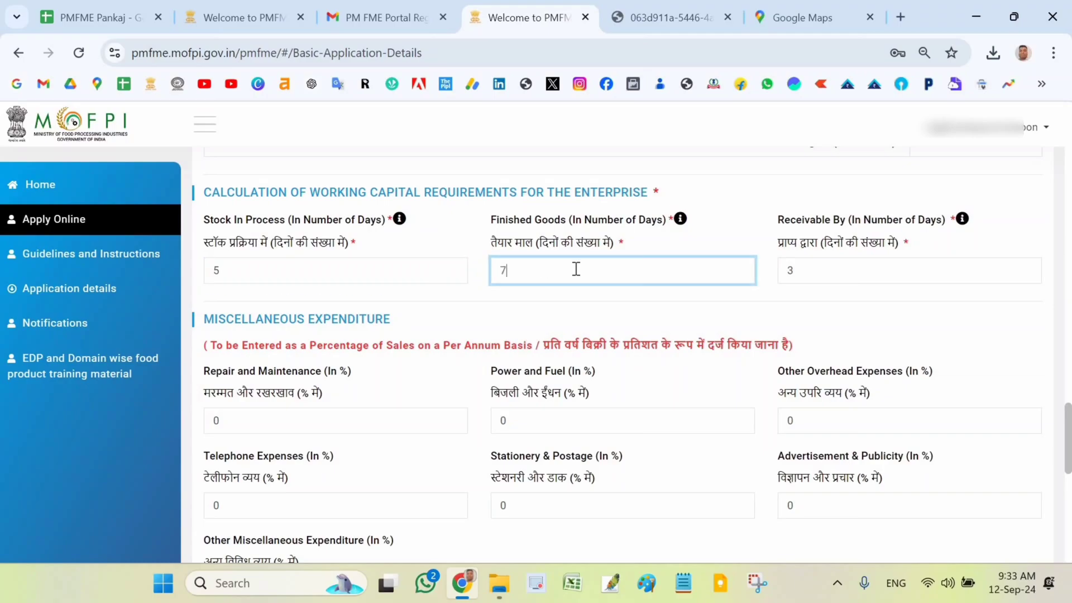
{"action": "left_click", "coordinate": [837, 272]}
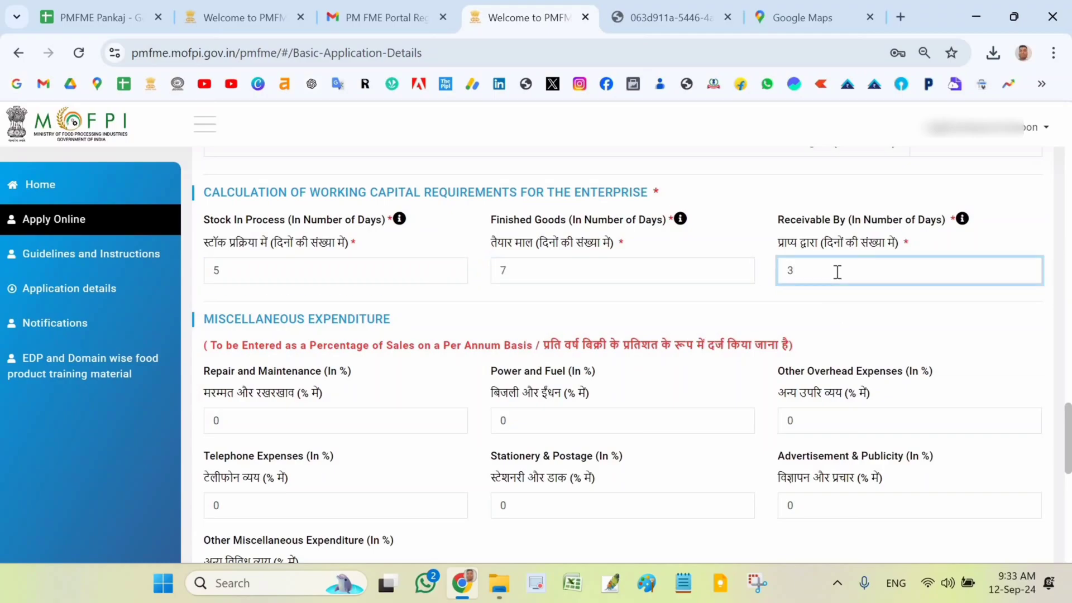
{"action": "type", "text": "7"}
{"action": "left_click", "coordinate": [890, 328]}
{"action": "scroll", "coordinate": [863, 391], "scroll_direction": "down", "scroll_amount": 4}
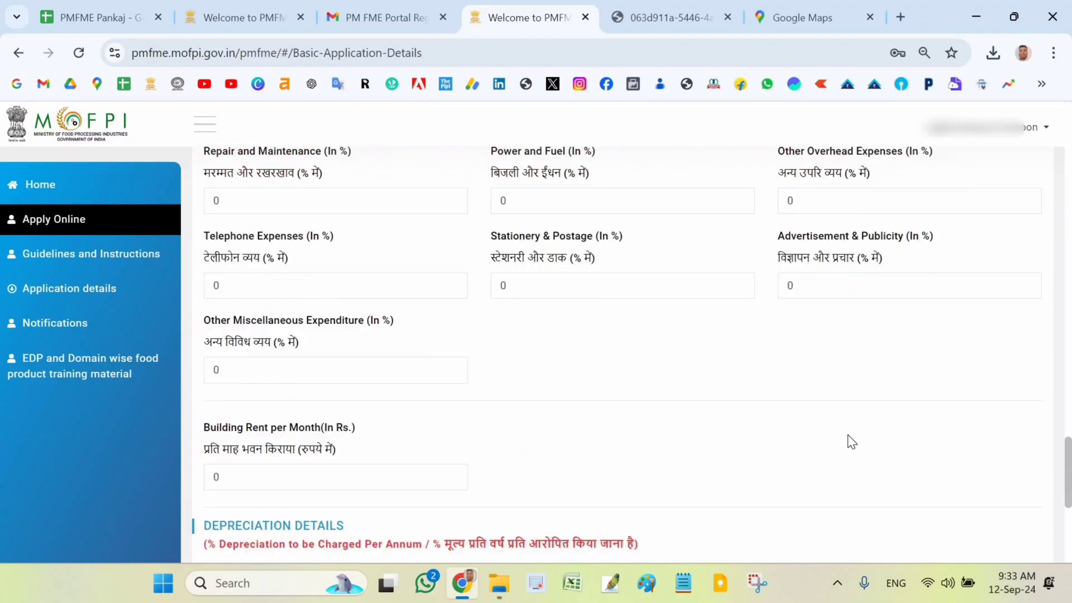
{"action": "scroll", "coordinate": [851, 441], "scroll_direction": "down", "scroll_amount": 6}
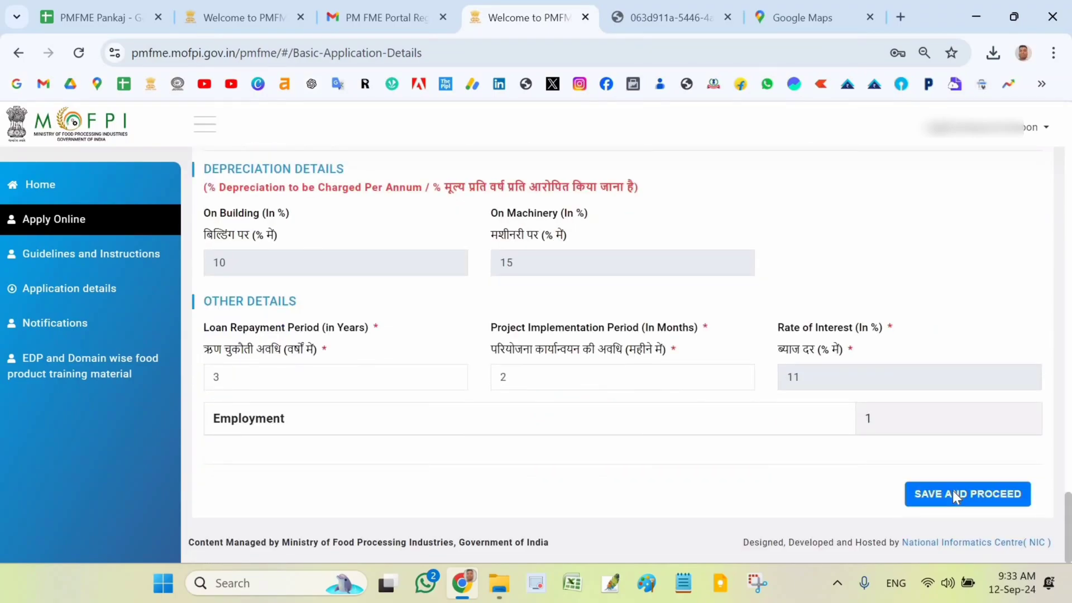
{"action": "left_click", "coordinate": [953, 492]}
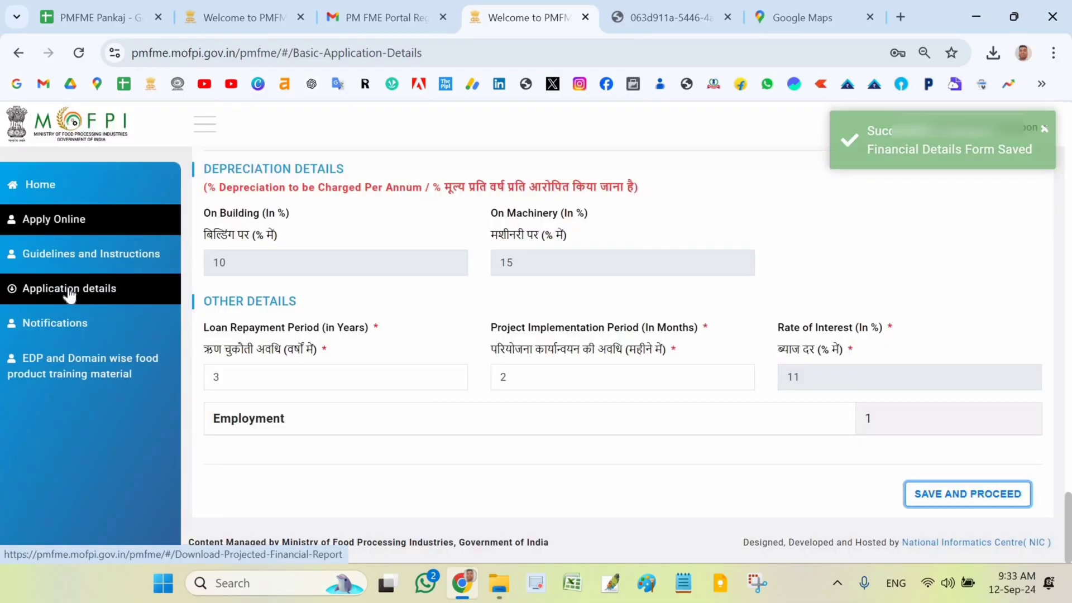
Step: Generate a new projected financial report for the draft application from its application details
{"action": "left_click", "coordinate": [69, 292]}
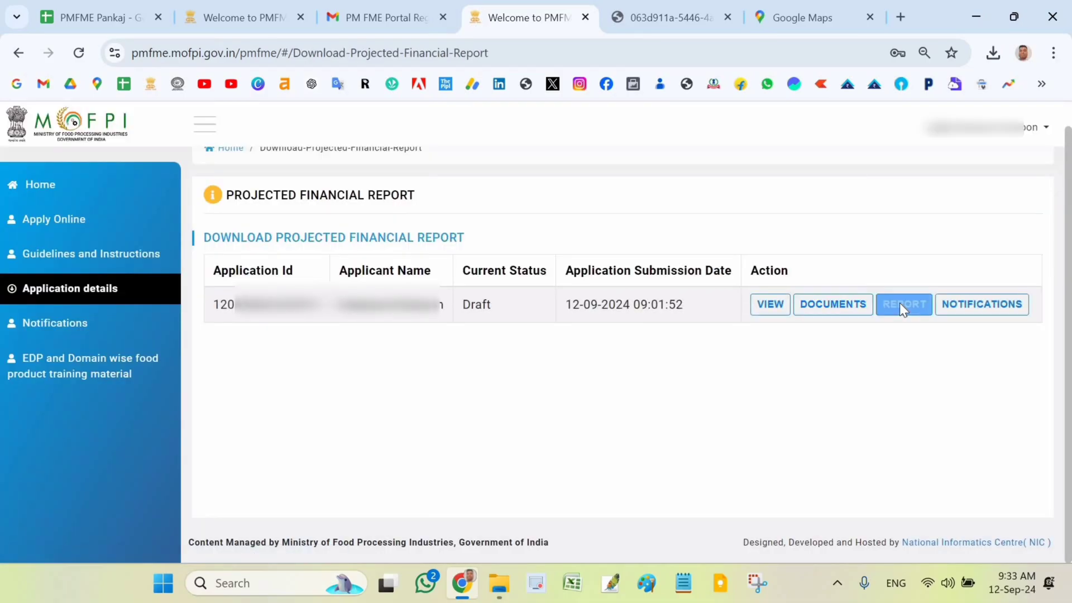
{"action": "left_click", "coordinate": [900, 309]}
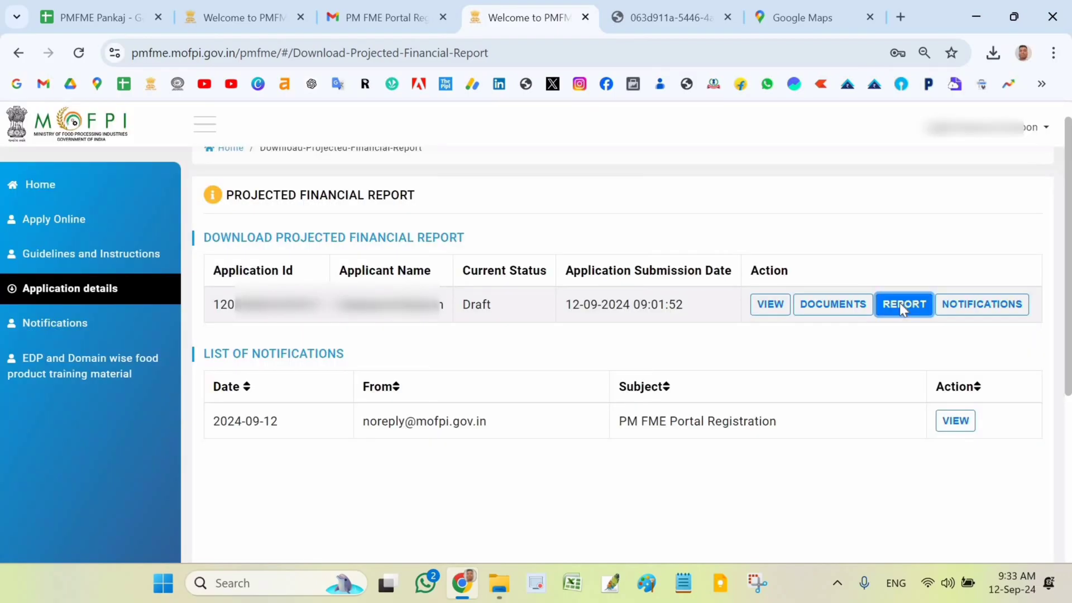
{"action": "left_click", "coordinate": [900, 306]}
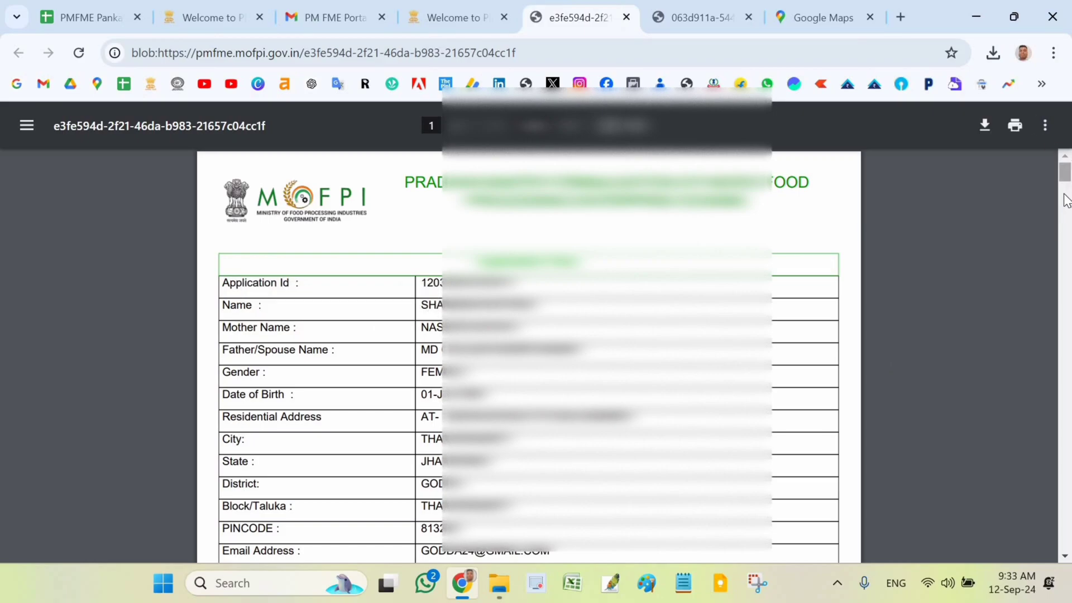
Step: Examine the new report from the applicant and product details down to the Total Working Capital Requirement
{"action": "scroll", "coordinate": [1059, 240], "scroll_direction": "down", "scroll_amount": 10}
{"action": "scroll", "coordinate": [1060, 265], "scroll_direction": "down", "scroll_amount": 15}
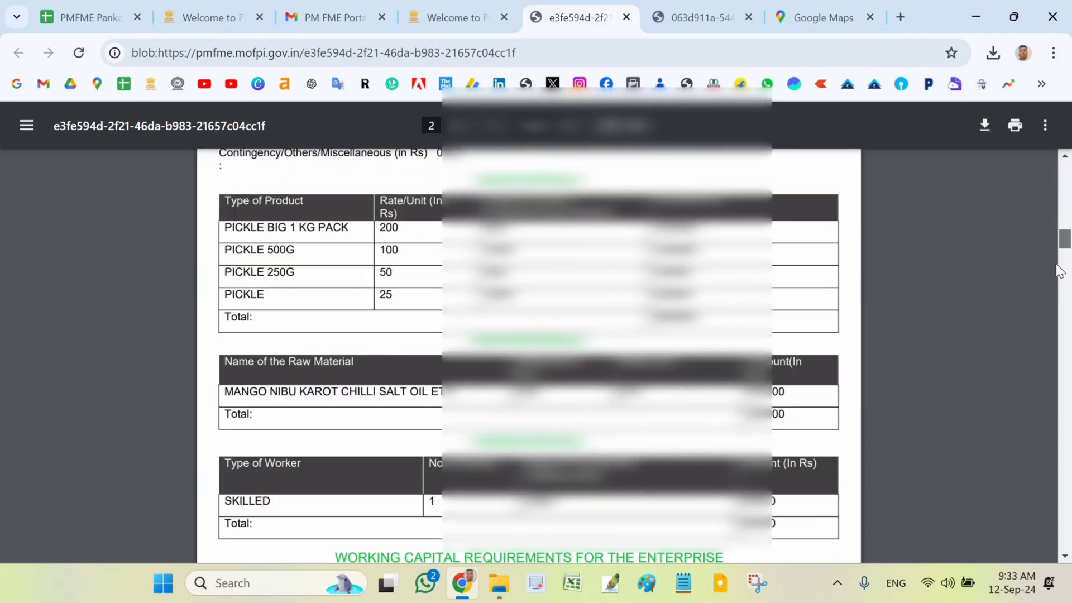
{"action": "scroll", "coordinate": [1058, 304], "scroll_direction": "down", "scroll_amount": 5}
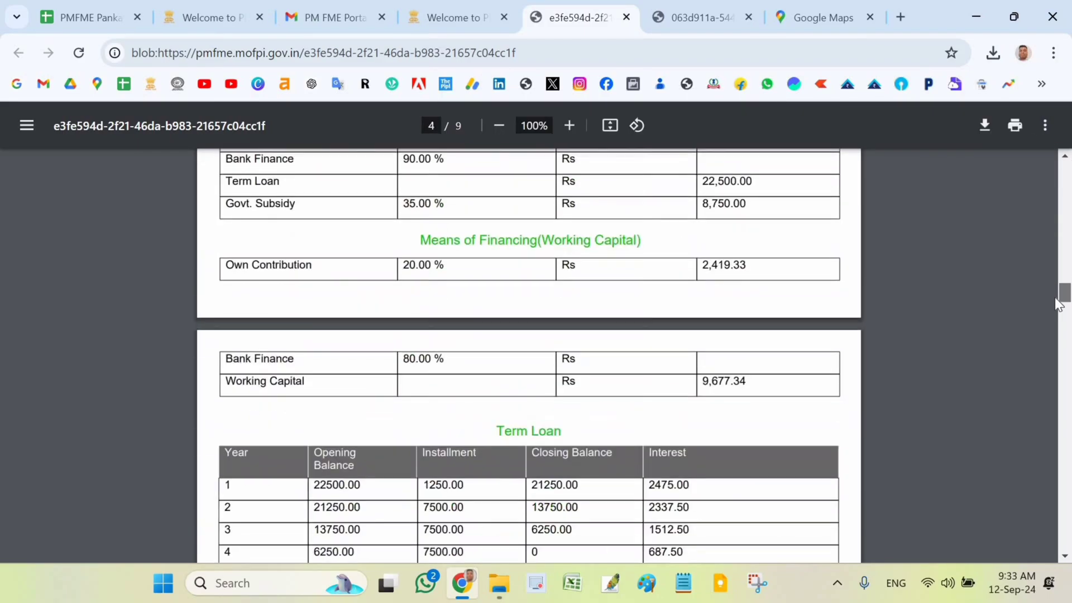
{"action": "scroll", "coordinate": [1058, 313], "scroll_direction": "down", "scroll_amount": 15}
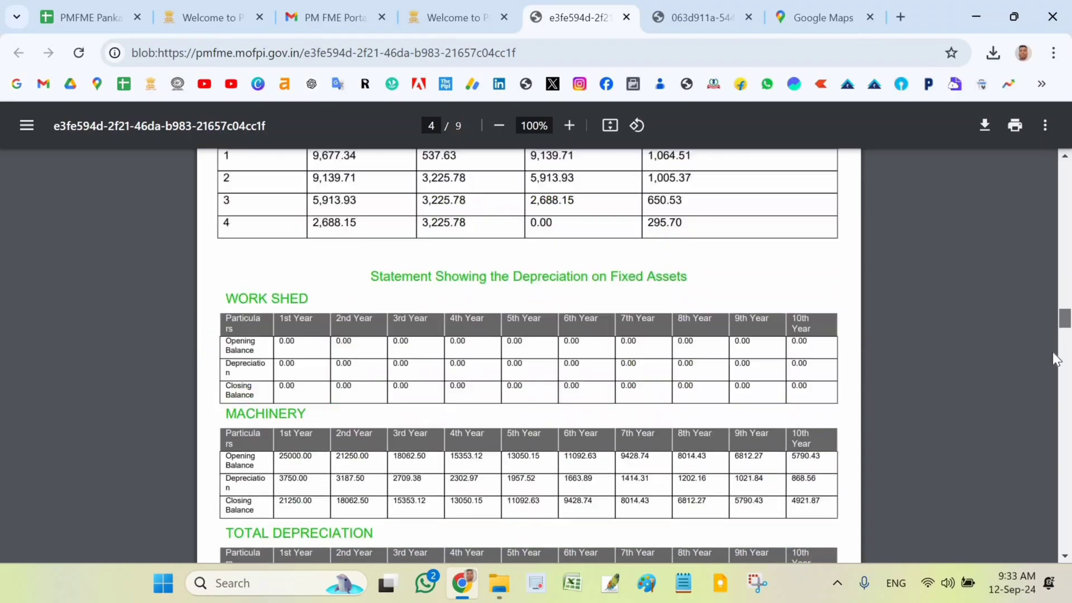
{"action": "scroll", "coordinate": [1052, 381], "scroll_direction": "down", "scroll_amount": 15}
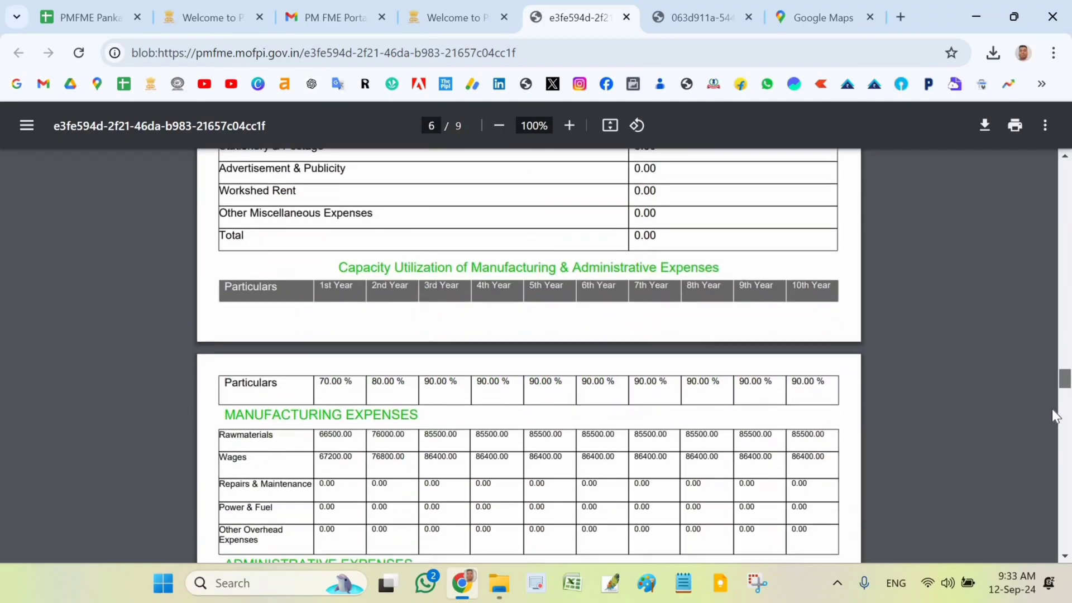
{"action": "scroll", "coordinate": [1053, 427], "scroll_direction": "down", "scroll_amount": 7}
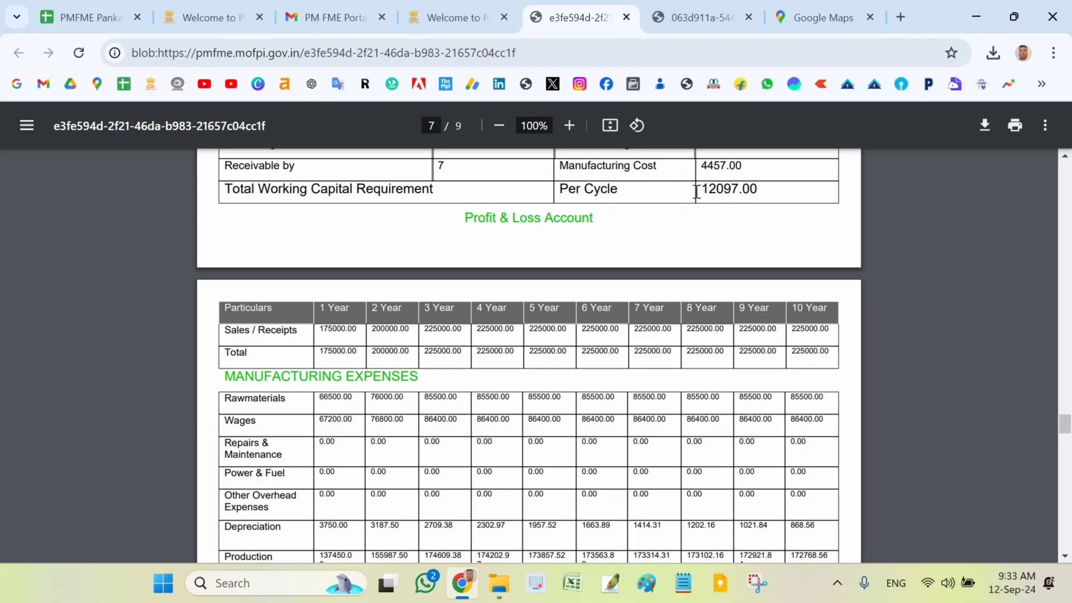
{"action": "double_click", "coordinate": [766, 187]}
Step: Examine the Net Profit Ratio, cash flow statement, balance sheet and Average D.S.C.R. values in the new report
{"action": "scroll", "coordinate": [667, 357], "scroll_direction": "down", "scroll_amount": 4}
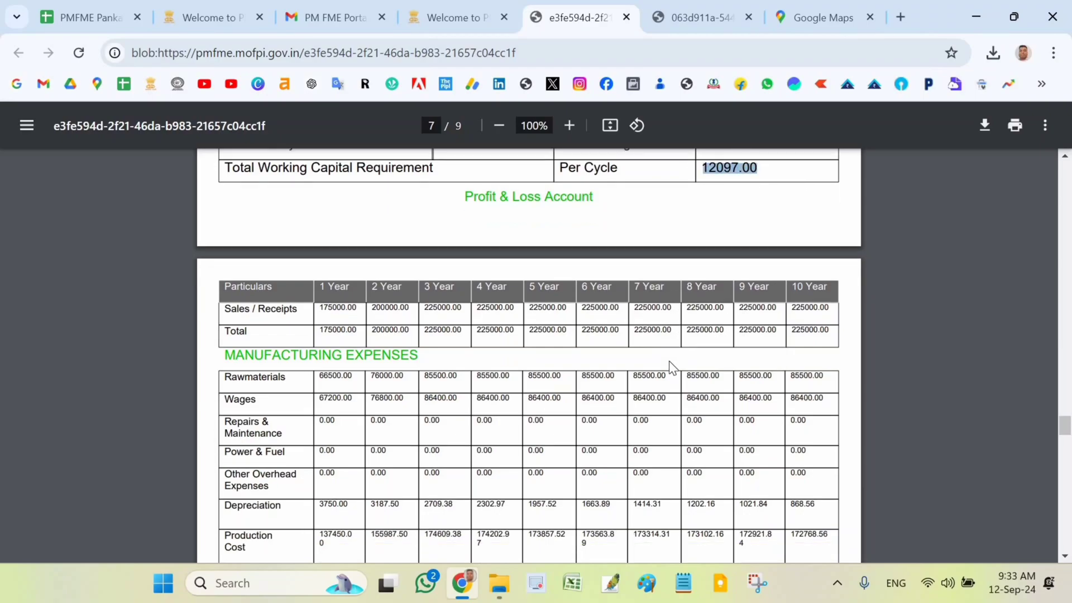
{"action": "scroll", "coordinate": [661, 367], "scroll_direction": "down", "scroll_amount": 20}
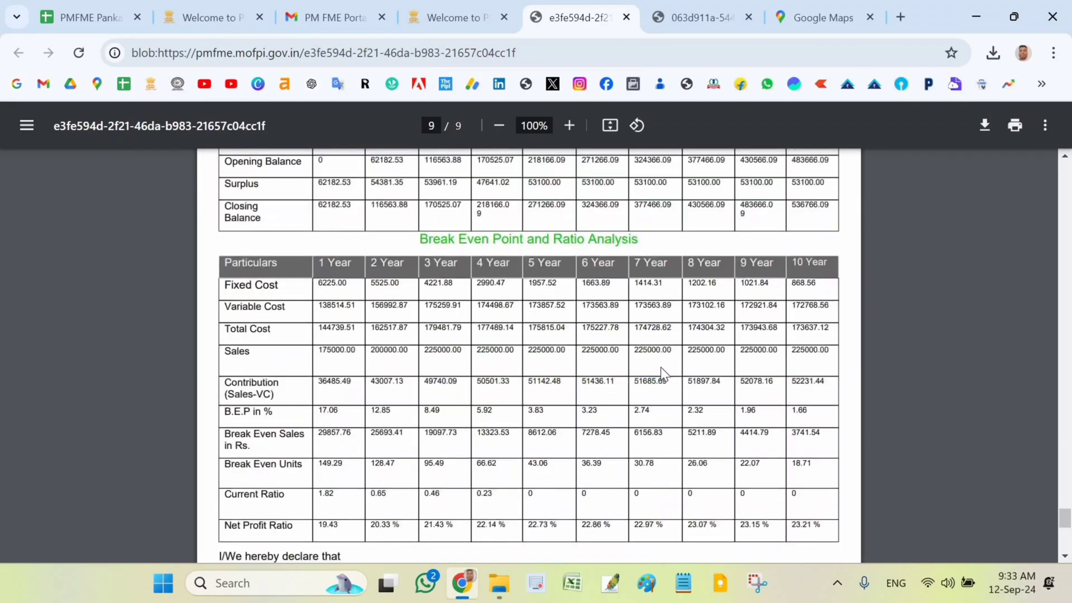
{"action": "scroll", "coordinate": [339, 407], "scroll_direction": "up", "scroll_amount": 6}
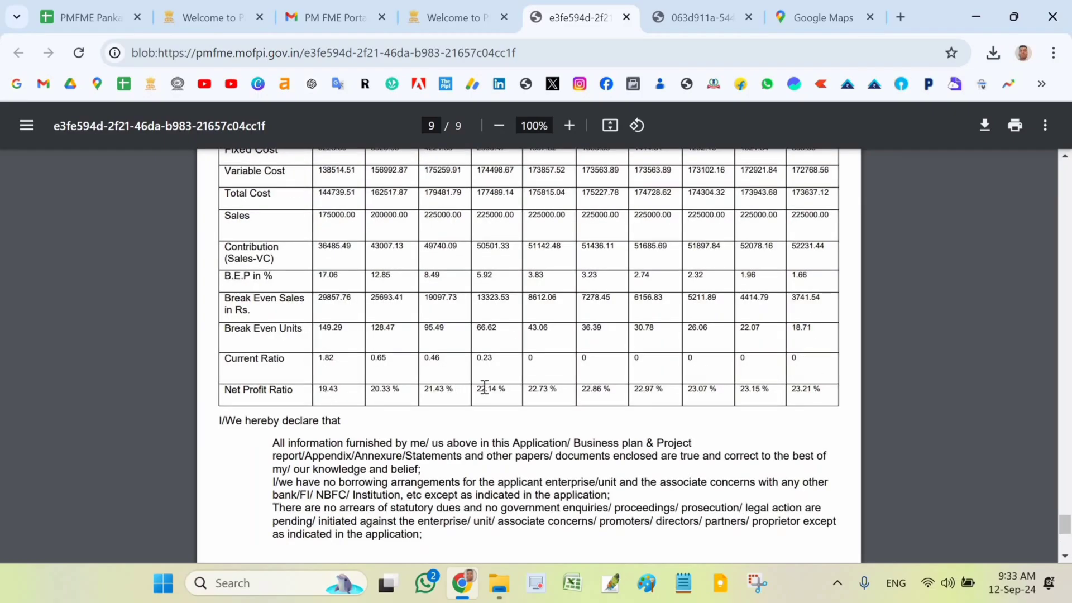
{"action": "left_click_drag", "start_coordinate": [485, 387], "coordinate": [516, 395]}
{"action": "scroll", "coordinate": [293, 358], "scroll_direction": "up", "scroll_amount": 6}
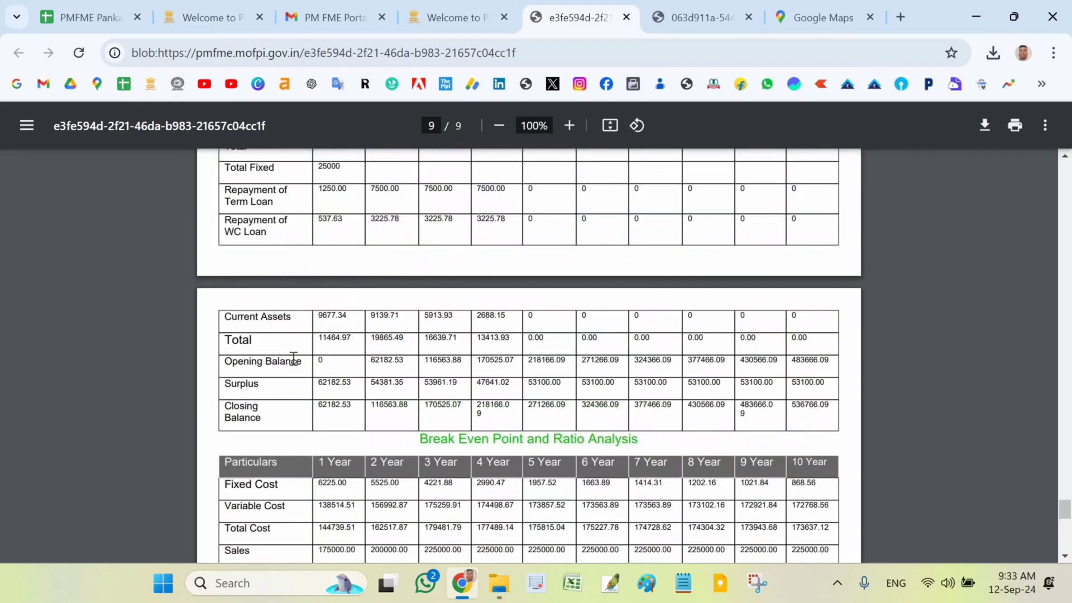
{"action": "scroll", "coordinate": [297, 355], "scroll_direction": "up", "scroll_amount": 9}
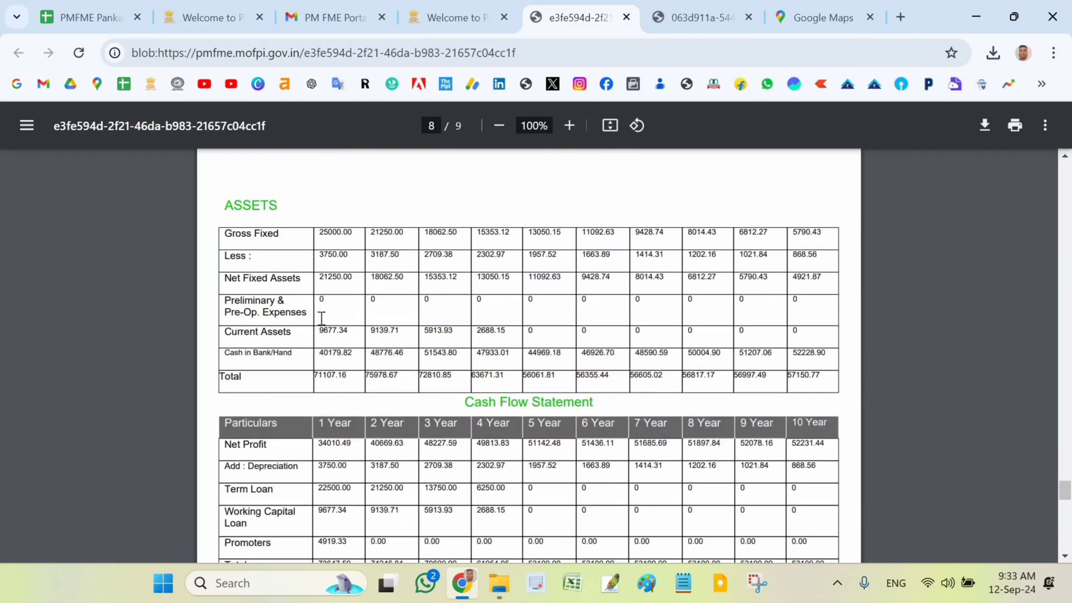
{"action": "scroll", "coordinate": [328, 345], "scroll_direction": "up", "scroll_amount": 9}
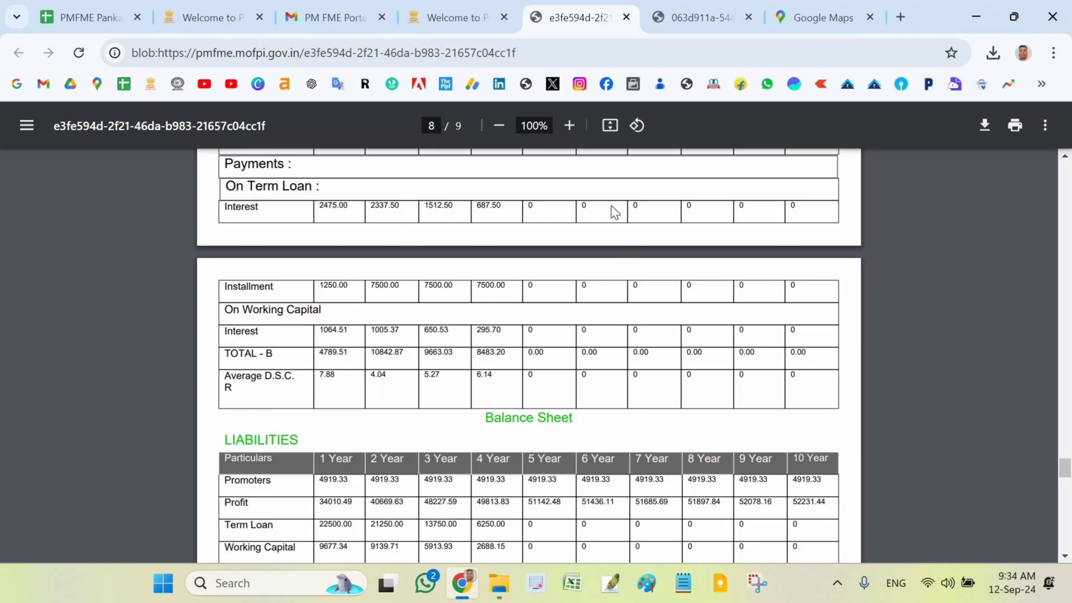
Step: Set Stock In Process, Finished Goods and Receivable By to 3 days each in the application's proposed financial details and save the form
{"action": "left_click", "coordinate": [463, 16]}
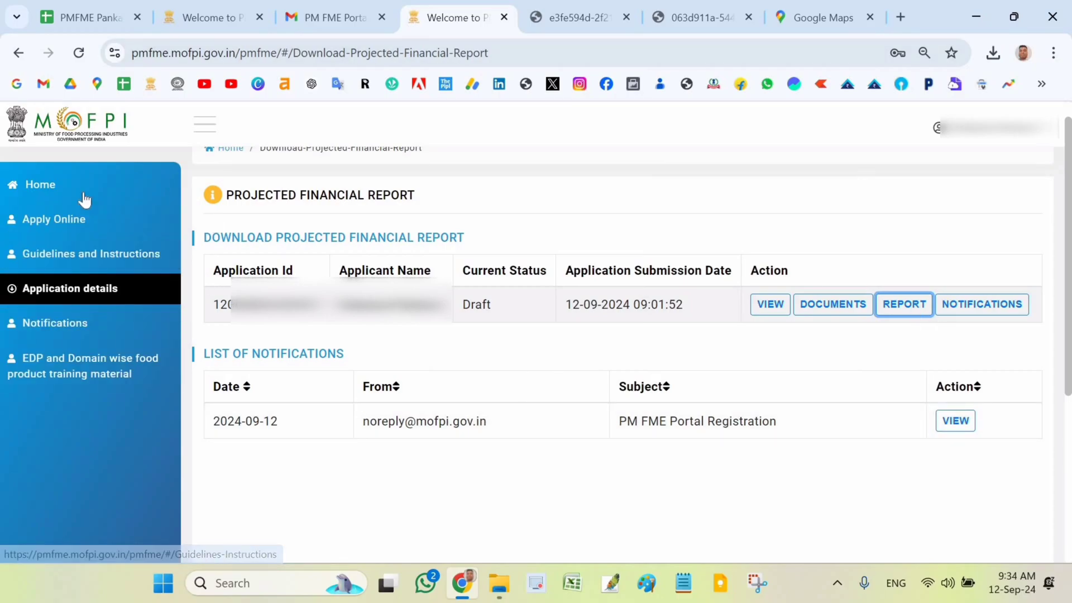
{"action": "left_click", "coordinate": [67, 217]}
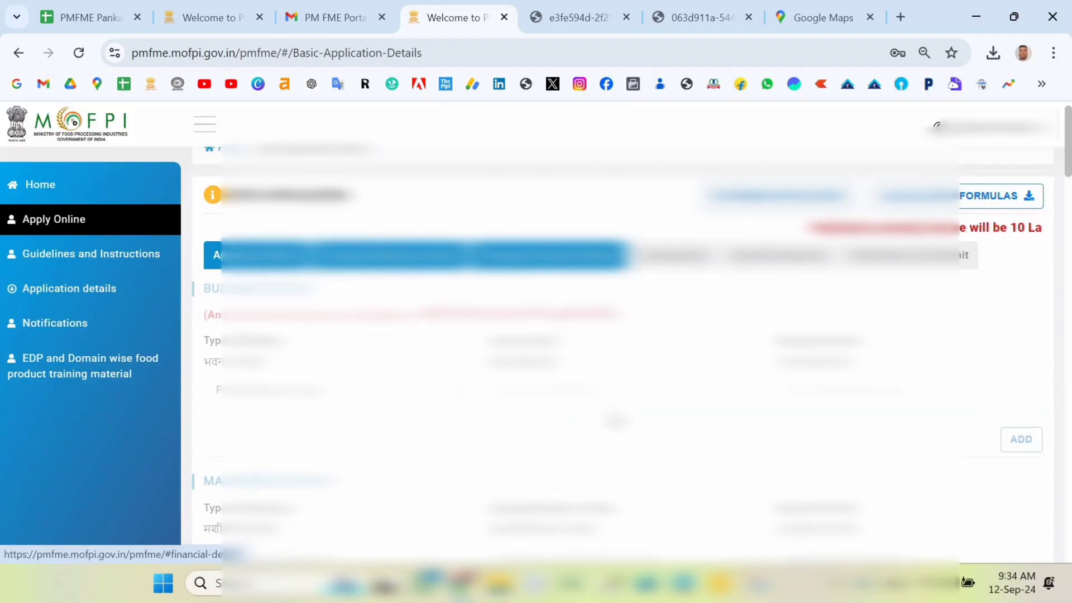
{"action": "scroll", "coordinate": [621, 433], "scroll_direction": "down", "scroll_amount": 3}
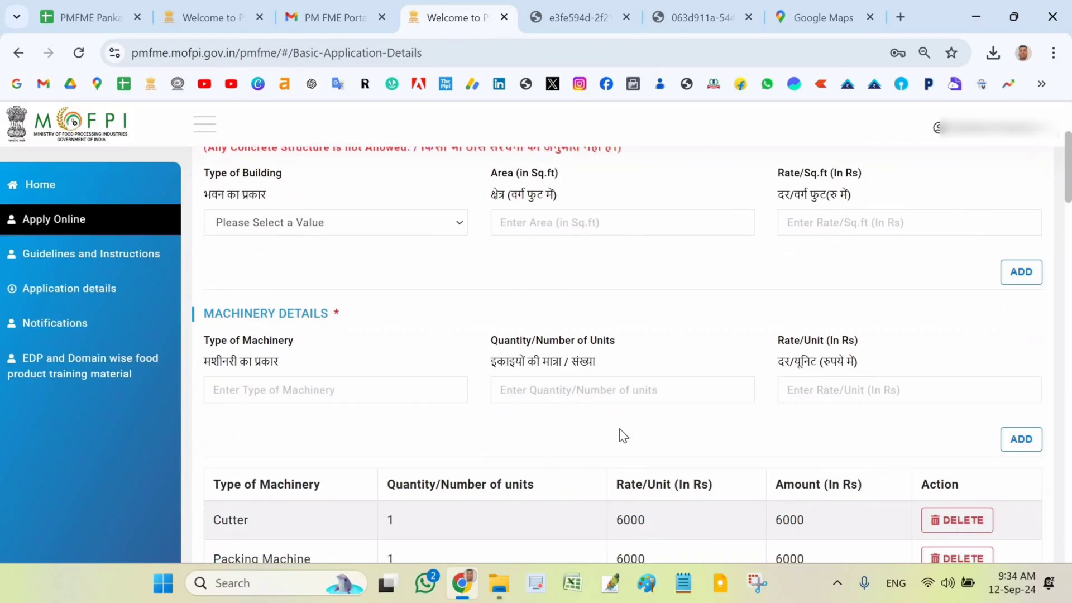
{"action": "scroll", "coordinate": [618, 428], "scroll_direction": "down", "scroll_amount": 13}
{"action": "scroll", "coordinate": [608, 421], "scroll_direction": "up", "scroll_amount": 3}
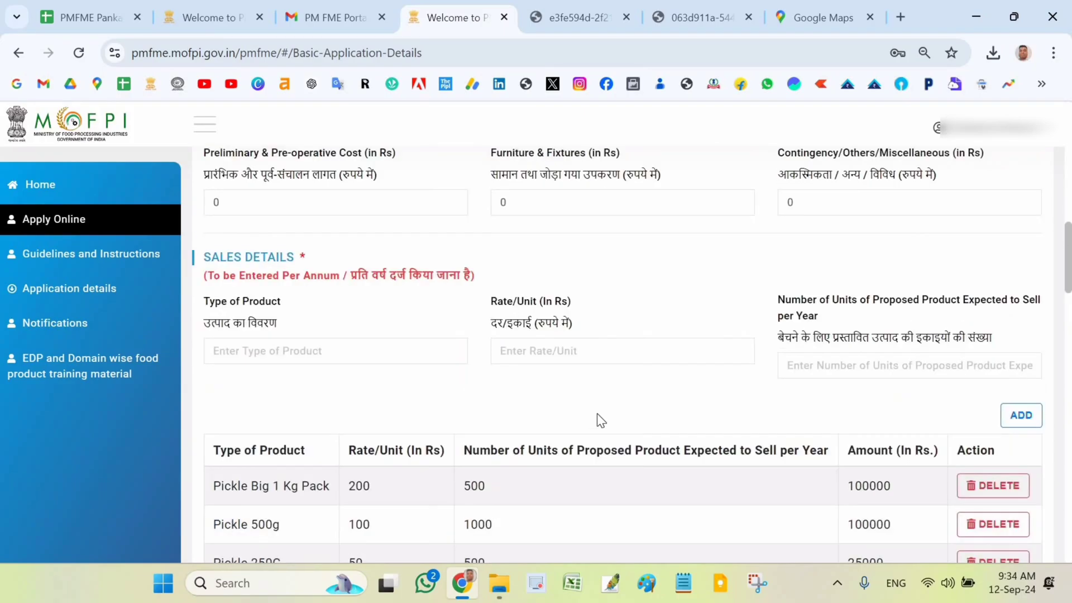
{"action": "scroll", "coordinate": [597, 419], "scroll_direction": "up", "scroll_amount": 1}
{"action": "scroll", "coordinate": [597, 419], "scroll_direction": "down", "scroll_amount": 10}
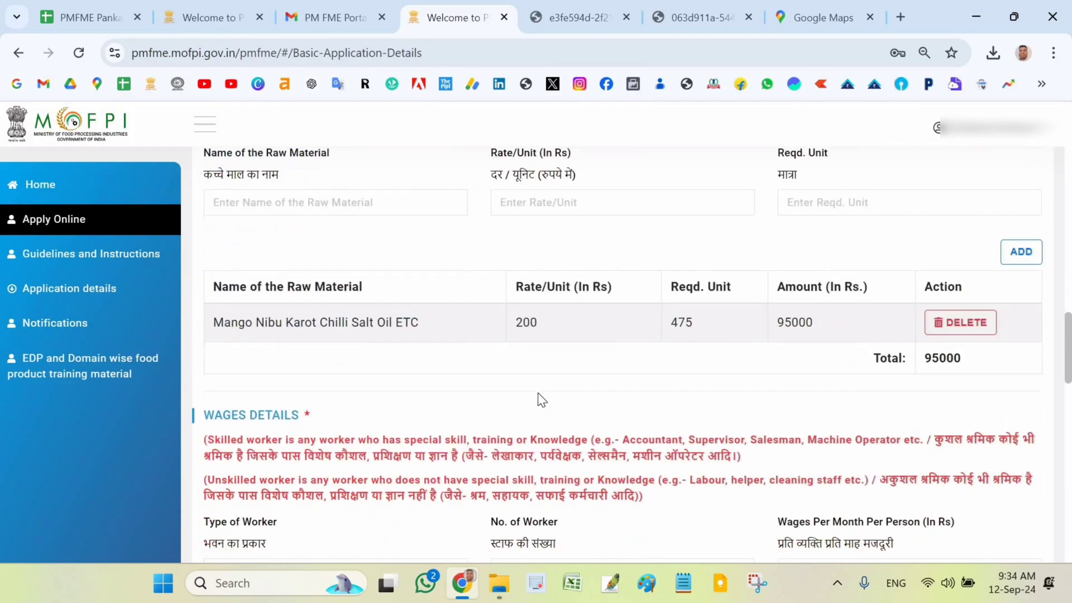
{"action": "scroll", "coordinate": [539, 395], "scroll_direction": "down", "scroll_amount": 6}
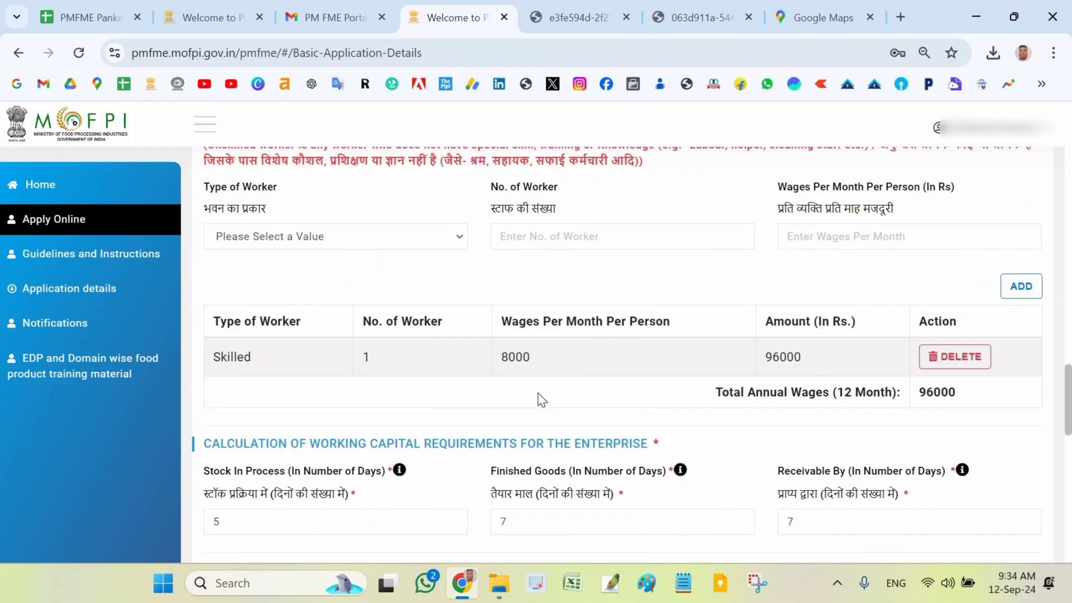
{"action": "scroll", "coordinate": [274, 276], "scroll_direction": "down", "scroll_amount": 4}
{"action": "left_click", "coordinate": [274, 276]}
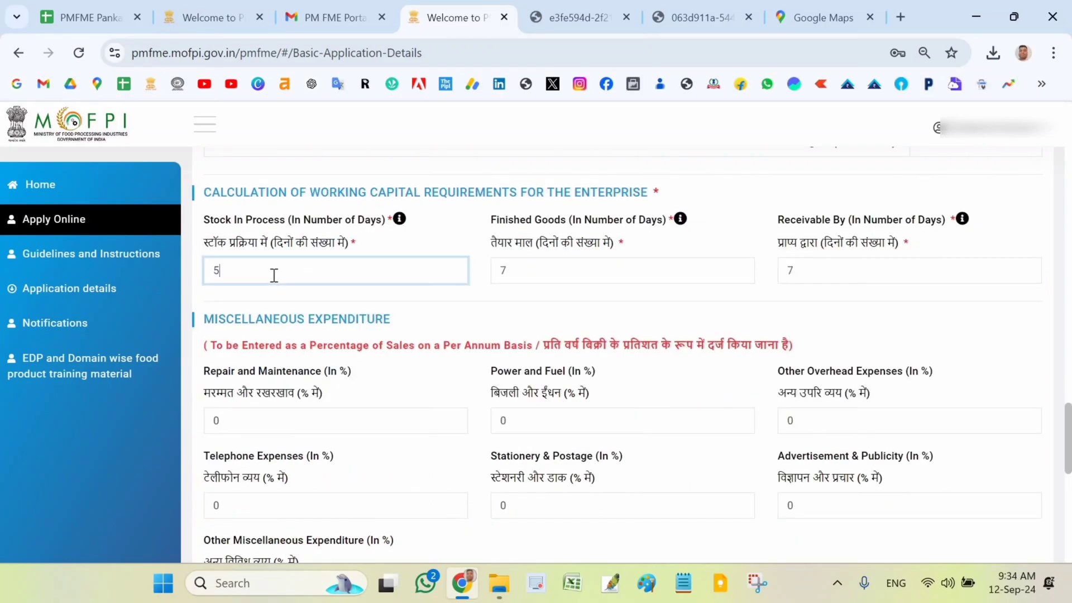
{"action": "type", "text": "3"}
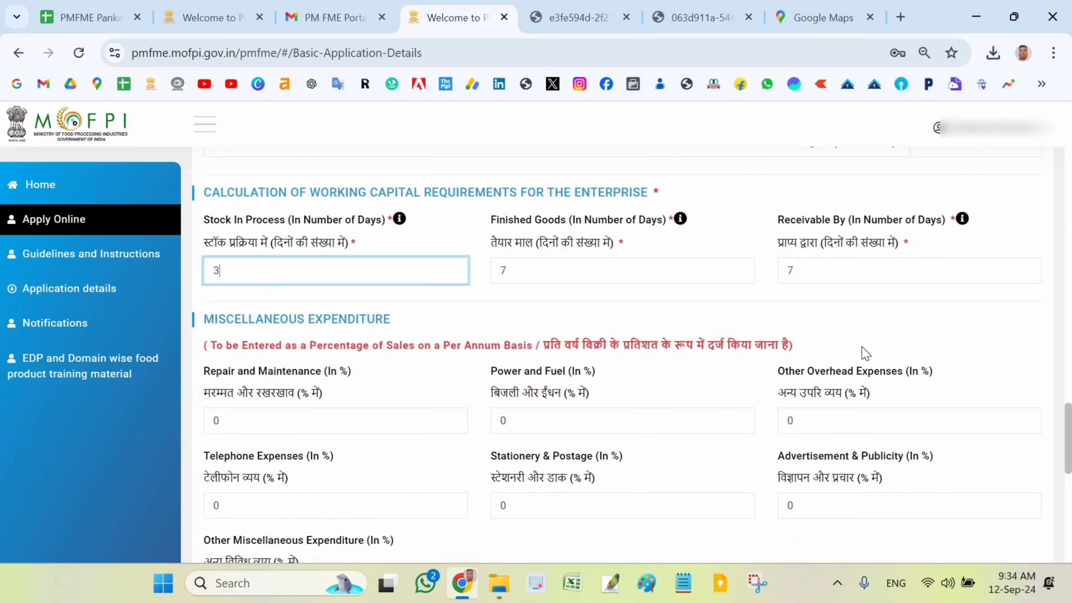
{"action": "left_click", "coordinate": [629, 279]}
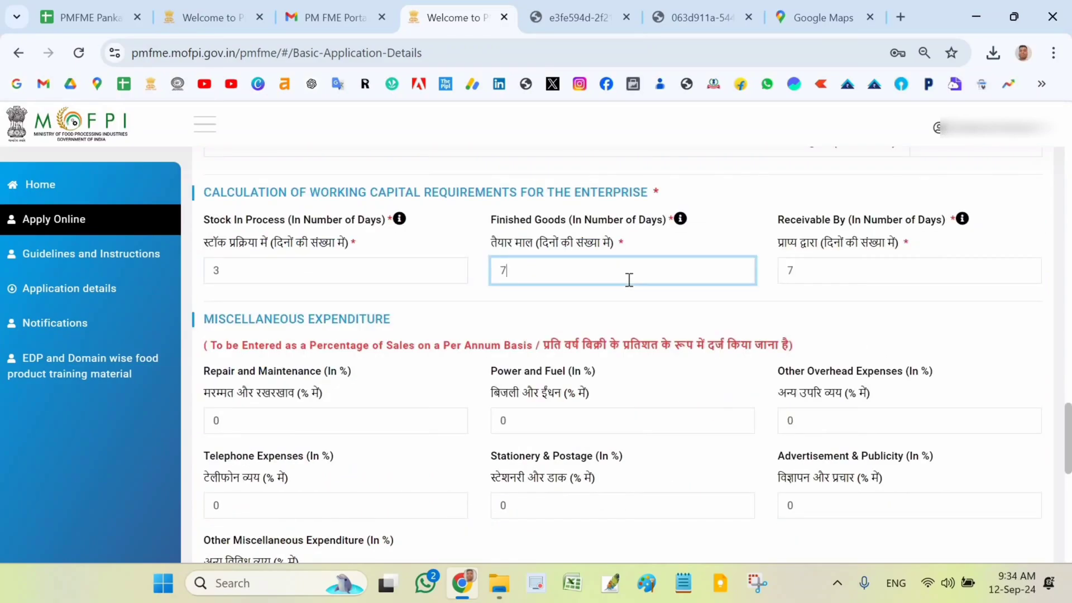
{"action": "left_click", "coordinate": [805, 274]}
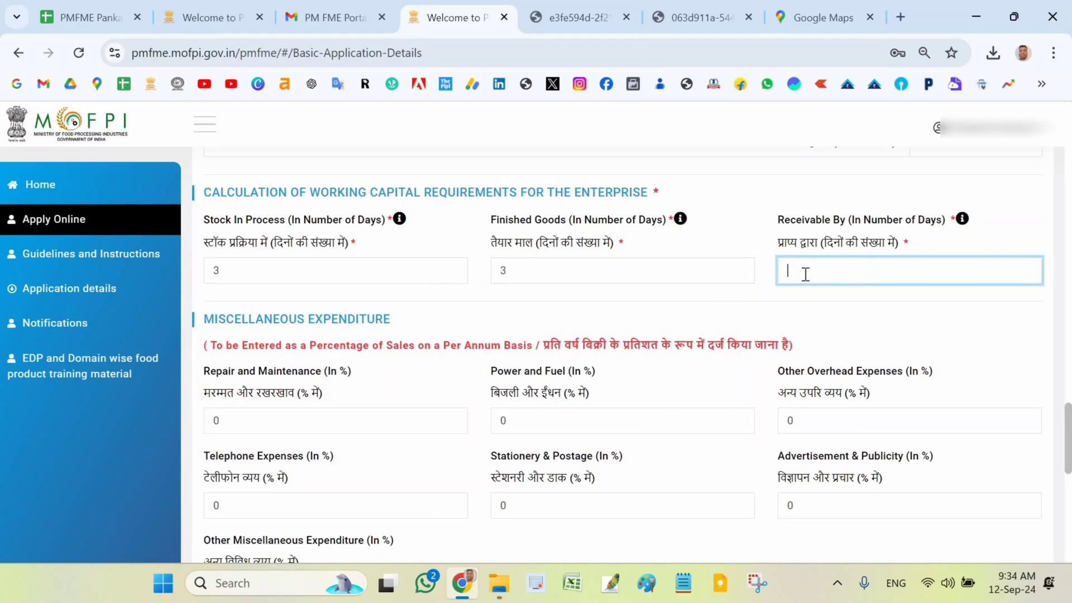
{"action": "left_click", "coordinate": [847, 323]}
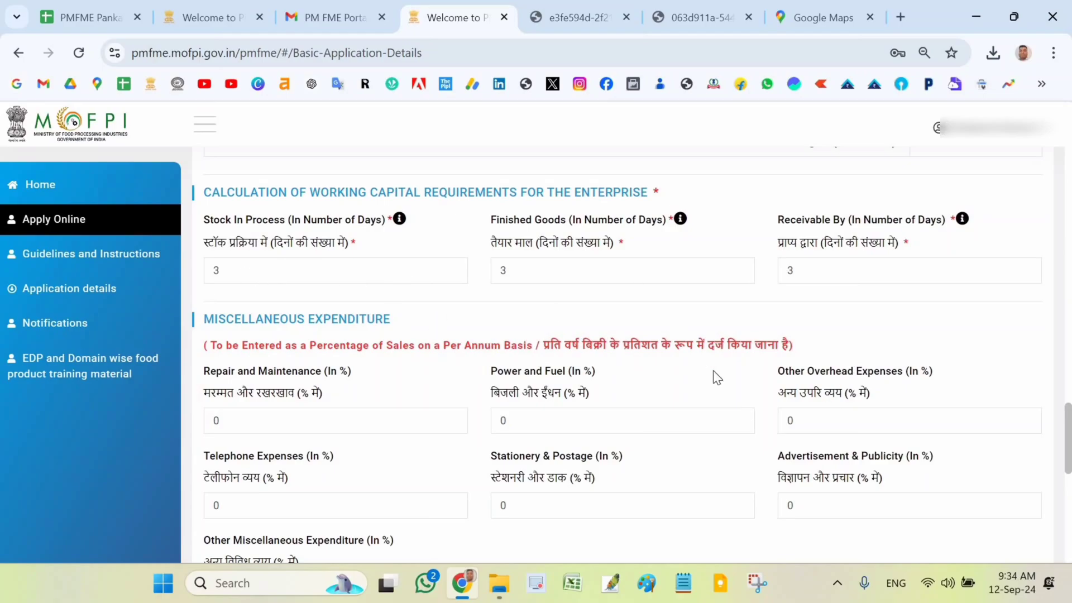
{"action": "scroll", "coordinate": [762, 434], "scroll_direction": "down", "scroll_amount": 10}
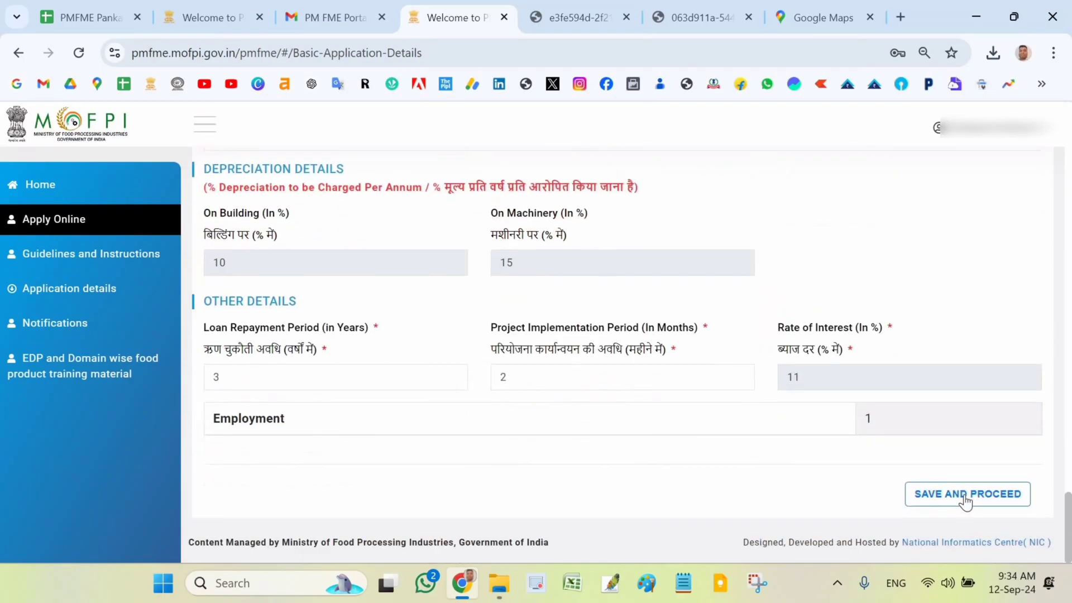
{"action": "left_click", "coordinate": [964, 499]}
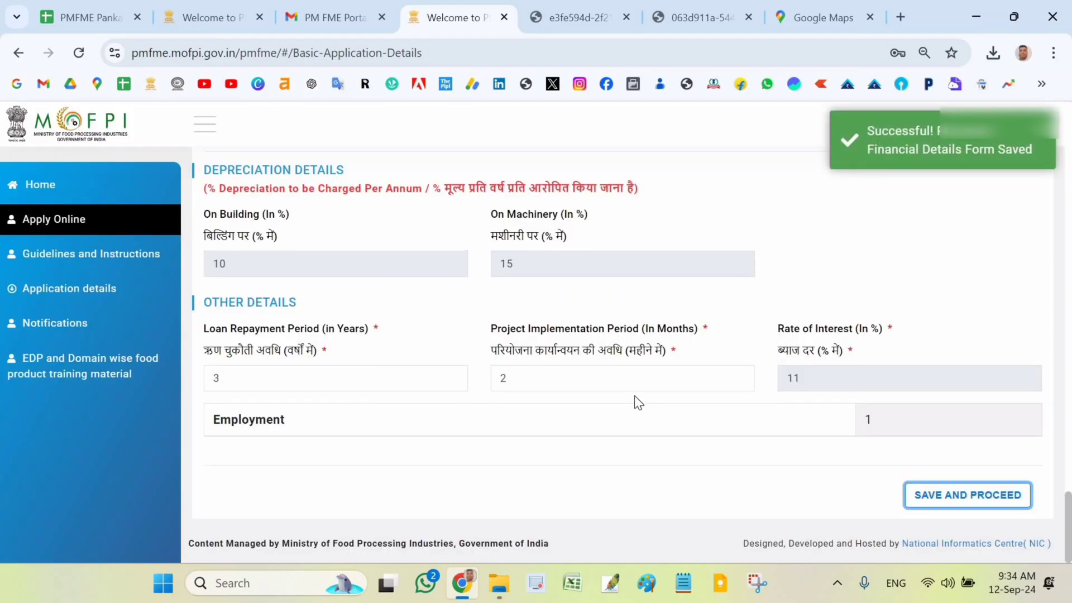
Step: Look up IFSC code PUNB0258600 in the Lending Bank section and add that Punjab National Bank branch as the second lending bank
{"action": "scroll", "coordinate": [634, 395], "scroll_direction": "up", "scroll_amount": 4}
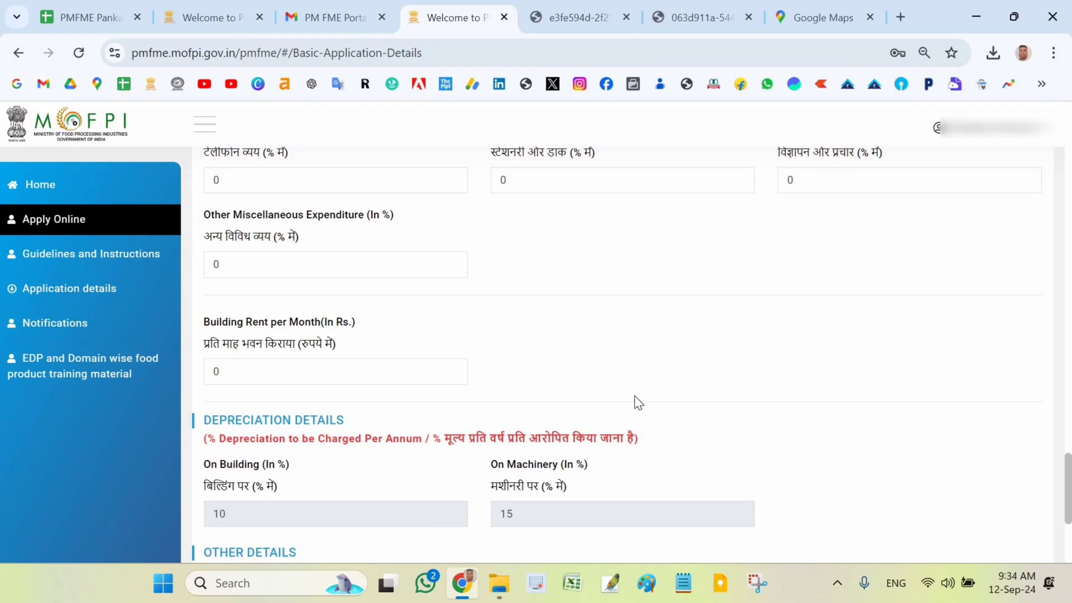
{"action": "scroll", "coordinate": [636, 394], "scroll_direction": "up", "scroll_amount": 2}
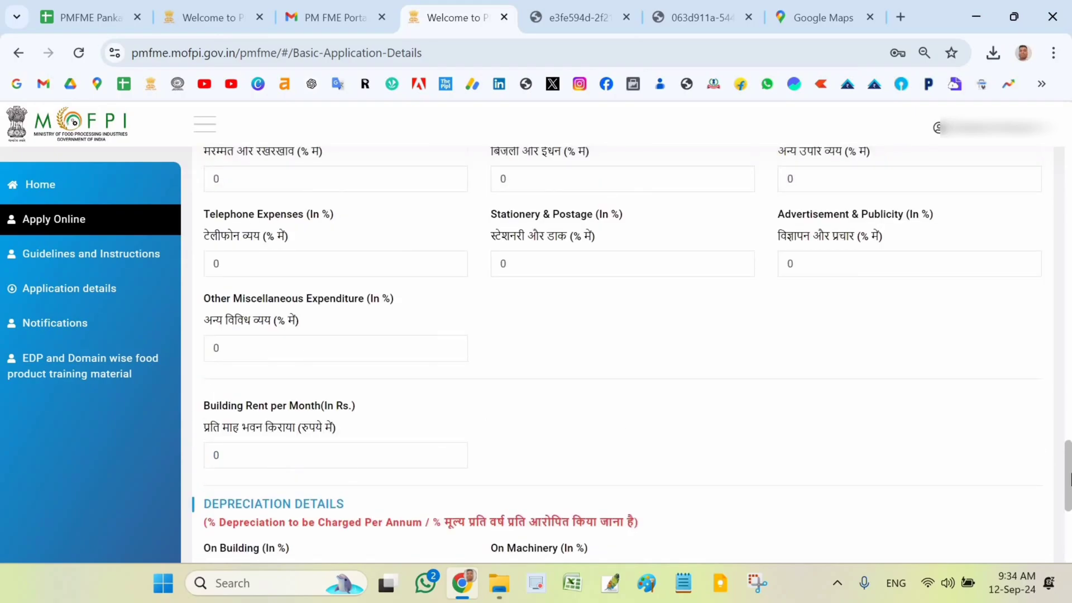
{"action": "left_click_drag", "start_coordinate": [1070, 360], "coordinate": [1070, 102]}
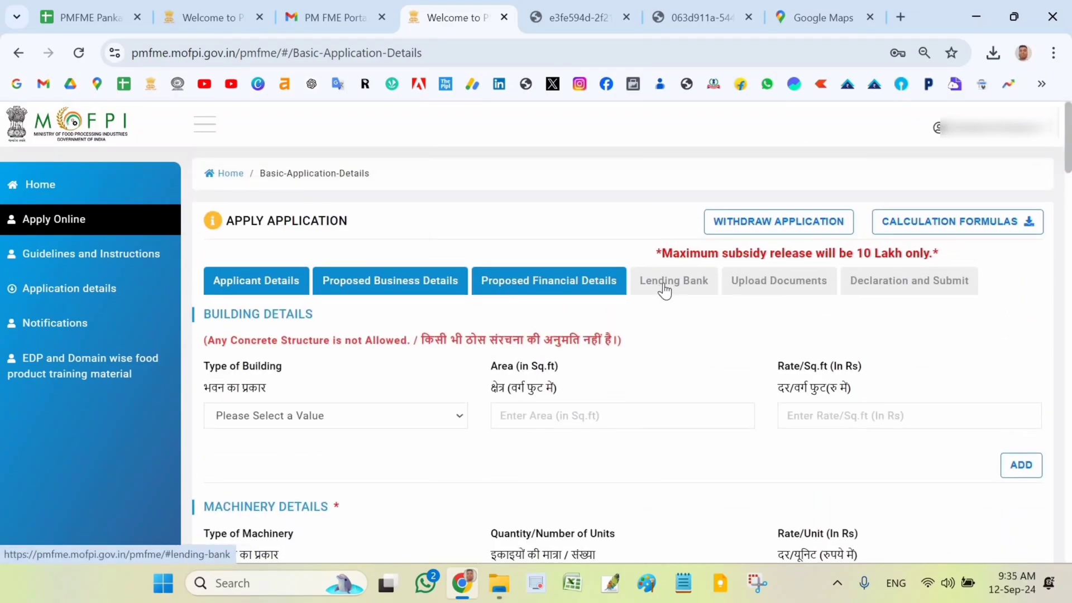
{"action": "left_click", "coordinate": [666, 289]}
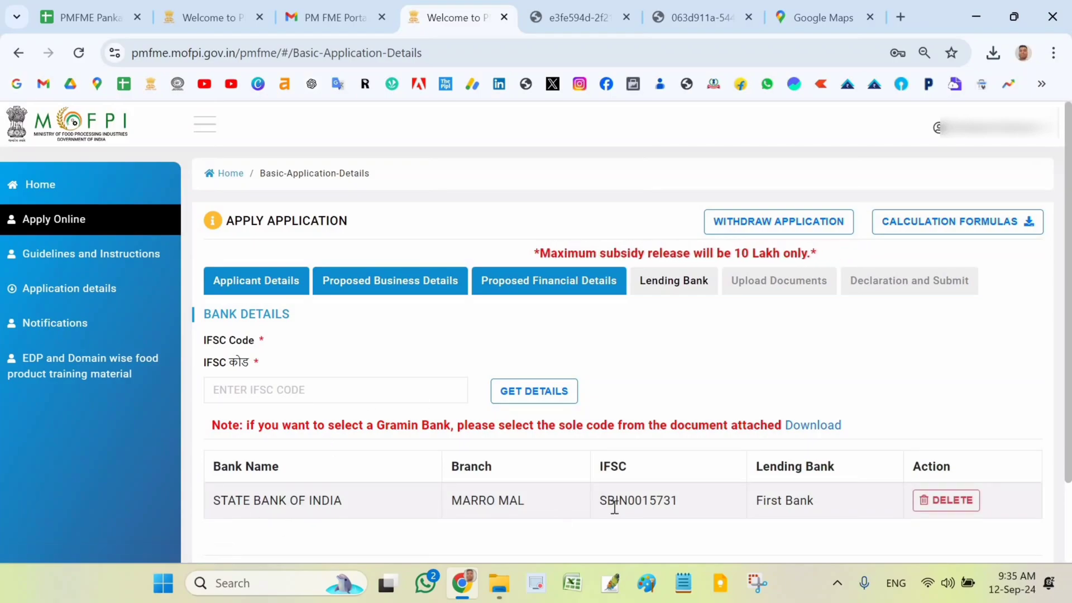
{"action": "left_click", "coordinate": [321, 393]}
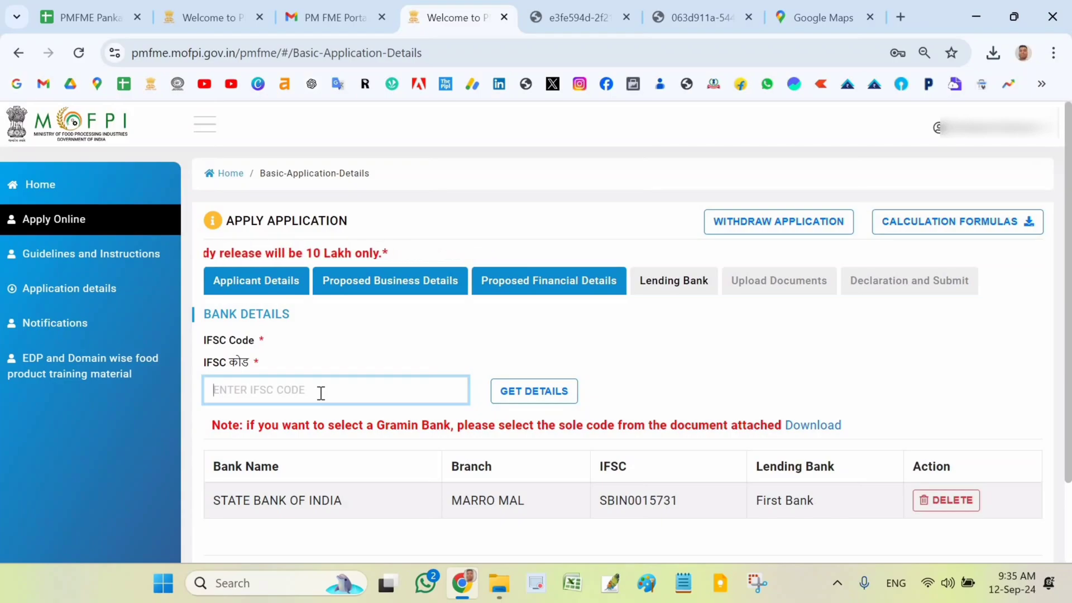
{"action": "type", "text": "PU"}
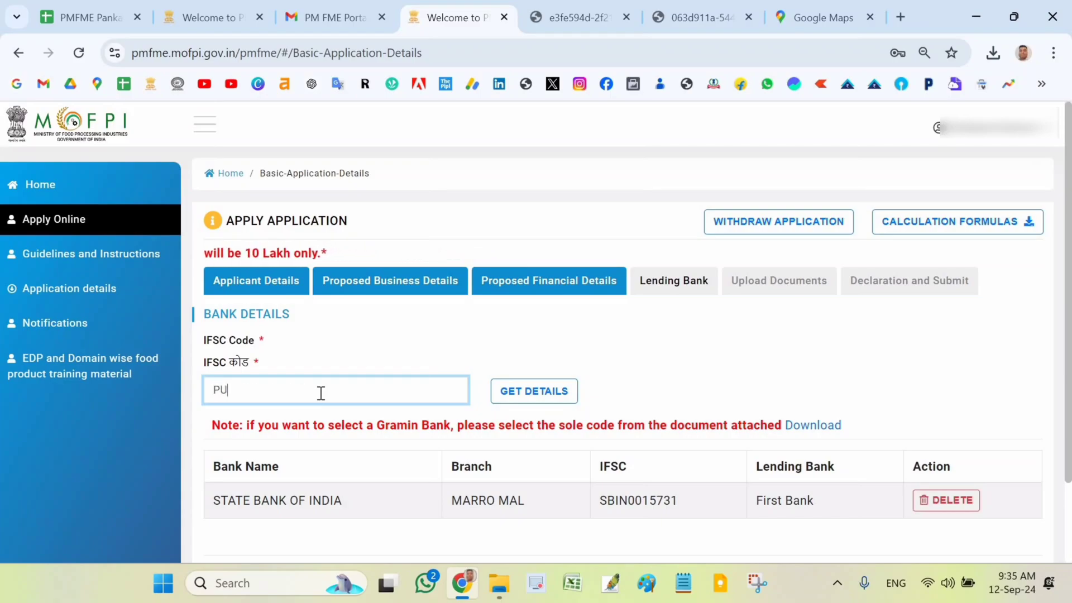
{"action": "type", "text": "NB0"}
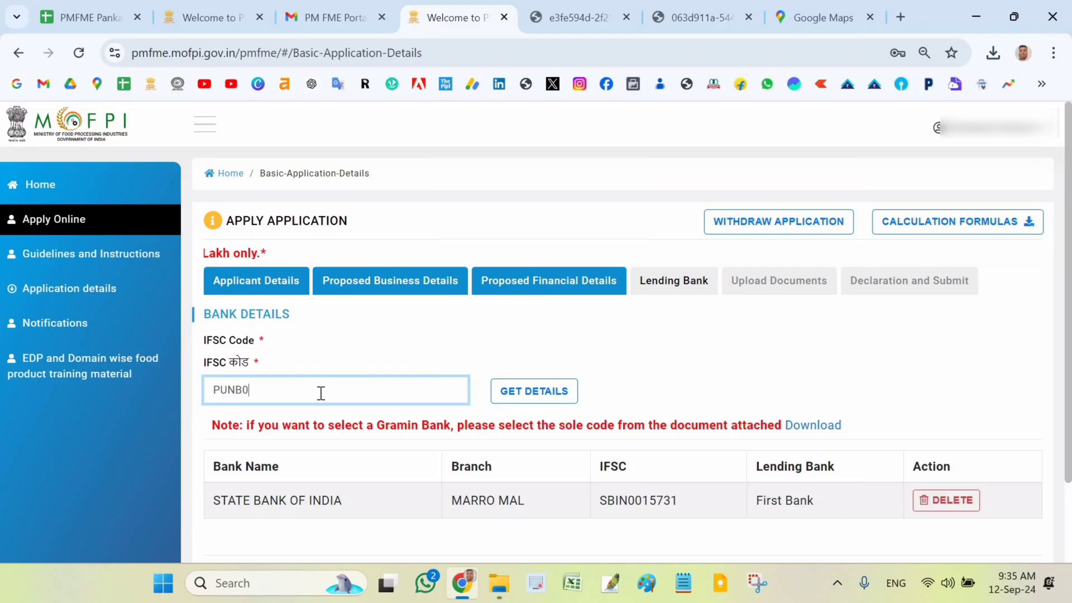
{"action": "type", "text": "258600"}
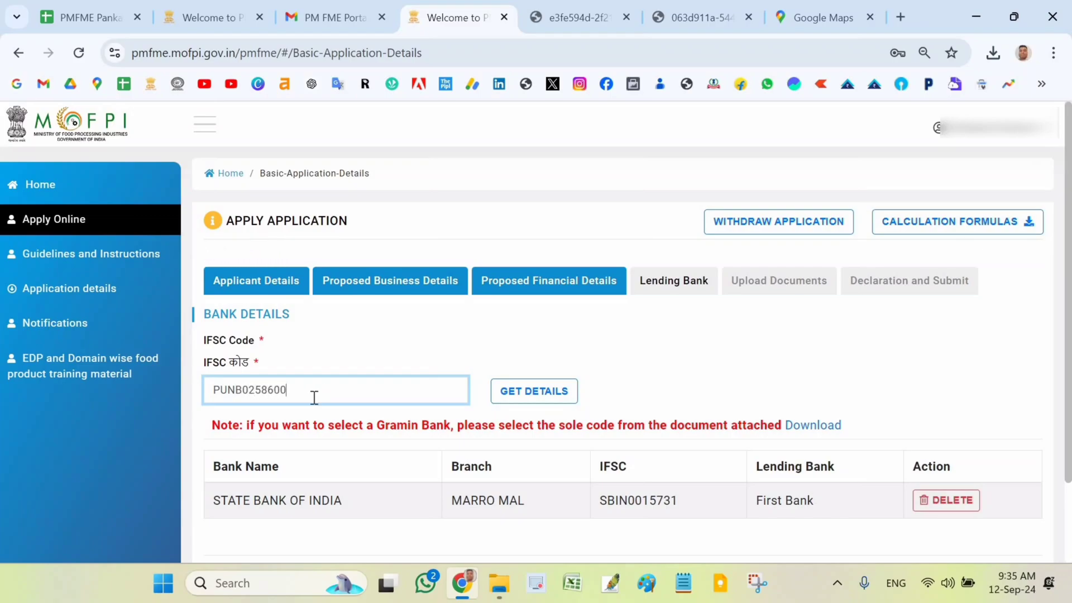
{"action": "left_click", "coordinate": [559, 392]}
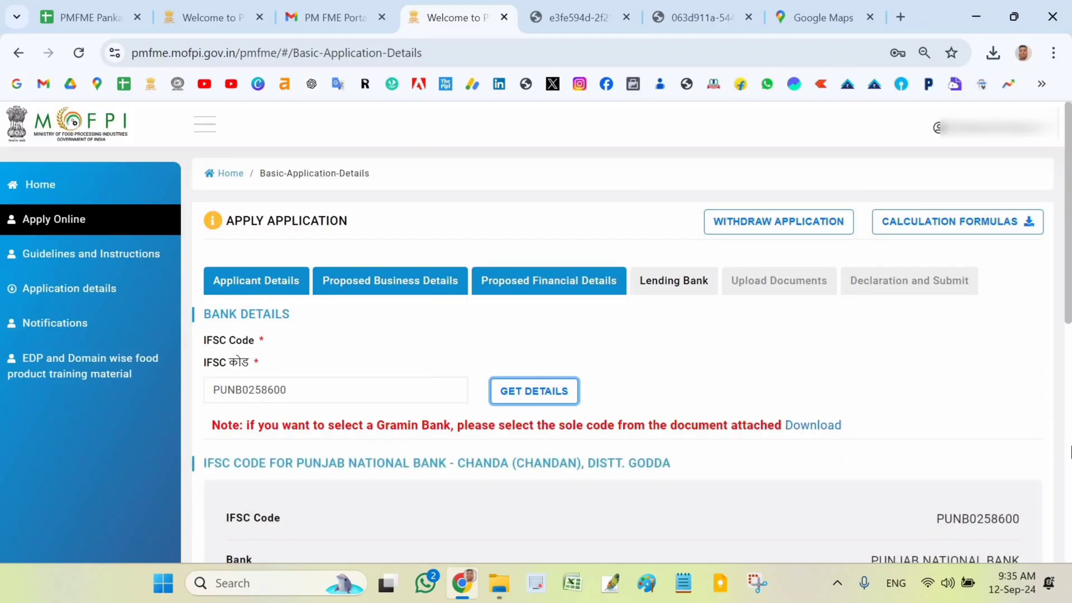
{"action": "scroll", "coordinate": [988, 494], "scroll_direction": "down", "scroll_amount": 5}
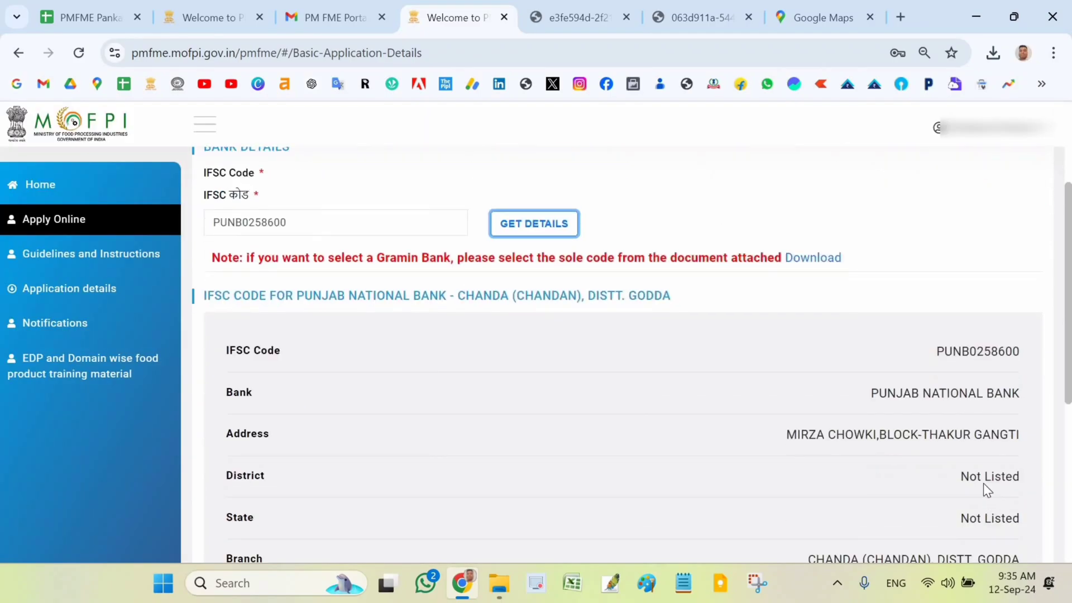
{"action": "left_click", "coordinate": [994, 496]}
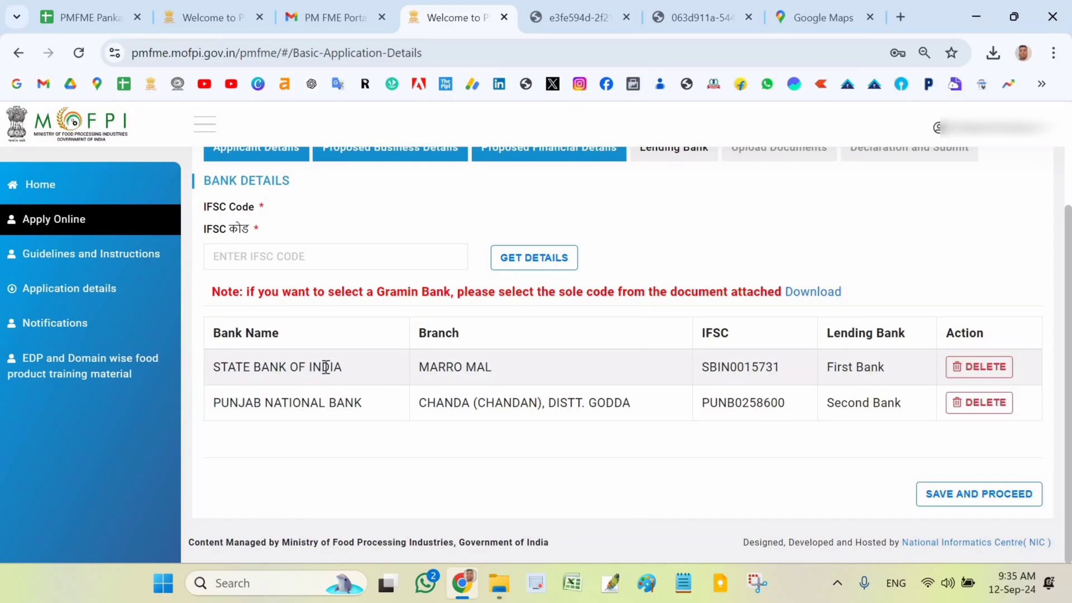
Step: Save the lending bank details with State Bank of India as first bank and Punjab National Bank as second bank
{"action": "left_click_drag", "start_coordinate": [335, 366], "coordinate": [470, 418]}
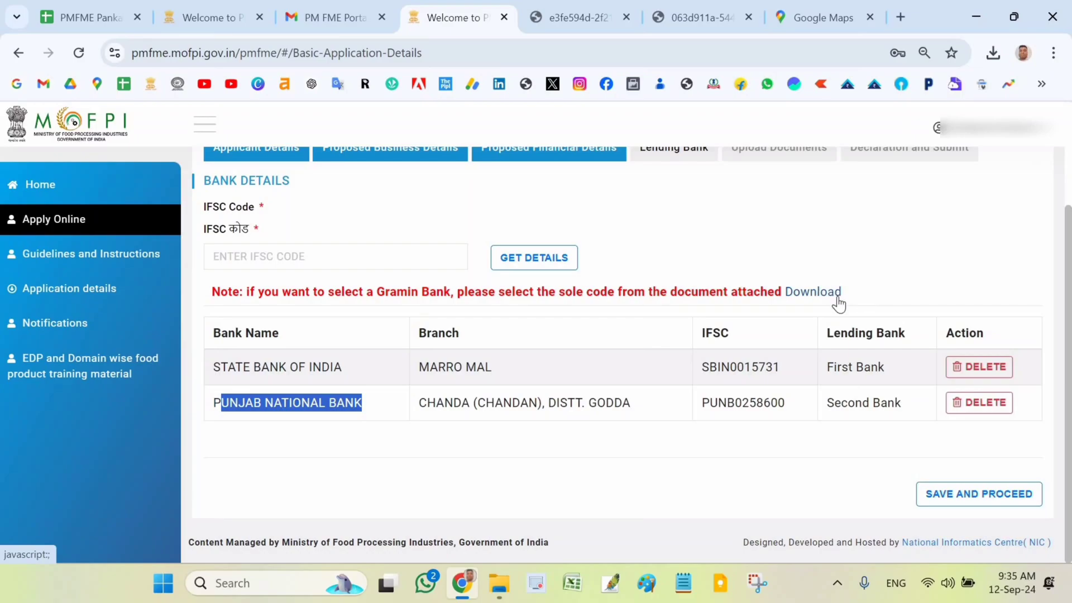
{"action": "left_click", "coordinate": [976, 502]}
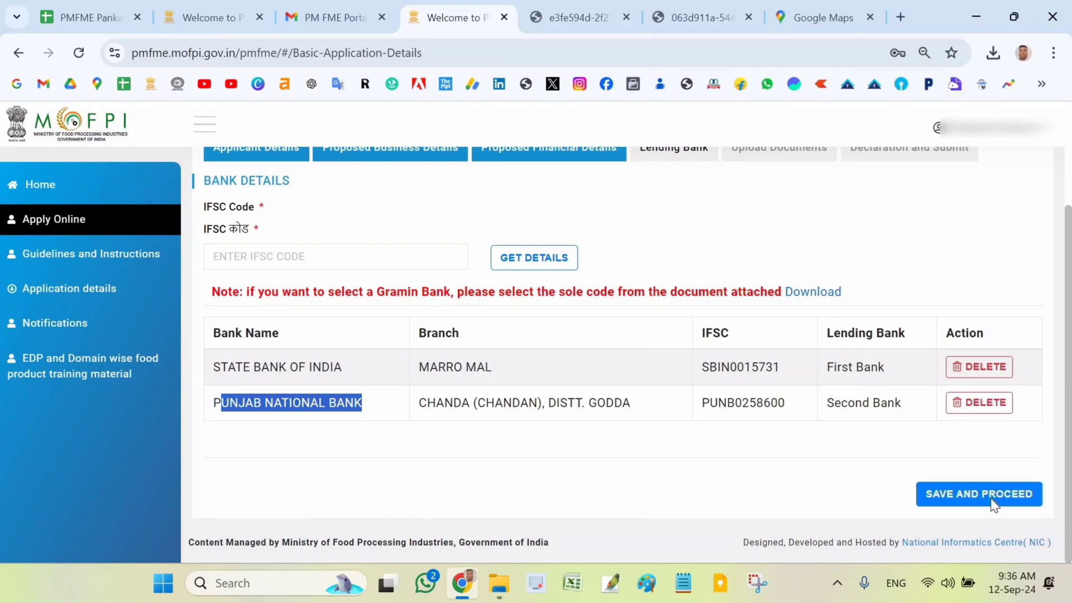
{"action": "left_click", "coordinate": [990, 506]}
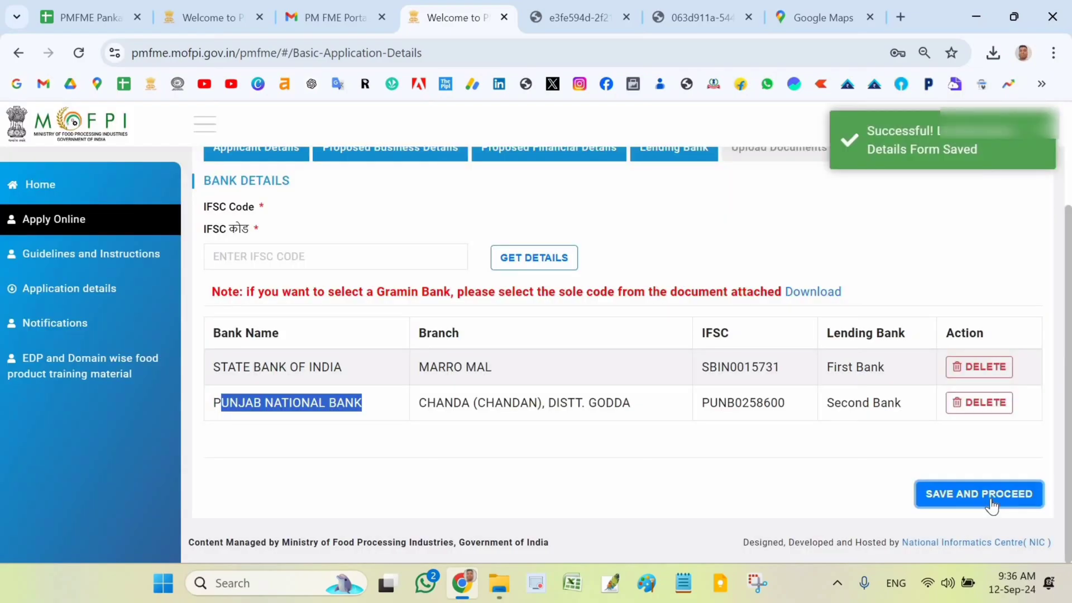
Step: Choose Aadhaar.pdf from the applicant's 2024 application folder for the Aadhaar Copy & Photo entry in the mandatory documents list
{"action": "scroll", "coordinate": [785, 256], "scroll_direction": "up", "scroll_amount": 1}
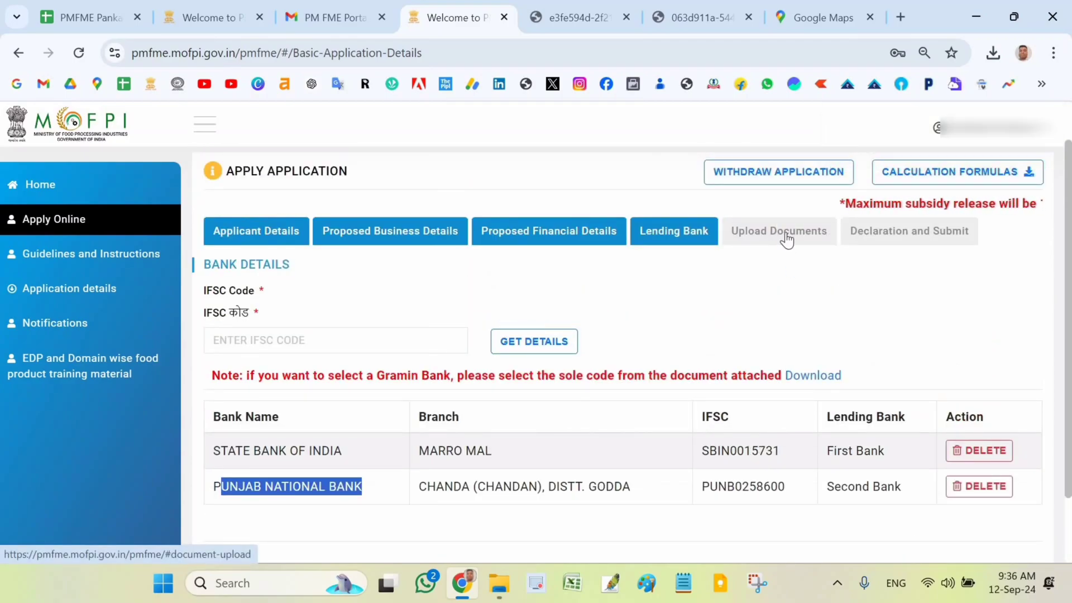
{"action": "left_click", "coordinate": [786, 234]}
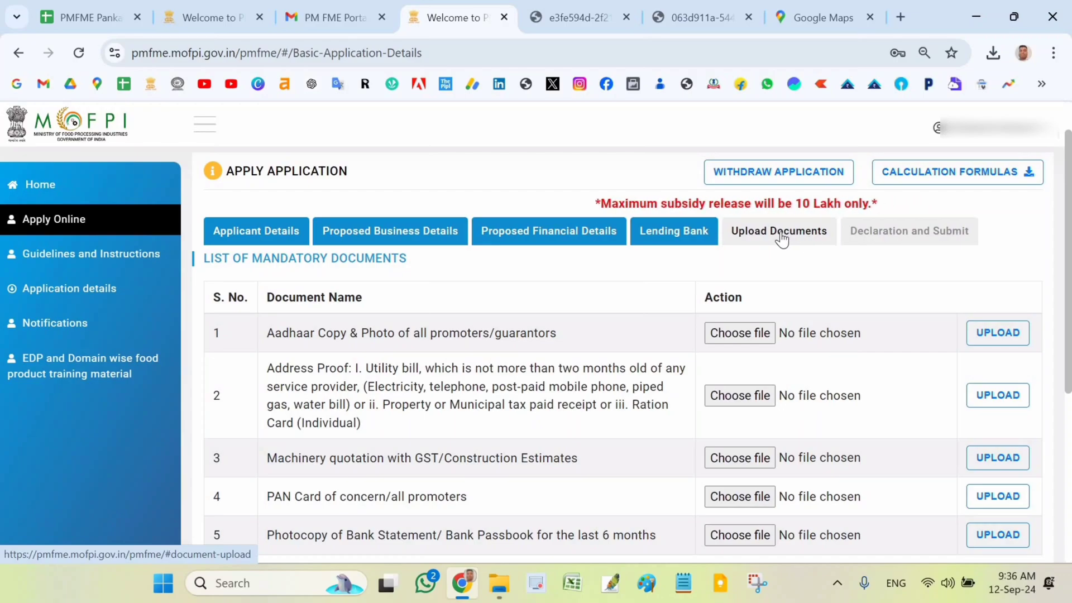
{"action": "left_click", "coordinate": [735, 333]}
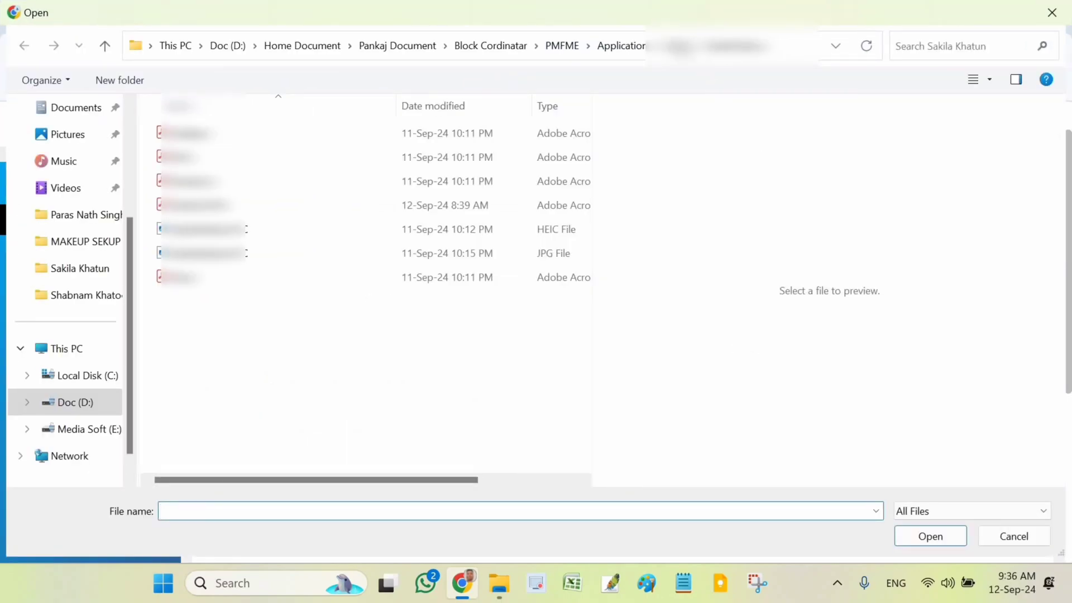
{"action": "left_click", "coordinate": [682, 48]}
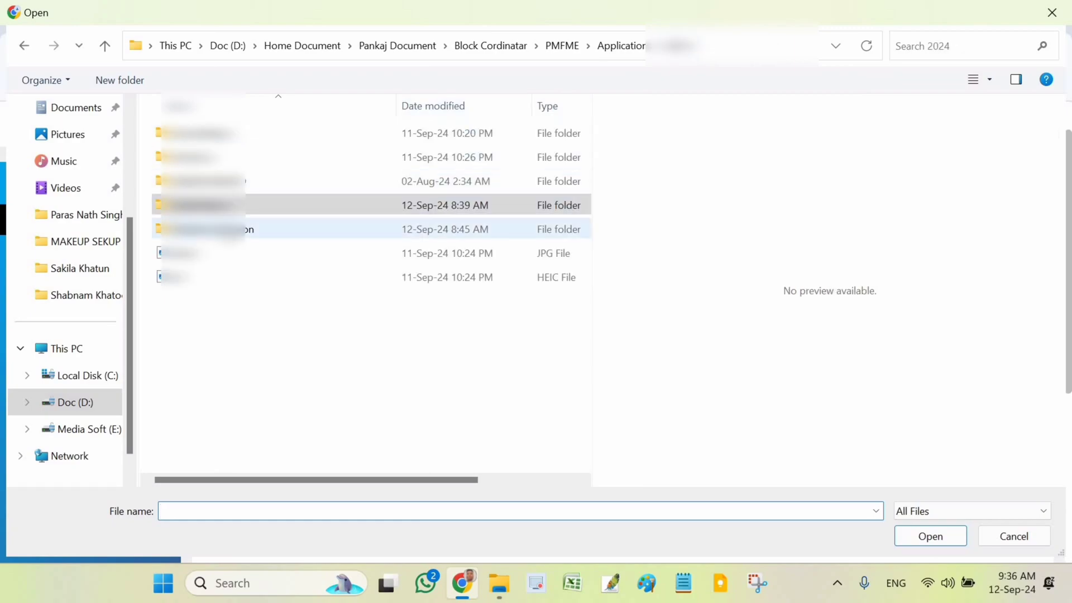
{"action": "double_click", "coordinate": [336, 232]}
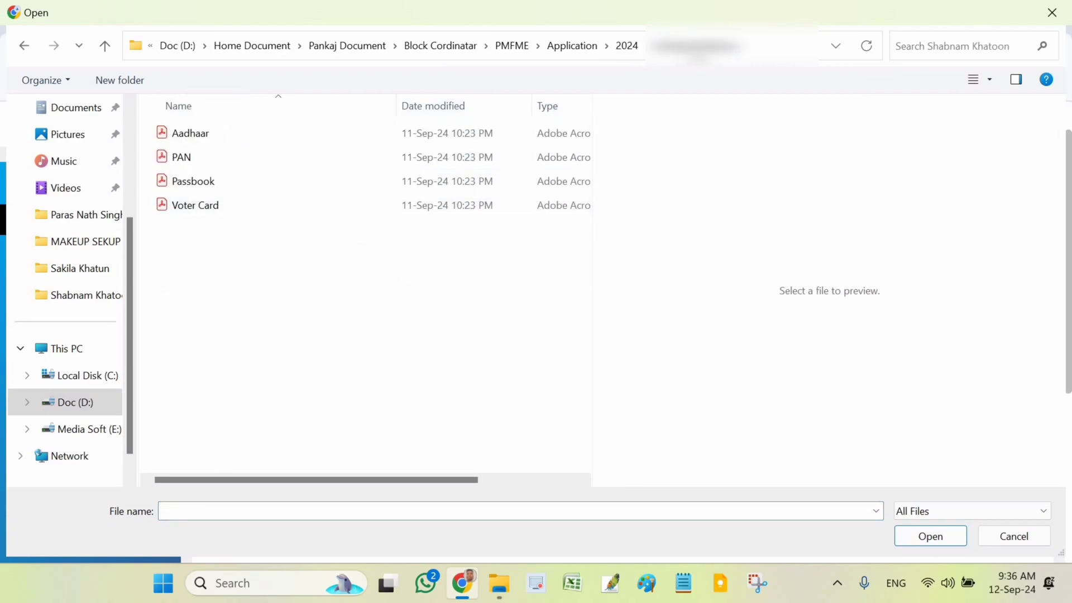
{"action": "left_click", "coordinate": [189, 144]}
{"action": "right_click", "coordinate": [188, 139]}
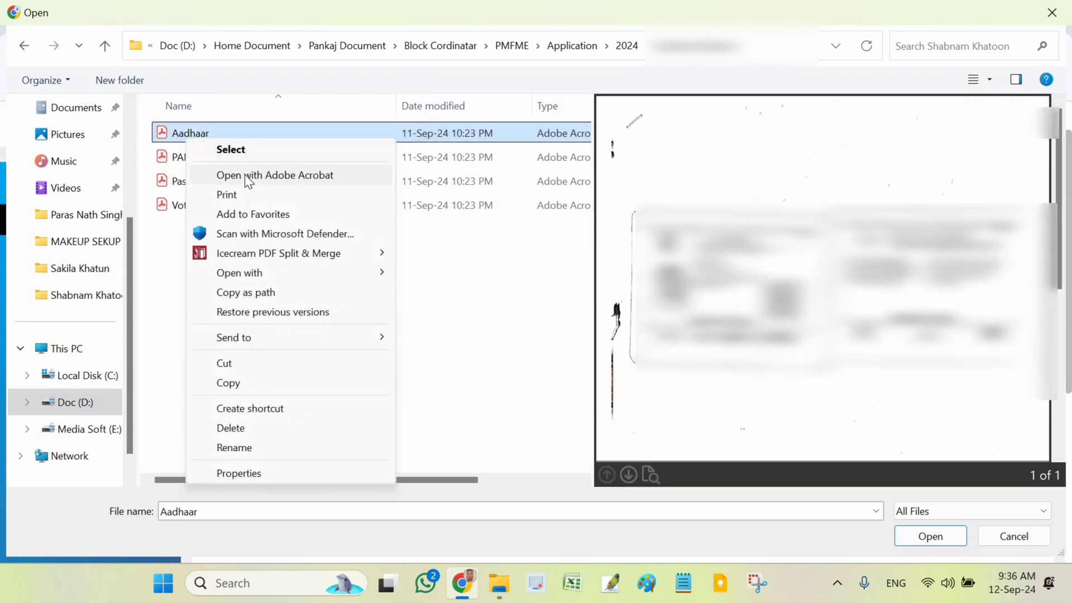
{"action": "left_click", "coordinate": [279, 129]}
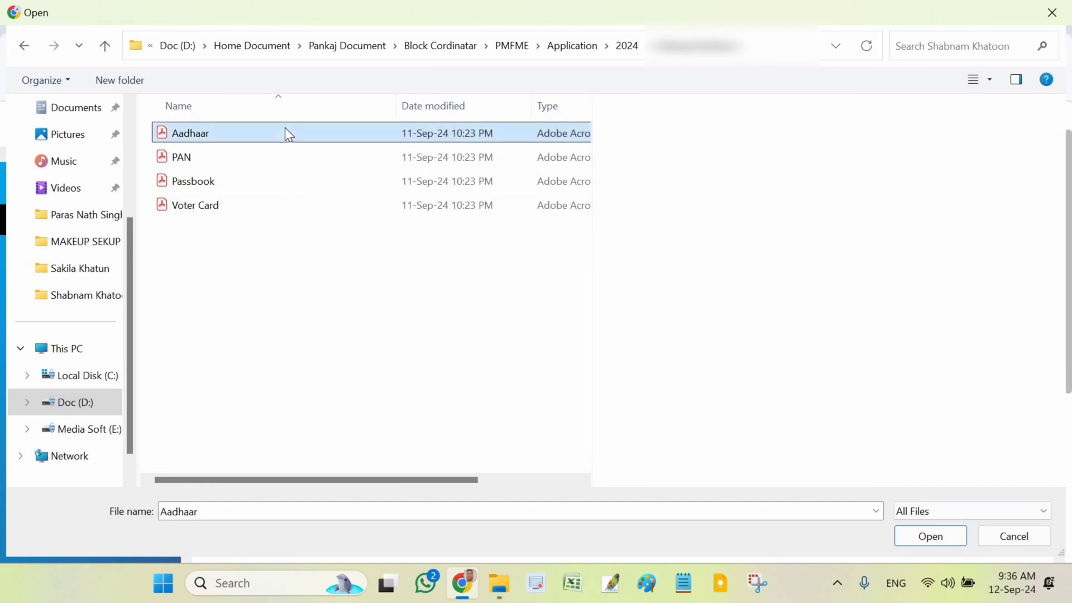
{"action": "double_click", "coordinate": [286, 129]}
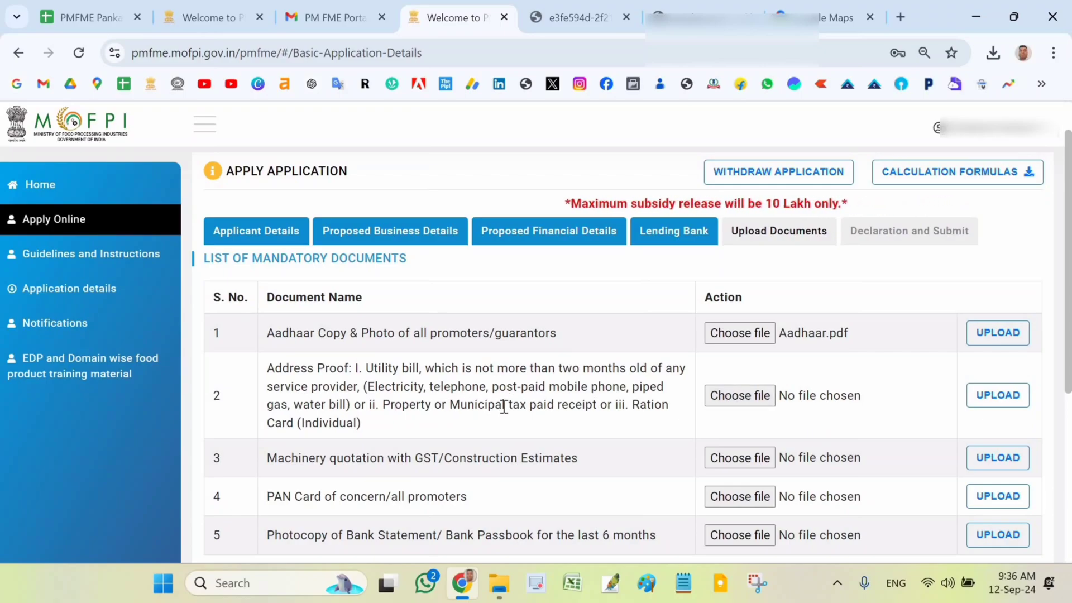
Step: Choose Voter Card.pdf for the Address Proof entry and PAN.pdf for the PAN Card entry in the mandatory documents list
{"action": "left_click", "coordinate": [732, 396]}
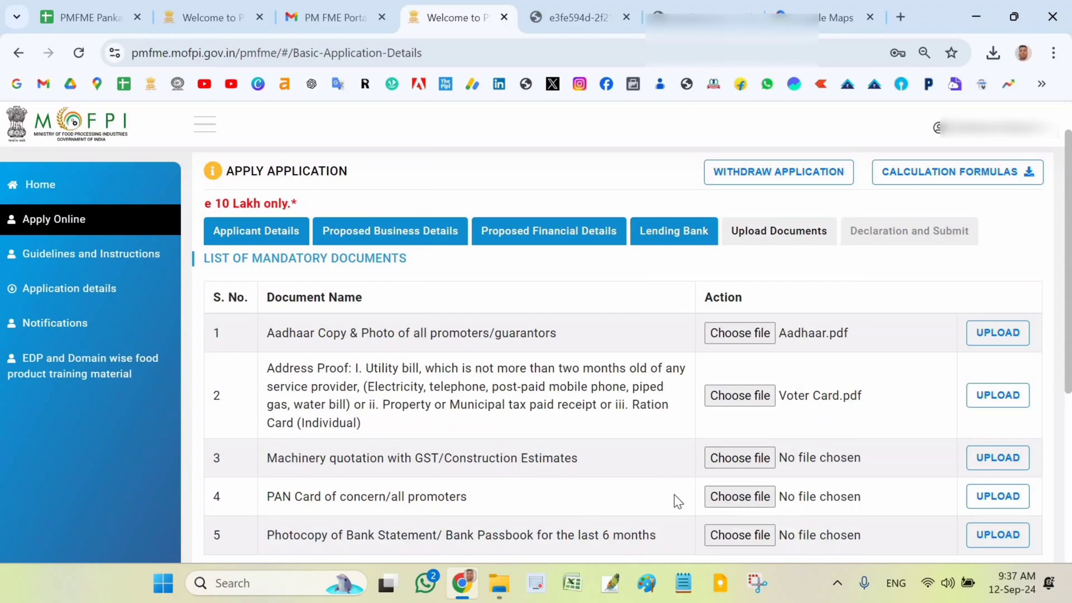
{"action": "scroll", "coordinate": [753, 484], "scroll_direction": "down", "scroll_amount": 2}
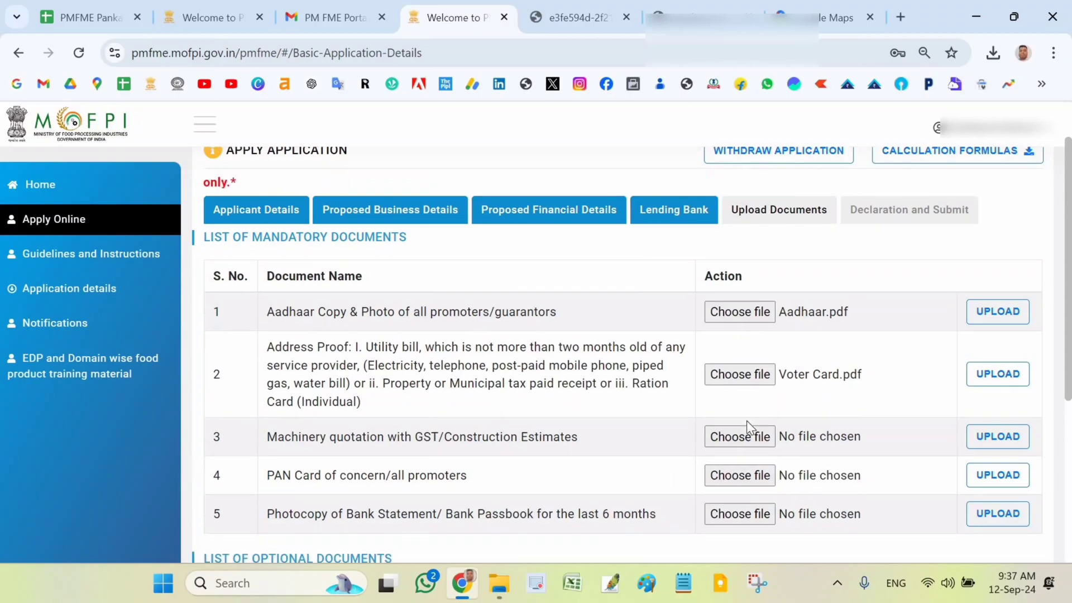
{"action": "left_click", "coordinate": [743, 414]}
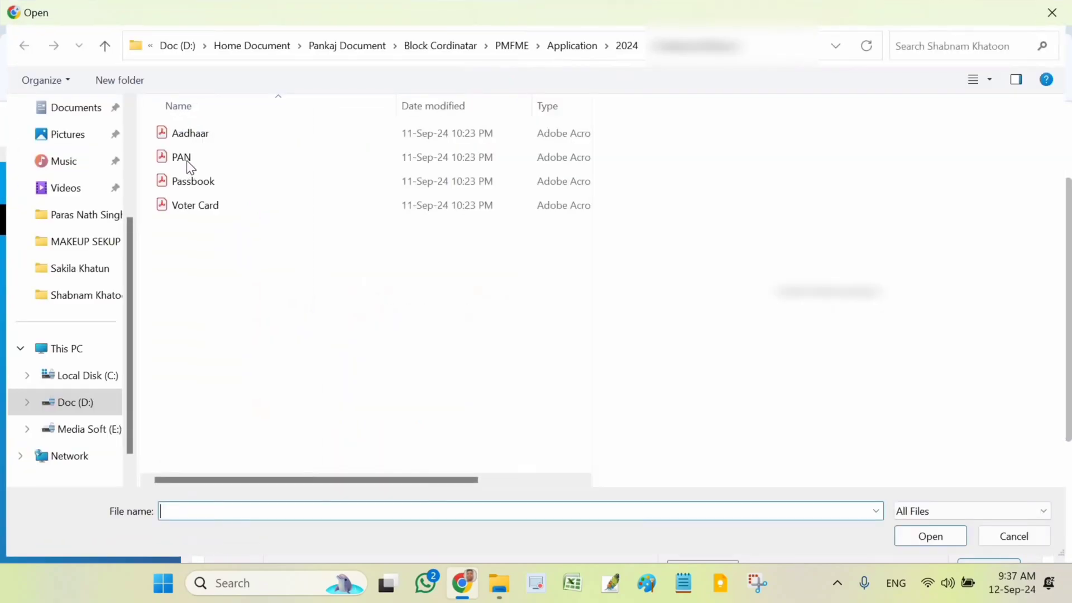
{"action": "left_click", "coordinate": [187, 160]}
{"action": "double_click", "coordinate": [183, 157]}
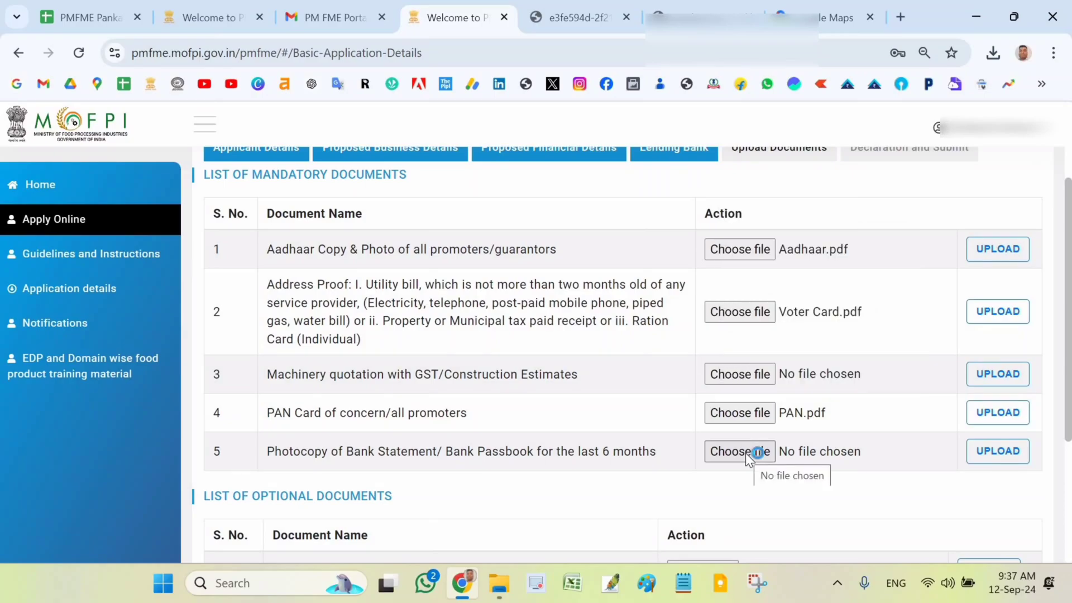
Step: Choose Passbook.pdf for the Bank Statement/Bank Passbook entry in the mandatory documents list
{"action": "left_click", "coordinate": [746, 453]}
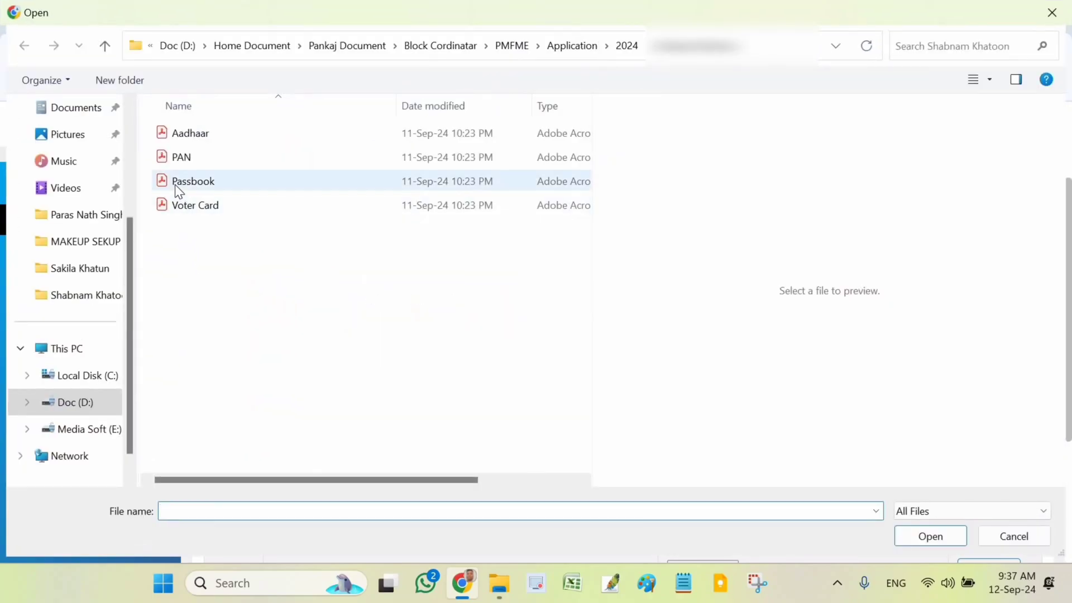
{"action": "left_click", "coordinate": [176, 185]}
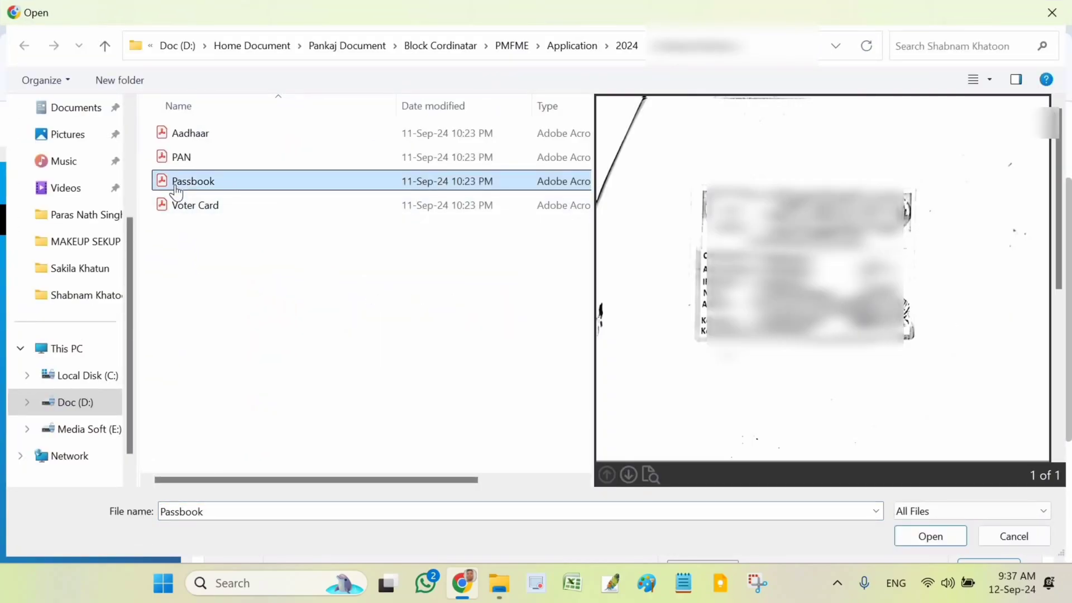
{"action": "key", "text": "Return"}
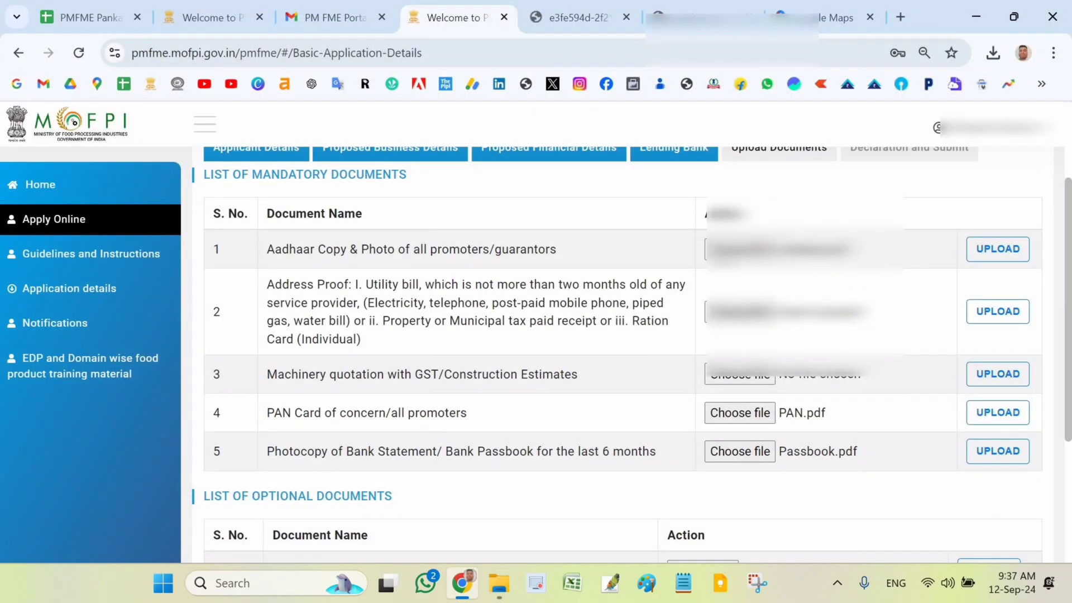
Step: Upload the chosen Aadhaar, Address Proof, PAN Card and Bank Passbook files and check the list of uploaded mandatory documents
{"action": "left_click", "coordinate": [997, 254]}
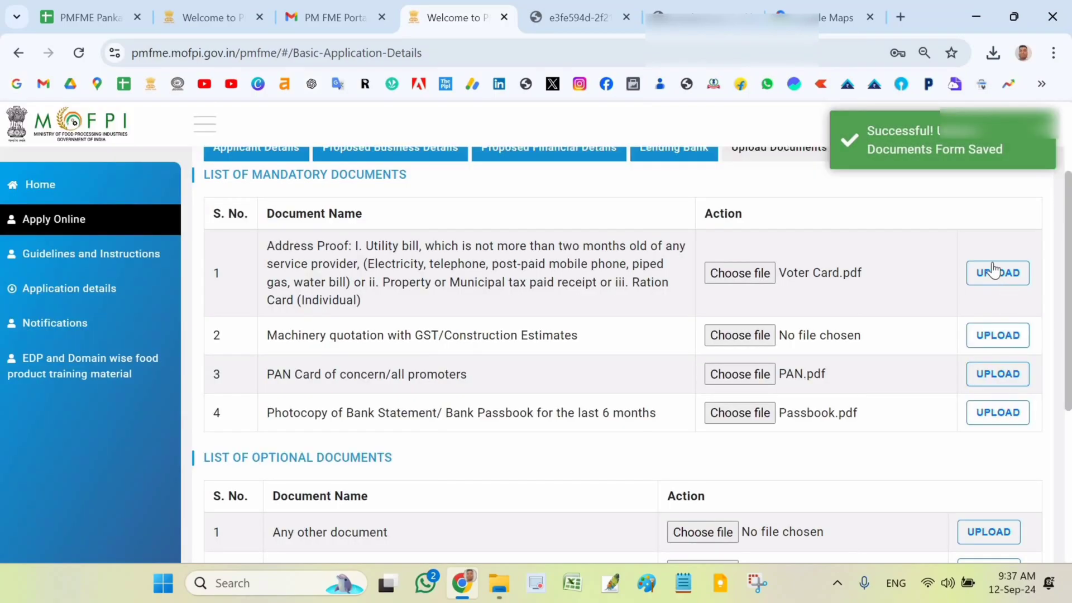
{"action": "left_click", "coordinate": [992, 268]}
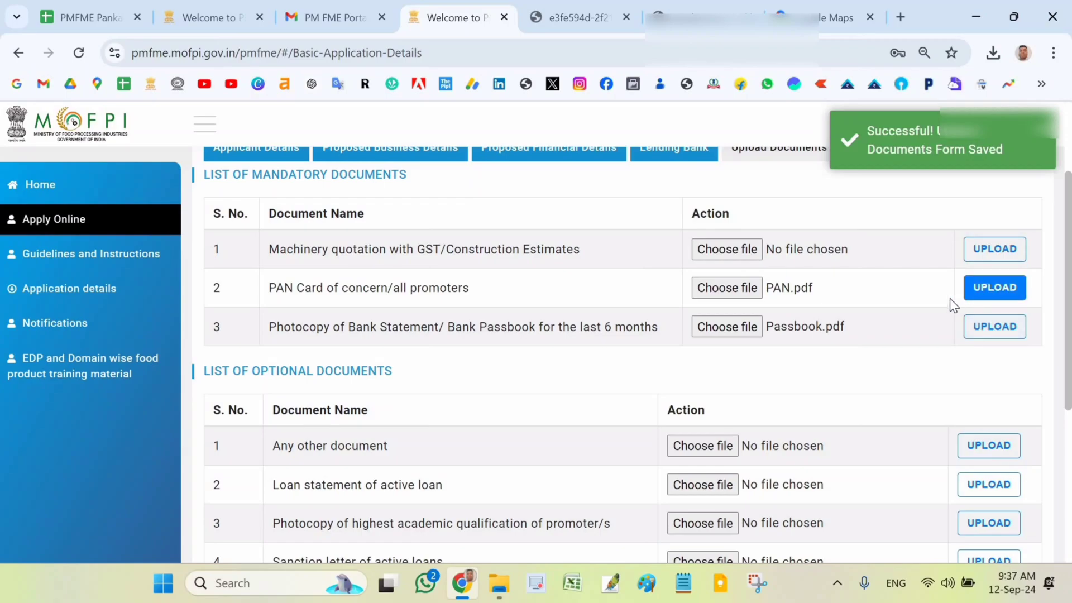
{"action": "left_click", "coordinate": [999, 290]}
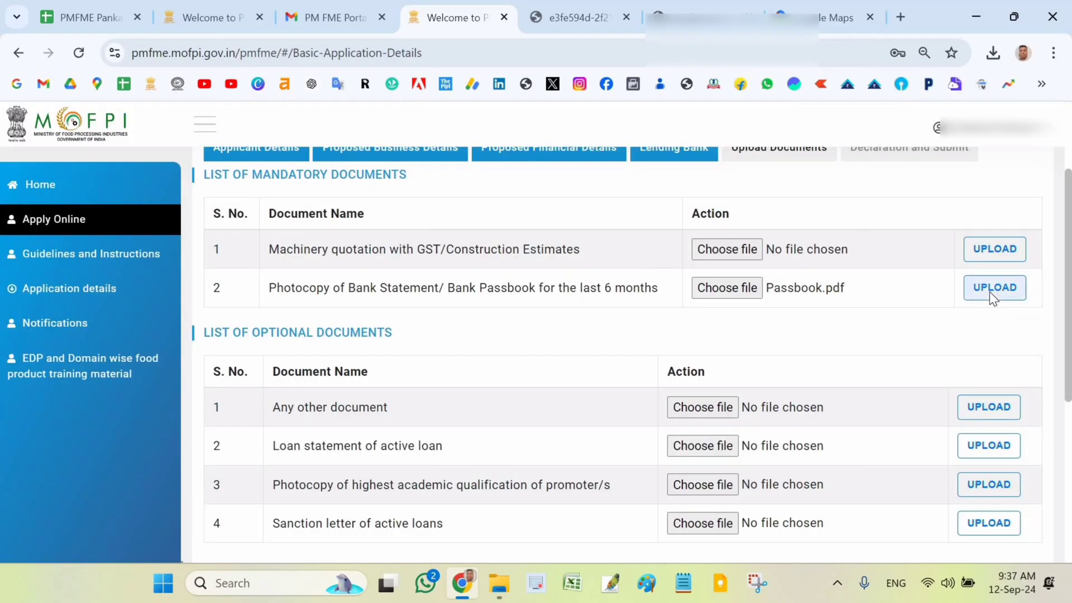
{"action": "left_click", "coordinate": [989, 291]}
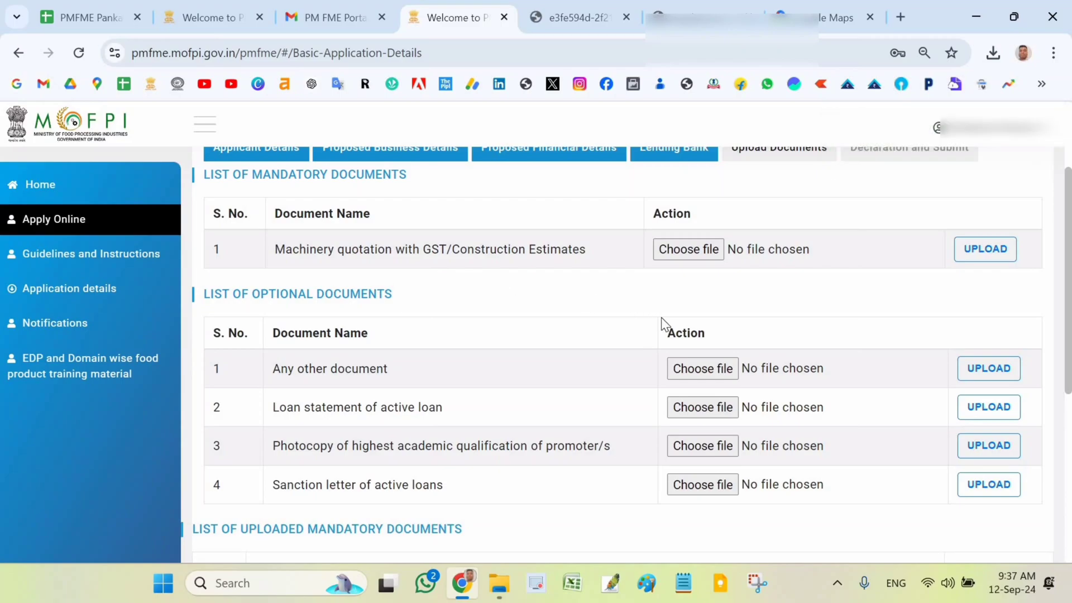
{"action": "scroll", "coordinate": [661, 317], "scroll_direction": "down", "scroll_amount": 6}
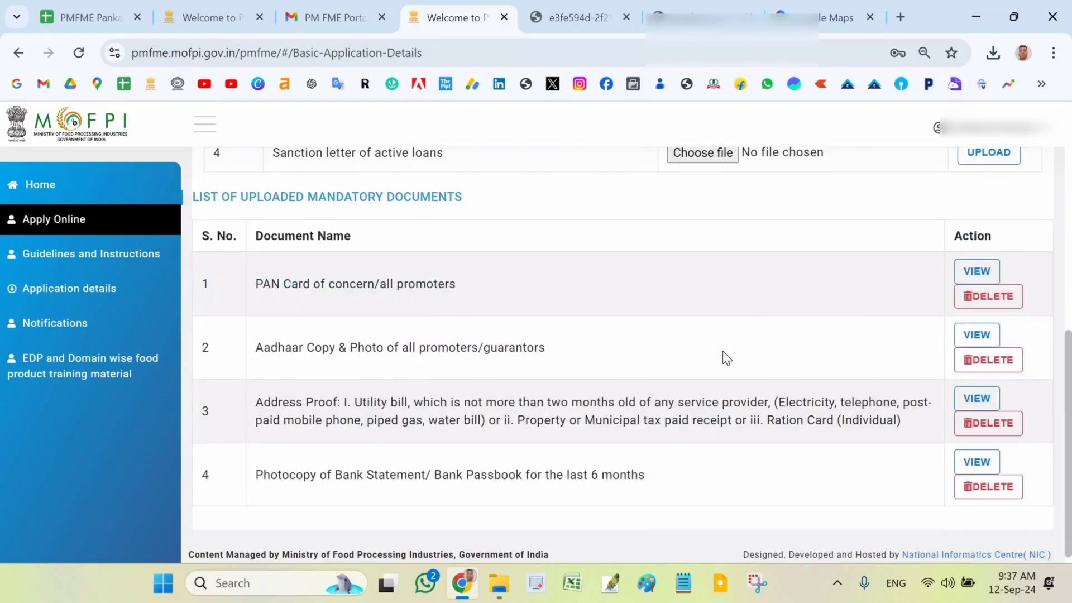
Step: Accept the declaration in the Declaration and Submit section and enter Budhavachak as the place
{"action": "scroll", "coordinate": [783, 364], "scroll_direction": "up", "scroll_amount": 10}
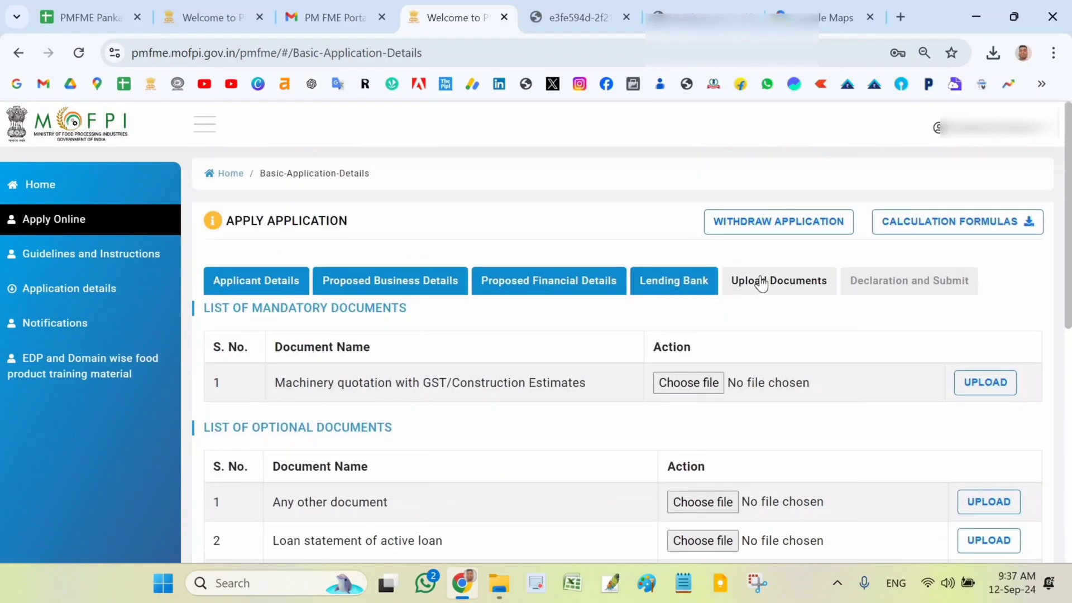
{"action": "left_click", "coordinate": [914, 284]}
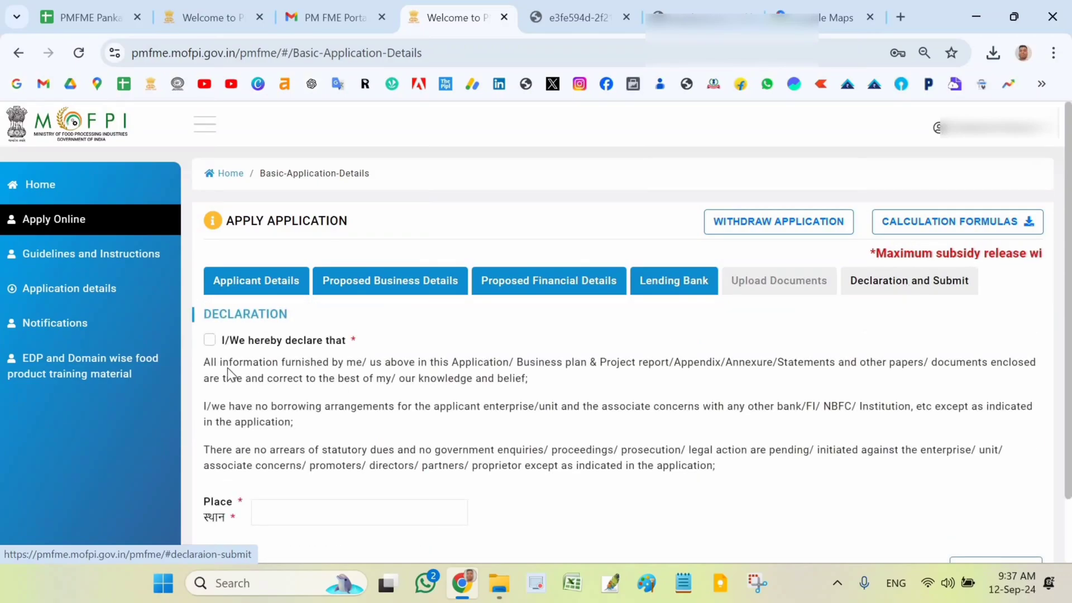
{"action": "left_click", "coordinate": [210, 340]}
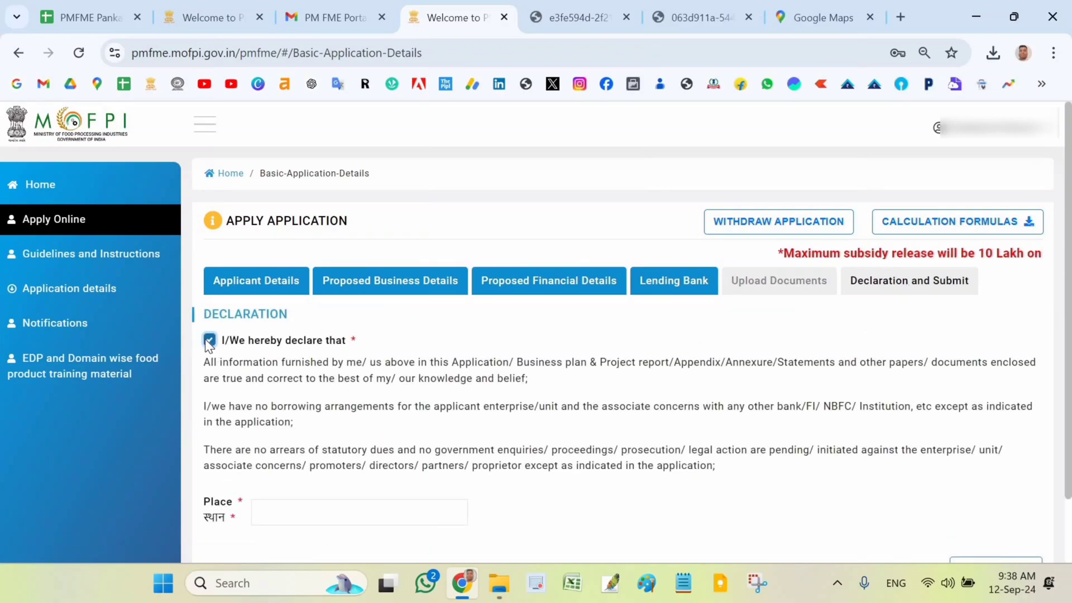
{"action": "left_click", "coordinate": [303, 517]}
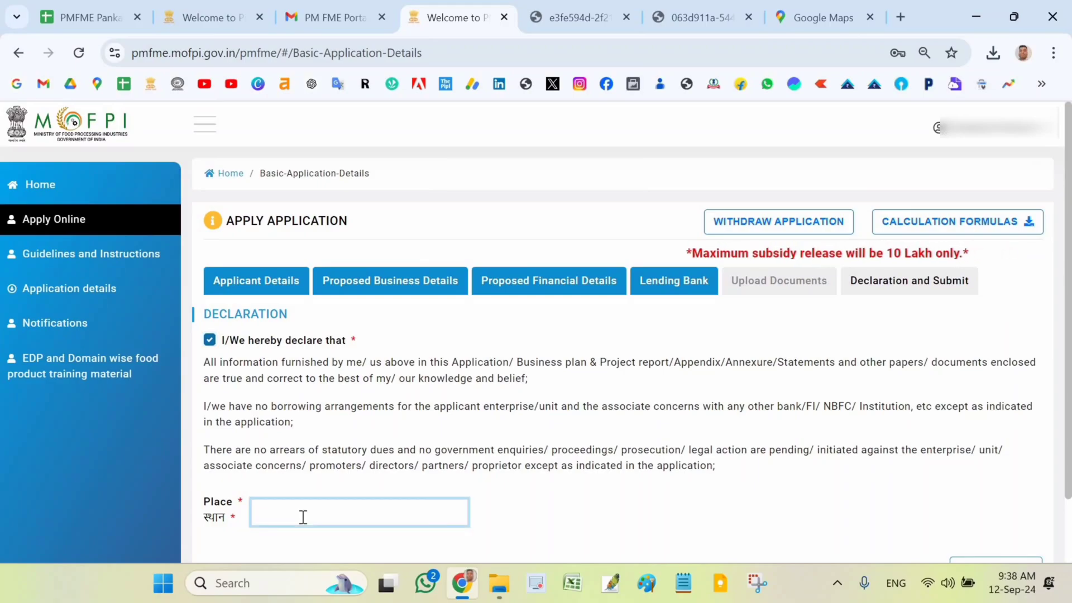
{"action": "type", "text": "Bu"}
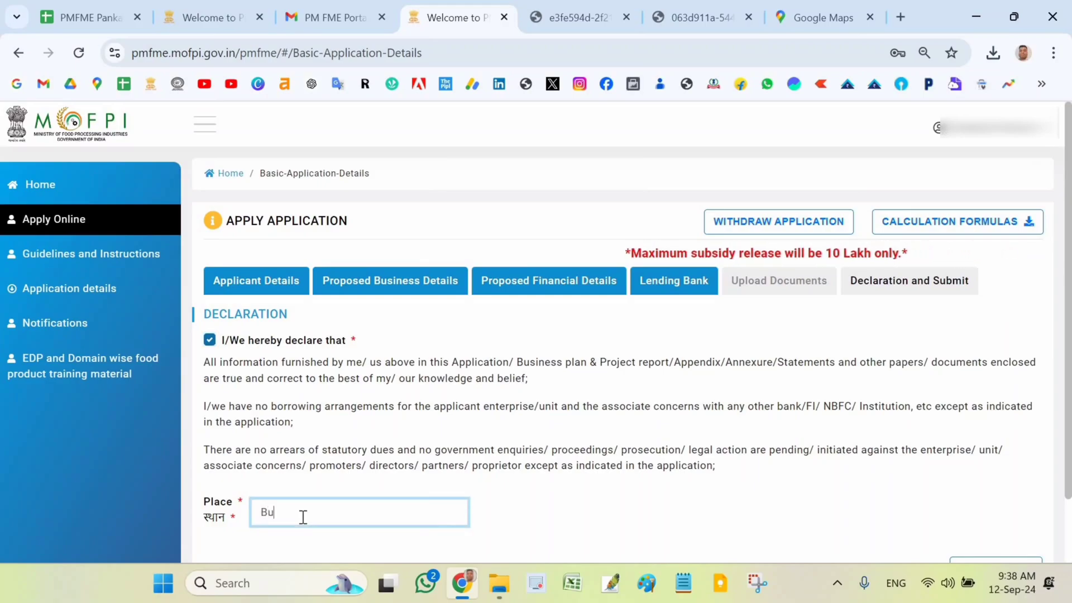
{"action": "type", "text": "dh"}
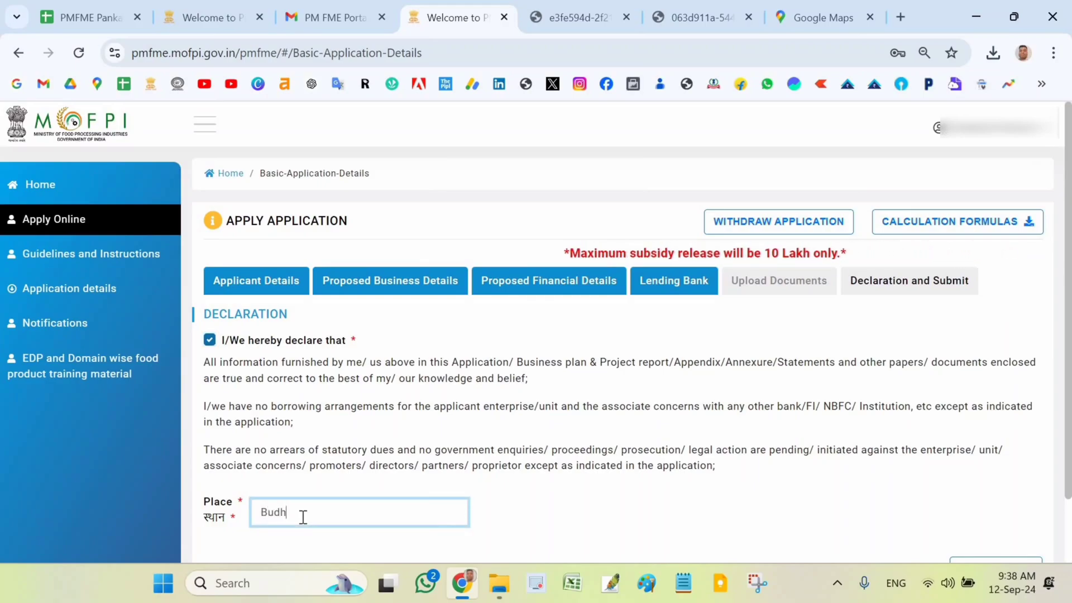
{"action": "type", "text": "ava"}
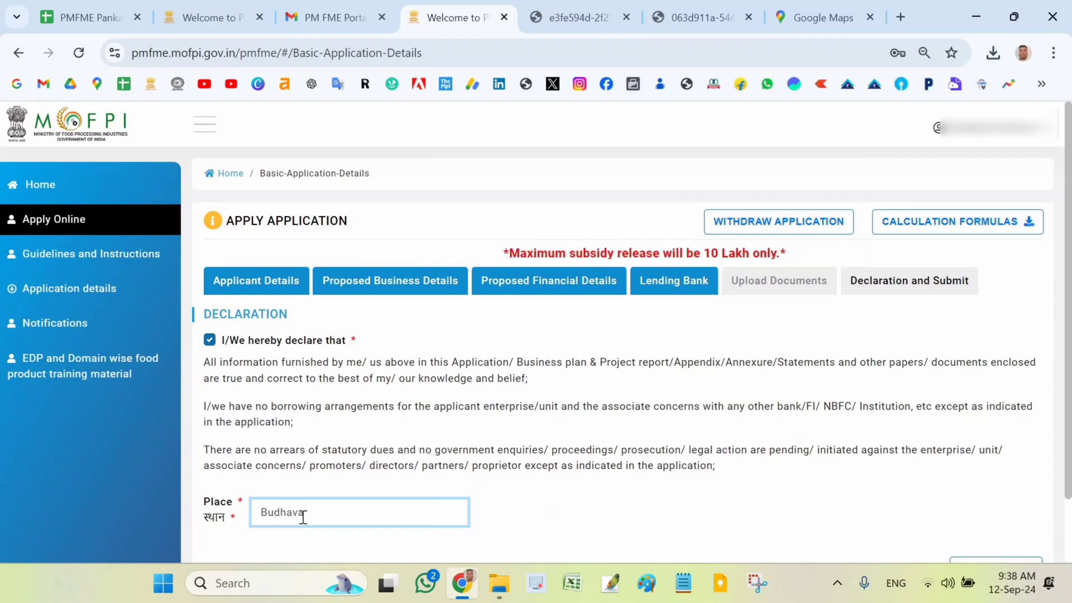
{"action": "type", "text": "chak"}
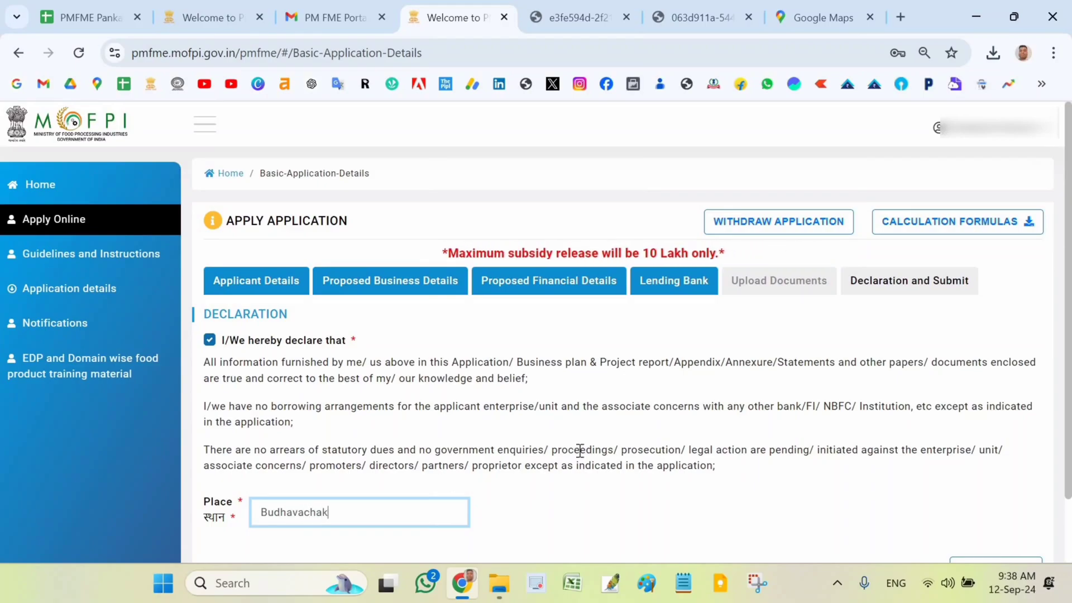
{"action": "left_click", "coordinate": [681, 504]}
{"action": "scroll", "coordinate": [698, 487], "scroll_direction": "down", "scroll_amount": 2}
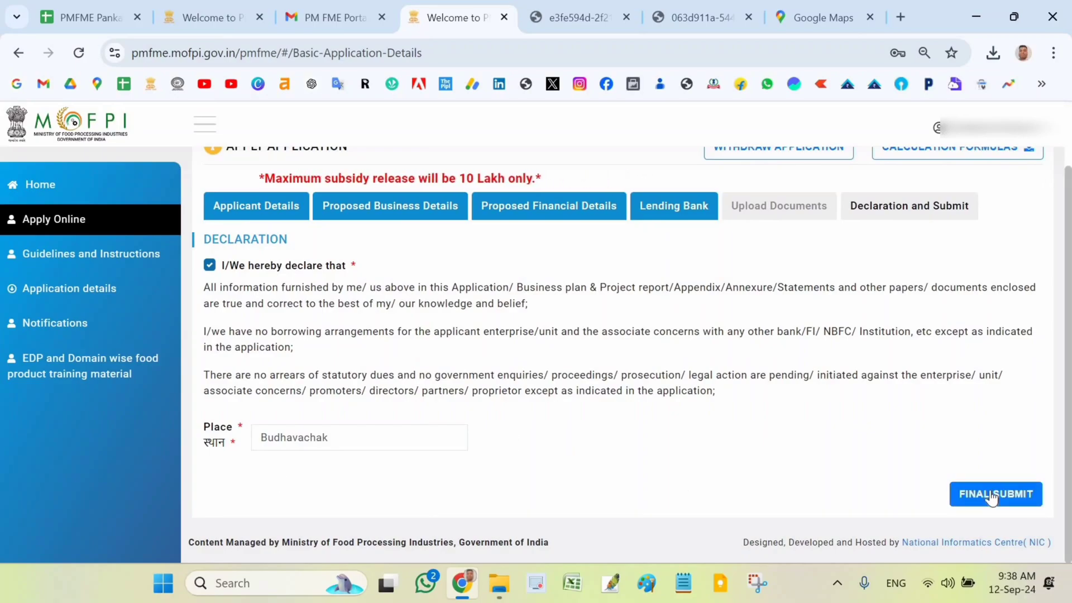
Step: Submit the application finally, marking the detailed application as checked and confirming the submission, and download the submitted application
{"action": "left_click", "coordinate": [989, 493]}
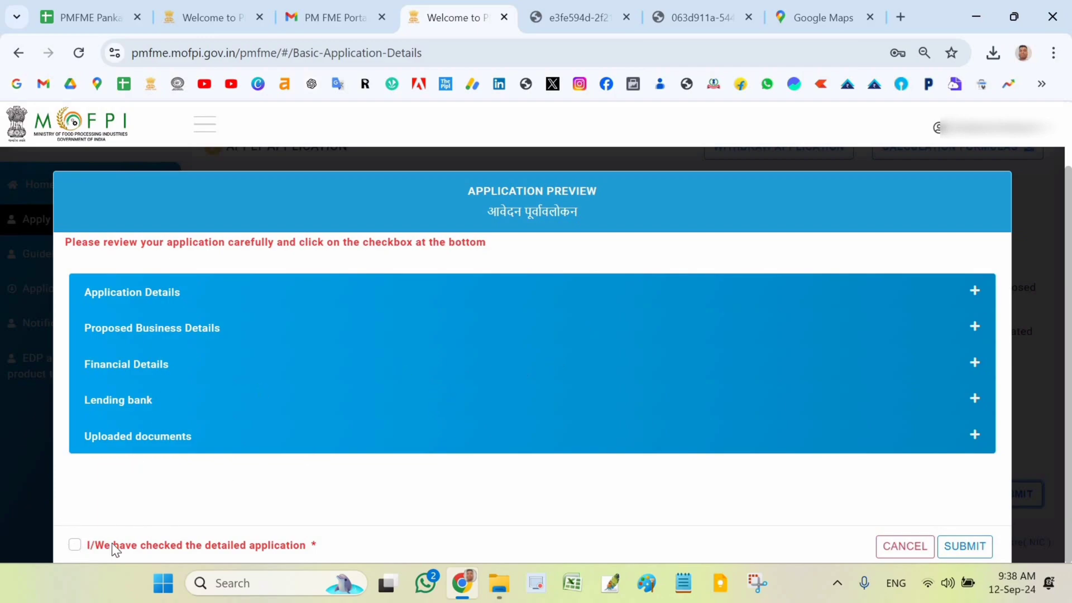
{"action": "left_click", "coordinate": [75, 546]}
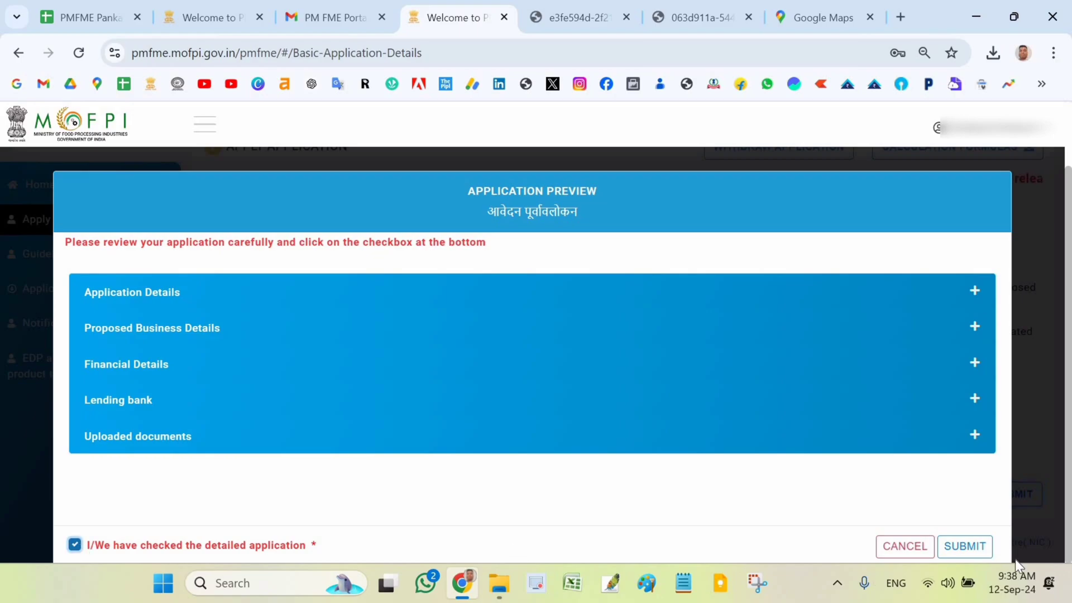
{"action": "left_click", "coordinate": [958, 551]}
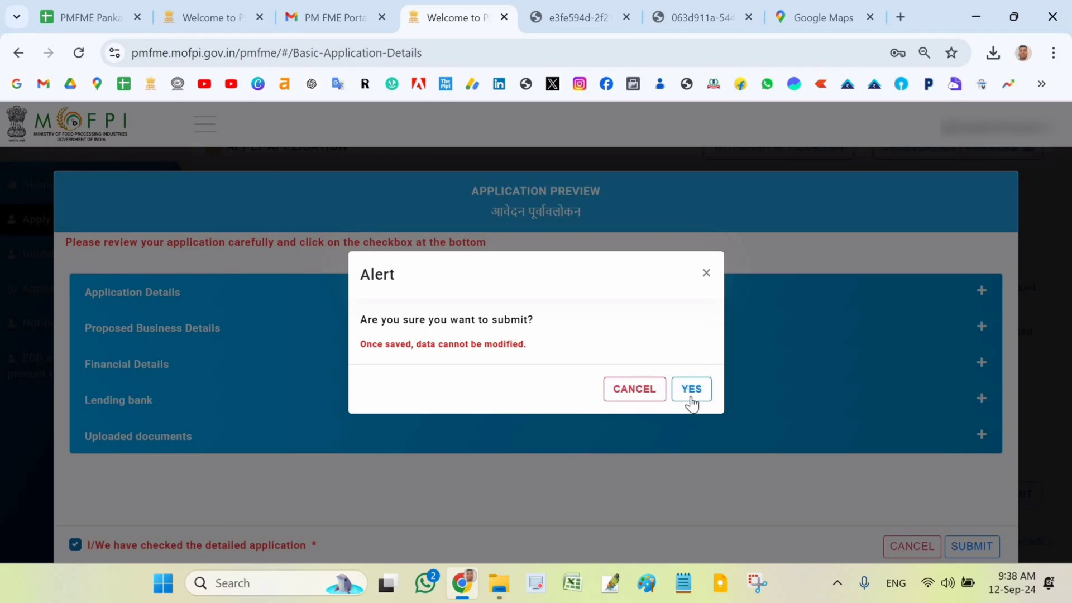
{"action": "left_click", "coordinate": [692, 391]}
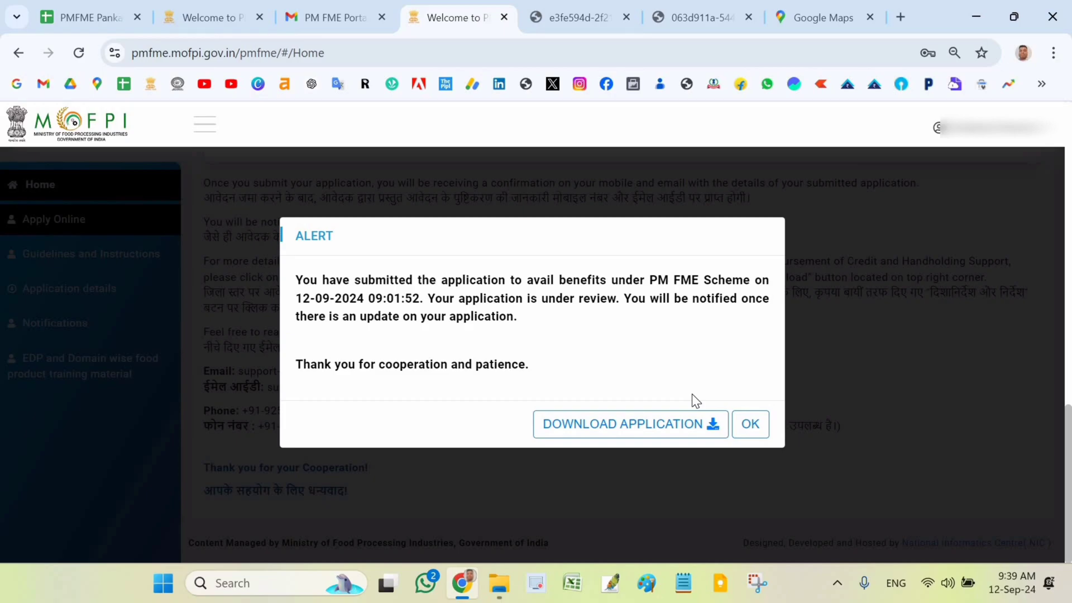
{"action": "left_click", "coordinate": [643, 422]}
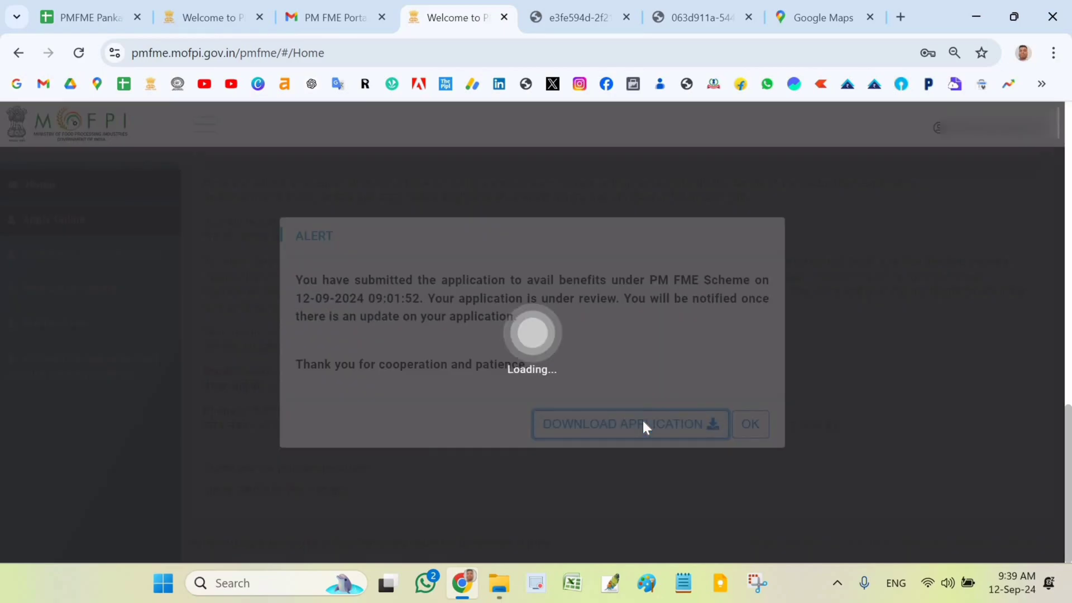